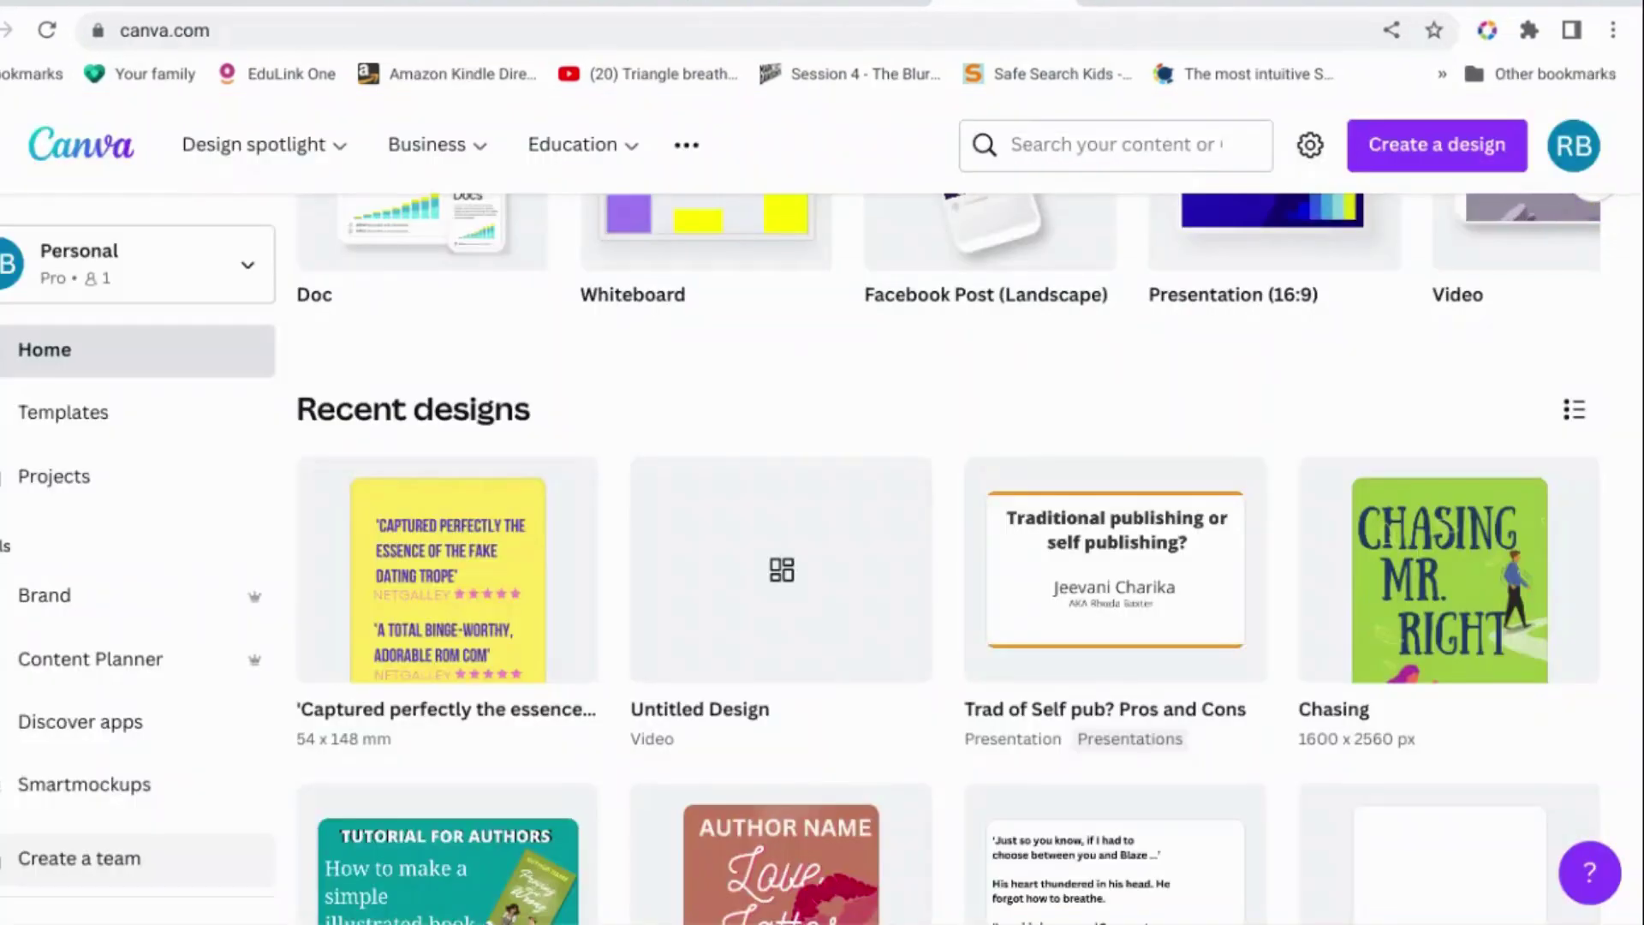
Go back on the Banana Print site and load banana-print.co.uk/bookmarks.
{"action": "left_click", "coordinate": [1285, 3]}
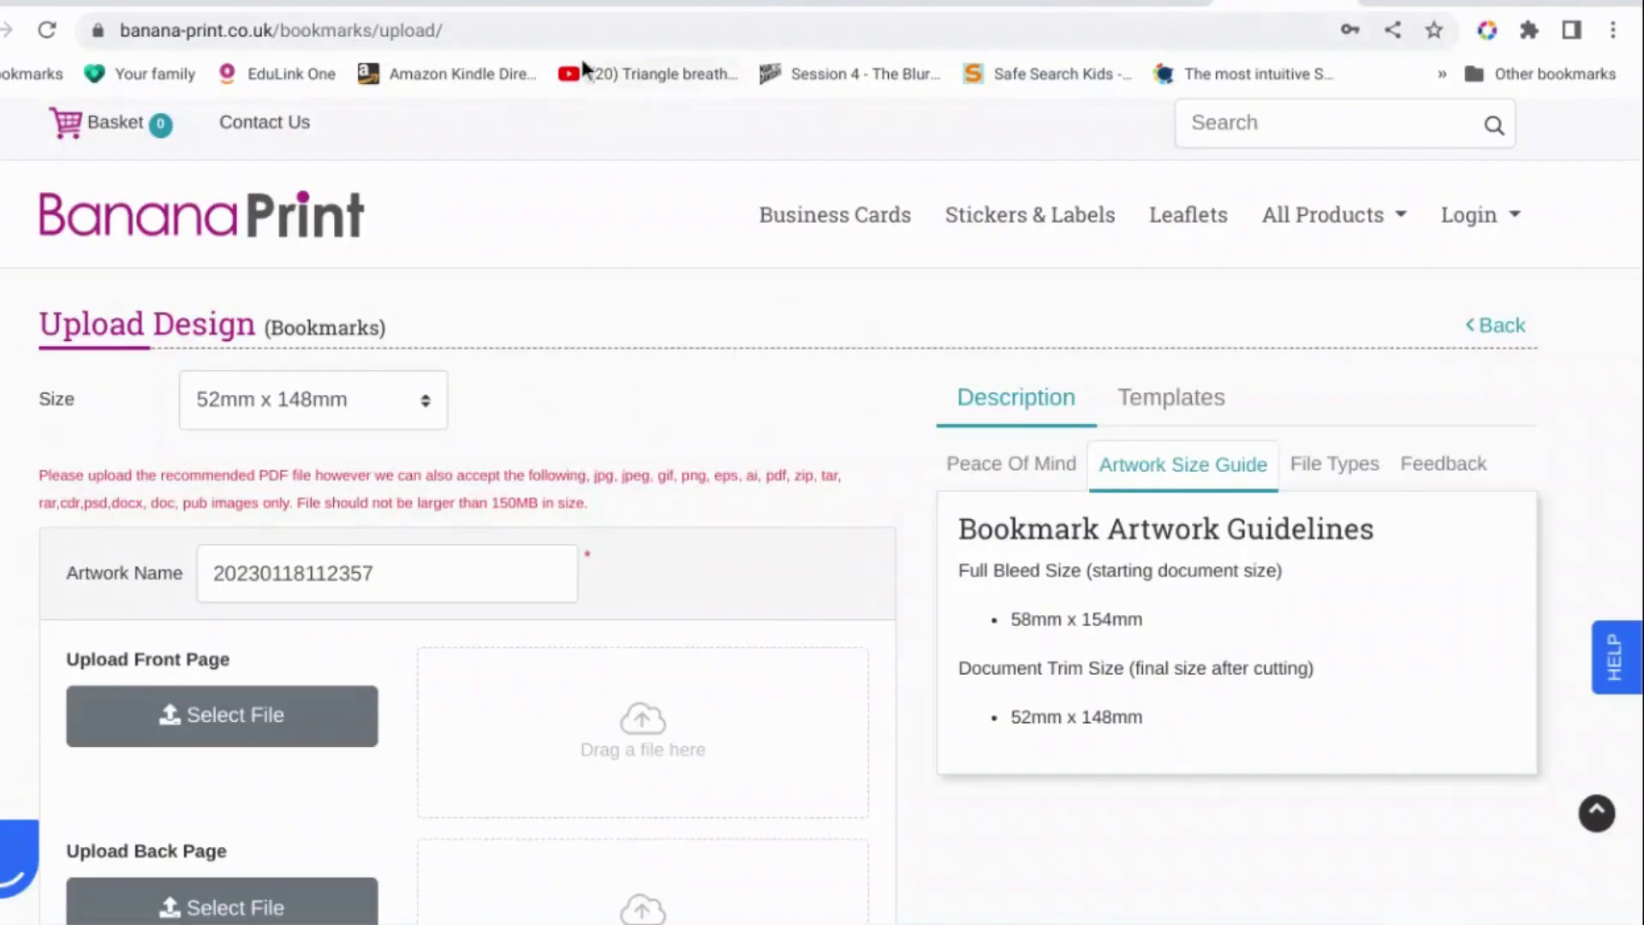
{"action": "left_click", "coordinate": [5, 30]}
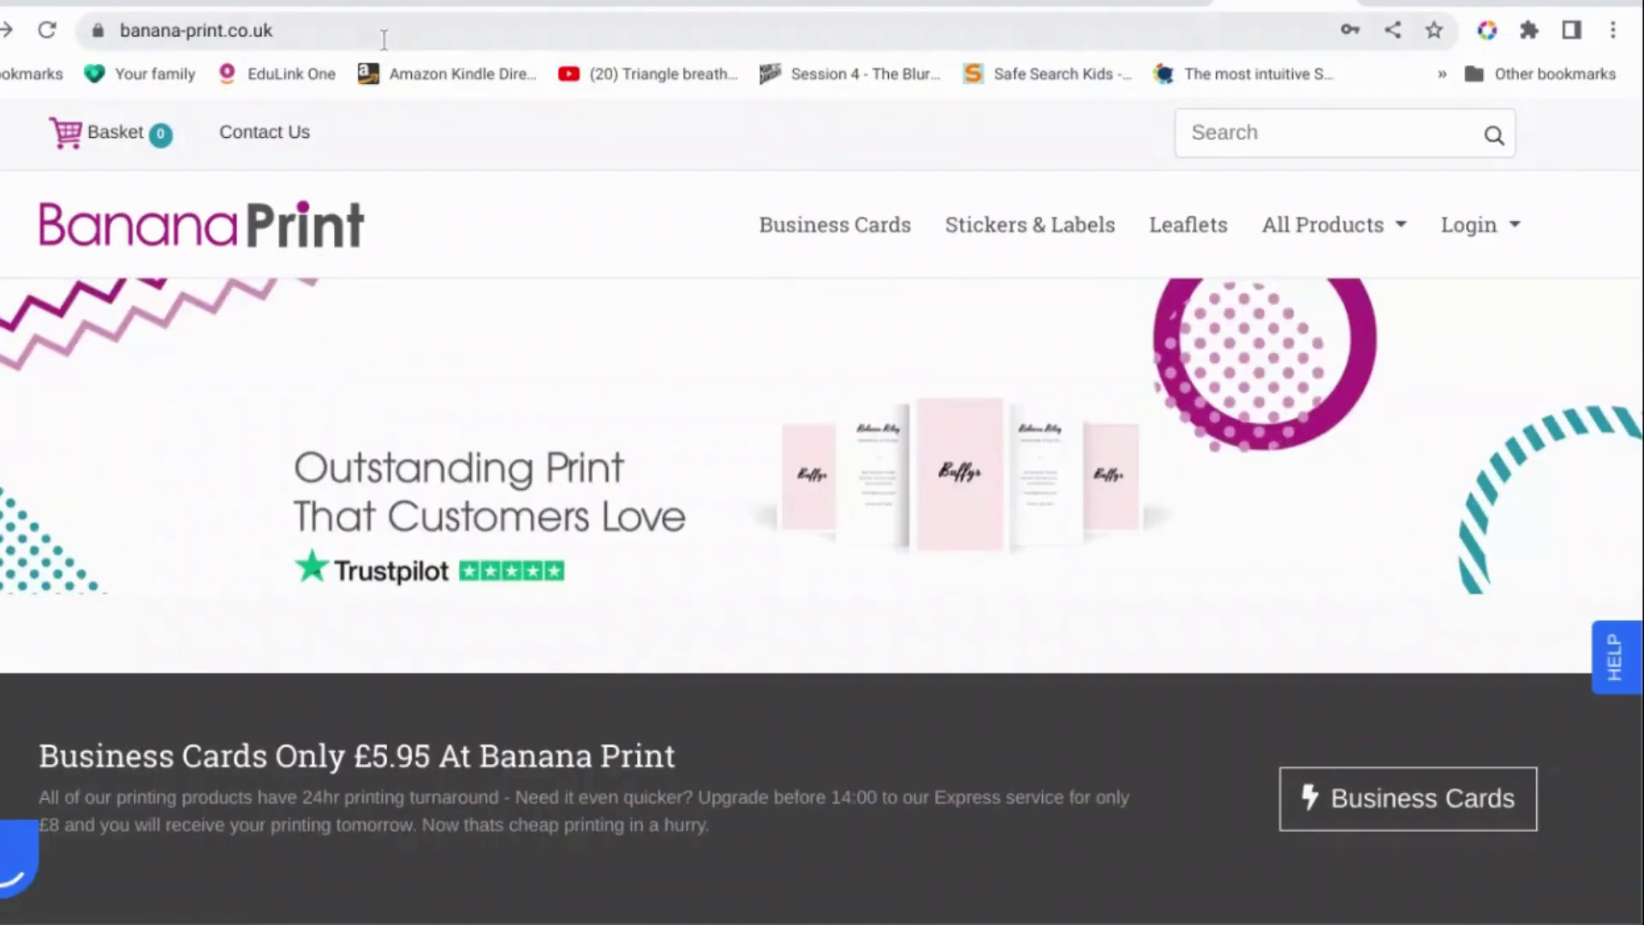
{"action": "left_click", "coordinate": [370, 36]}
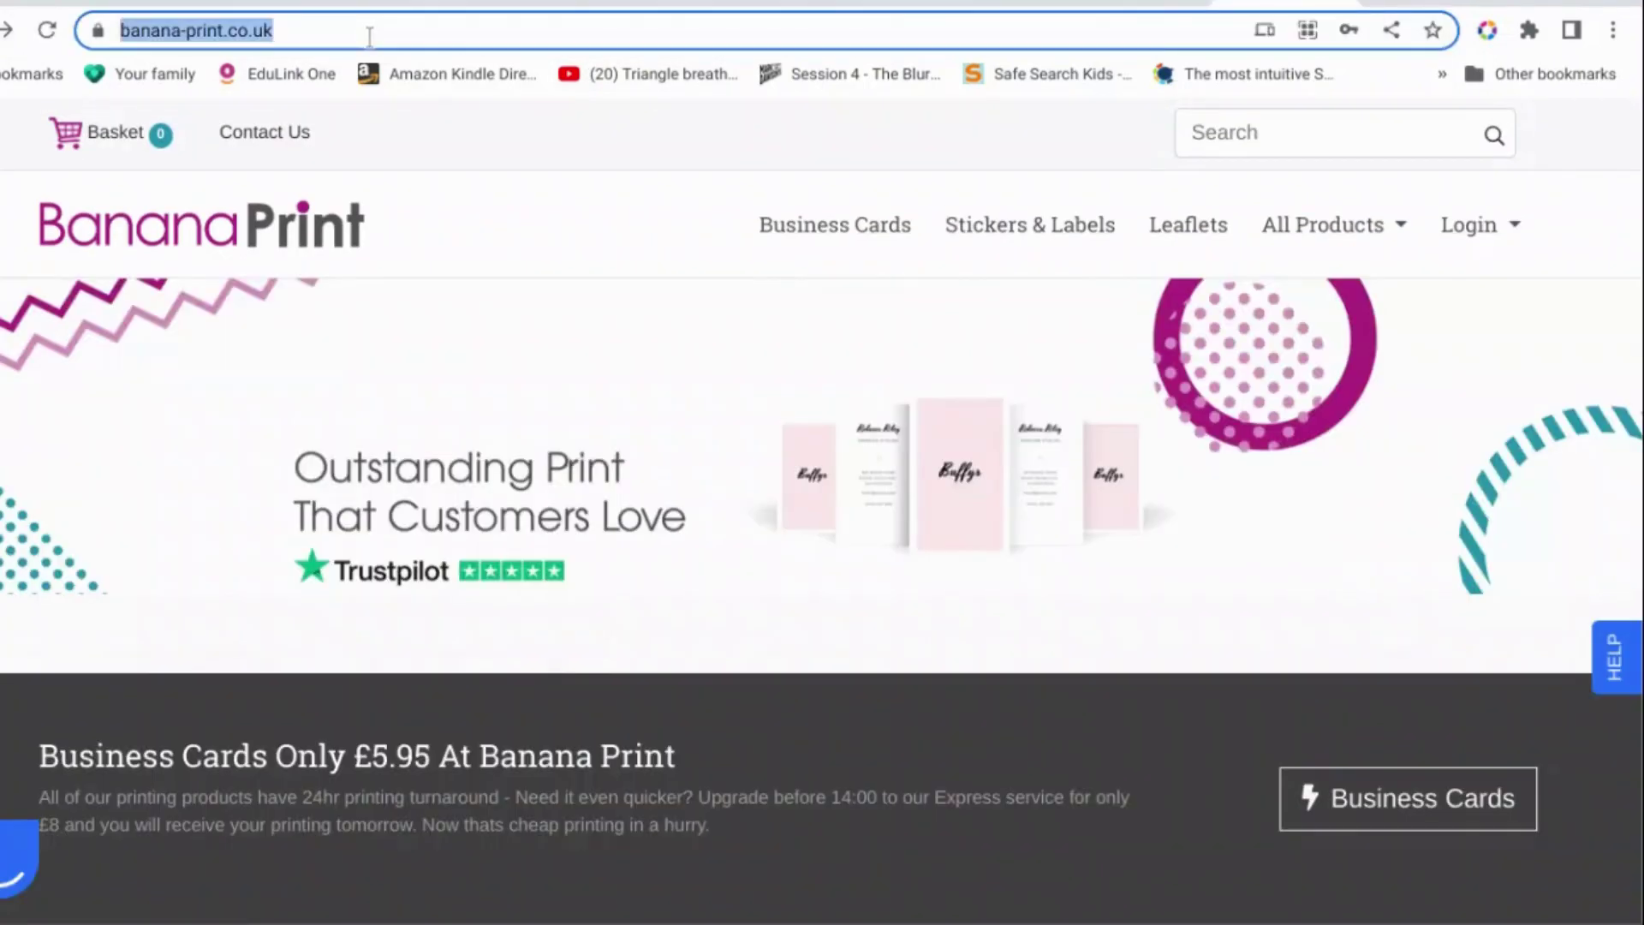
{"action": "left_click", "coordinate": [370, 36]}
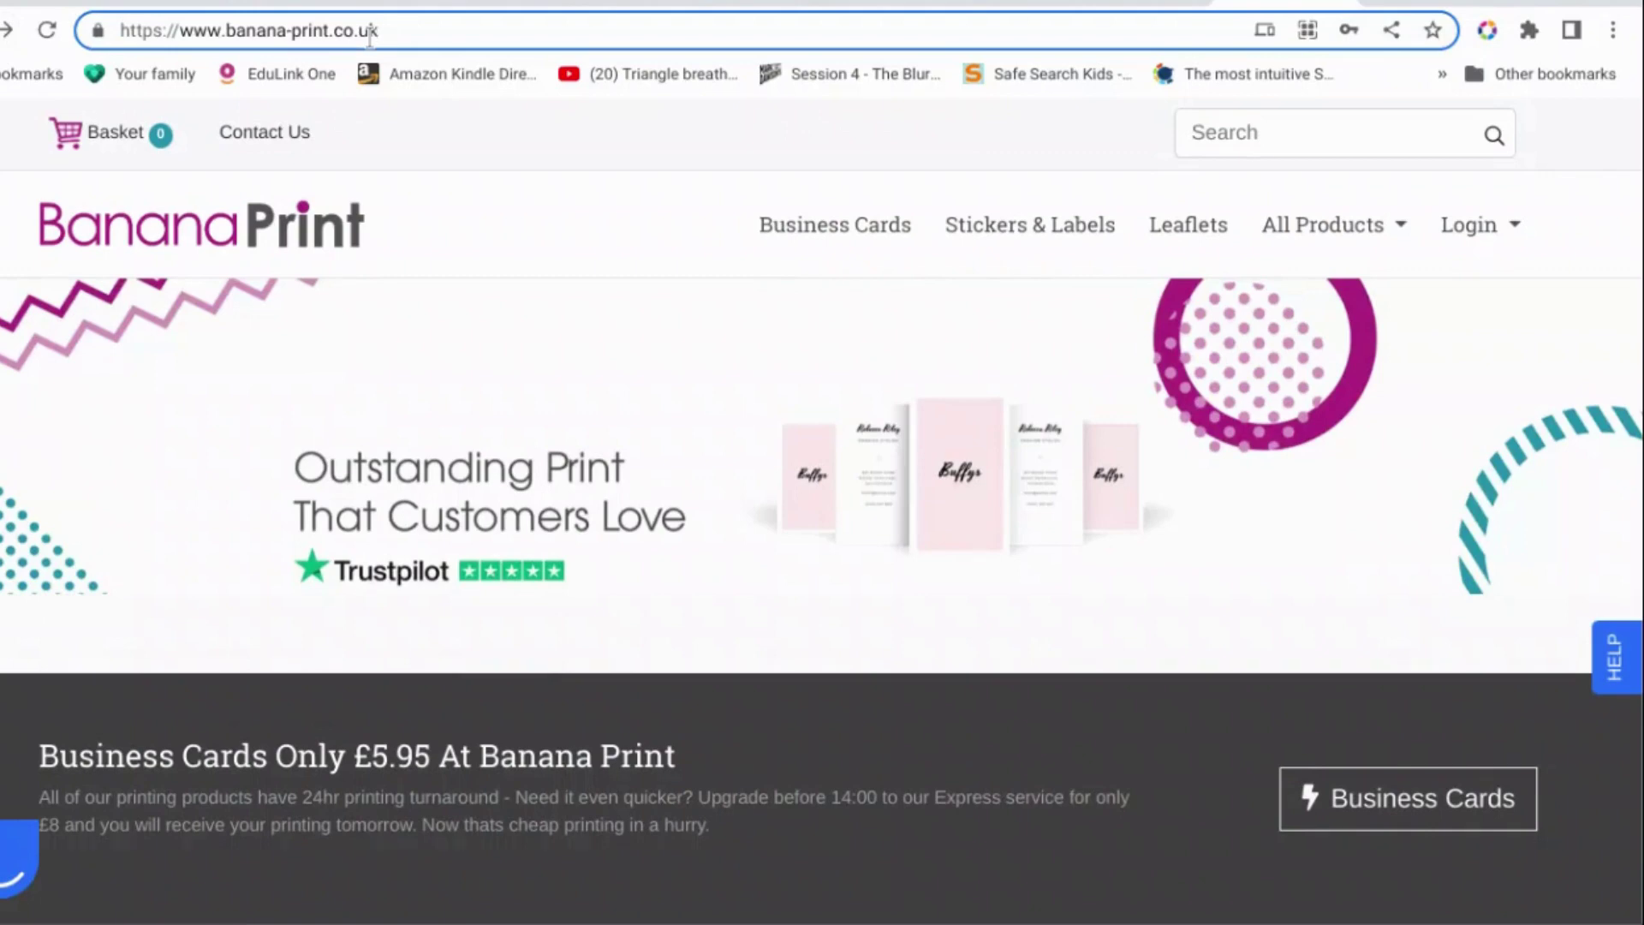
{"action": "type", "text": "/"}
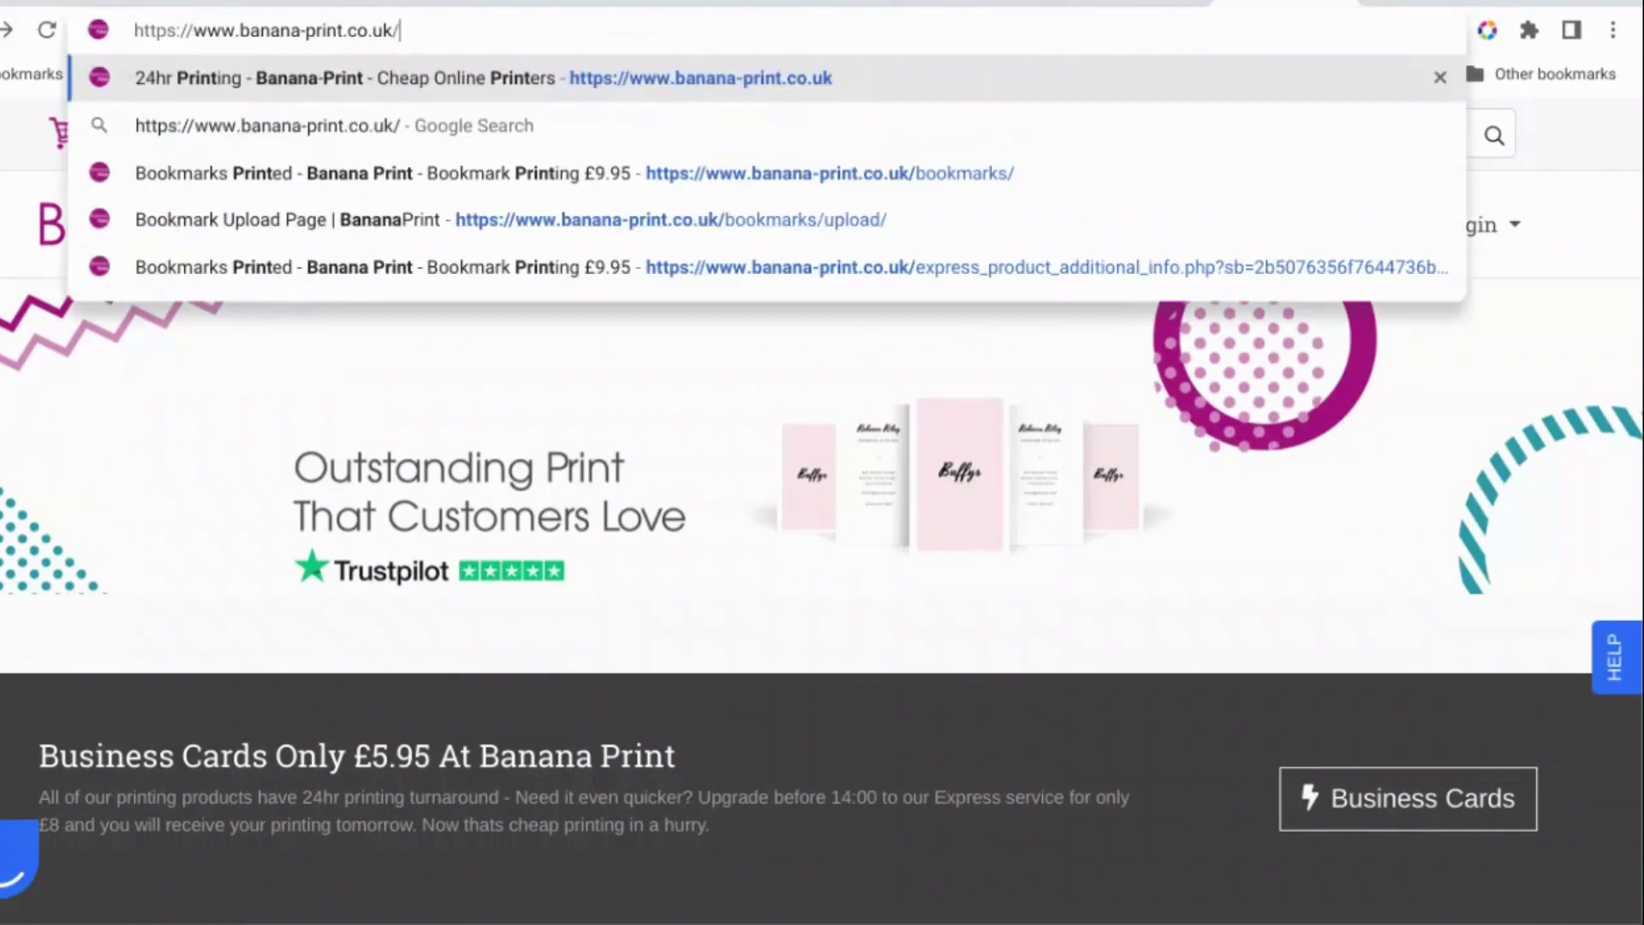
{"action": "type", "text": "bookm"}
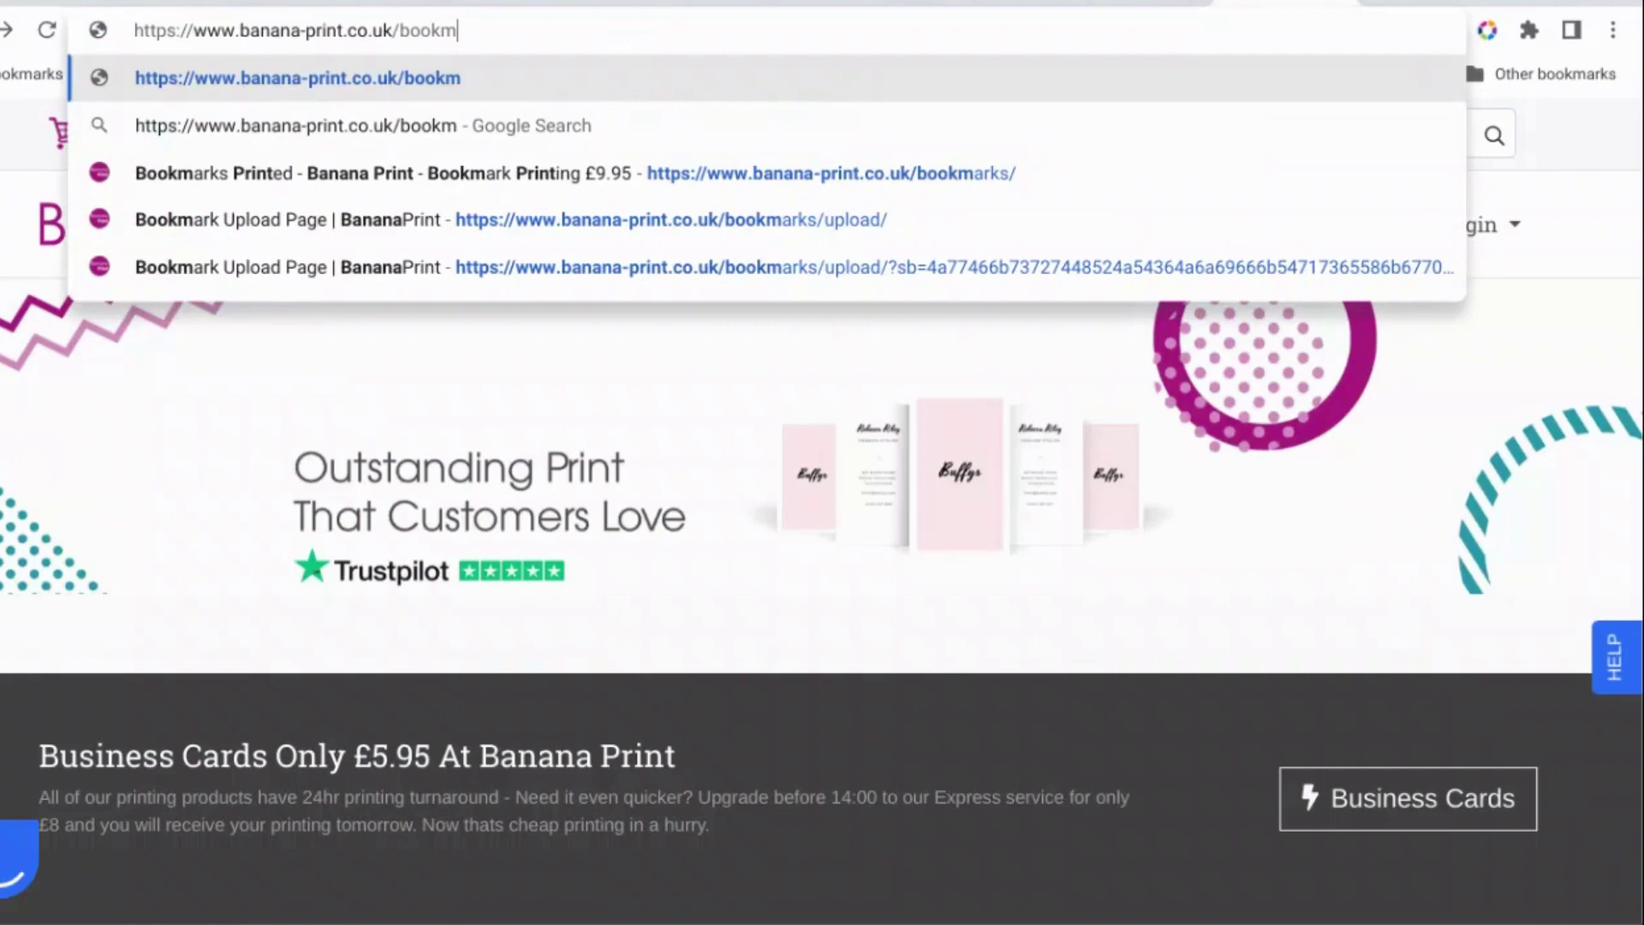
{"action": "type", "text": "arks"}
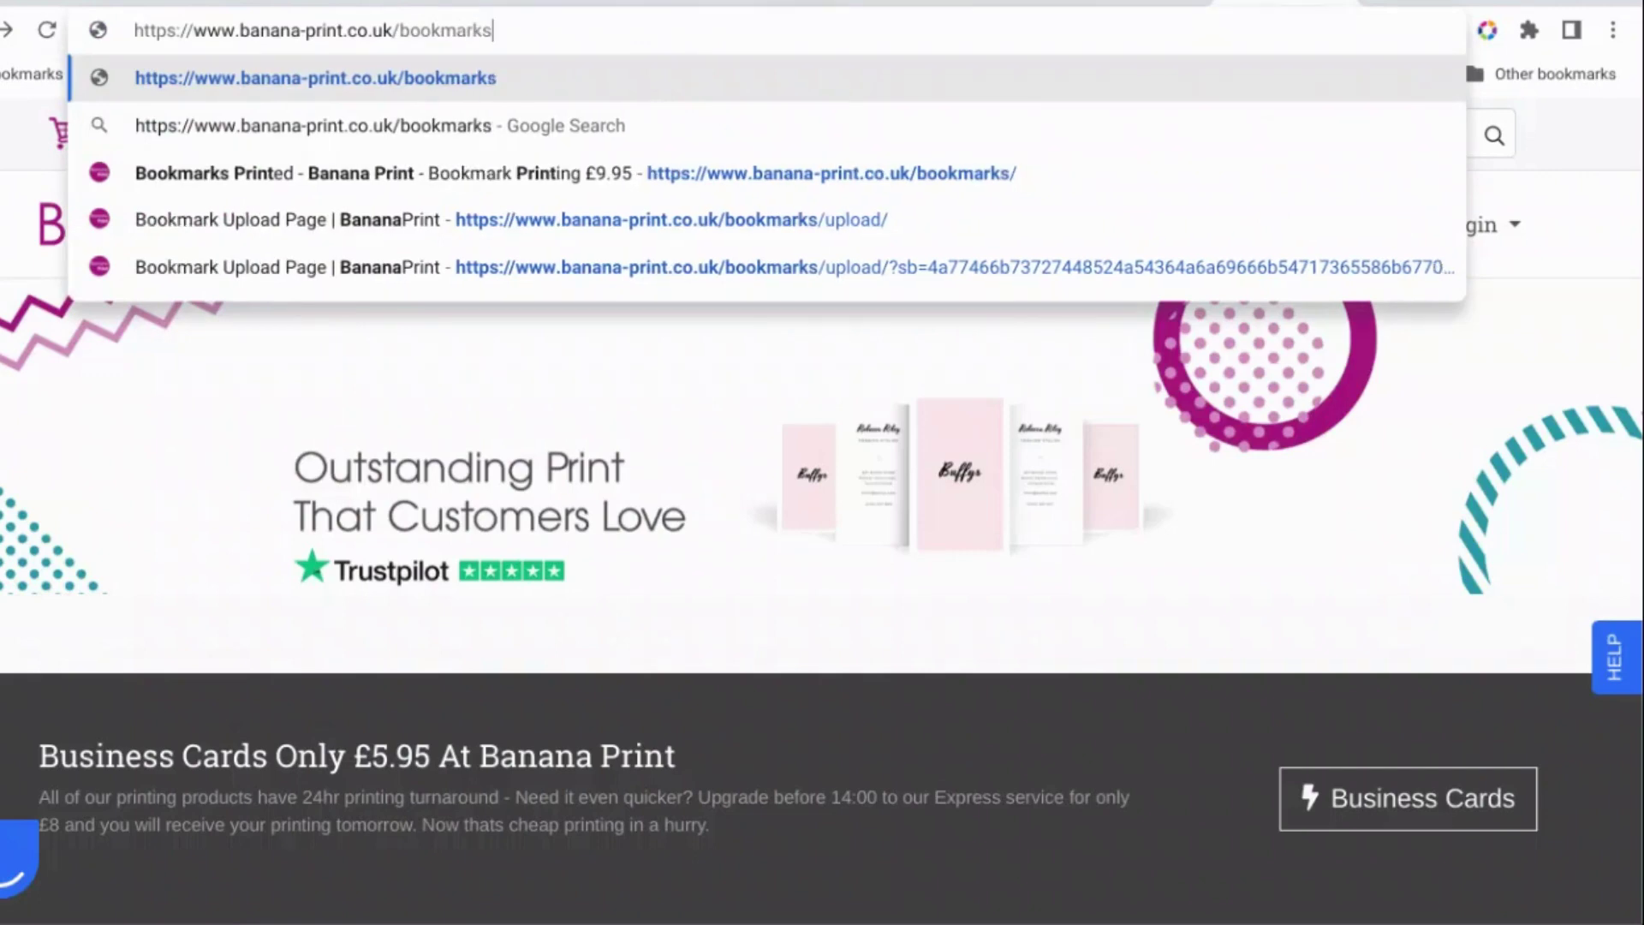
{"action": "key", "text": "Return"}
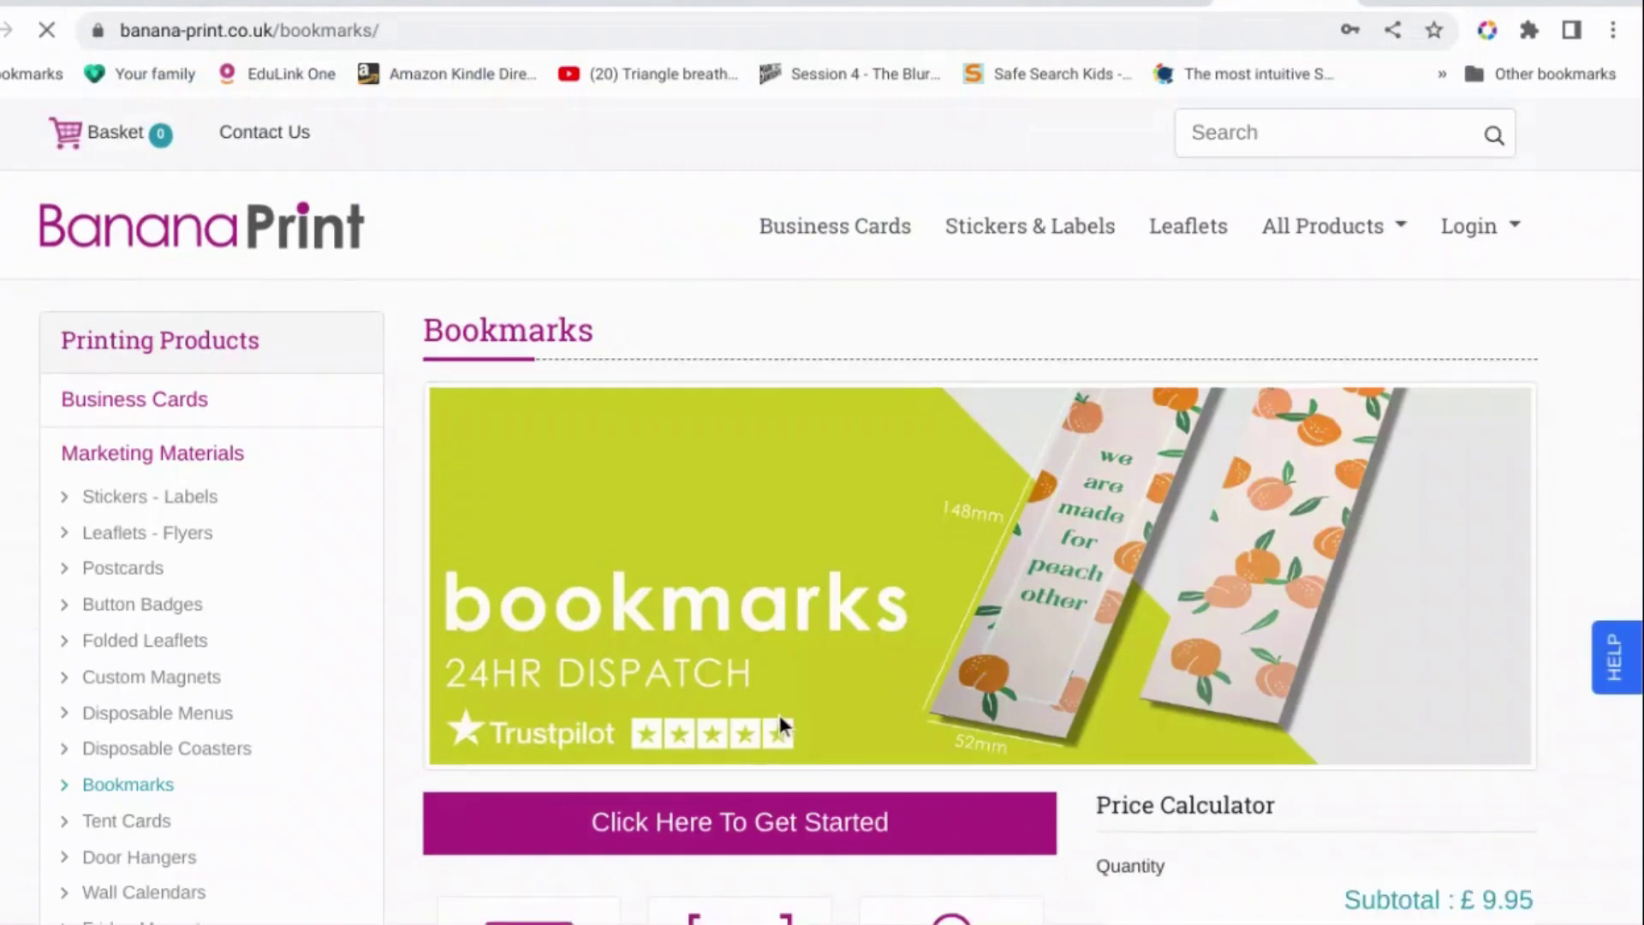
Set the bookmark order to Double Sided, bringing the subtotal to £13.95.
{"action": "scroll", "coordinate": [1081, 685], "scroll_direction": "down", "scroll_amount": 4}
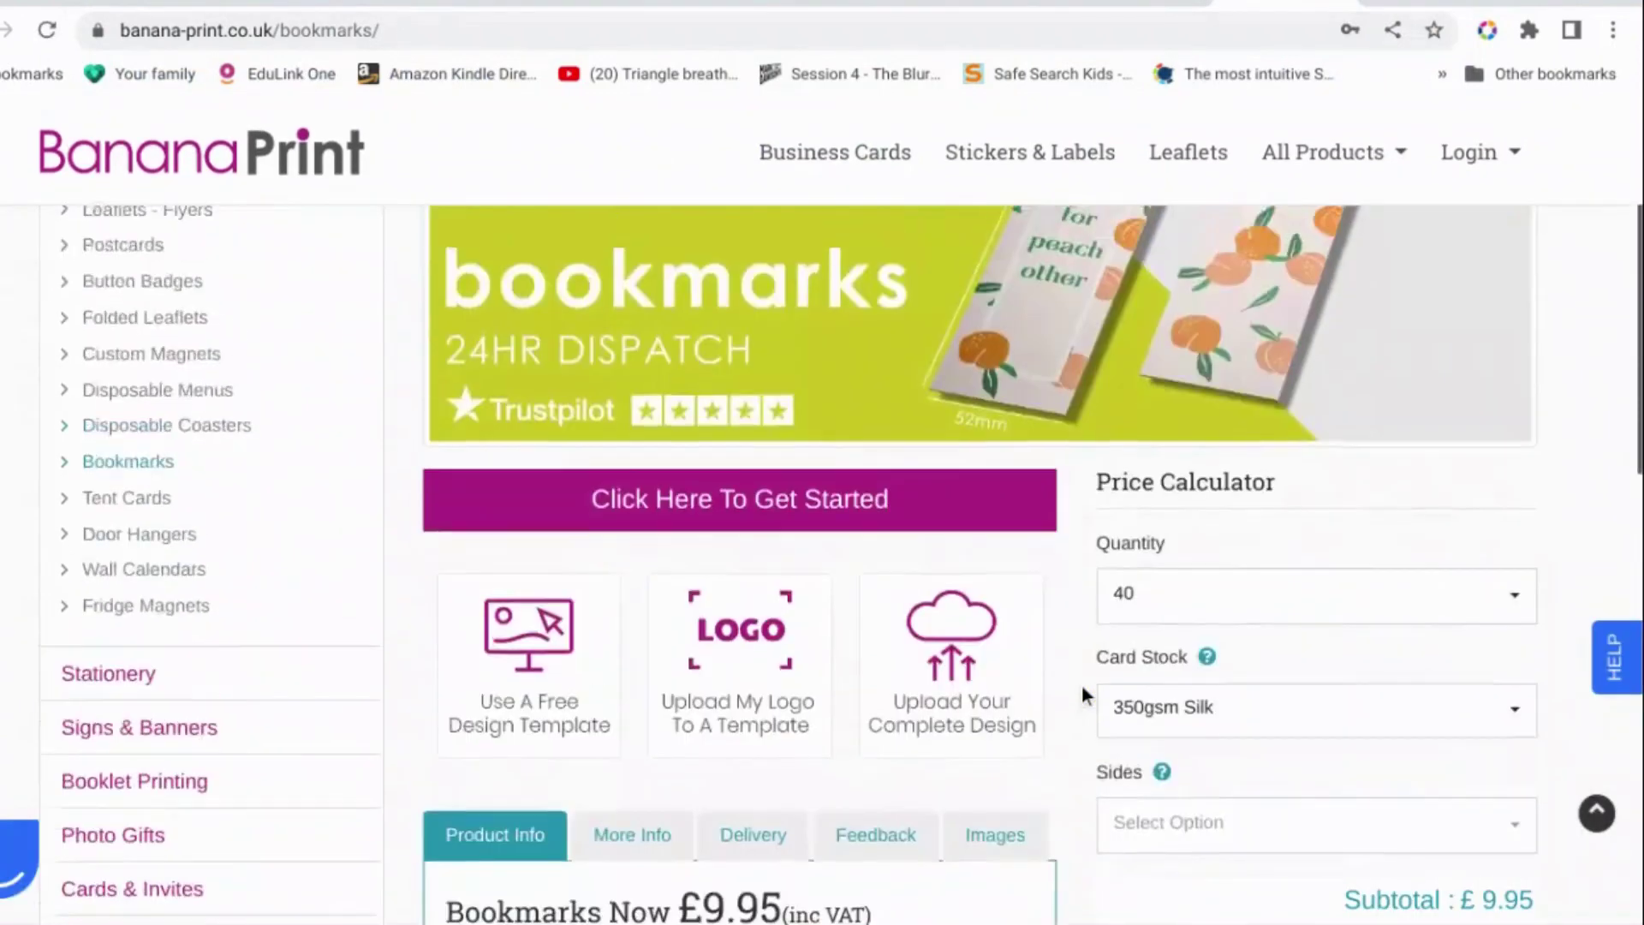
{"action": "scroll", "coordinate": [1076, 726], "scroll_direction": "up", "scroll_amount": 4}
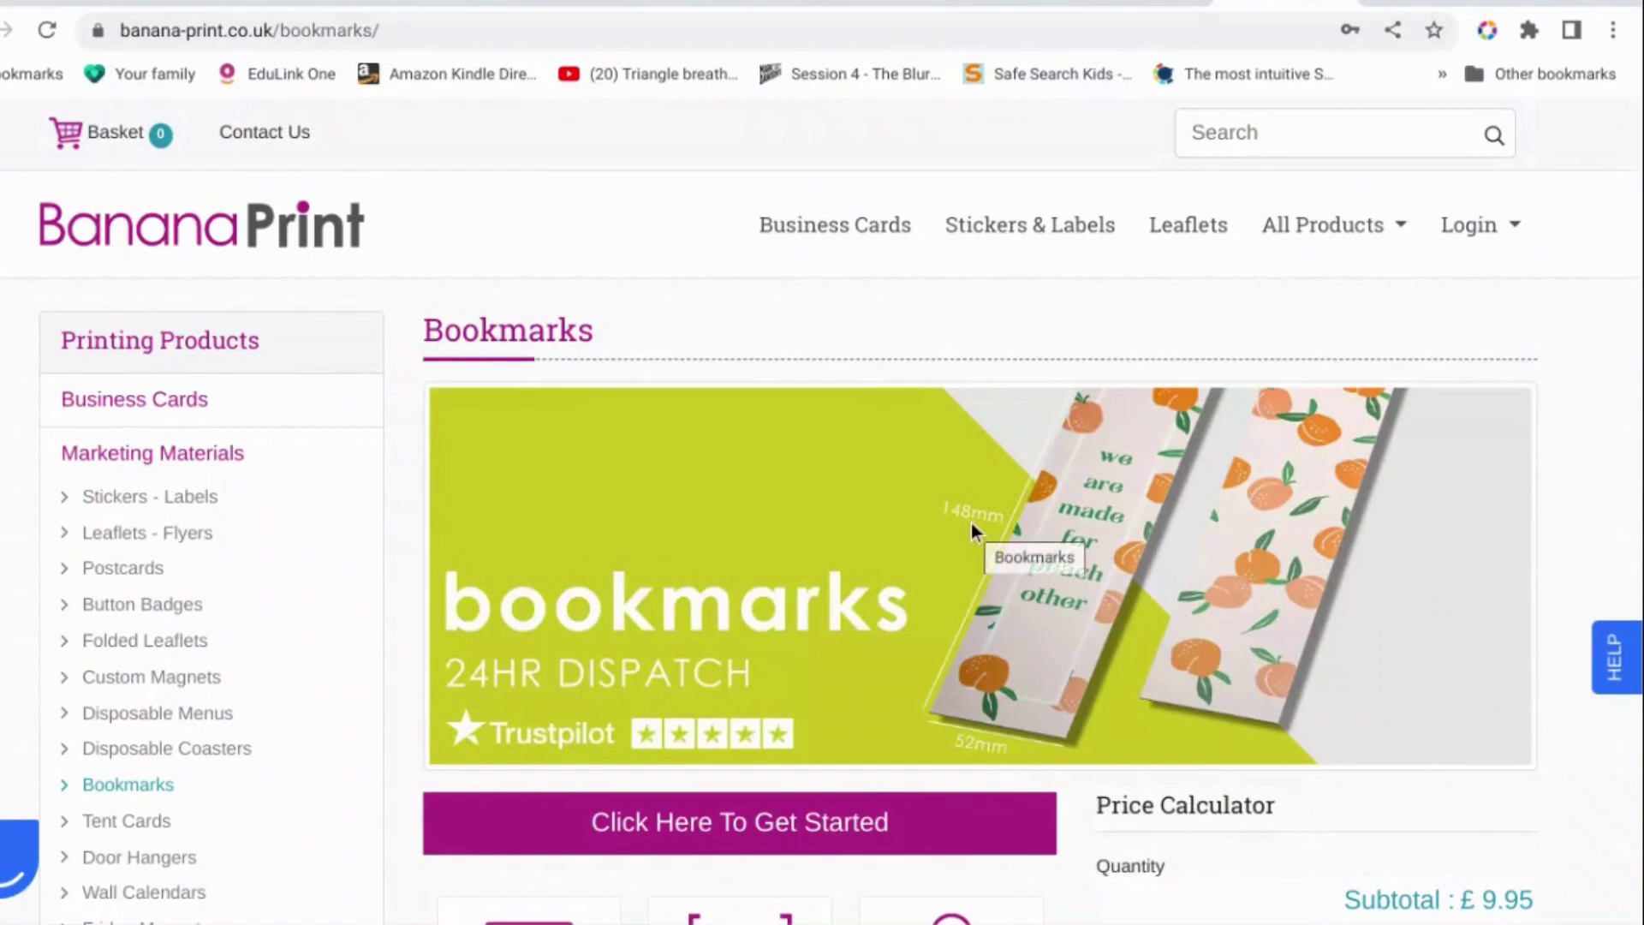
{"action": "scroll", "coordinate": [1189, 617], "scroll_direction": "down", "scroll_amount": 7}
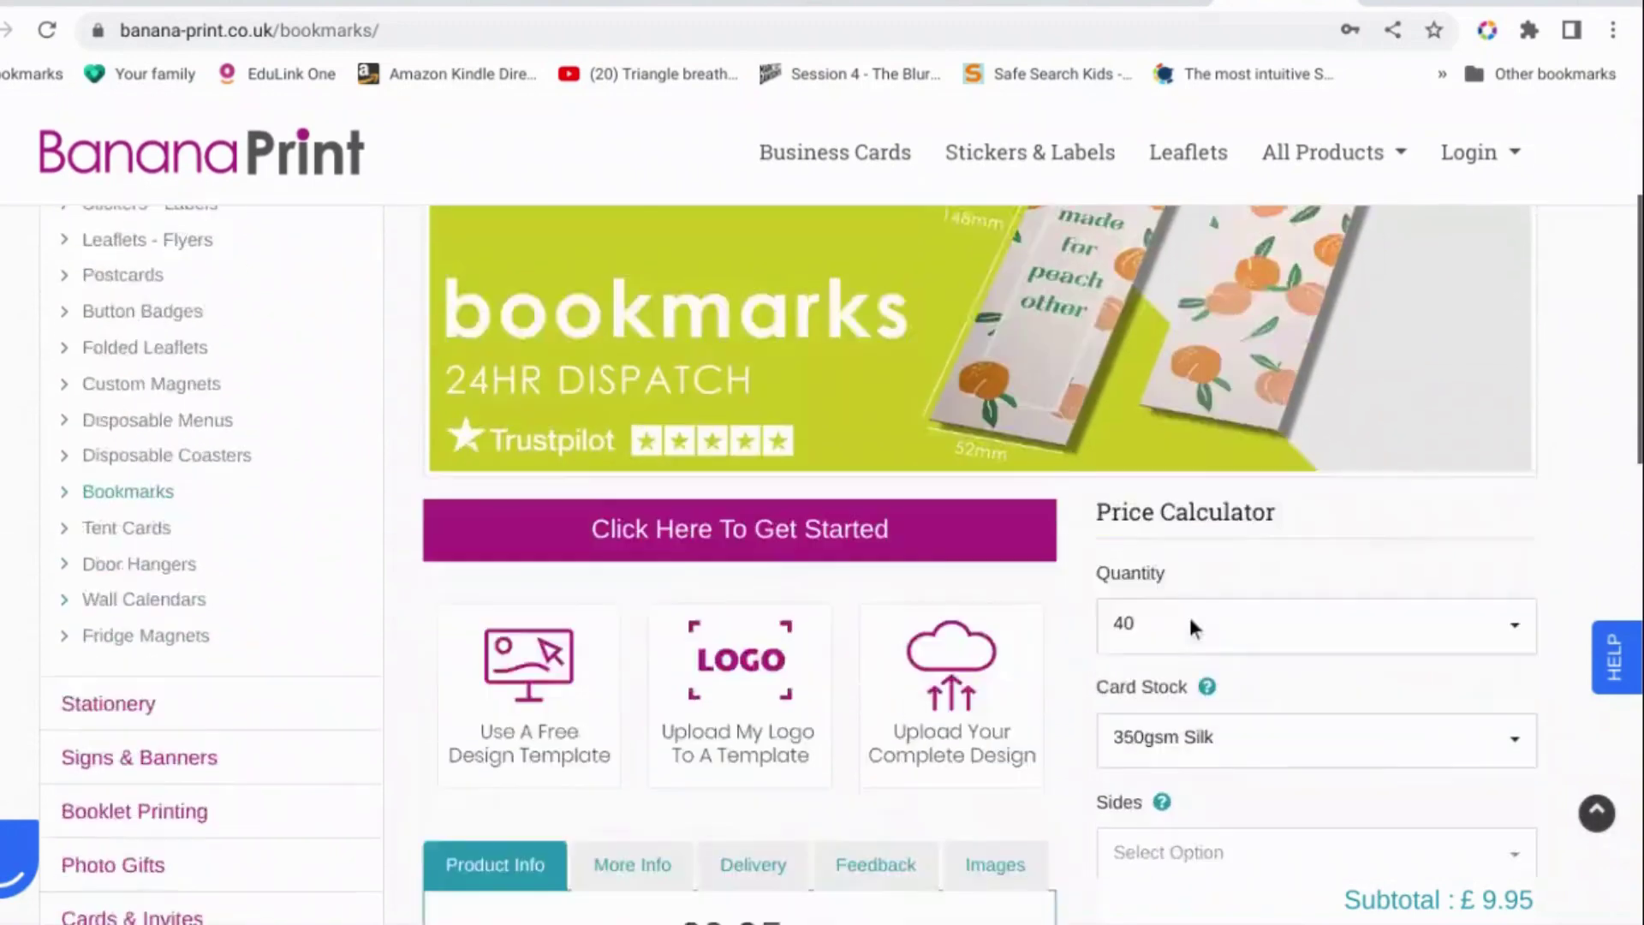
{"action": "scroll", "coordinate": [1188, 614], "scroll_direction": "down", "scroll_amount": 2}
{"action": "scroll", "coordinate": [1189, 616], "scroll_direction": "up", "scroll_amount": 1}
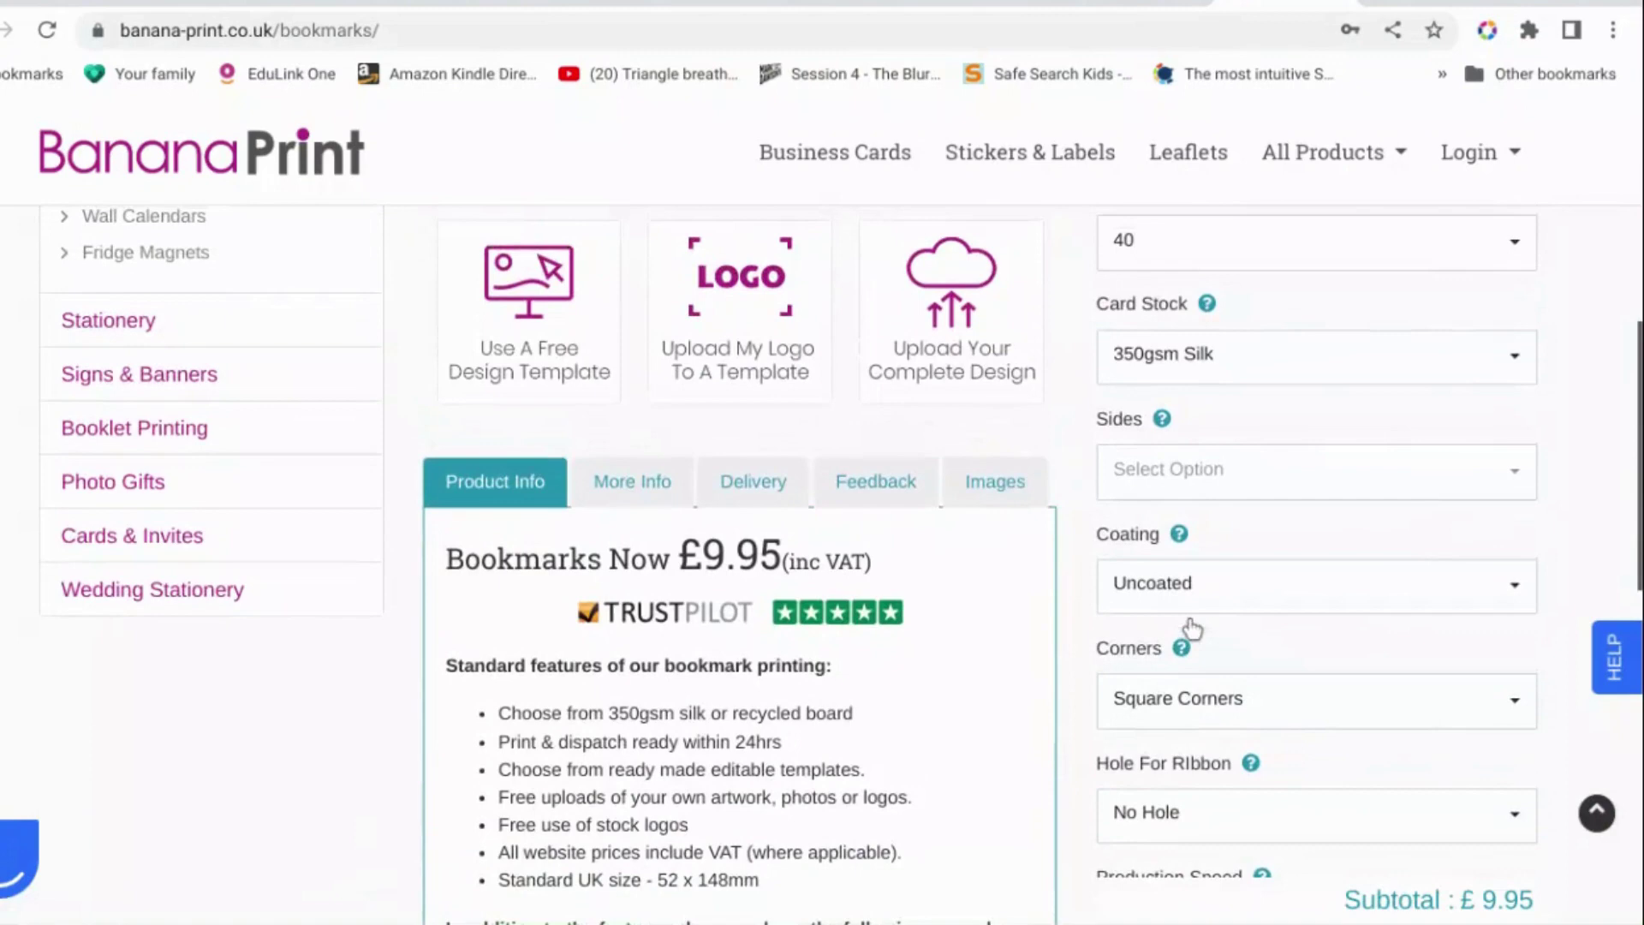
{"action": "left_click", "coordinate": [1426, 490]}
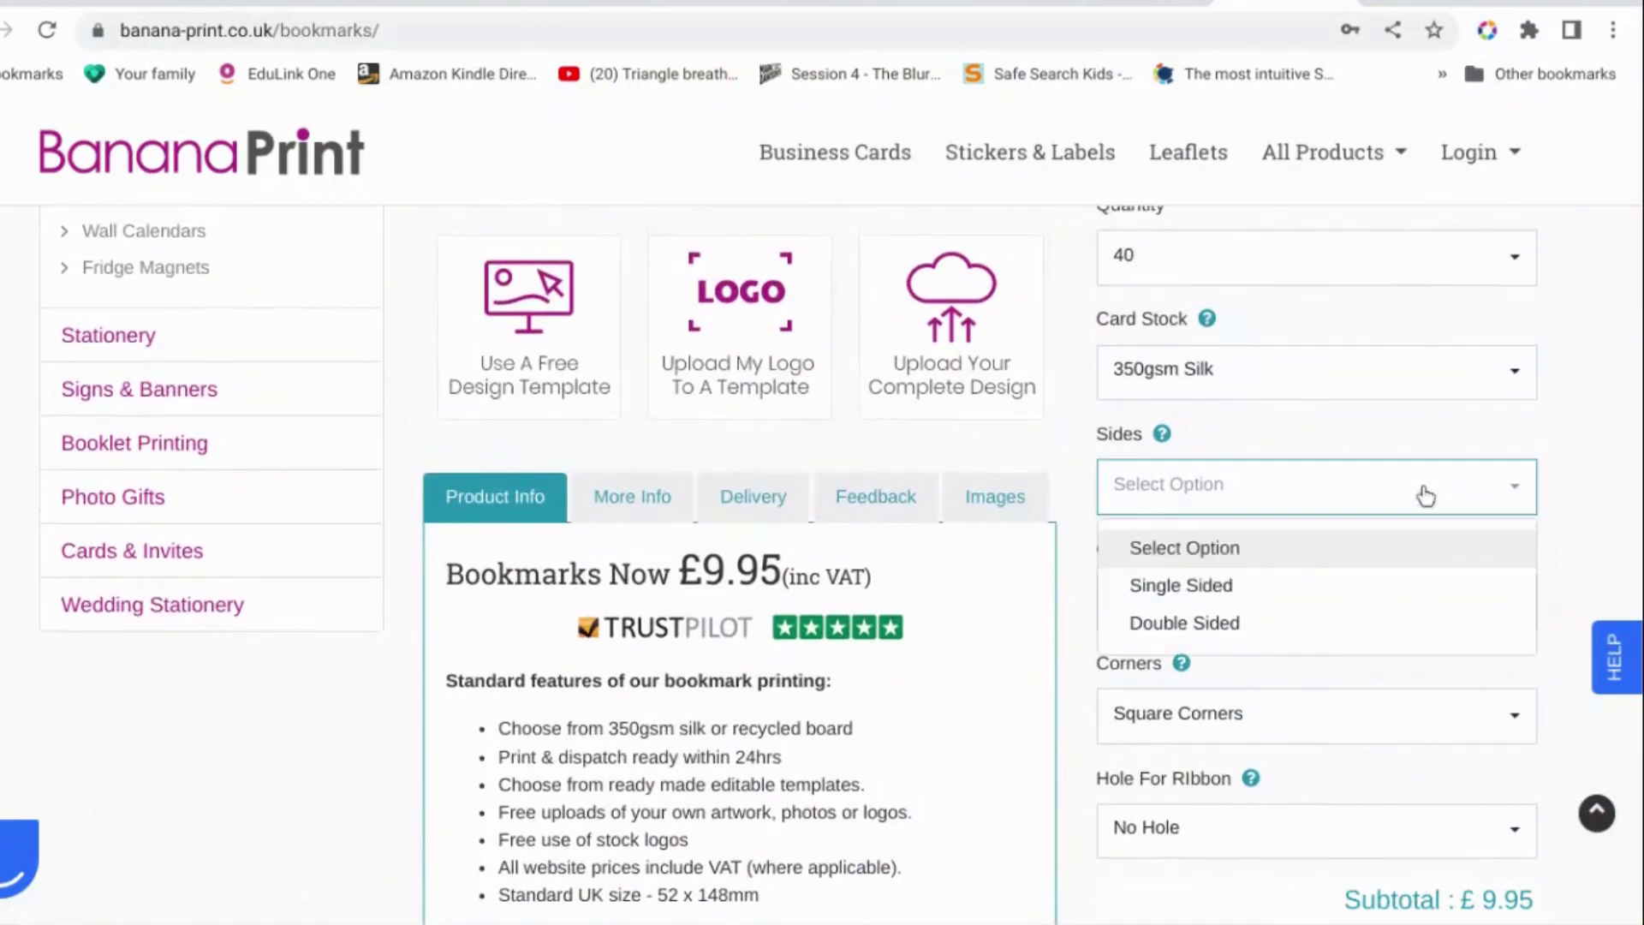
{"action": "left_click", "coordinate": [1334, 632]}
{"action": "scroll", "coordinate": [1337, 663], "scroll_direction": "down", "scroll_amount": 3}
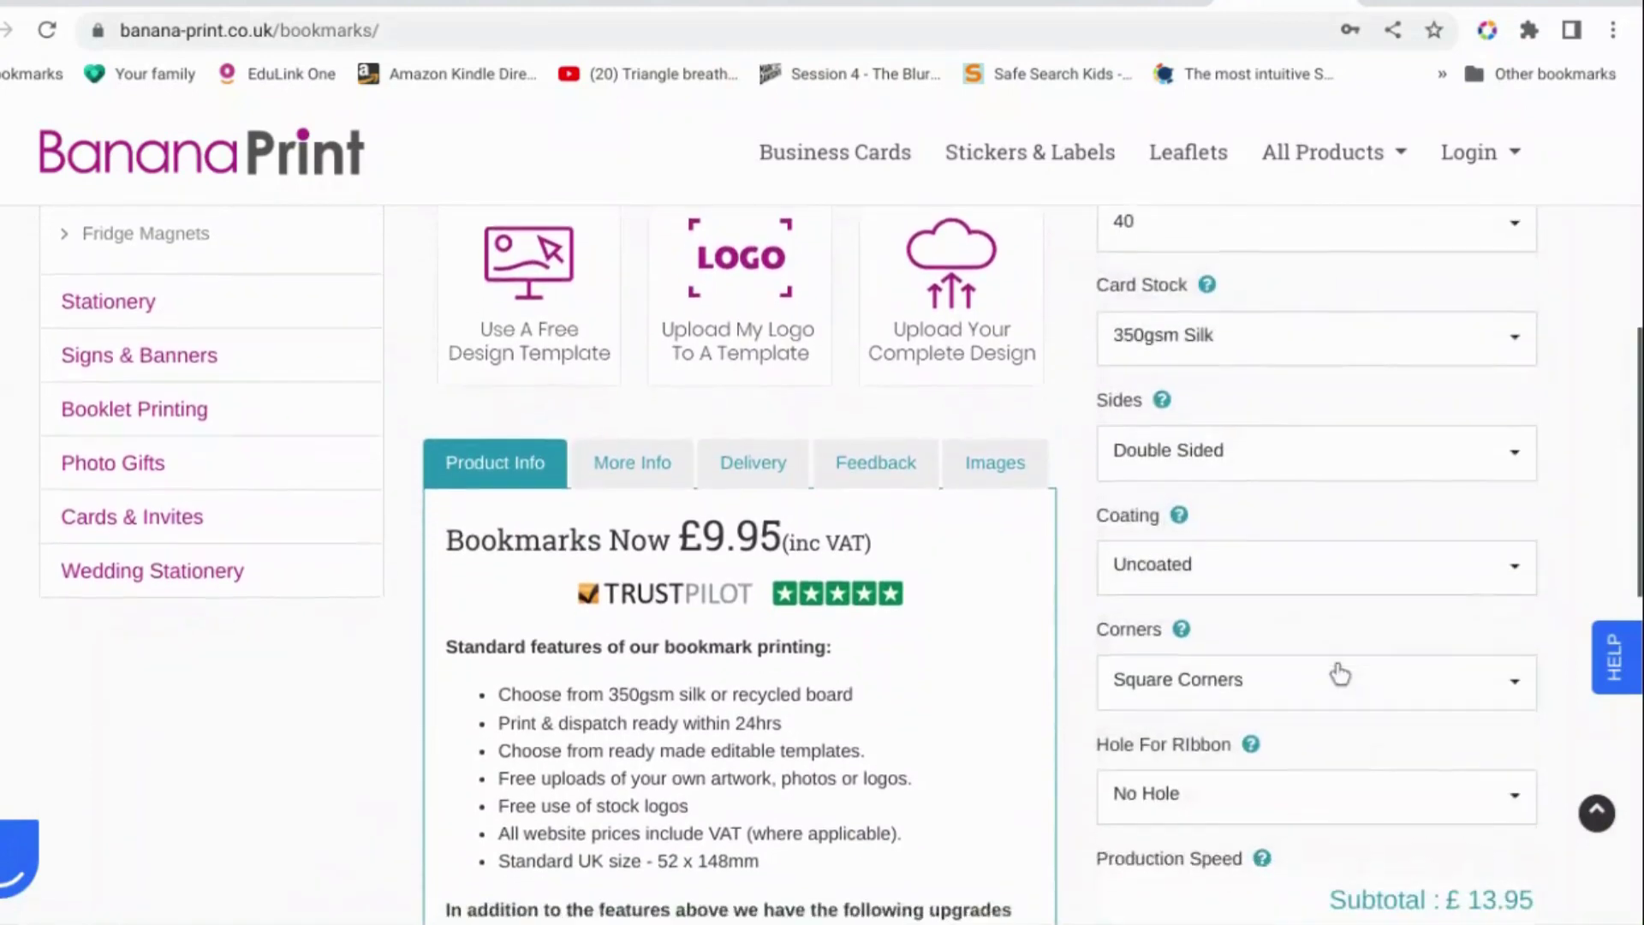
Choose Upload Your Design and view the 58×154 mm bleed and 52×148 mm trim size guide.
{"action": "left_click", "coordinate": [1335, 835]}
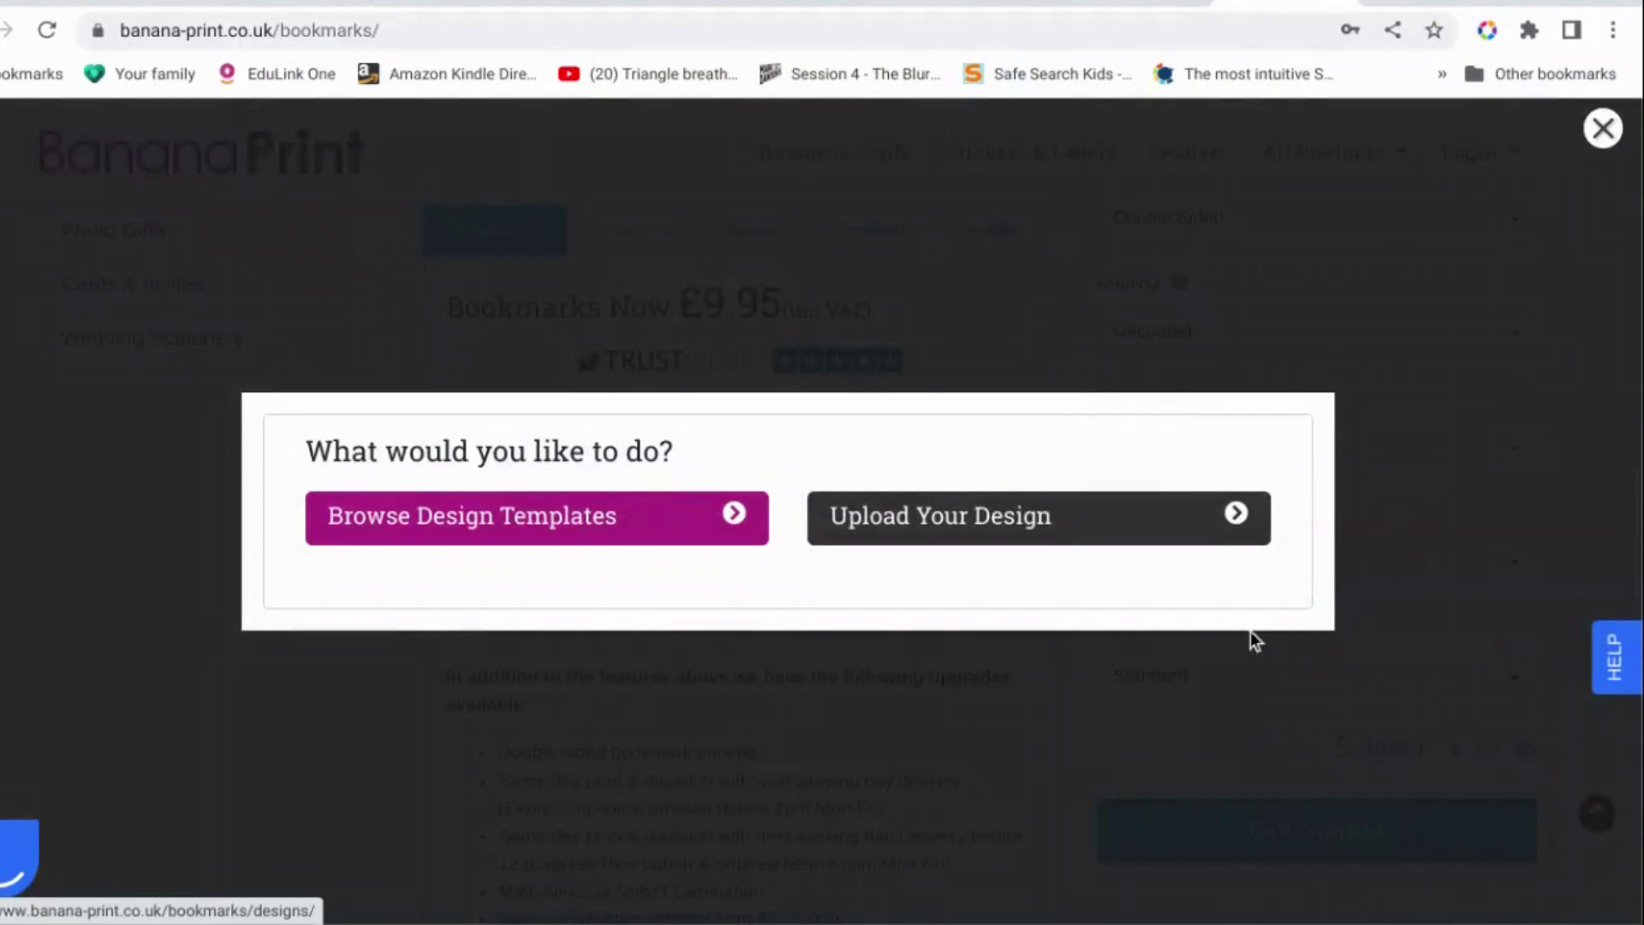
{"action": "left_click", "coordinate": [1090, 524]}
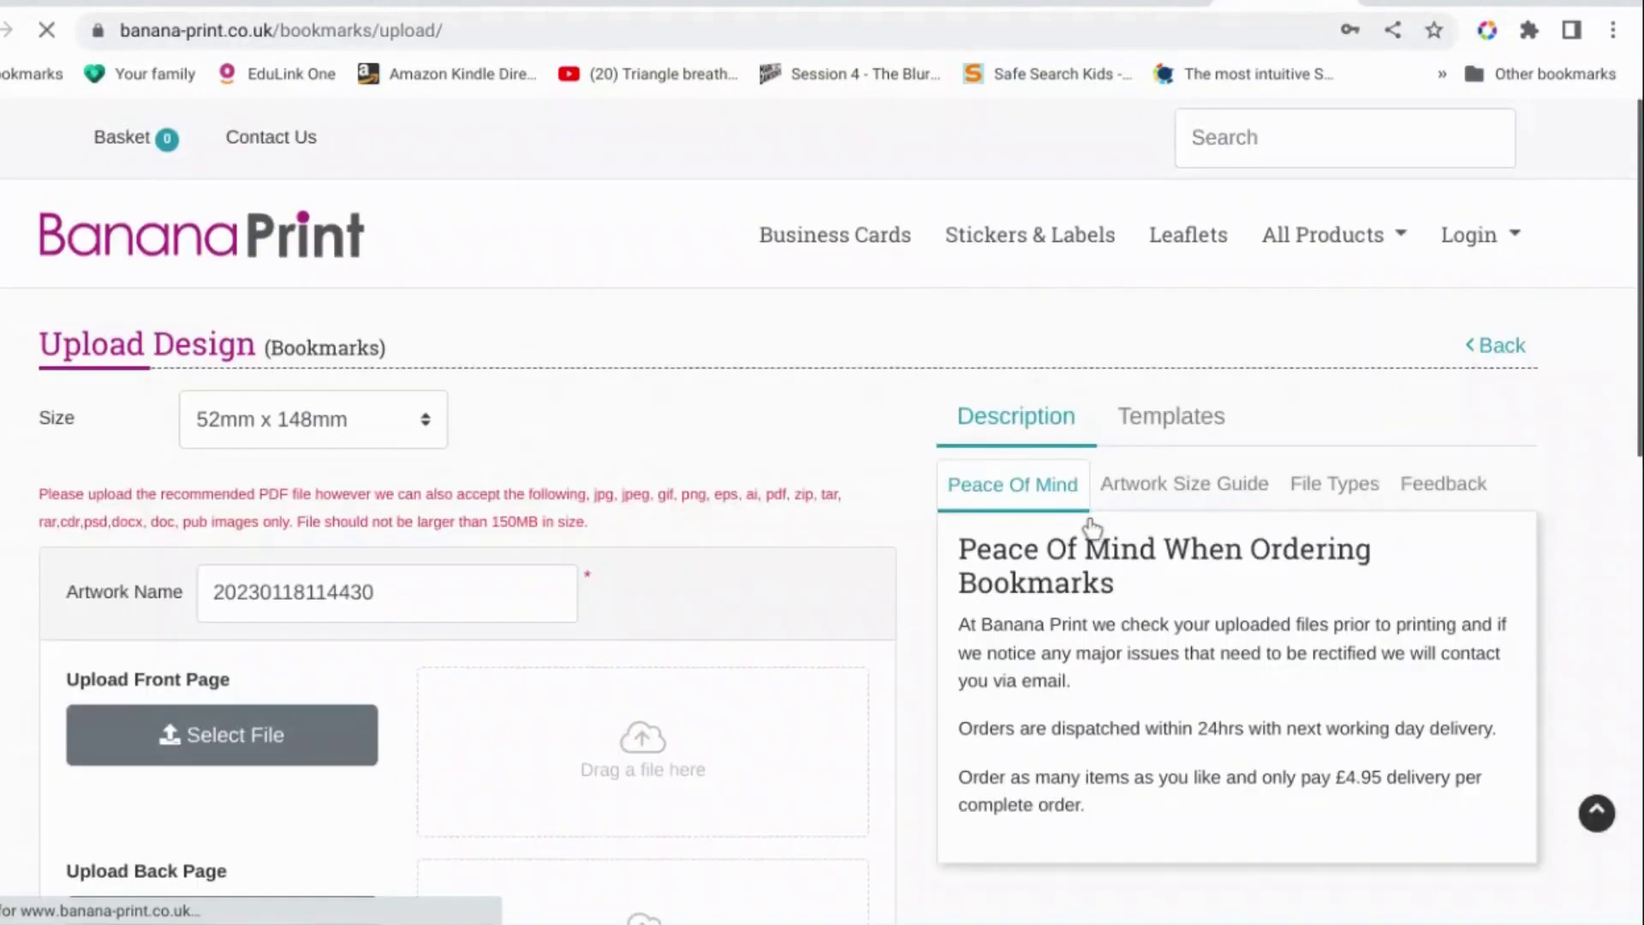
{"action": "left_click", "coordinate": [1188, 485]}
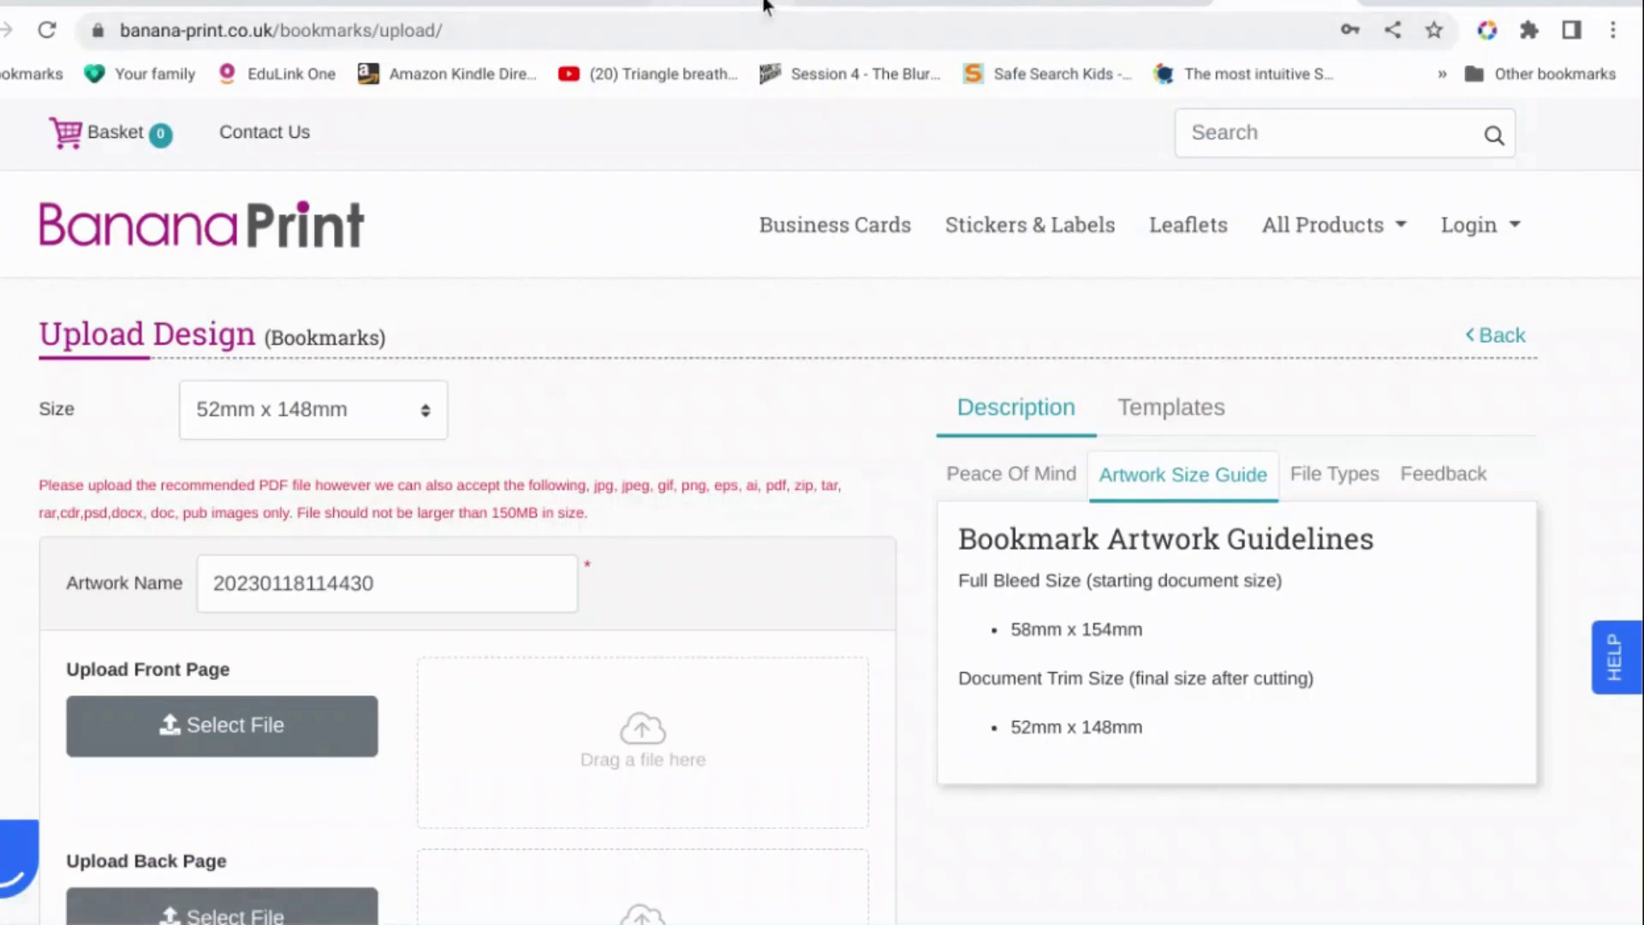
In Canva, create a custom 58 × 154 mm design, cross-checking the sizes on Banana Print.
{"action": "left_click", "coordinate": [730, 2]}
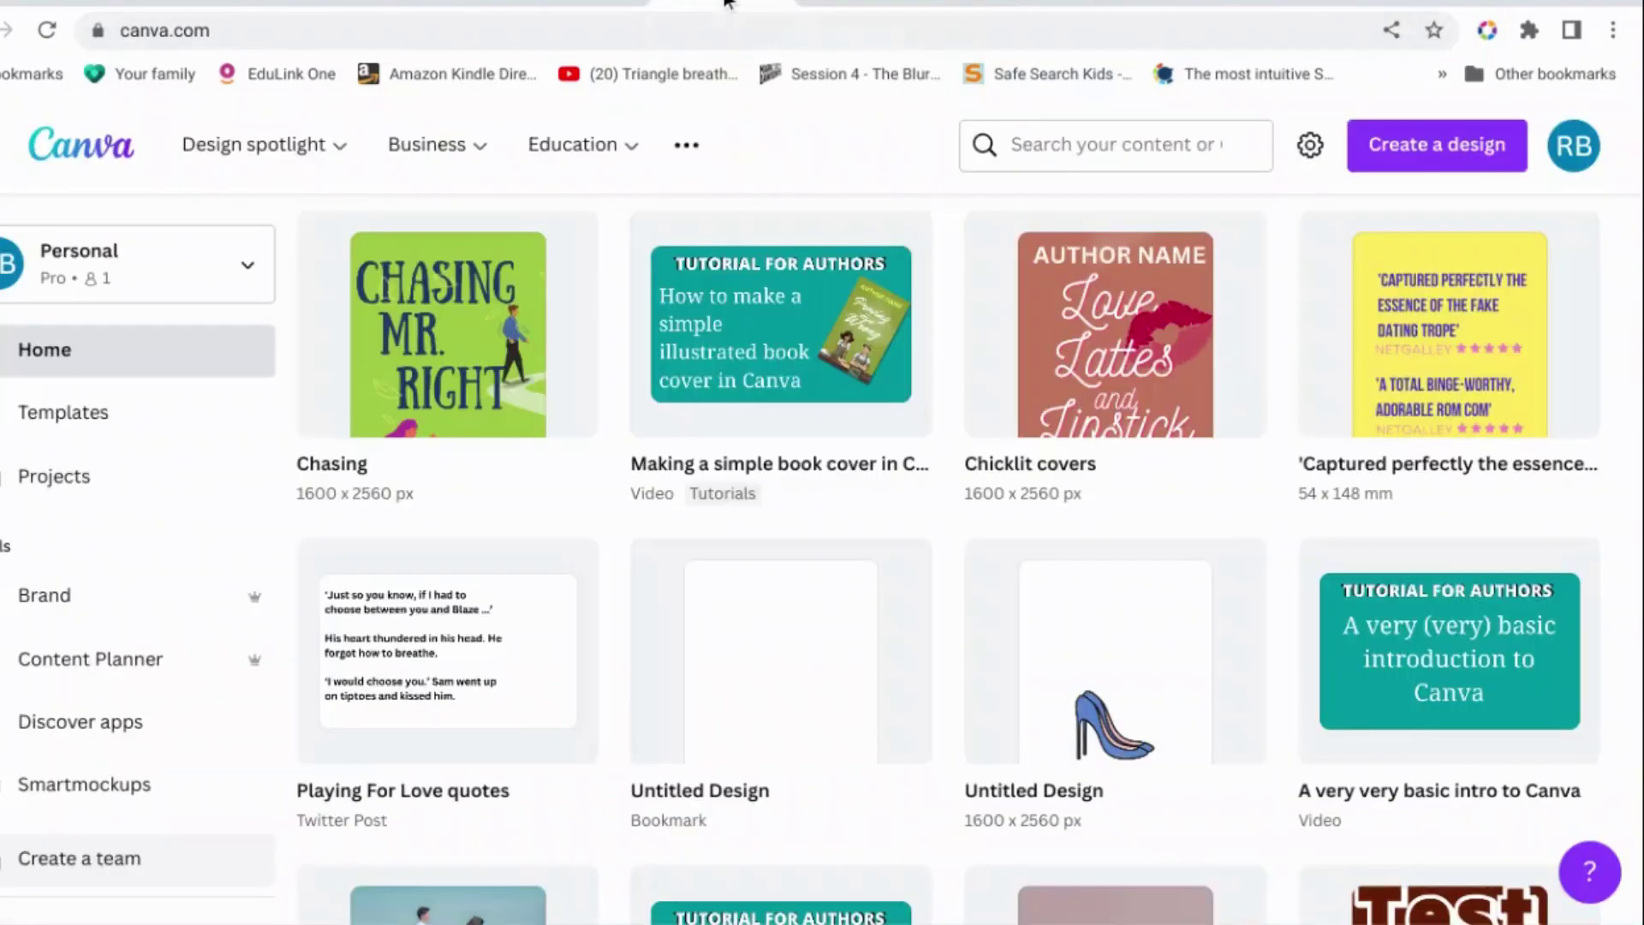
{"action": "left_click", "coordinate": [1490, 153]}
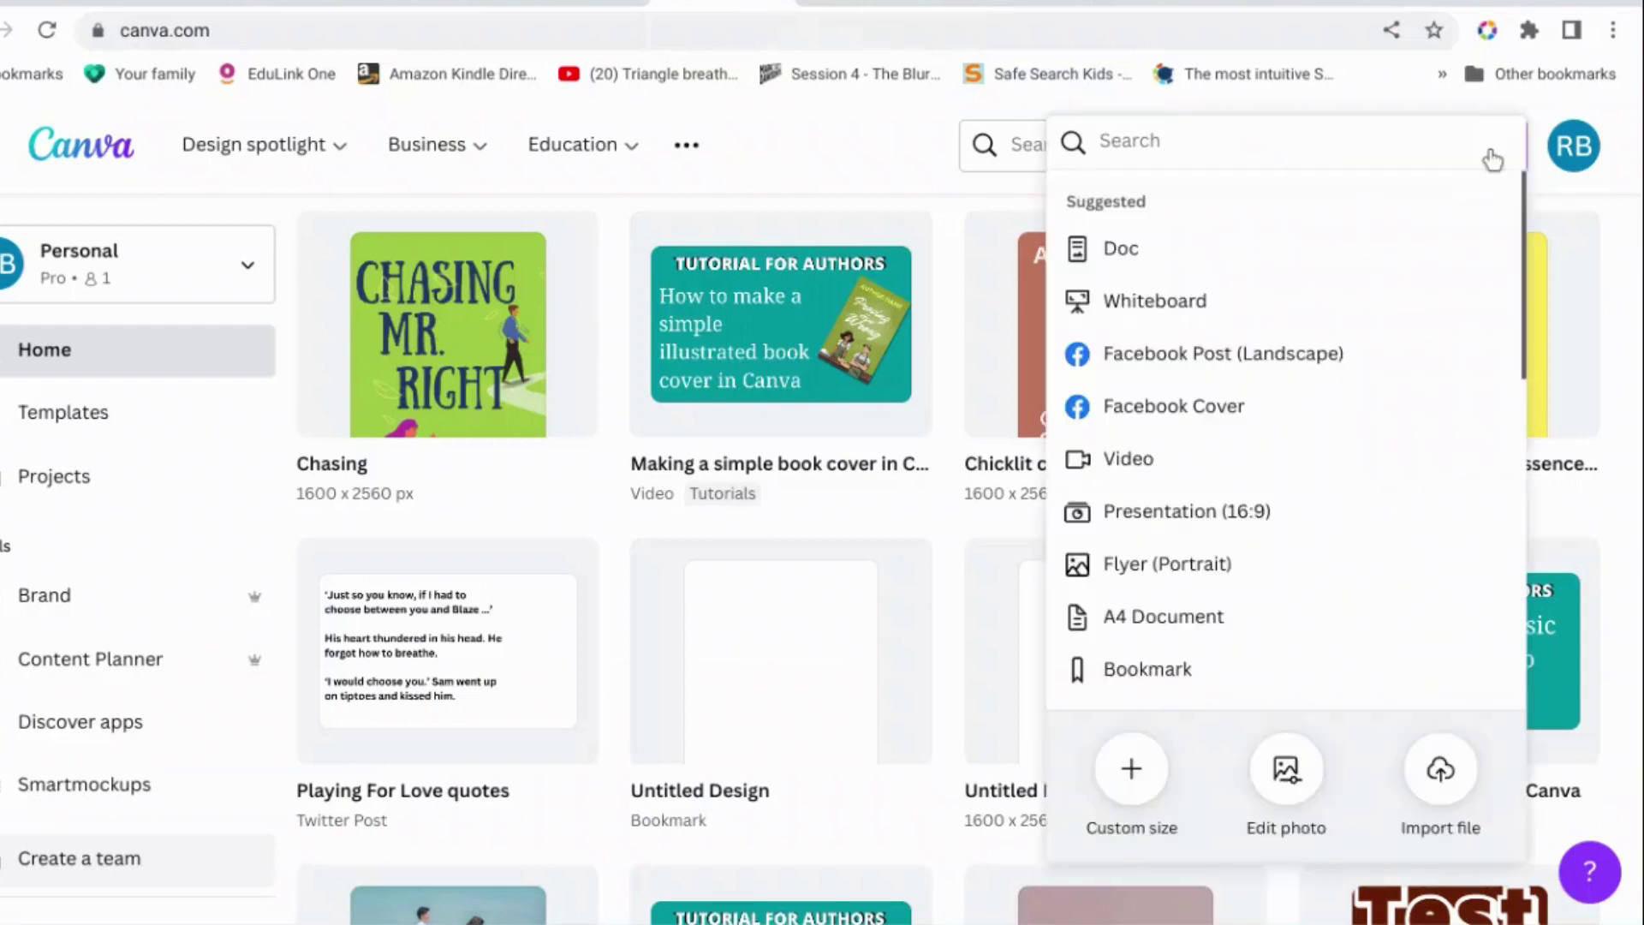
{"action": "left_click", "coordinate": [1132, 795]}
{"action": "left_click", "coordinate": [1421, 257]}
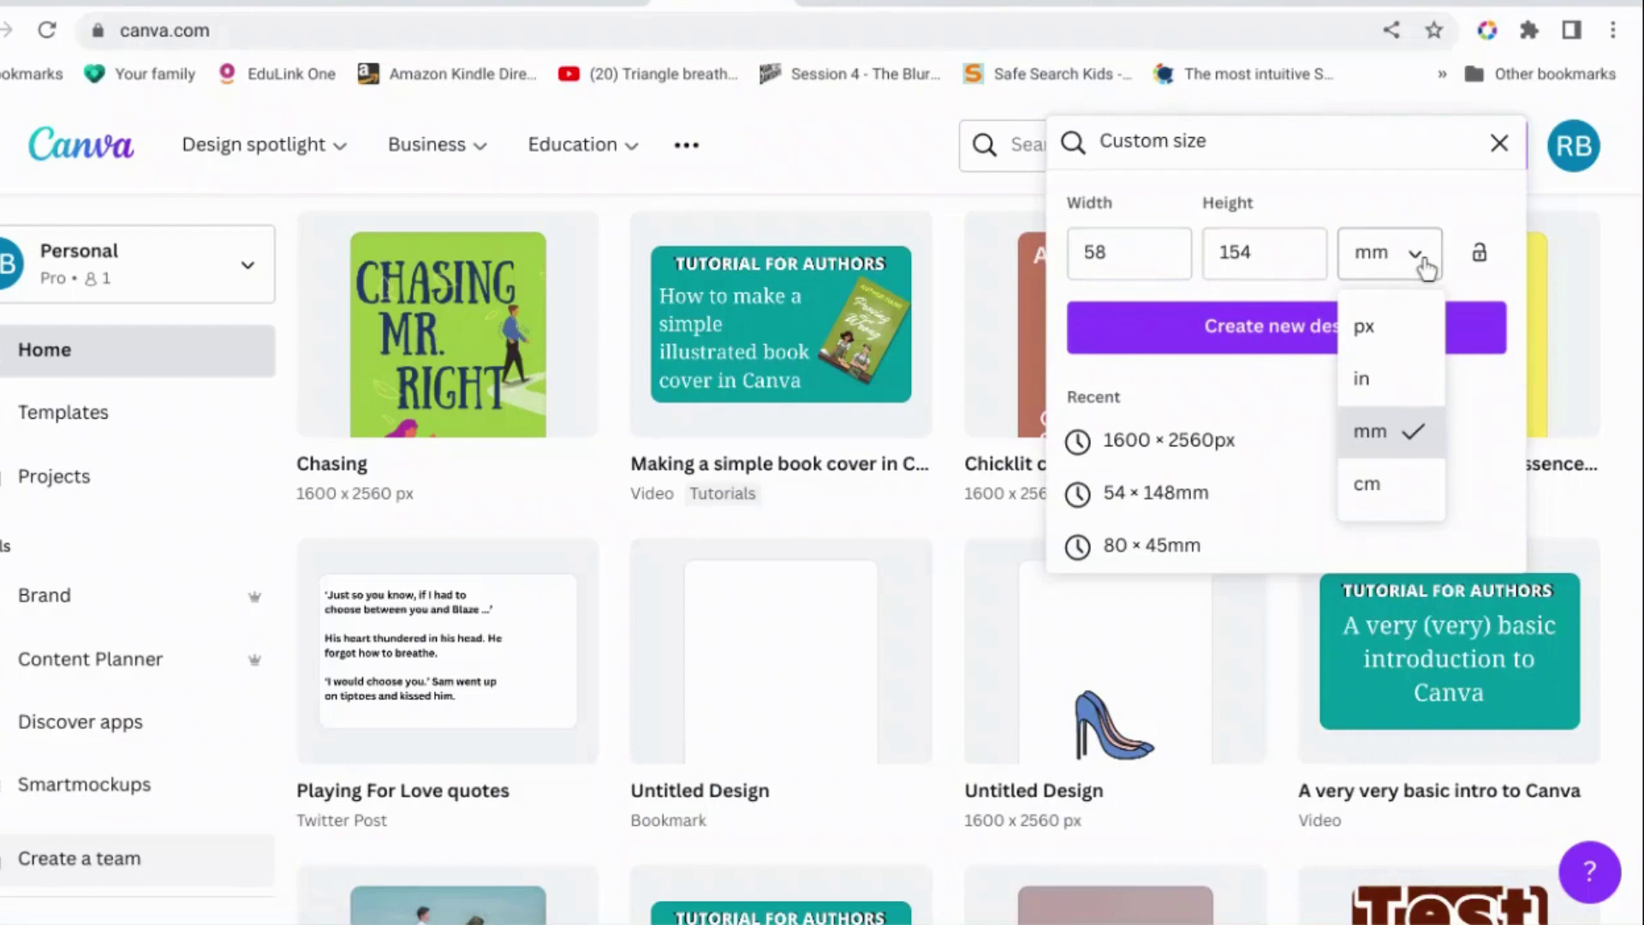
{"action": "left_click", "coordinate": [1424, 267]}
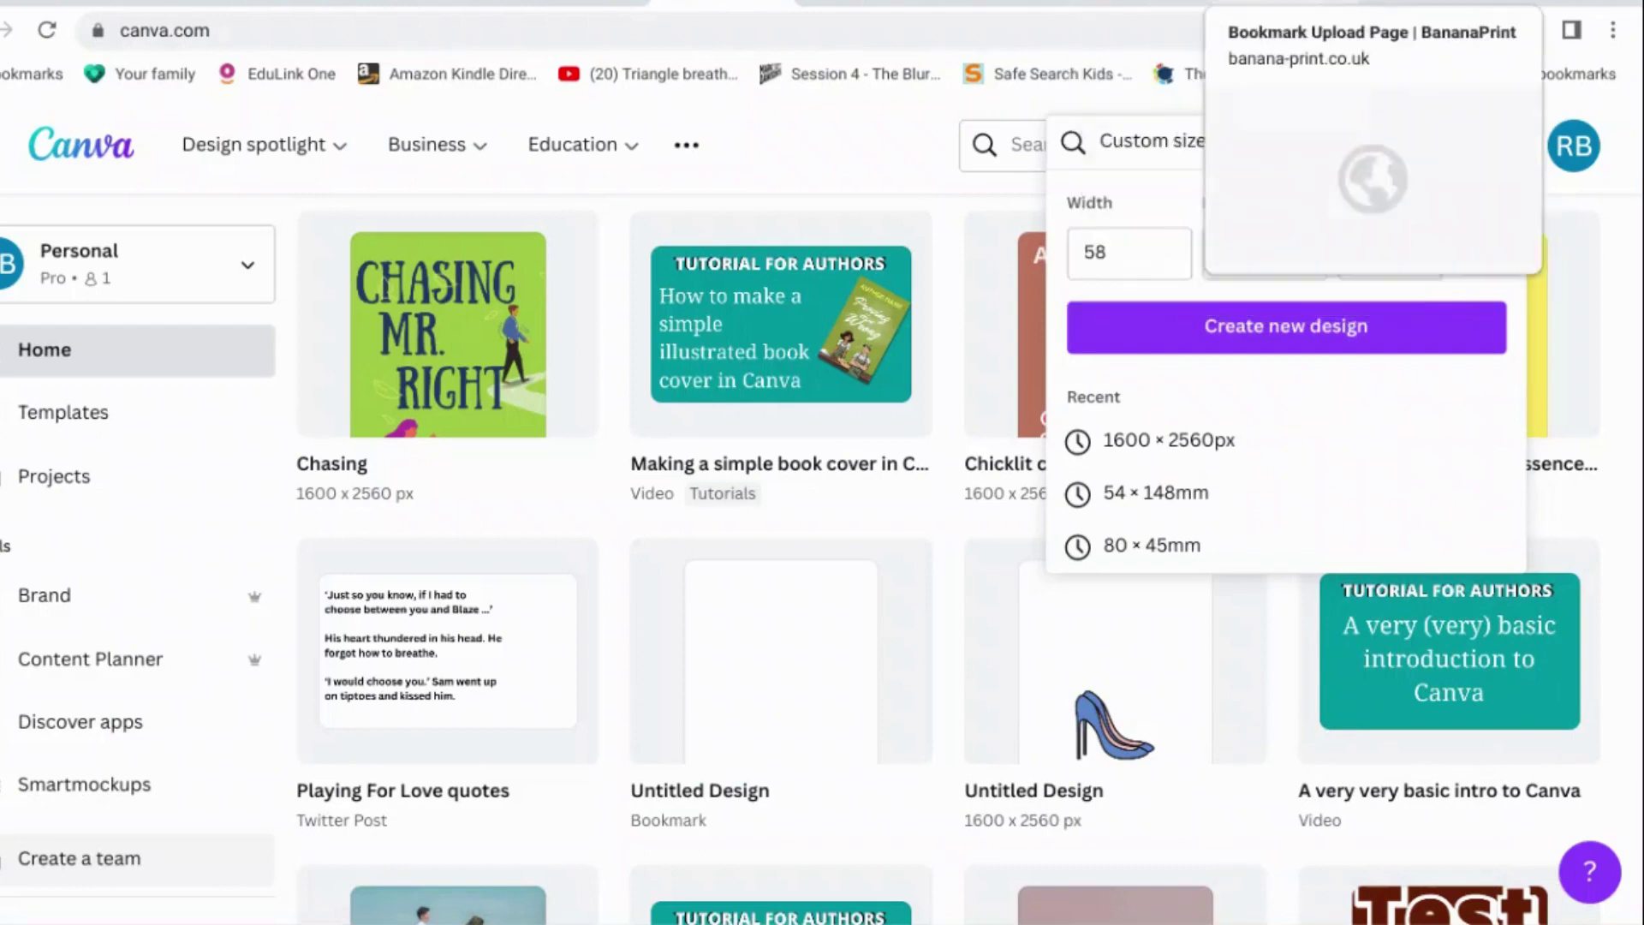
{"action": "left_click", "coordinate": [1268, 5]}
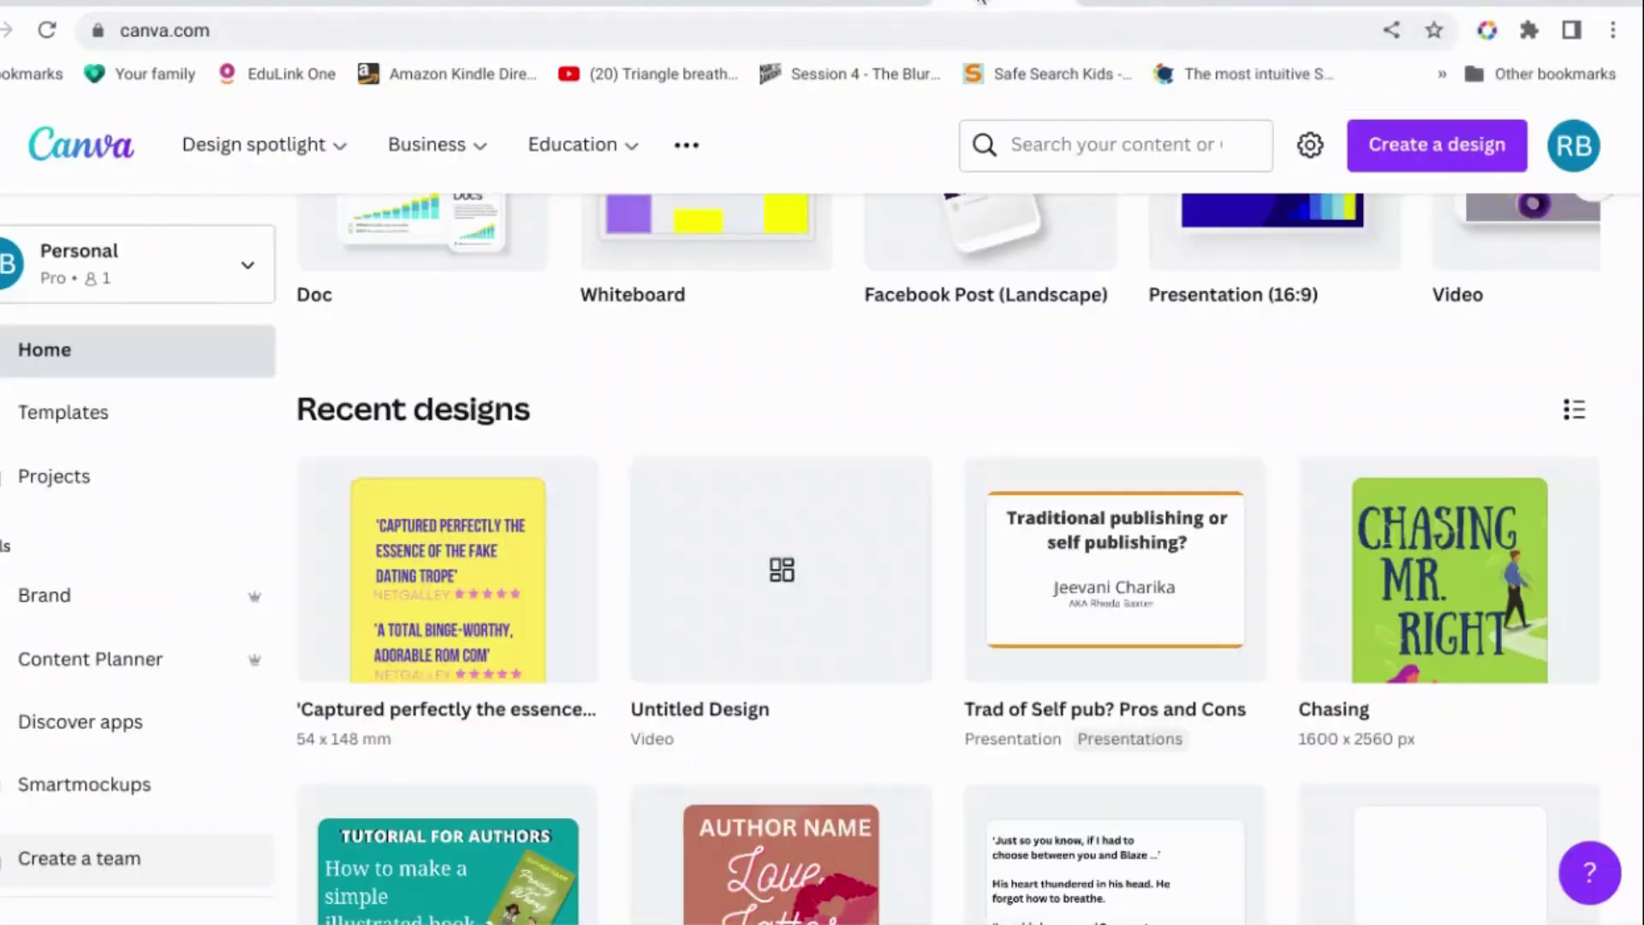
{"action": "left_click", "coordinate": [950, 5]}
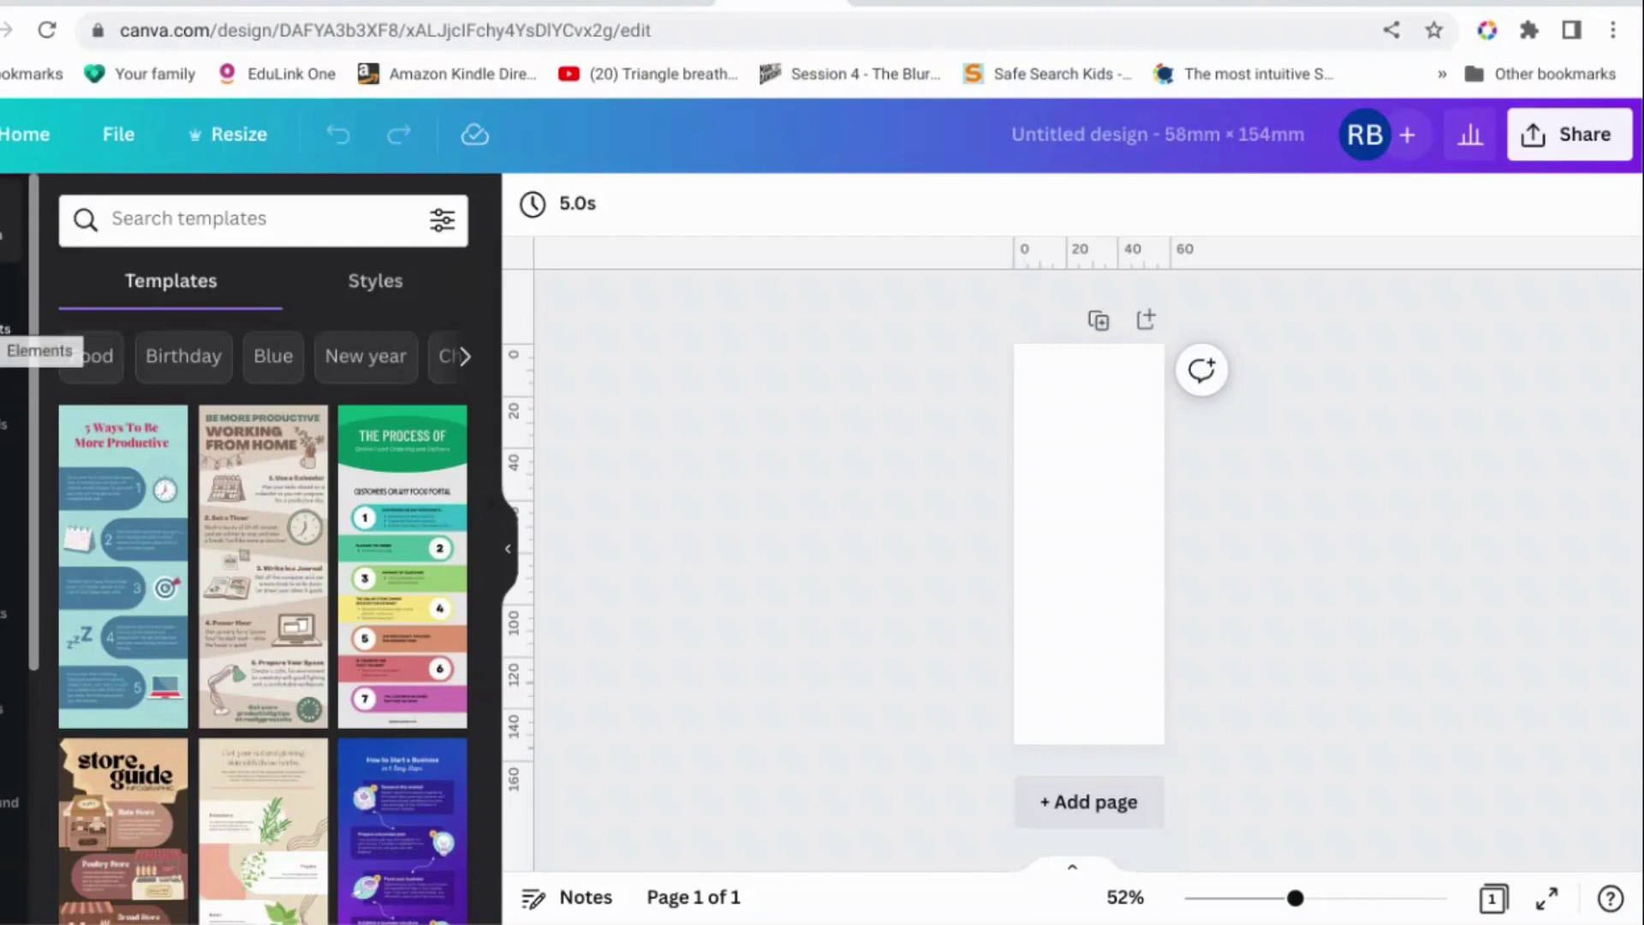
Add a square from Lines & Shapes and stretch it to cover the whole page.
{"action": "left_click", "coordinate": [9, 325]}
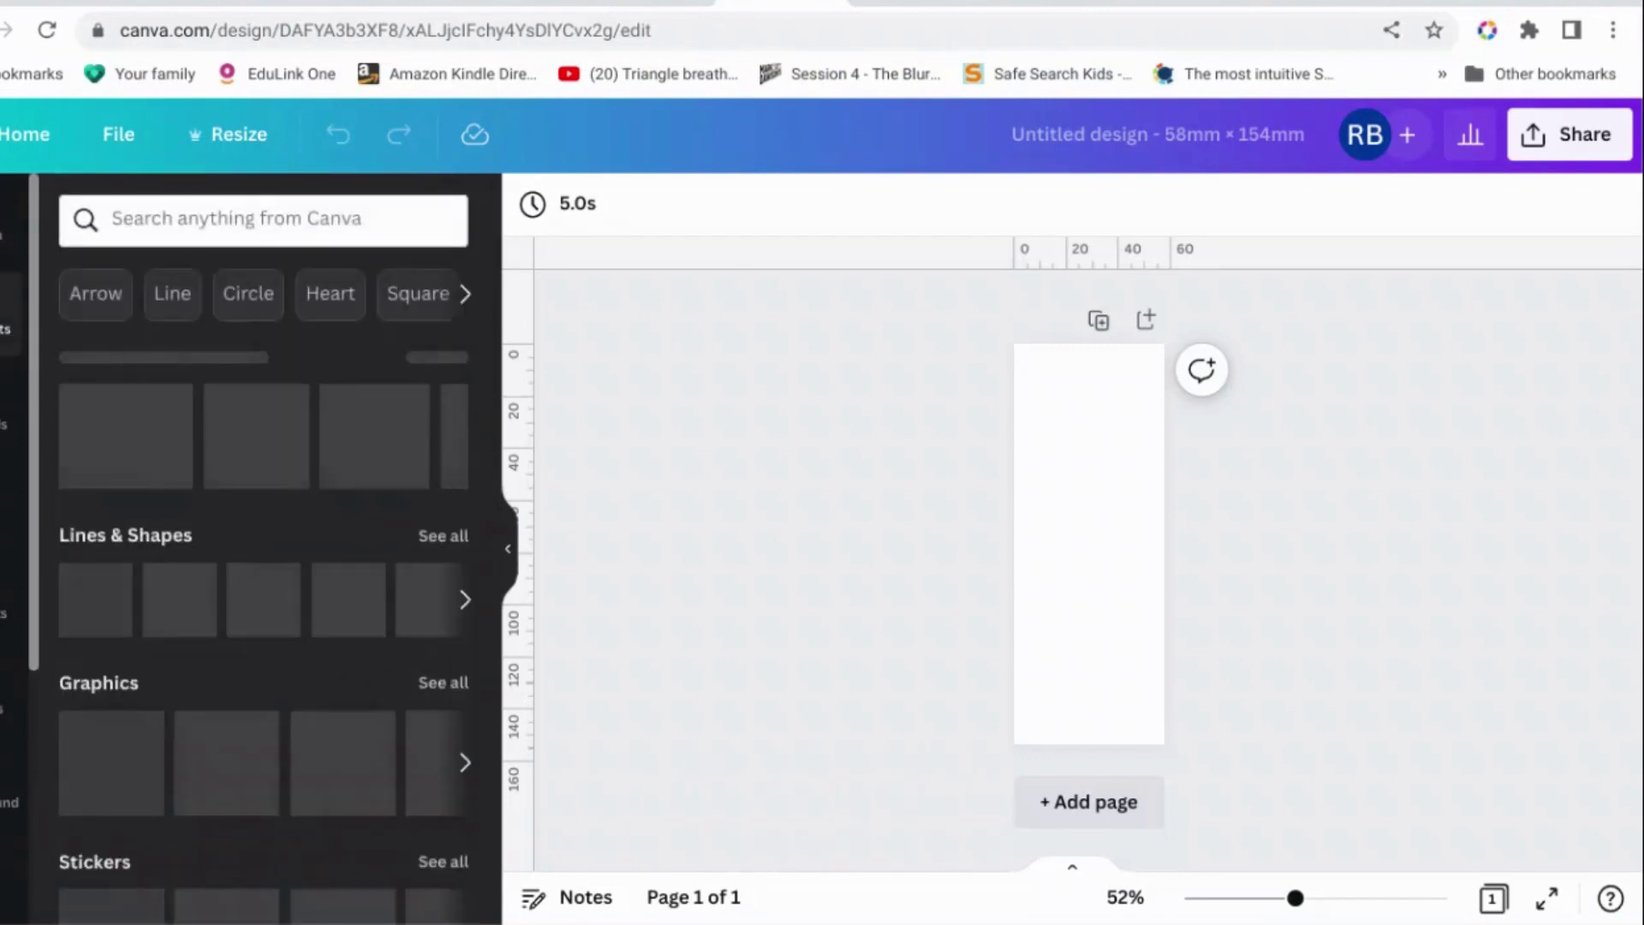
{"action": "left_click", "coordinate": [111, 589]}
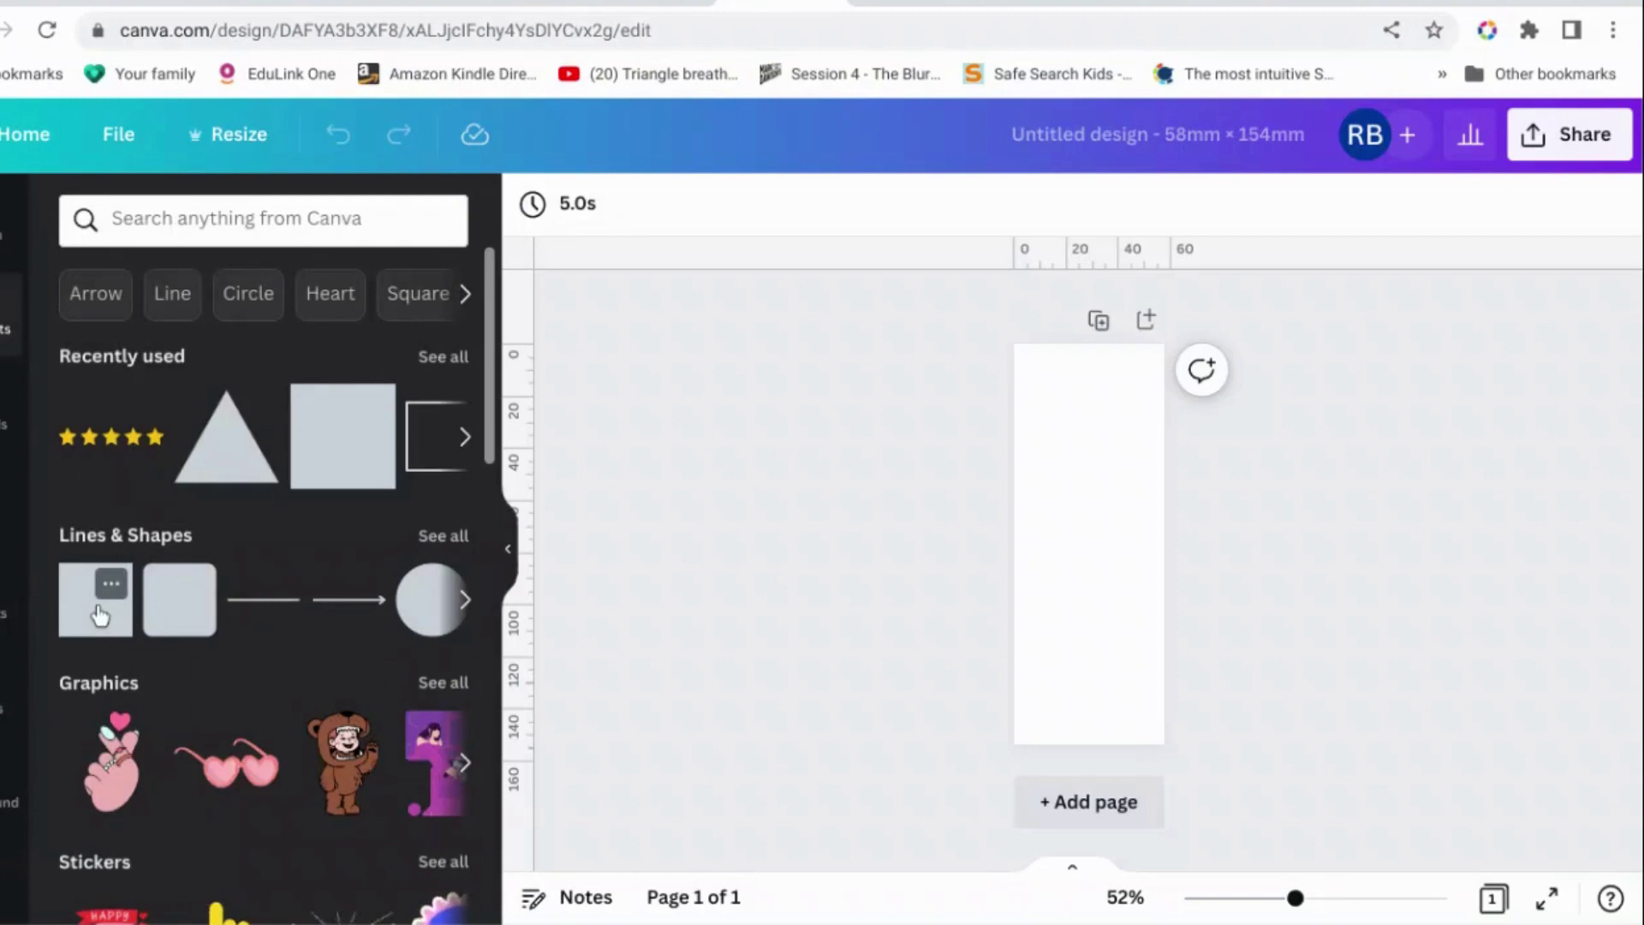
{"action": "left_click", "coordinate": [92, 609]}
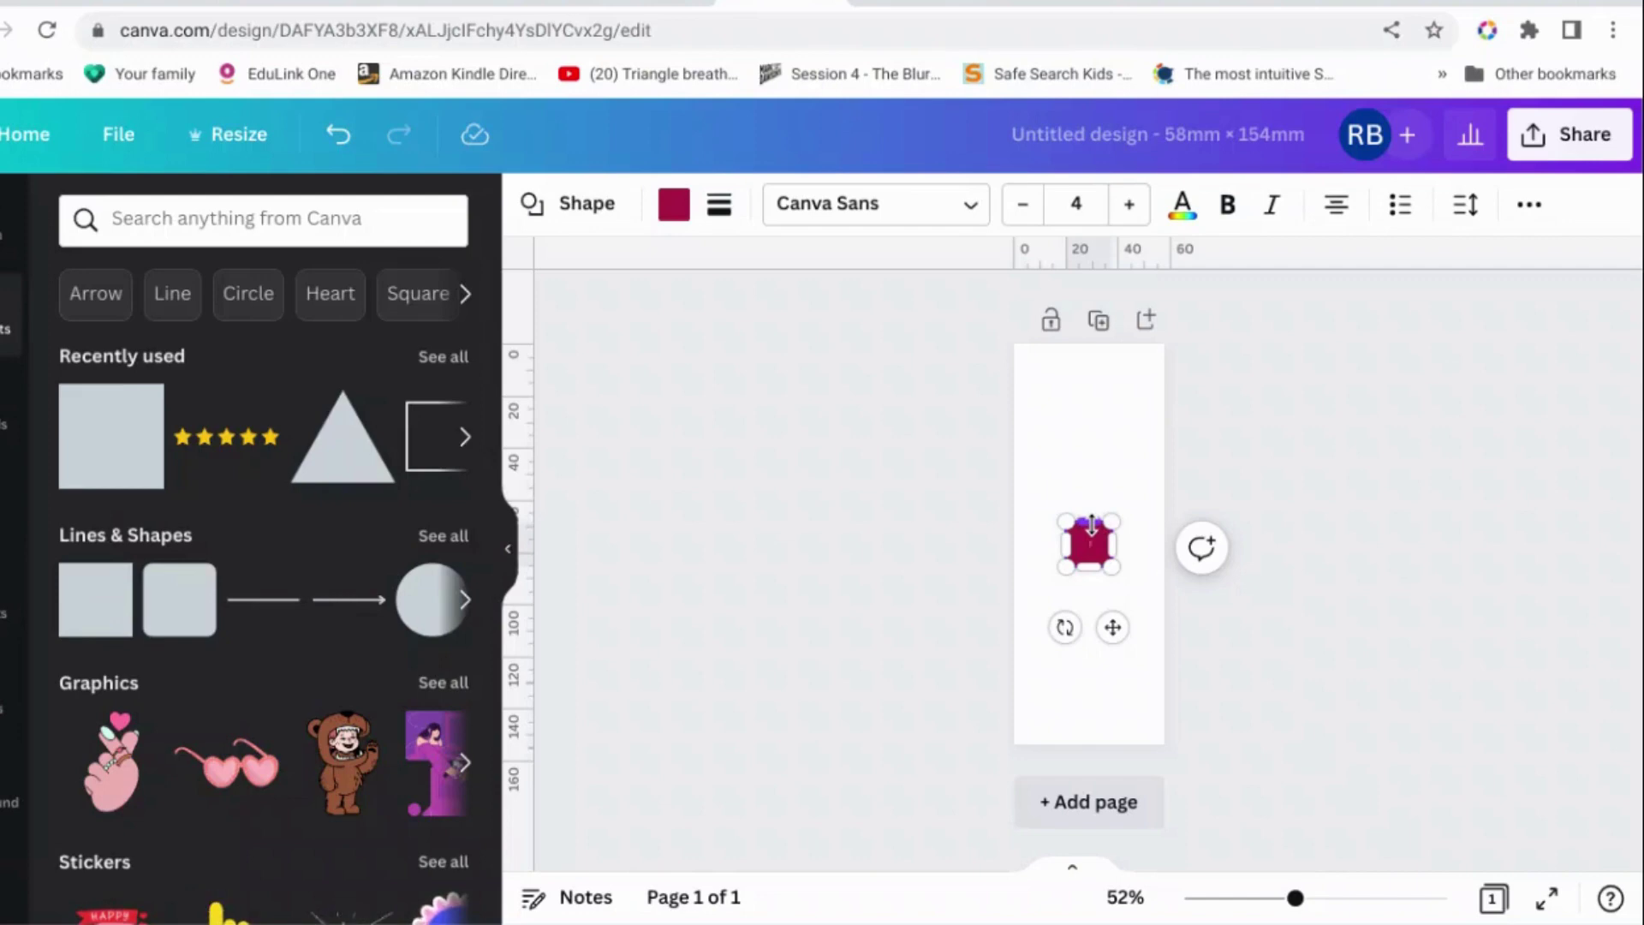
{"action": "left_click_drag", "start_coordinate": [1091, 523], "coordinate": [1084, 344]}
{"action": "left_click_drag", "start_coordinate": [1097, 569], "coordinate": [1087, 745]}
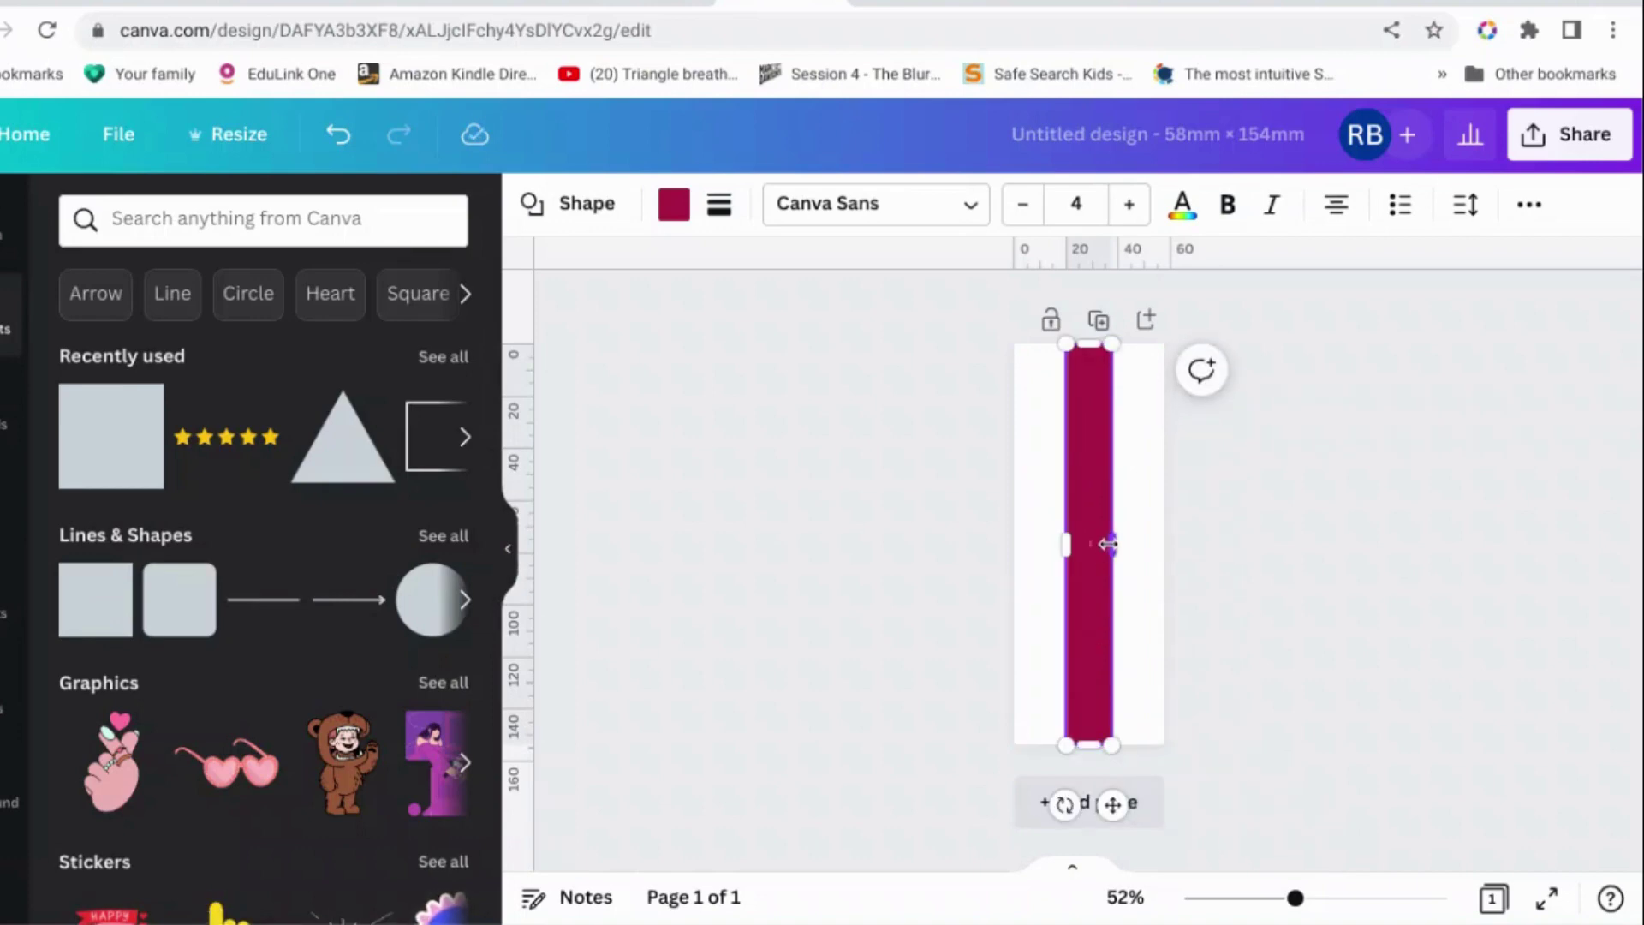
{"action": "left_click_drag", "start_coordinate": [1112, 544], "coordinate": [1016, 543]}
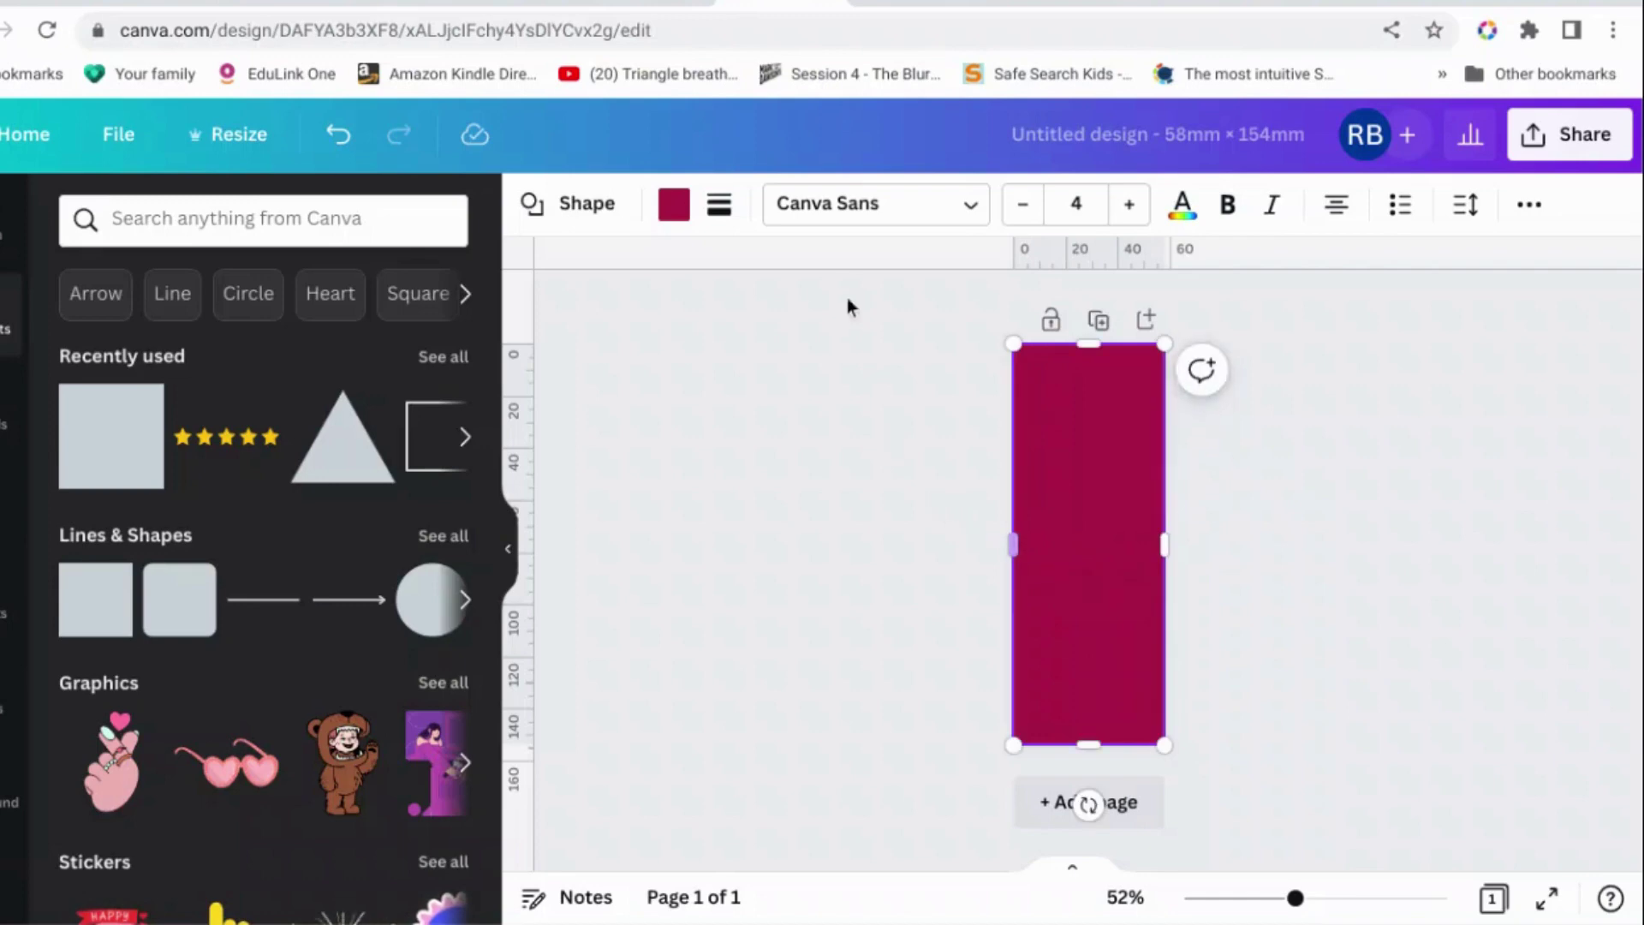
Give the rectangle a thick solid black border.
{"action": "left_click", "coordinate": [719, 214]}
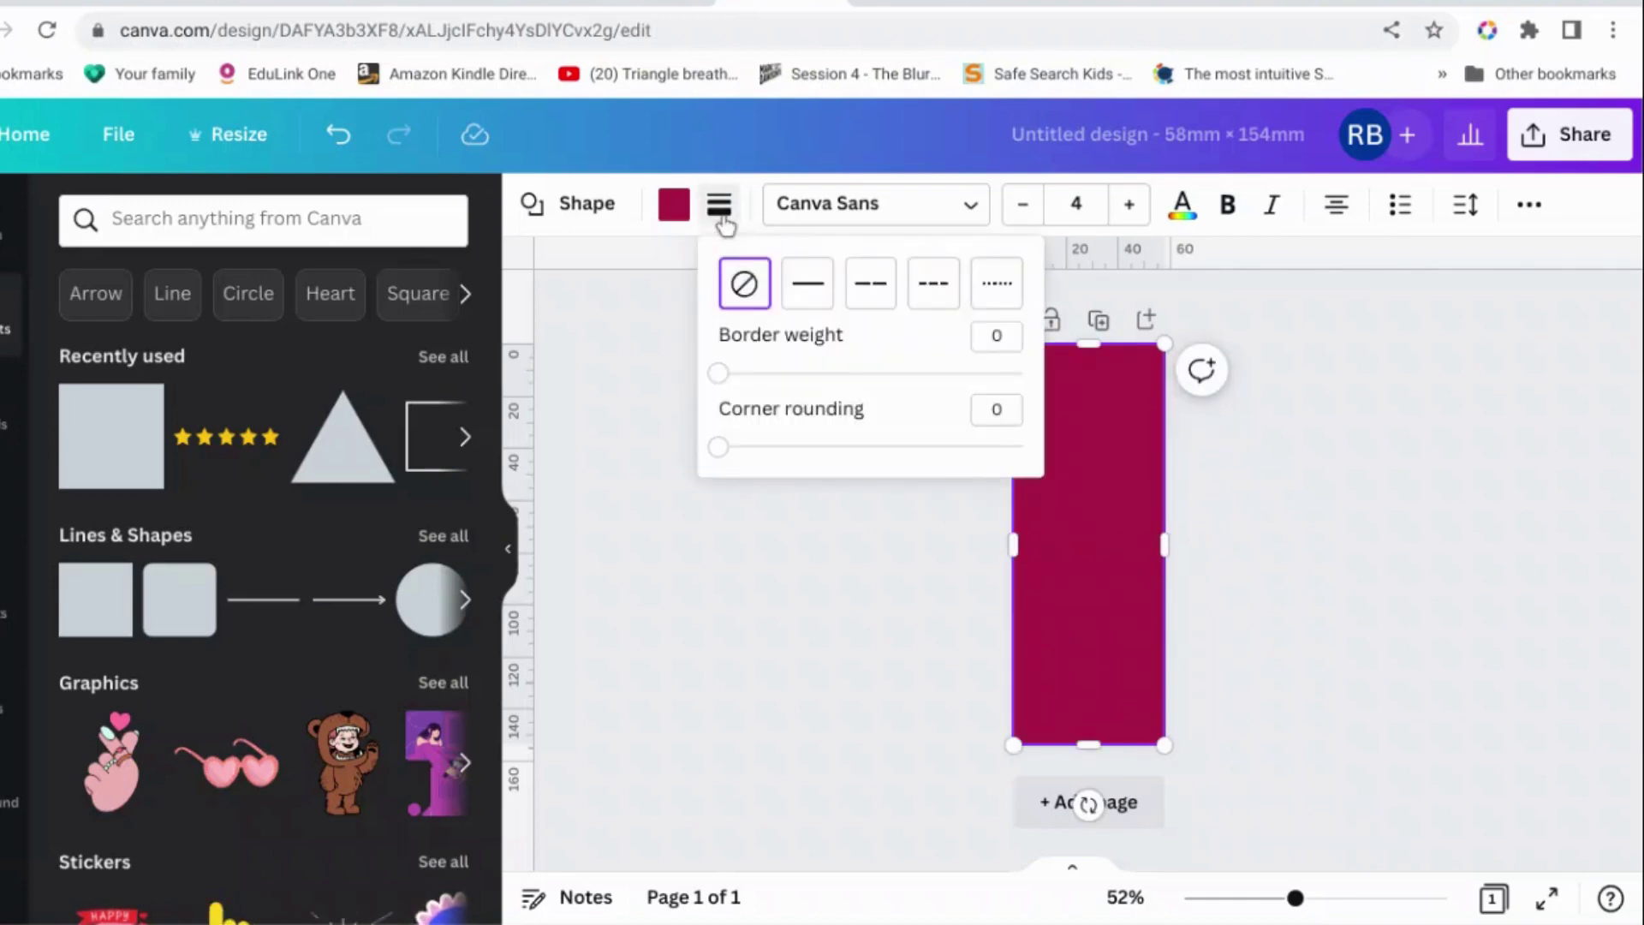
{"action": "left_click", "coordinate": [810, 283]}
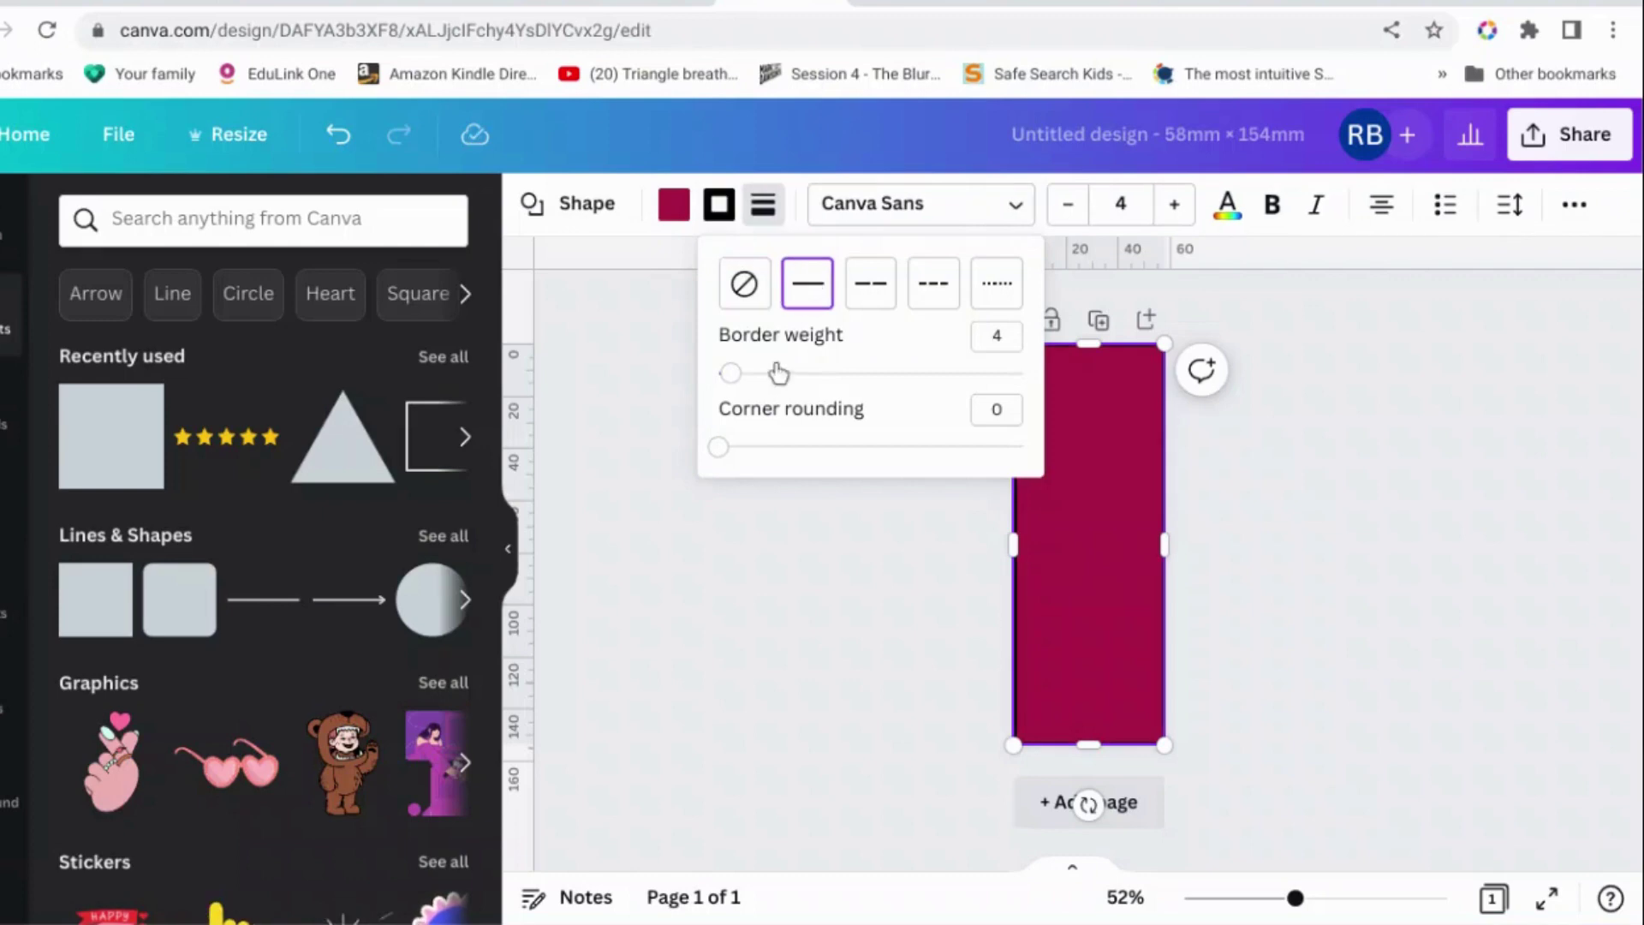
{"action": "left_click_drag", "start_coordinate": [734, 377], "coordinate": [756, 381]}
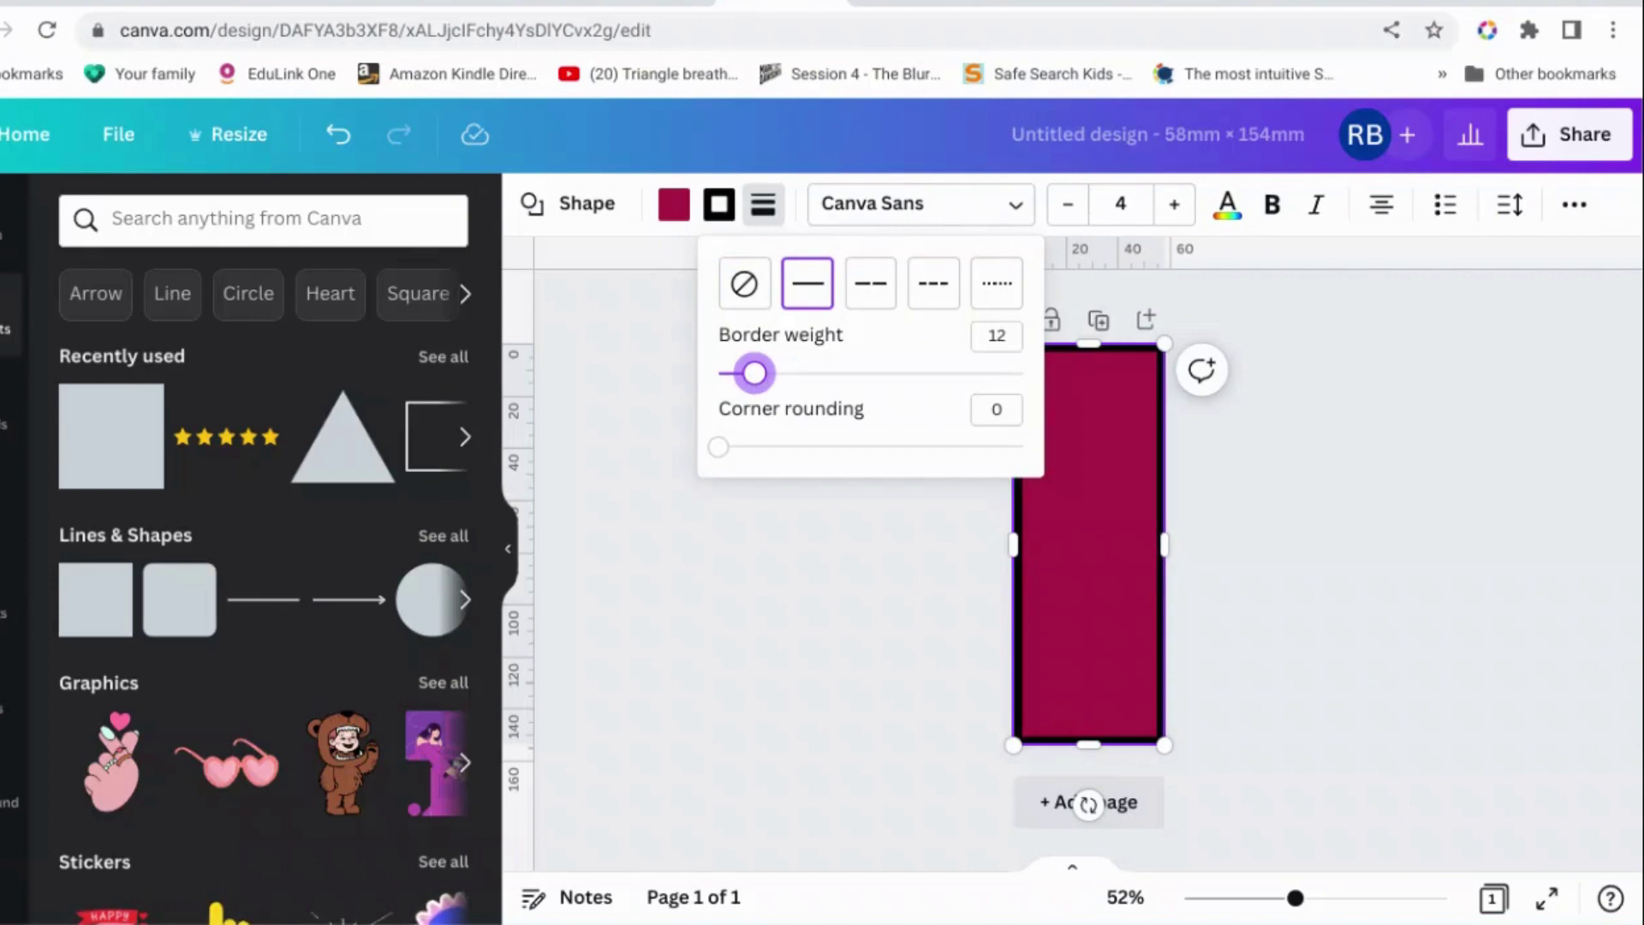
{"action": "left_click", "coordinate": [819, 669]}
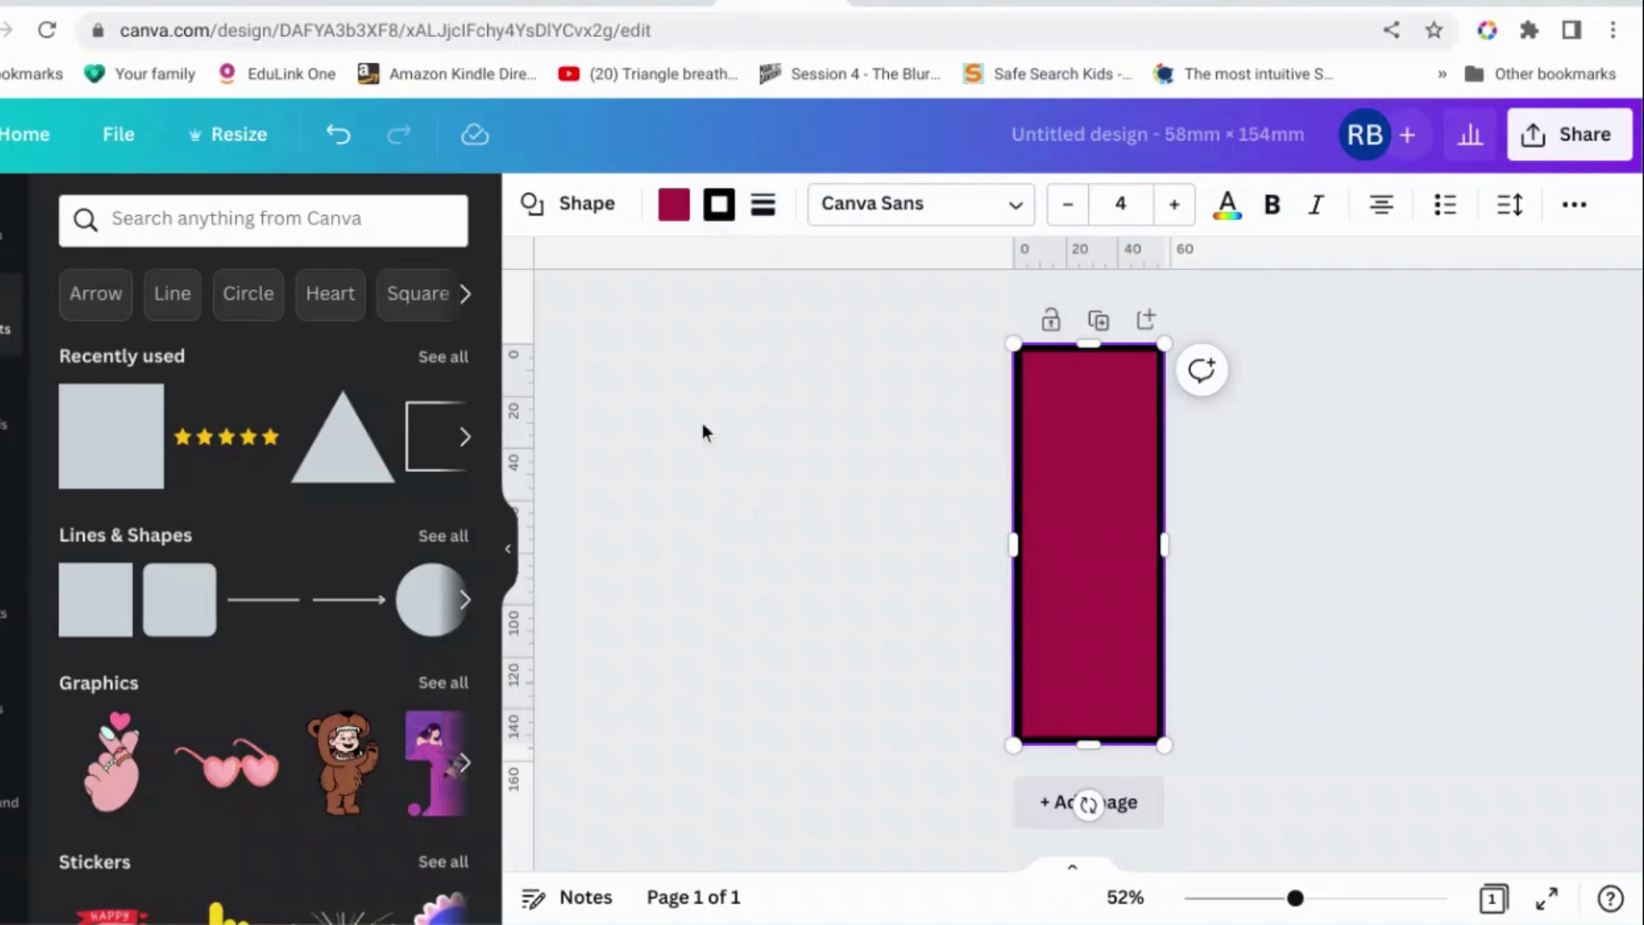
Make the rectangle's fill transparent, leaving an empty black frame.
{"action": "left_click", "coordinate": [674, 210]}
{"action": "left_click", "coordinate": [171, 355]}
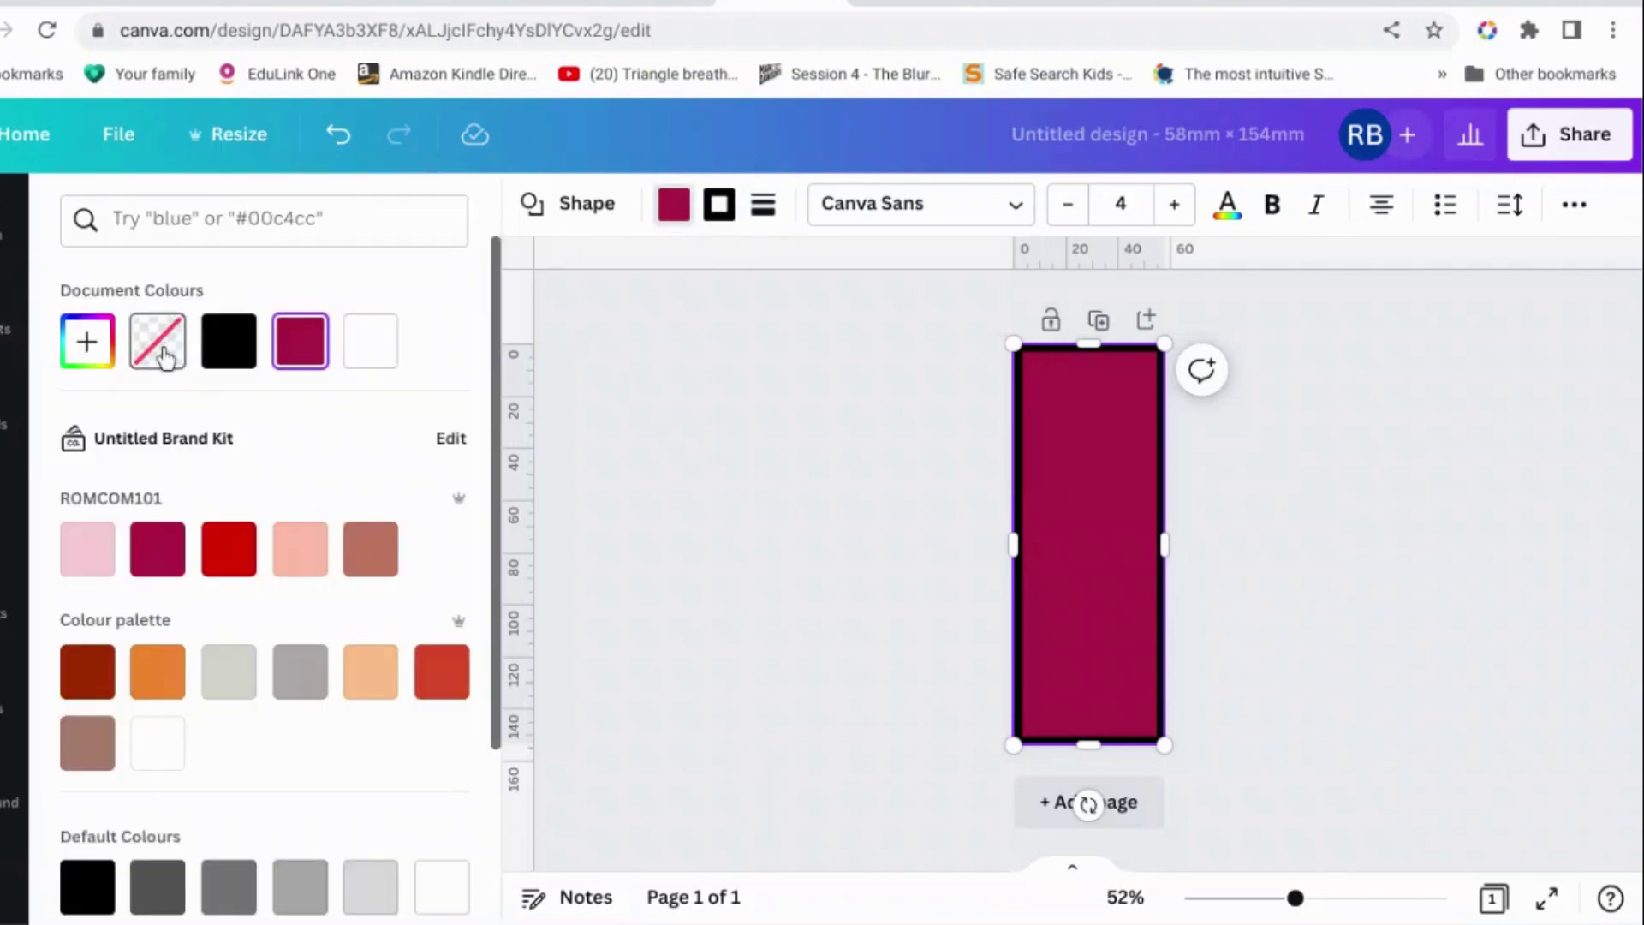
{"action": "left_click", "coordinate": [732, 460]}
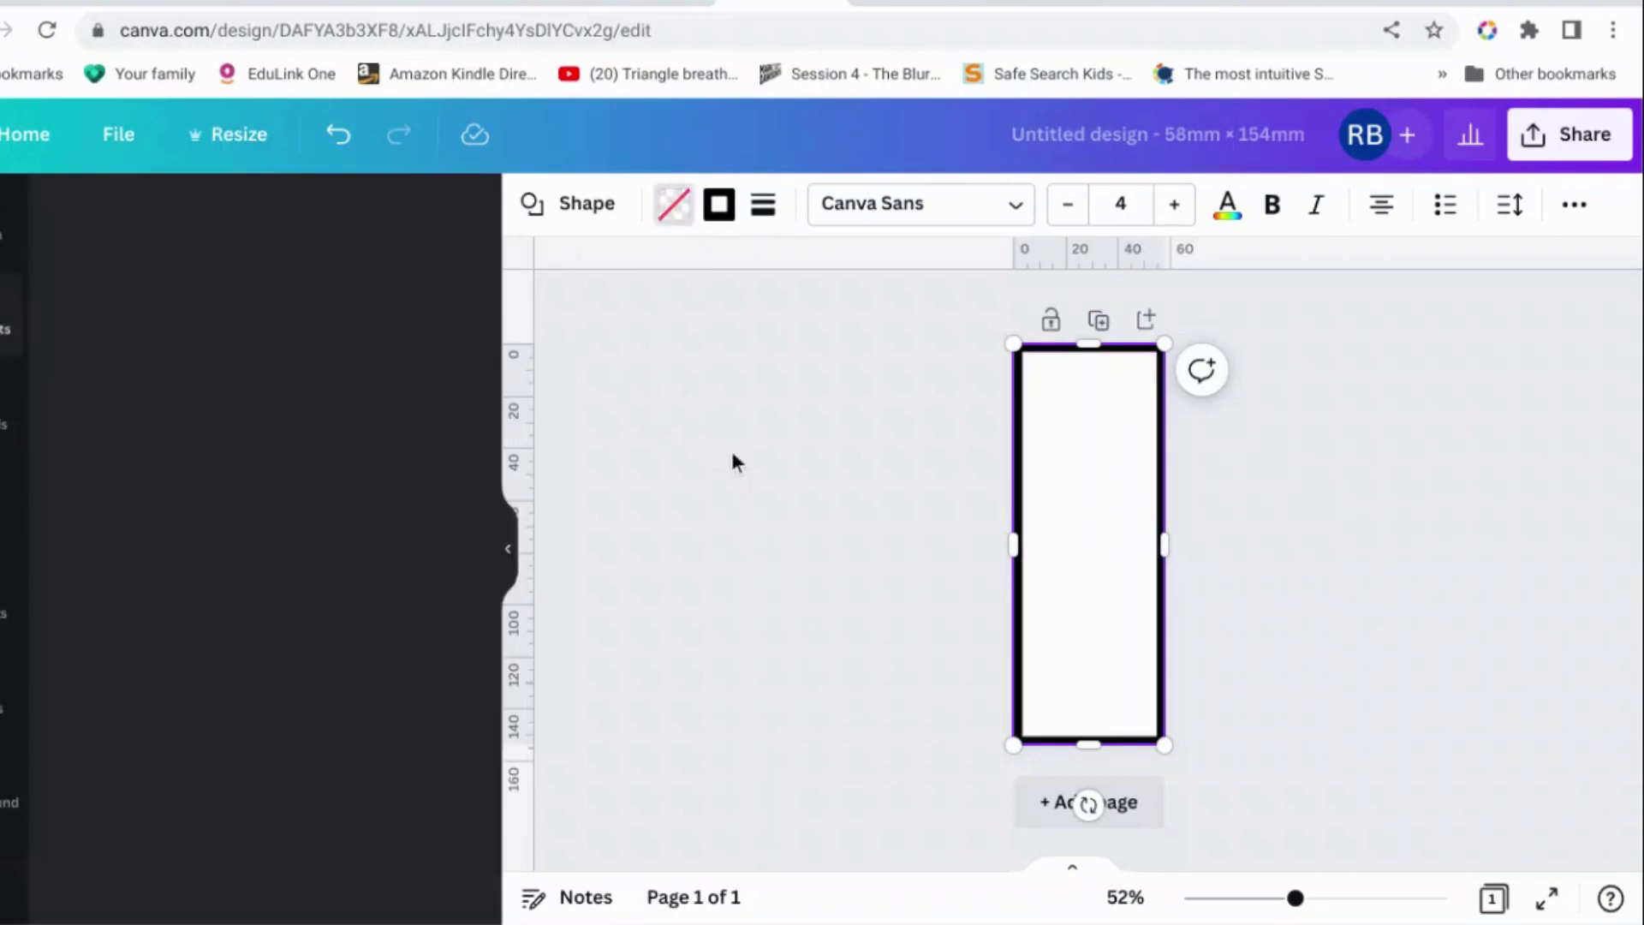
{"action": "left_click", "coordinate": [1427, 512]}
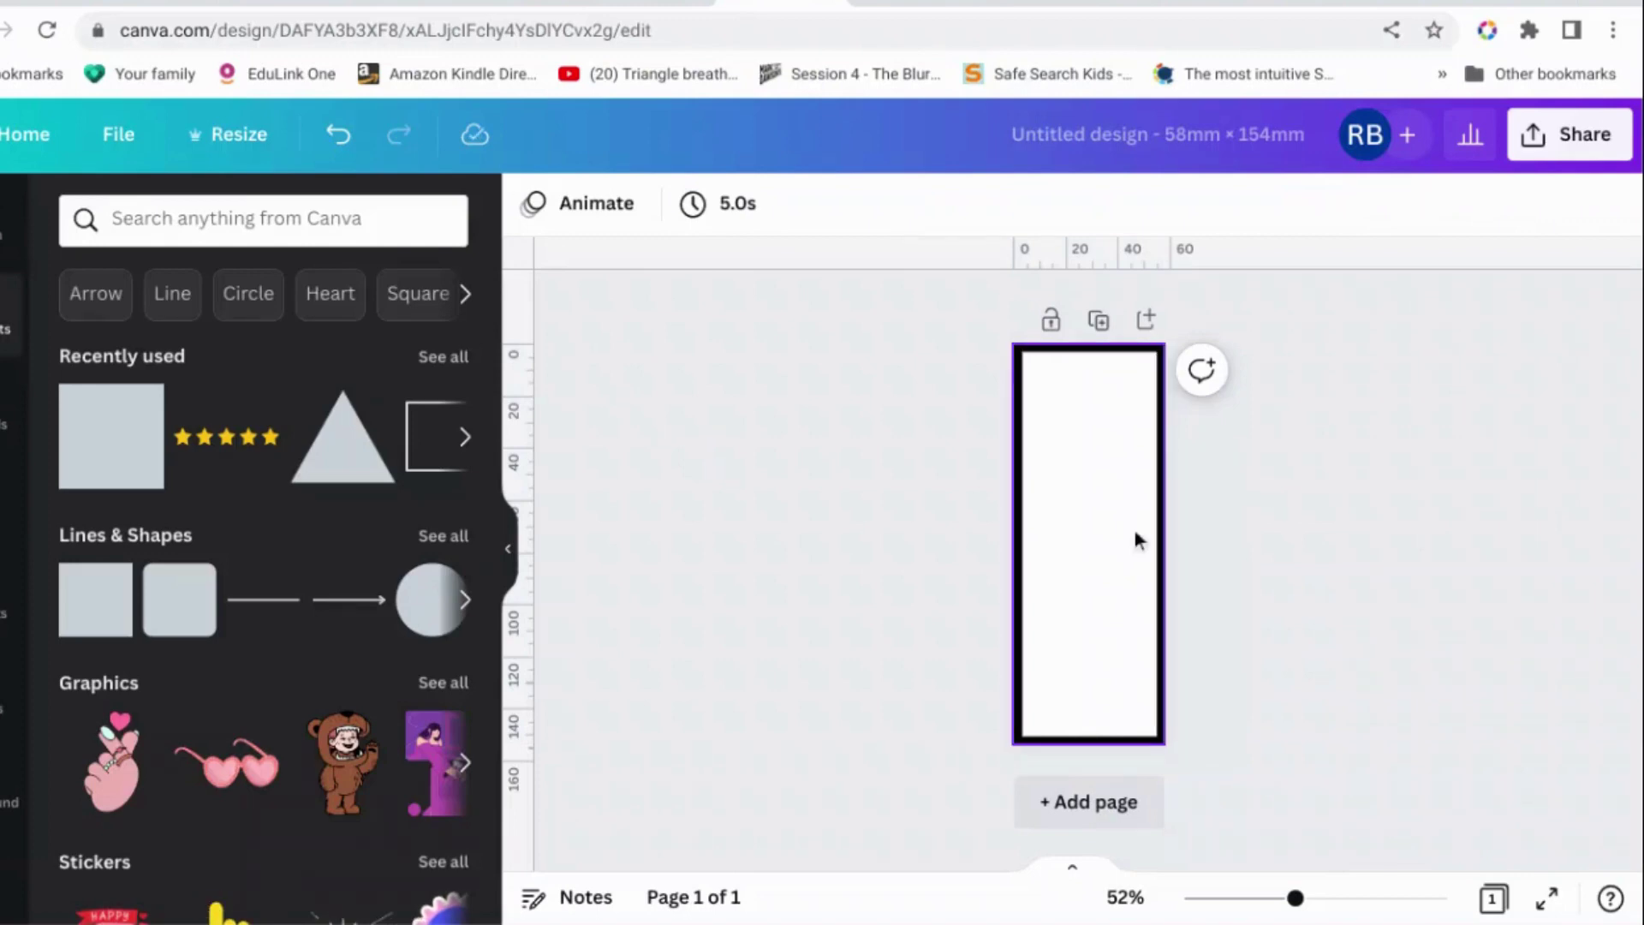
{"action": "left_click", "coordinate": [116, 137]}
{"action": "mouse_move", "coordinate": [265, 443]}
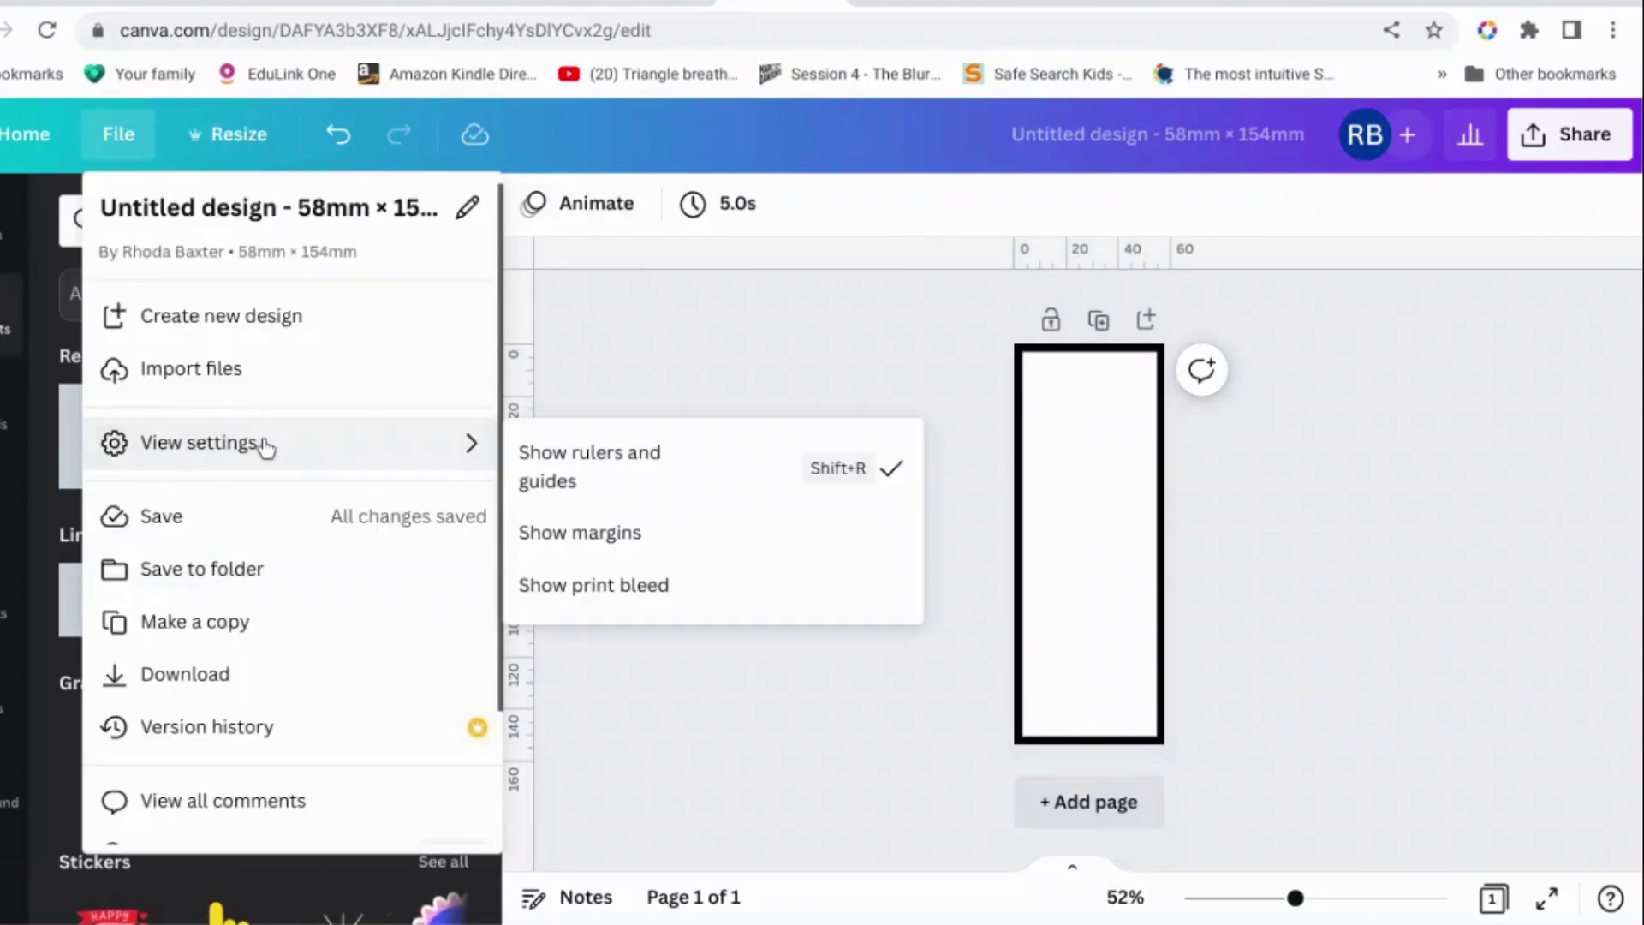
{"action": "left_click", "coordinate": [644, 477]}
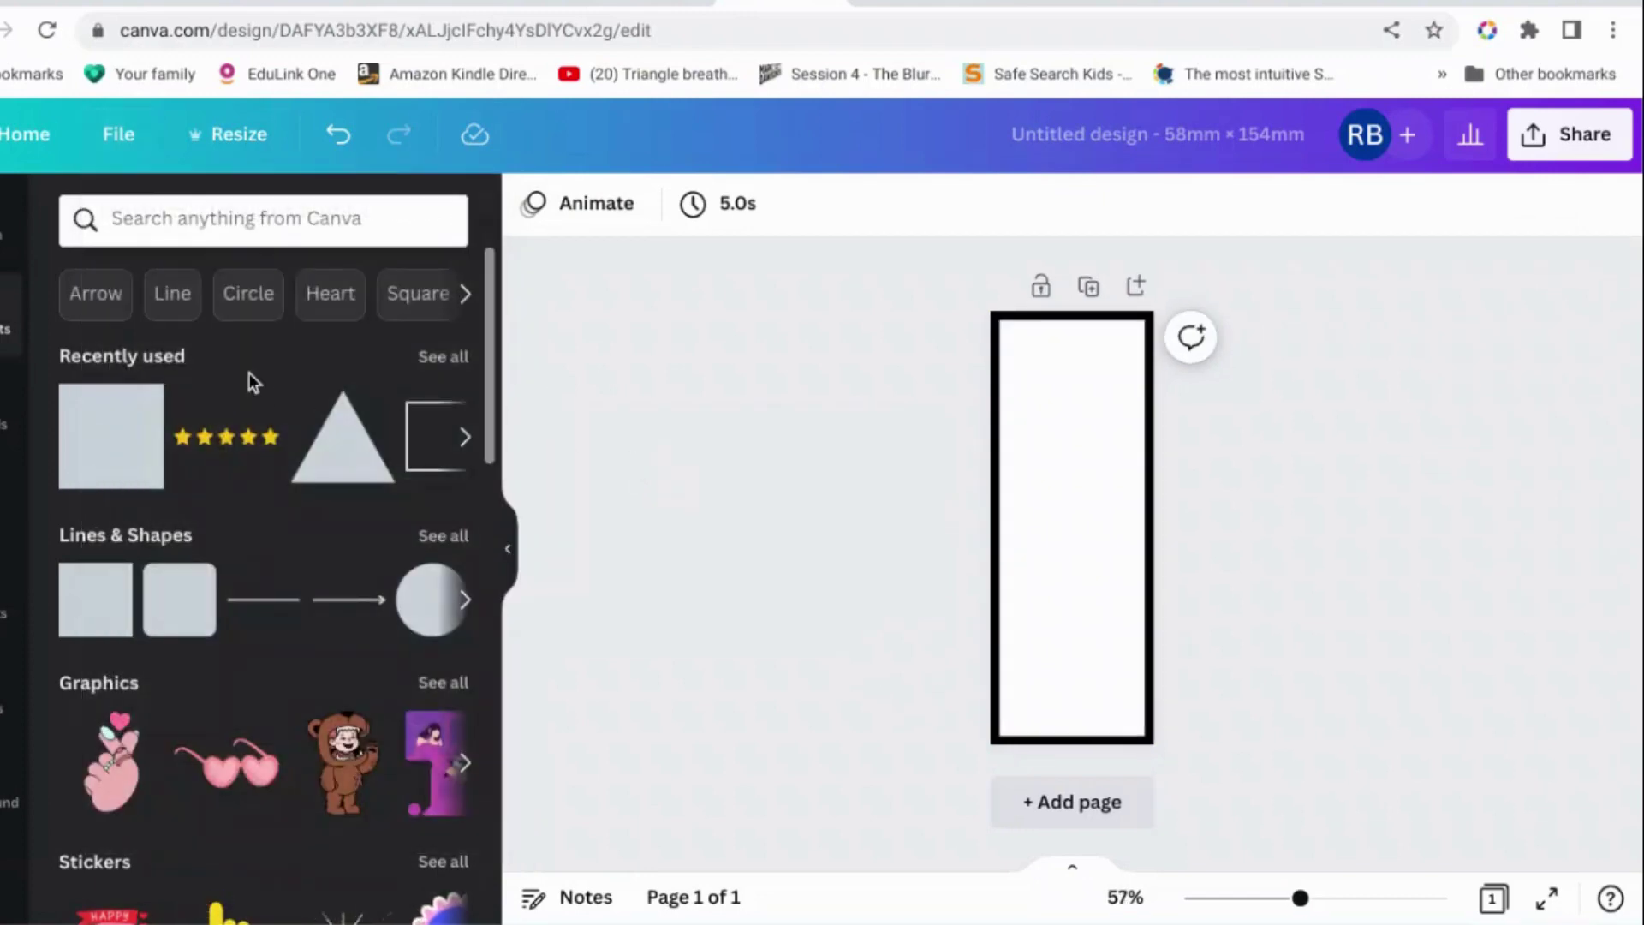
{"action": "left_click", "coordinate": [118, 137]}
{"action": "mouse_move", "coordinate": [193, 458]}
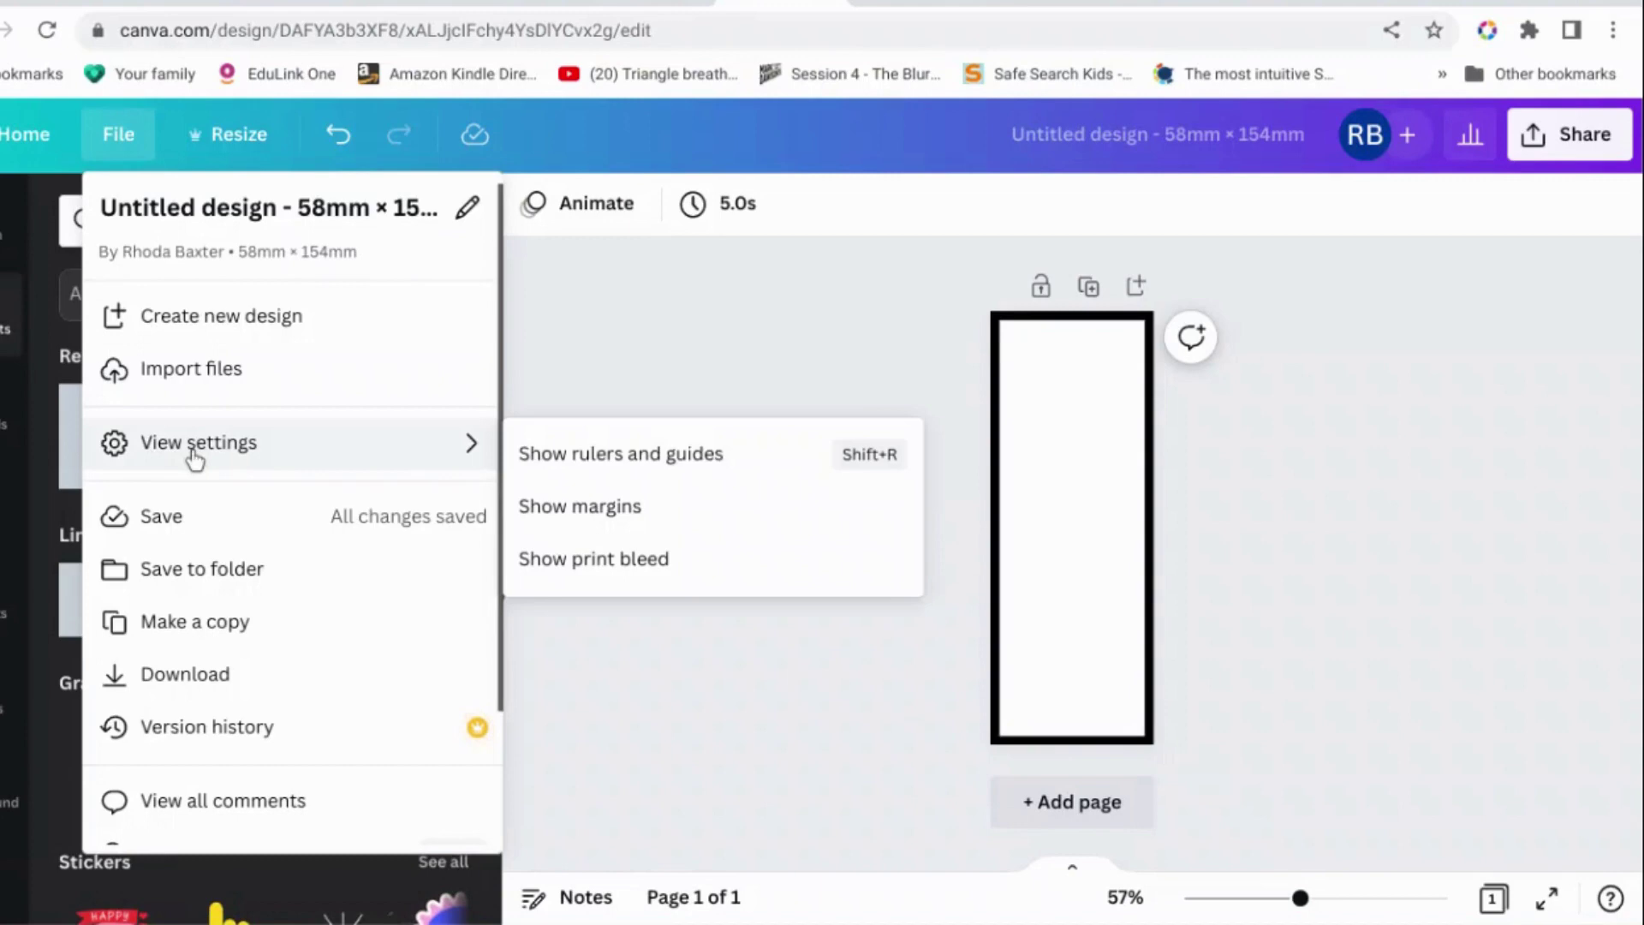
{"action": "left_click", "coordinate": [532, 462]}
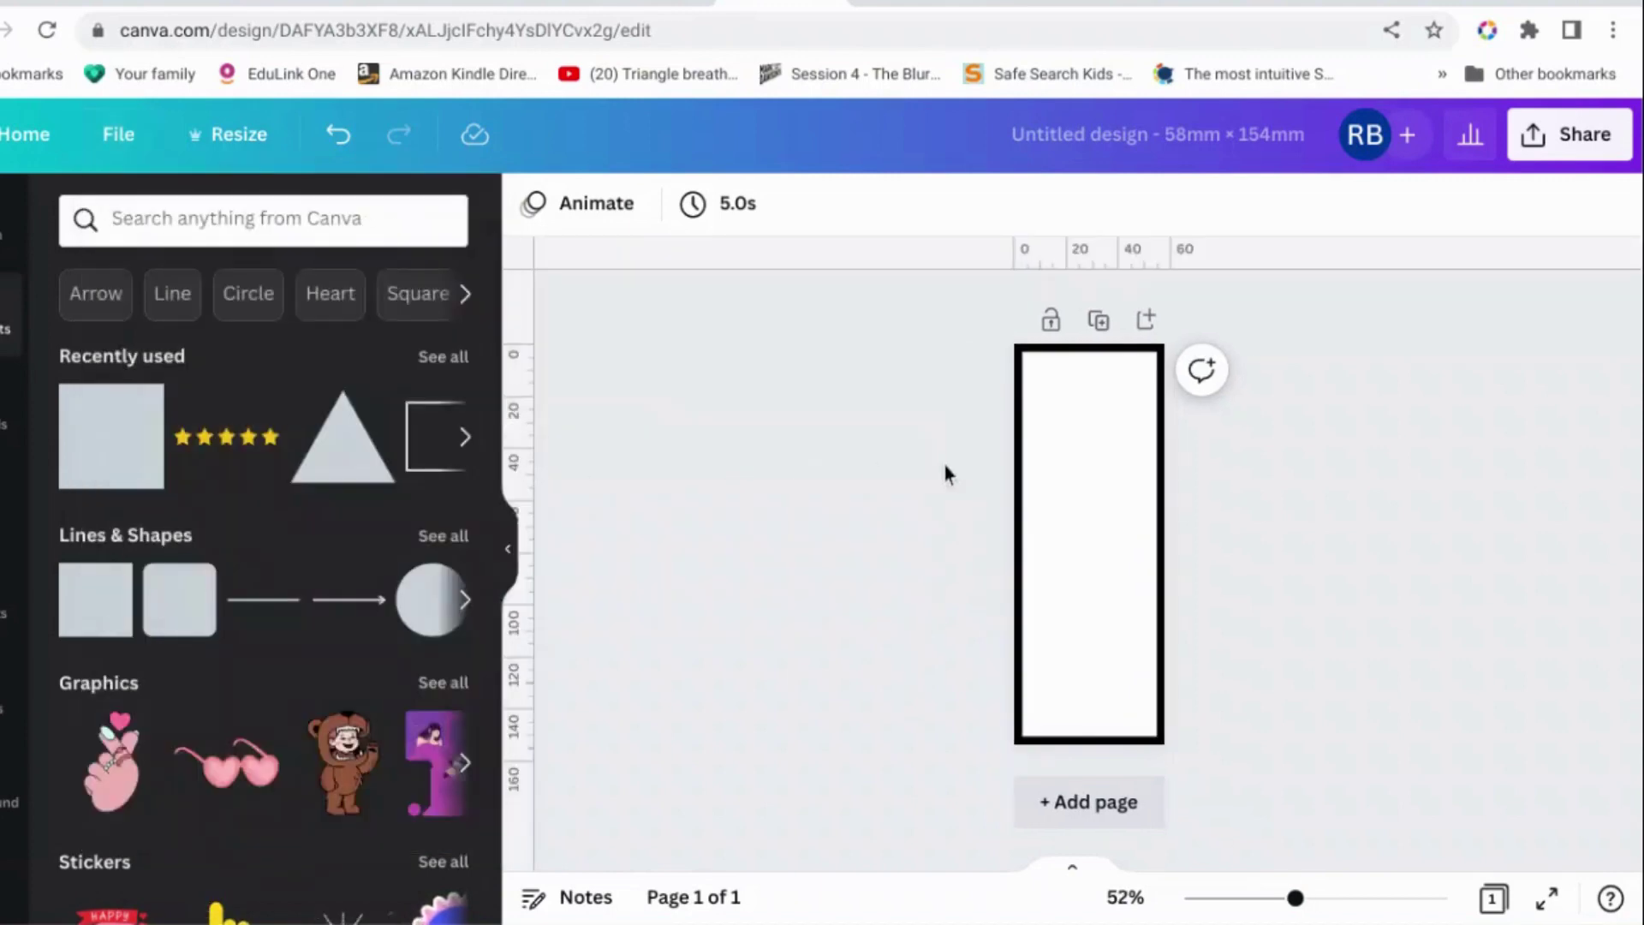
Zoom in on the page and thicken the frame's border weight to 16.
{"action": "left_click_drag", "start_coordinate": [1294, 897], "coordinate": [1340, 897]}
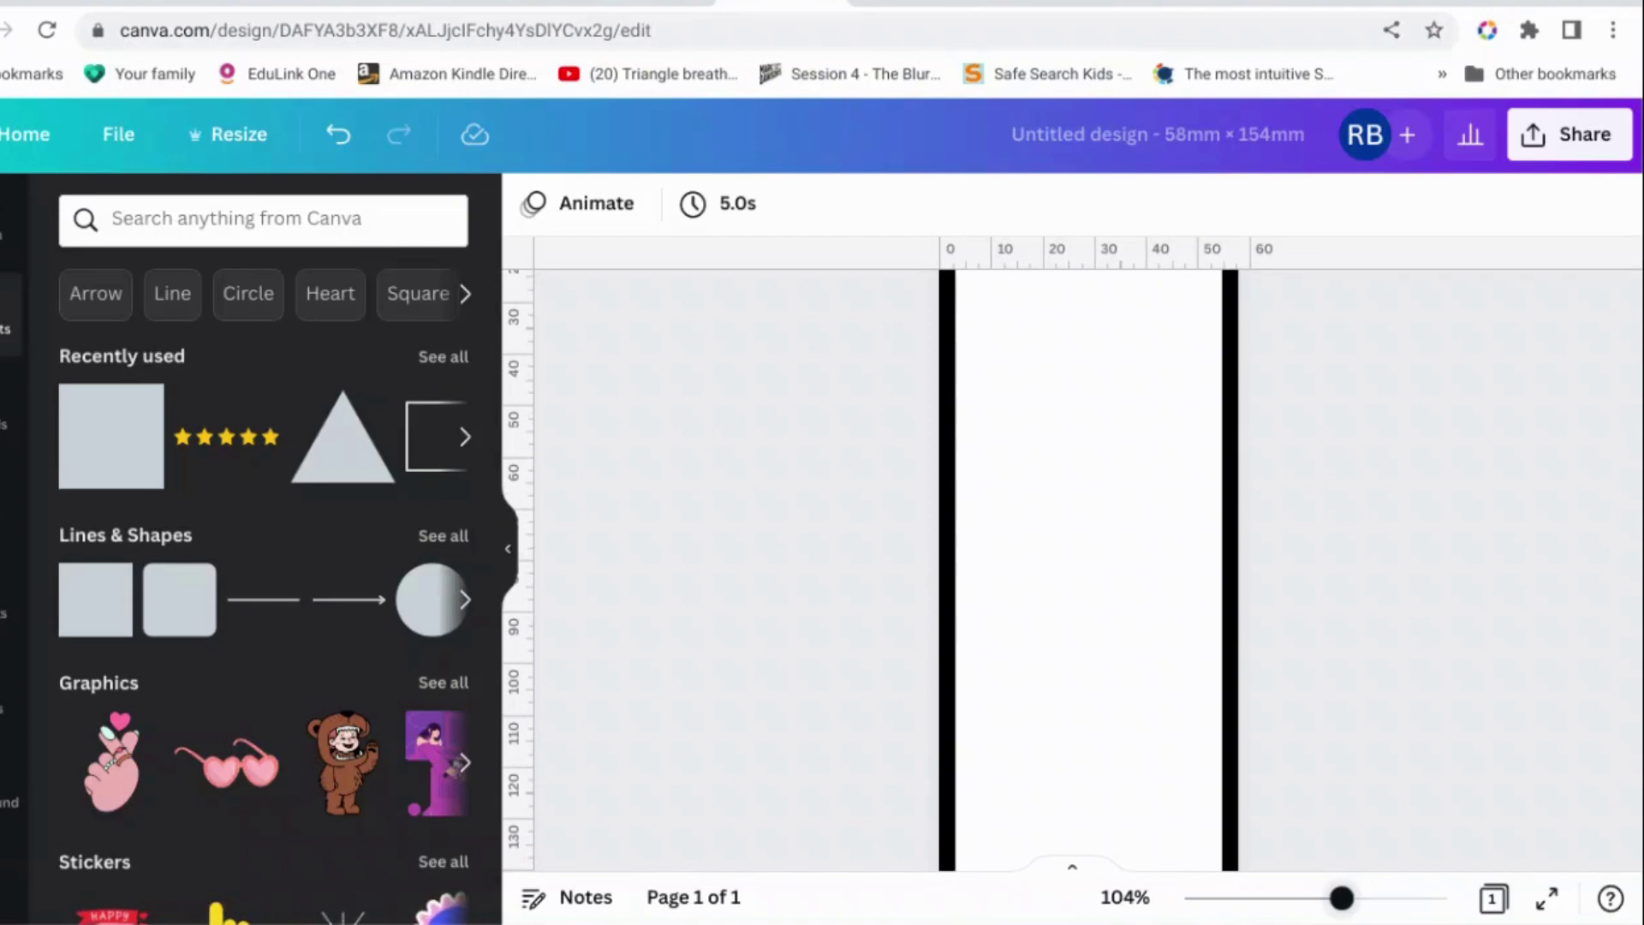
{"action": "left_click_drag", "start_coordinate": [1341, 897], "coordinate": [1370, 897]}
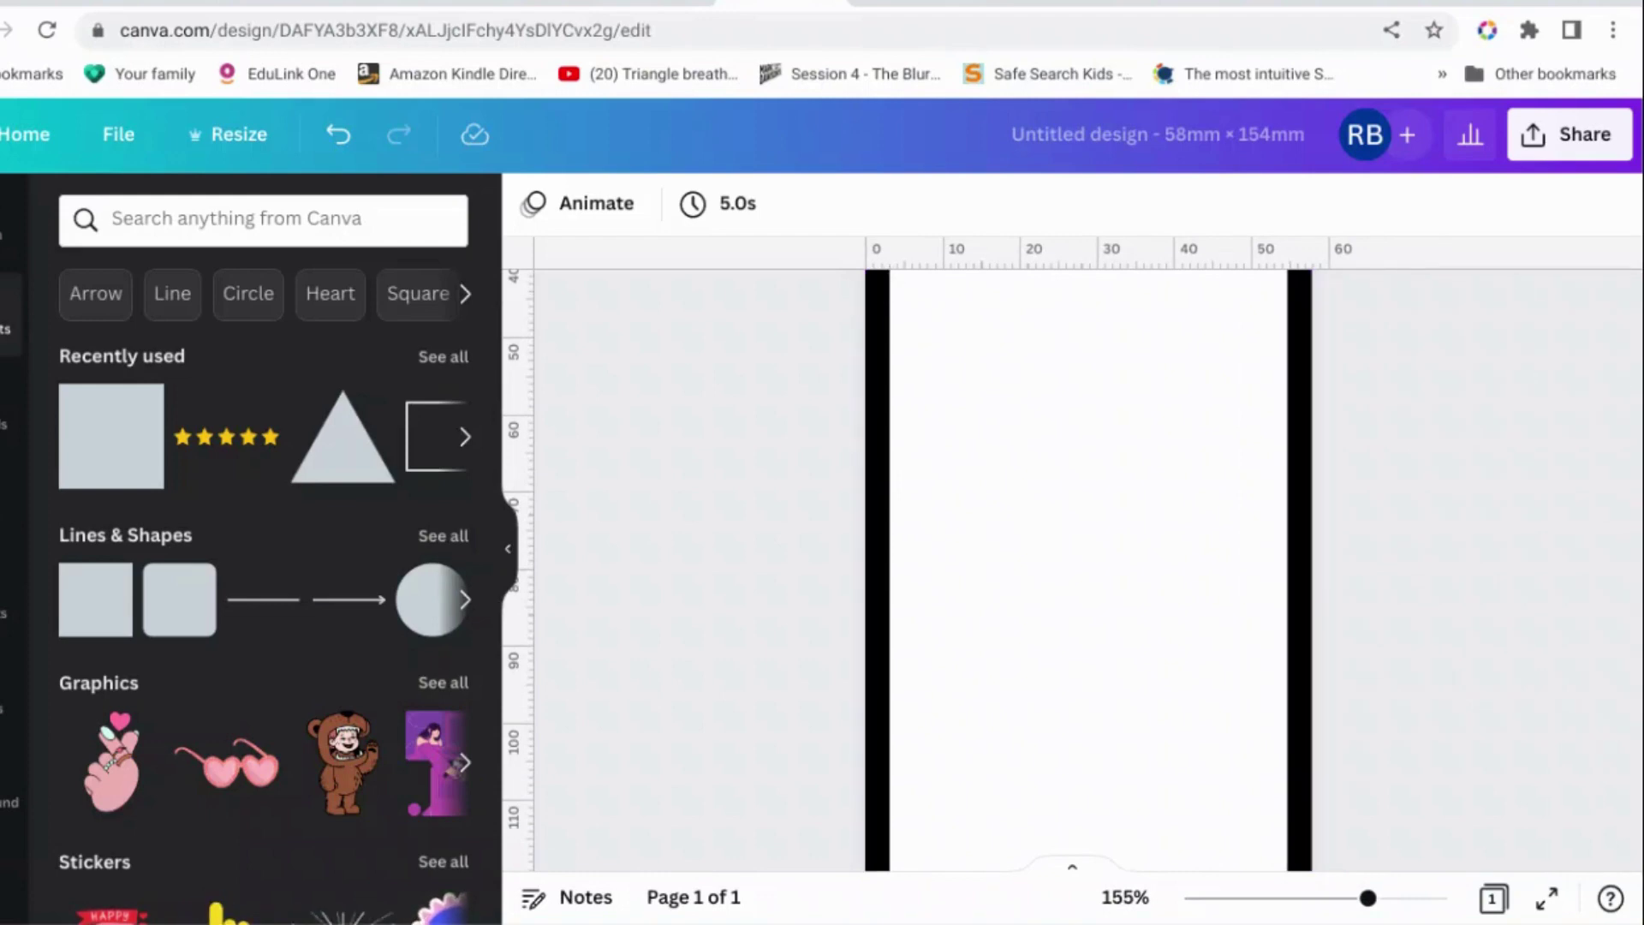
{"action": "left_click", "coordinate": [879, 305]}
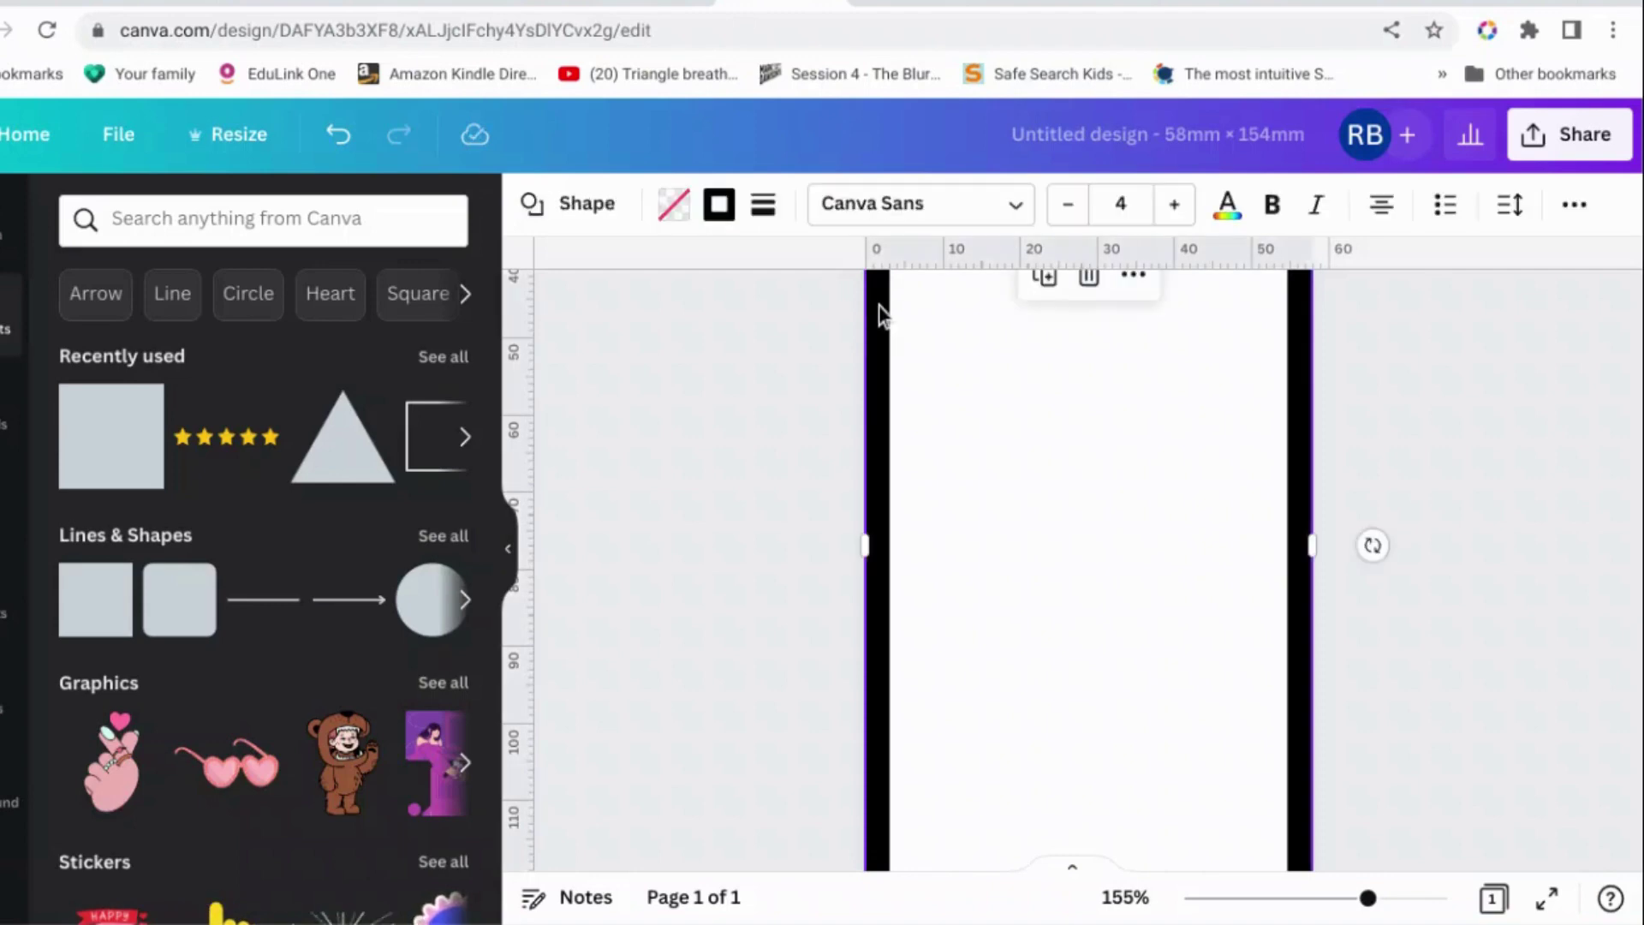
{"action": "left_click", "coordinate": [763, 206]}
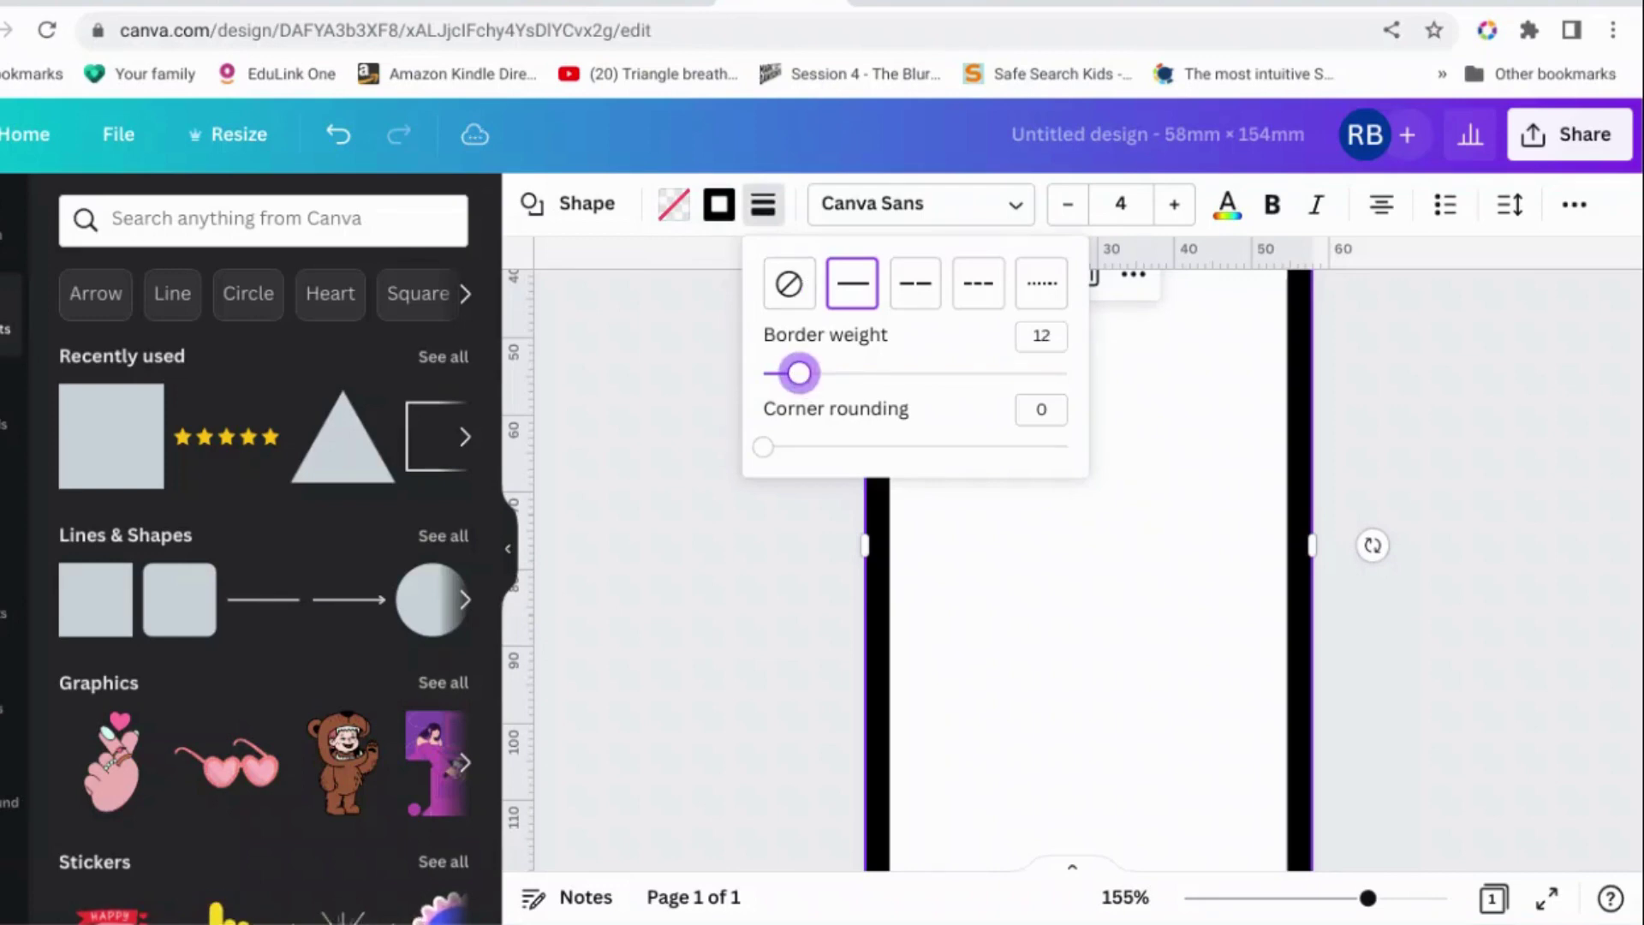
{"action": "mouse_move", "coordinate": [798, 373]}
{"action": "left_mouse_down"}
{"action": "mouse_move", "coordinate": [835, 376]}
{"action": "mouse_move", "coordinate": [807, 374]}
{"action": "left_mouse_up"}
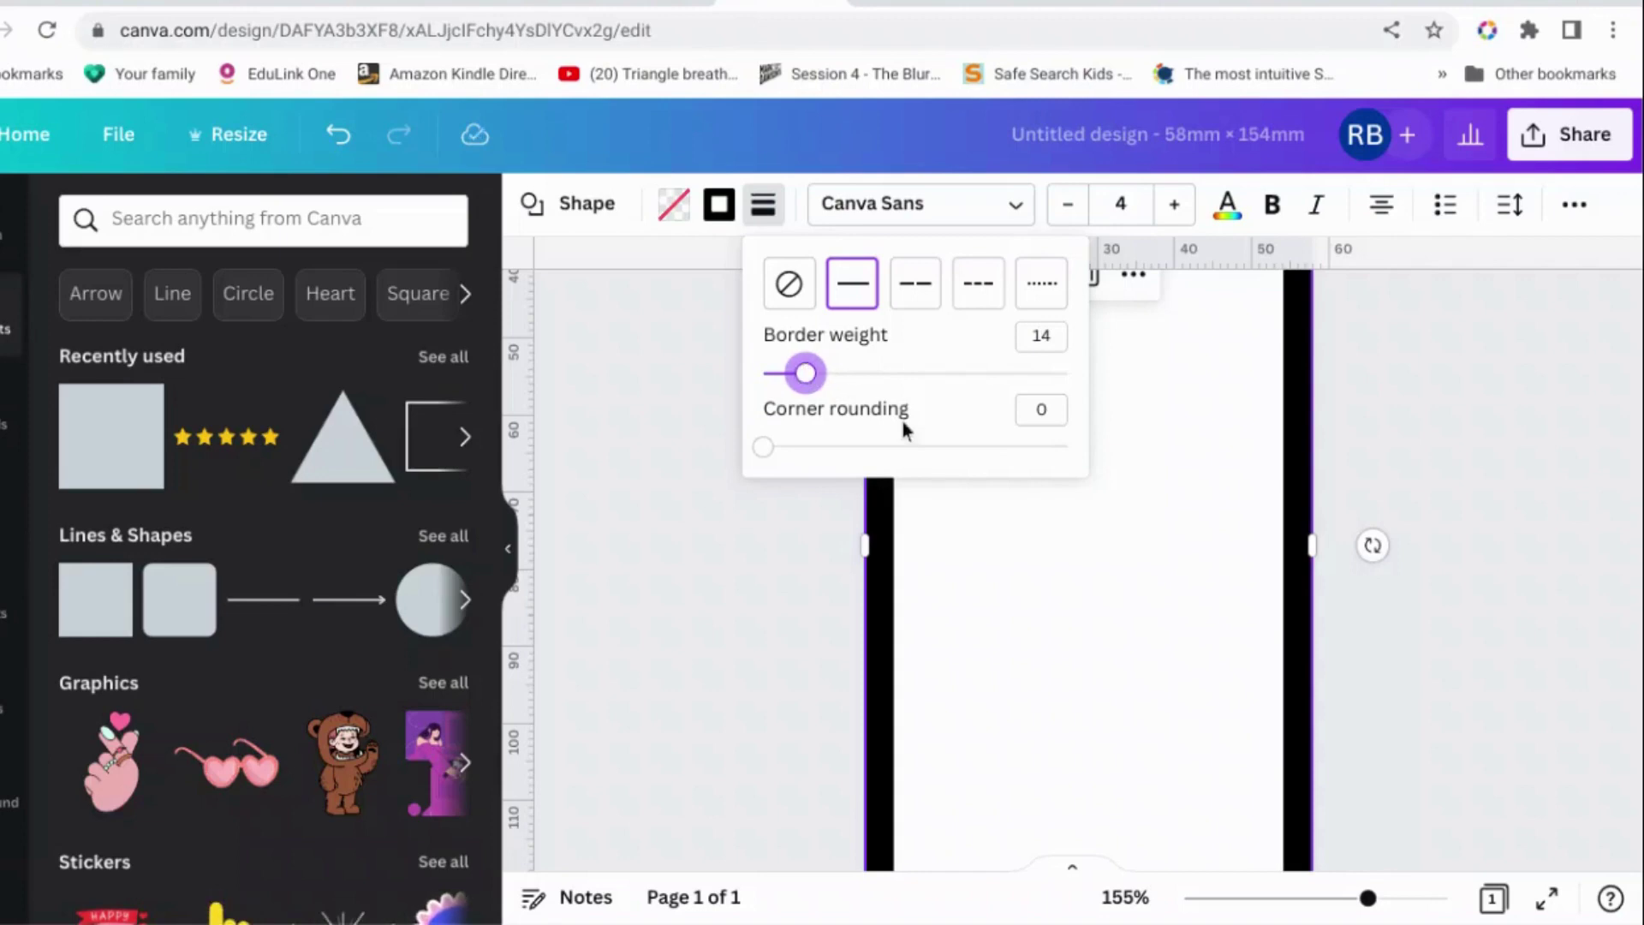
{"action": "key", "text": "Escape"}
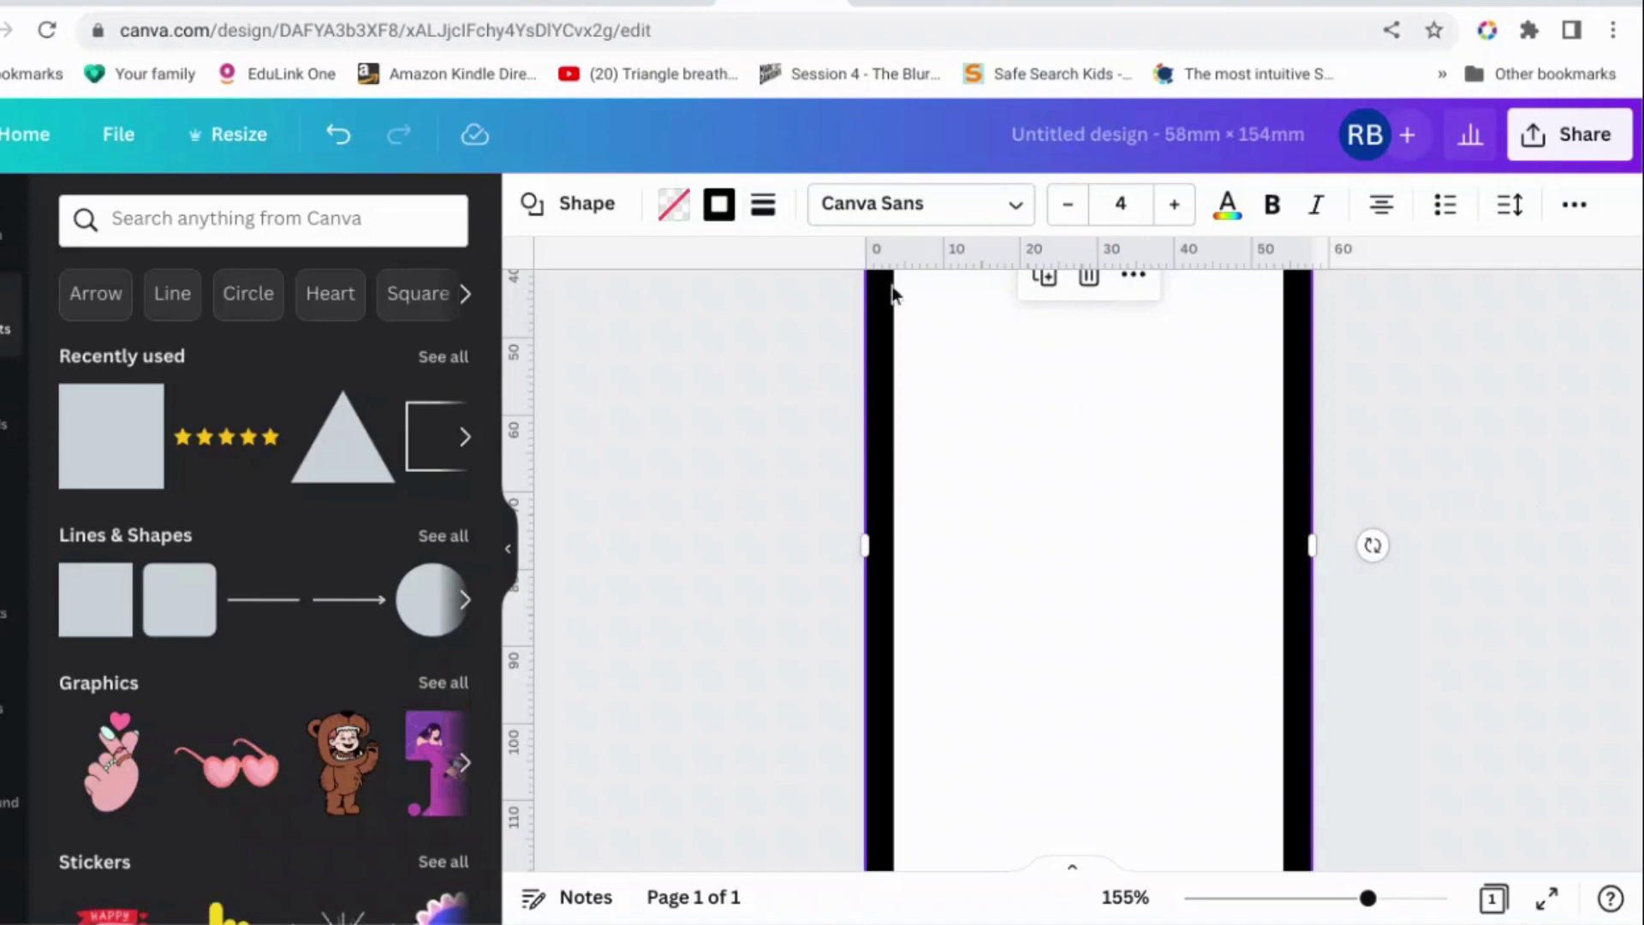
Set the frame's border weight to 13, then settle on 12.
{"action": "left_click", "coordinate": [761, 205]}
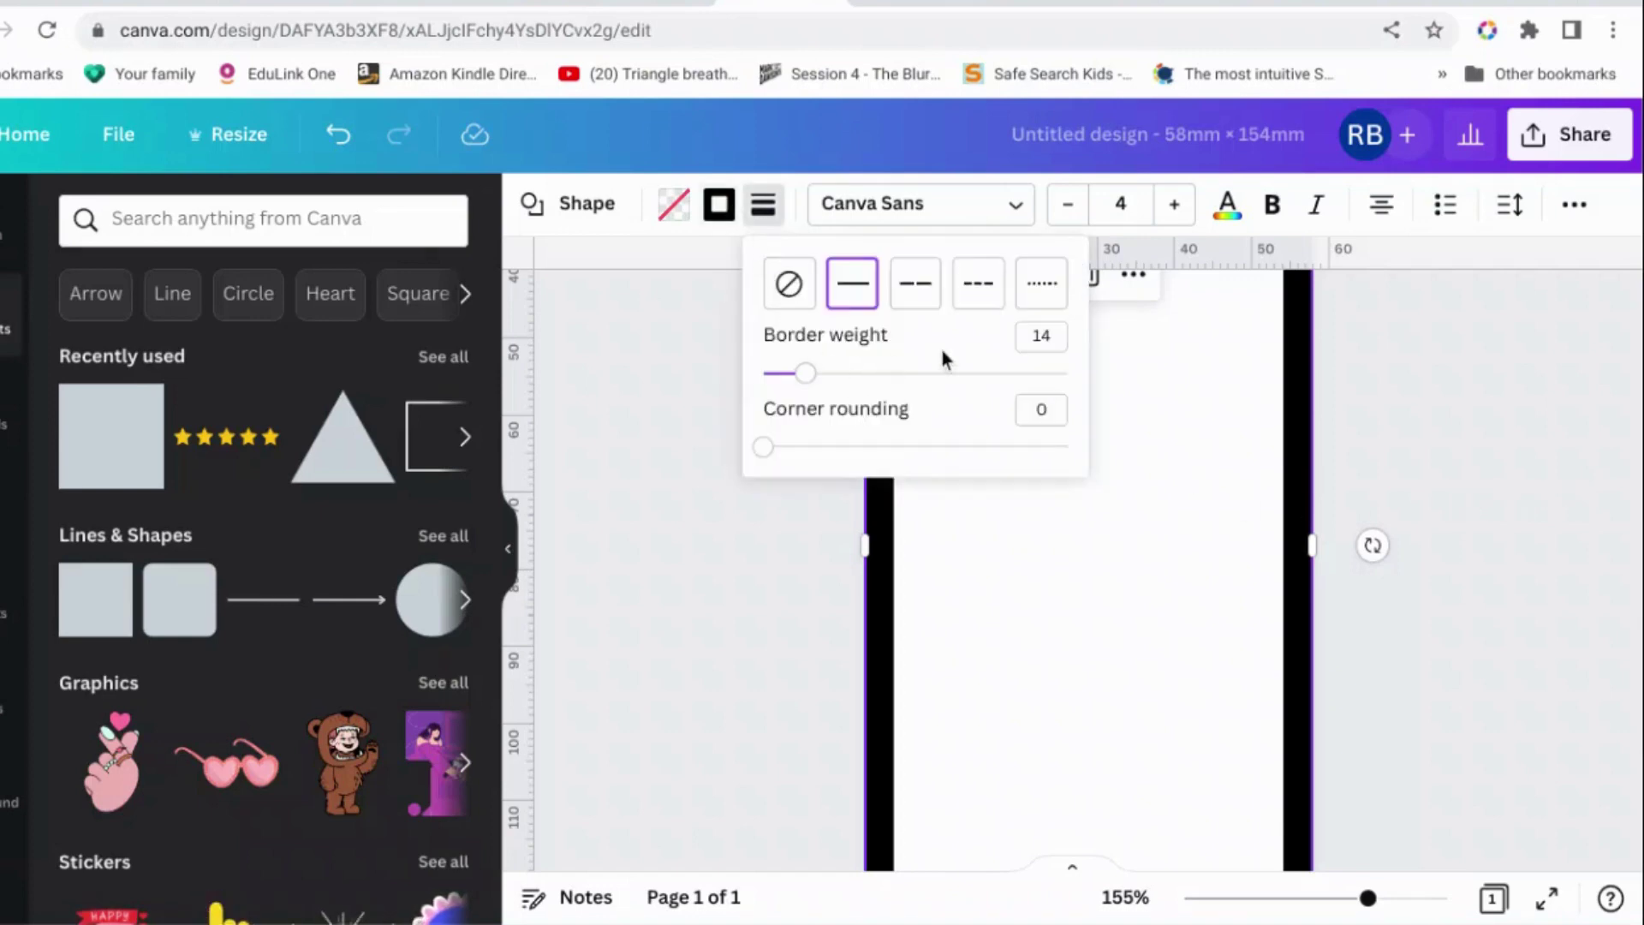
{"action": "left_click", "coordinate": [1047, 338]}
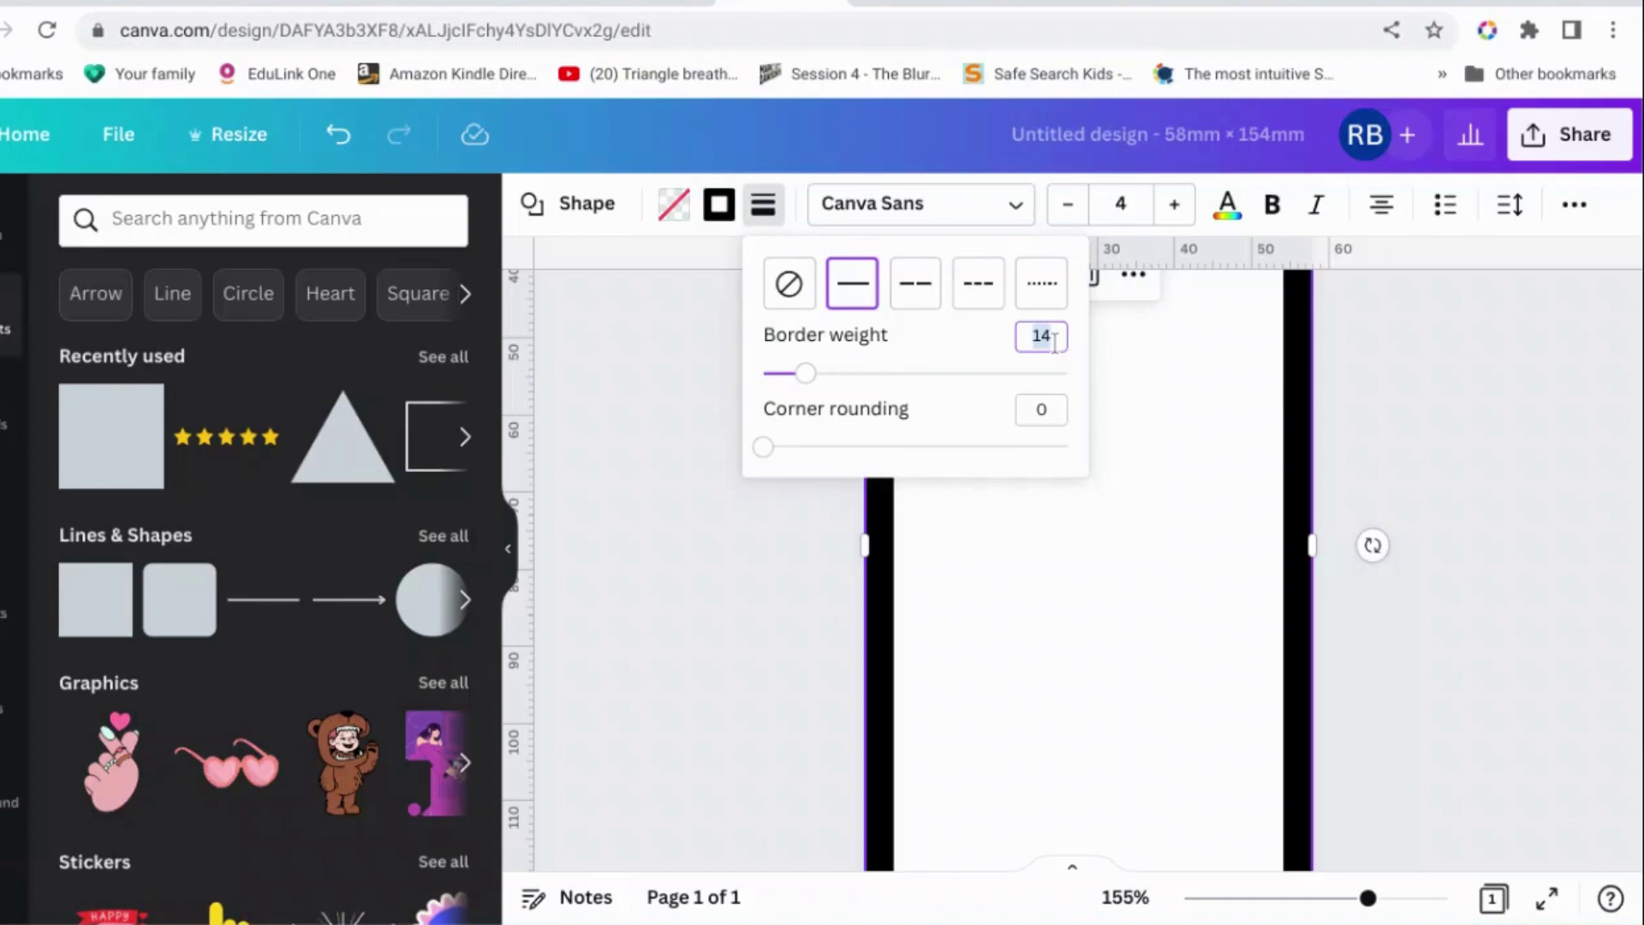
{"action": "type", "text": "13"}
{"action": "key", "text": "Return"}
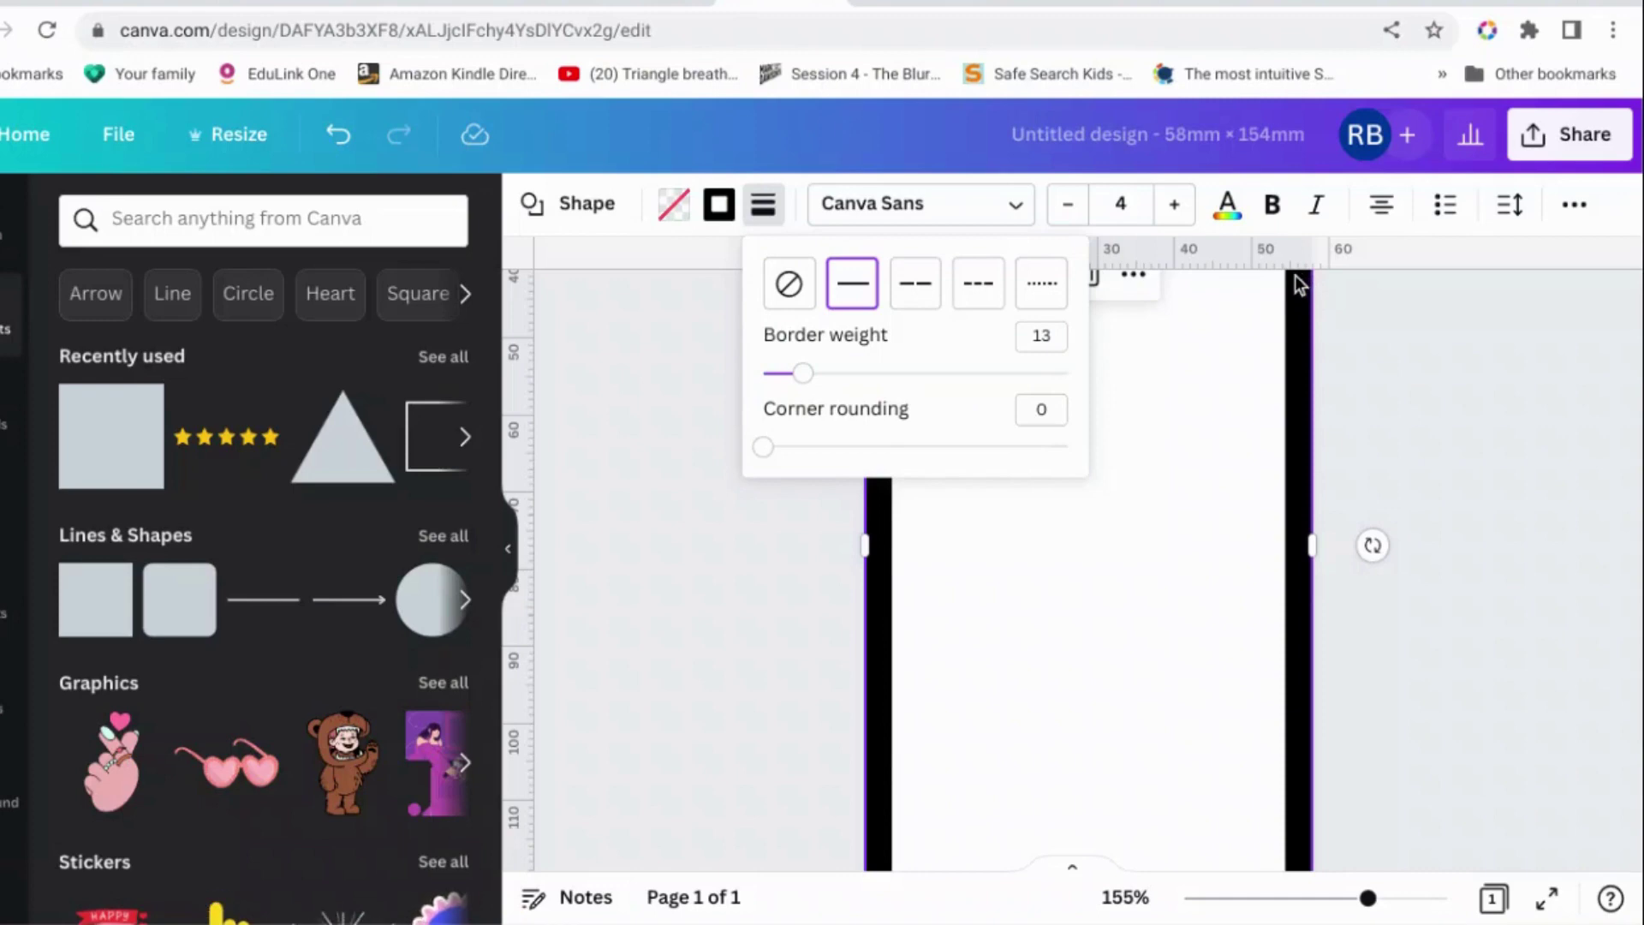
{"action": "left_click", "coordinate": [1051, 337]}
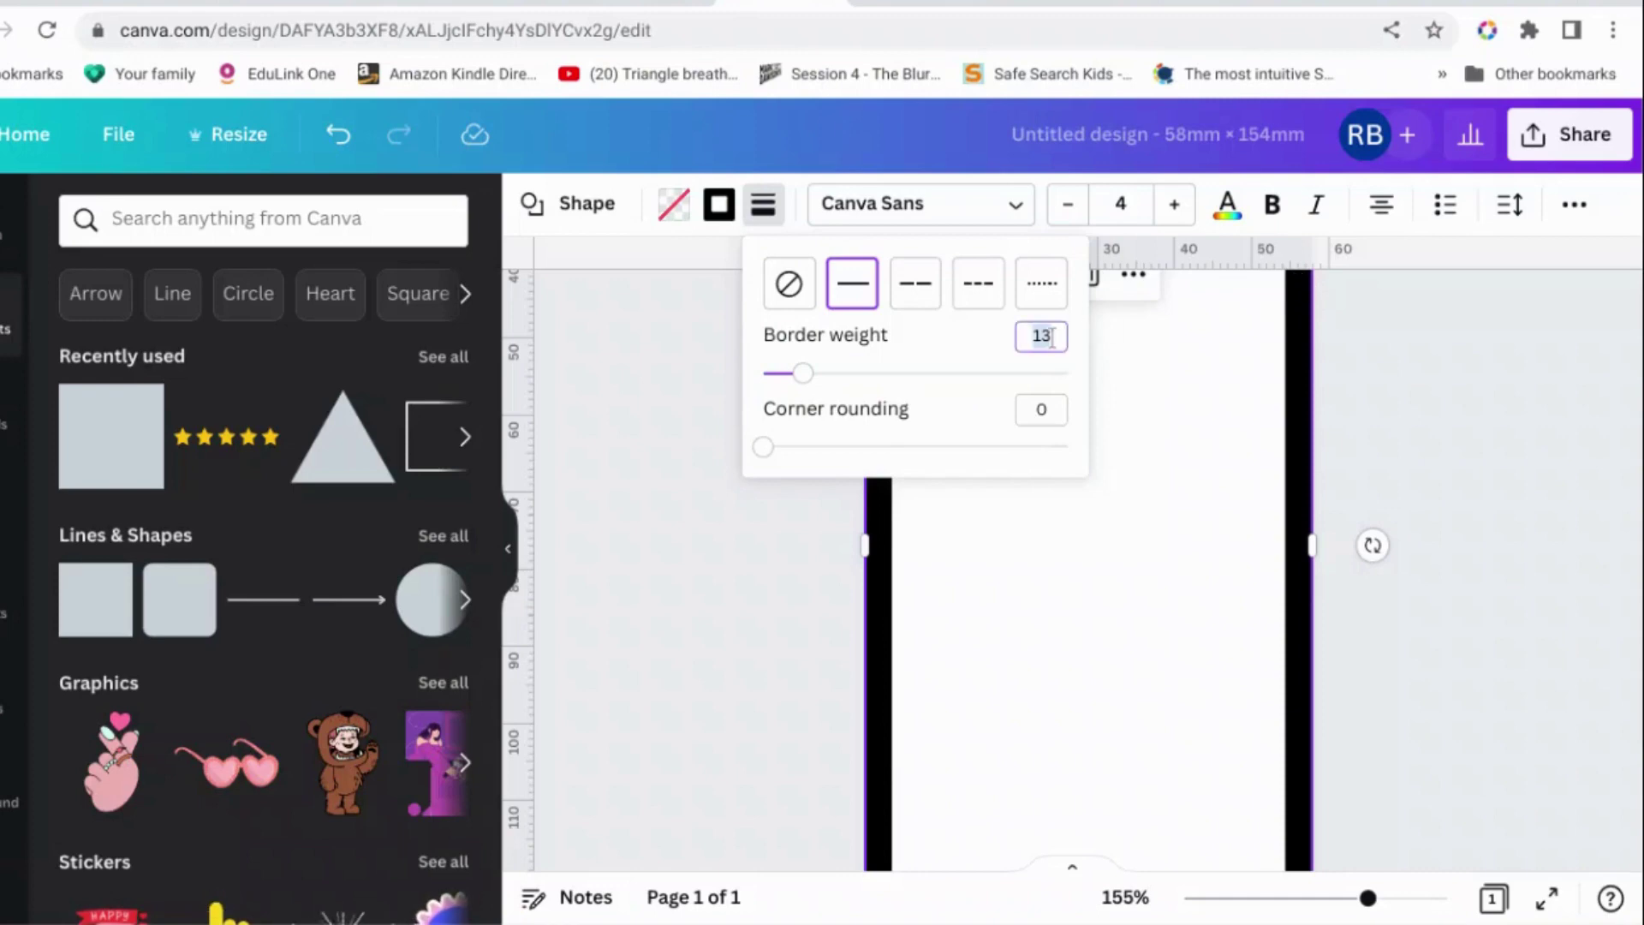
{"action": "key", "text": "Return"}
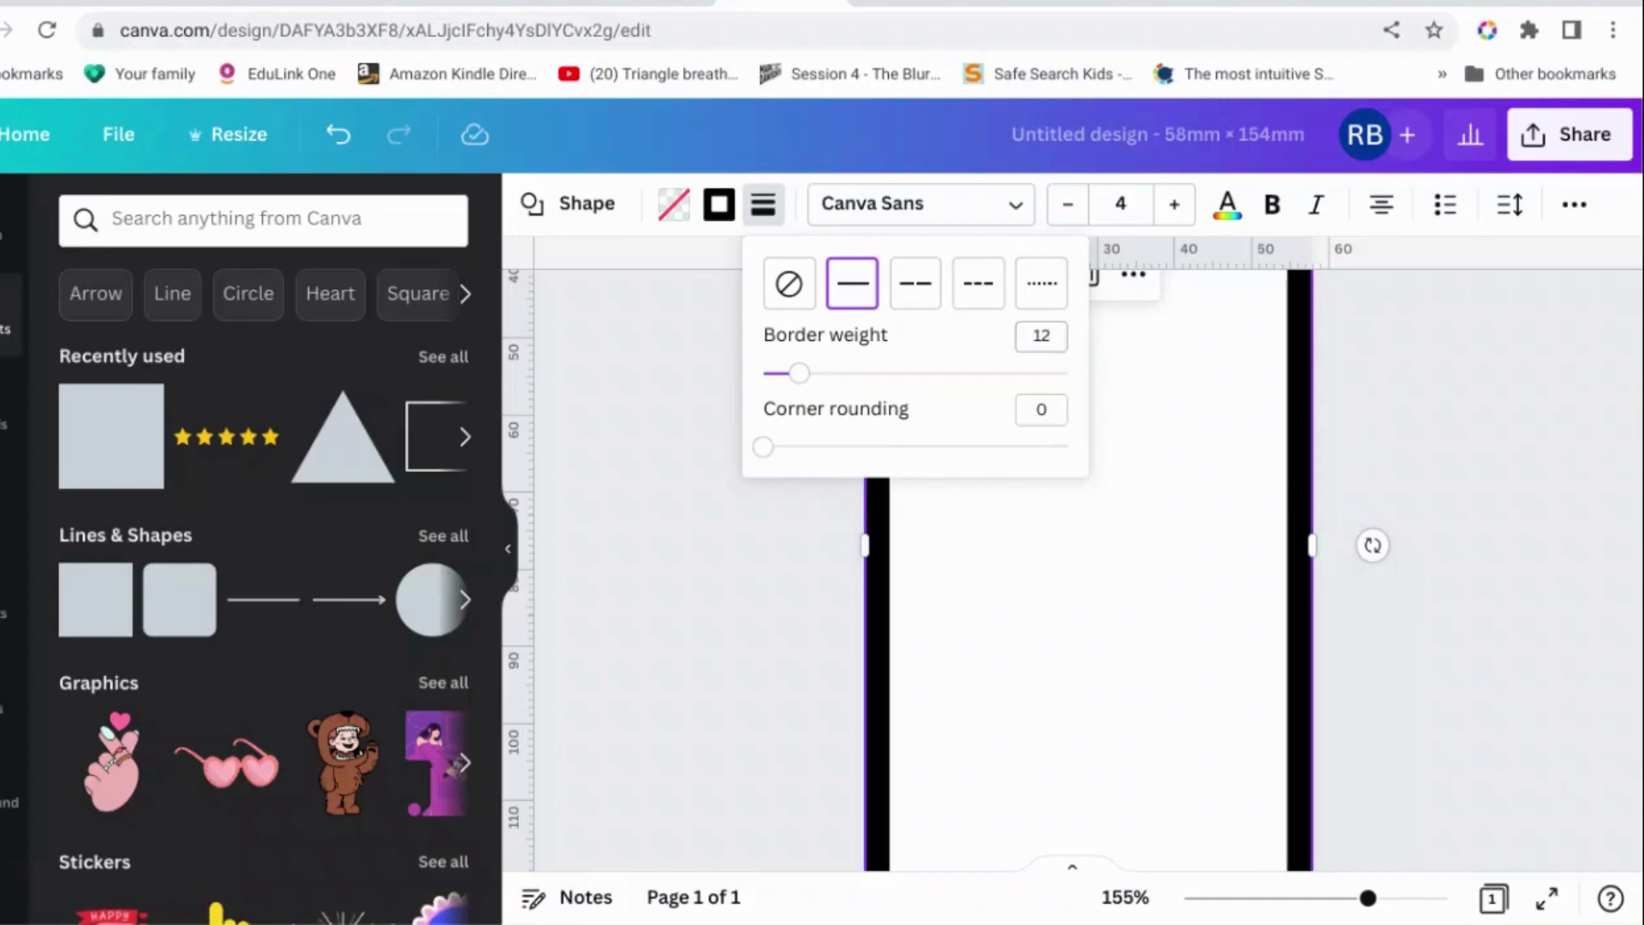
{"action": "scroll", "coordinate": [1455, 445], "scroll_direction": "up", "scroll_amount": 4}
{"action": "left_click", "coordinate": [1560, 519]}
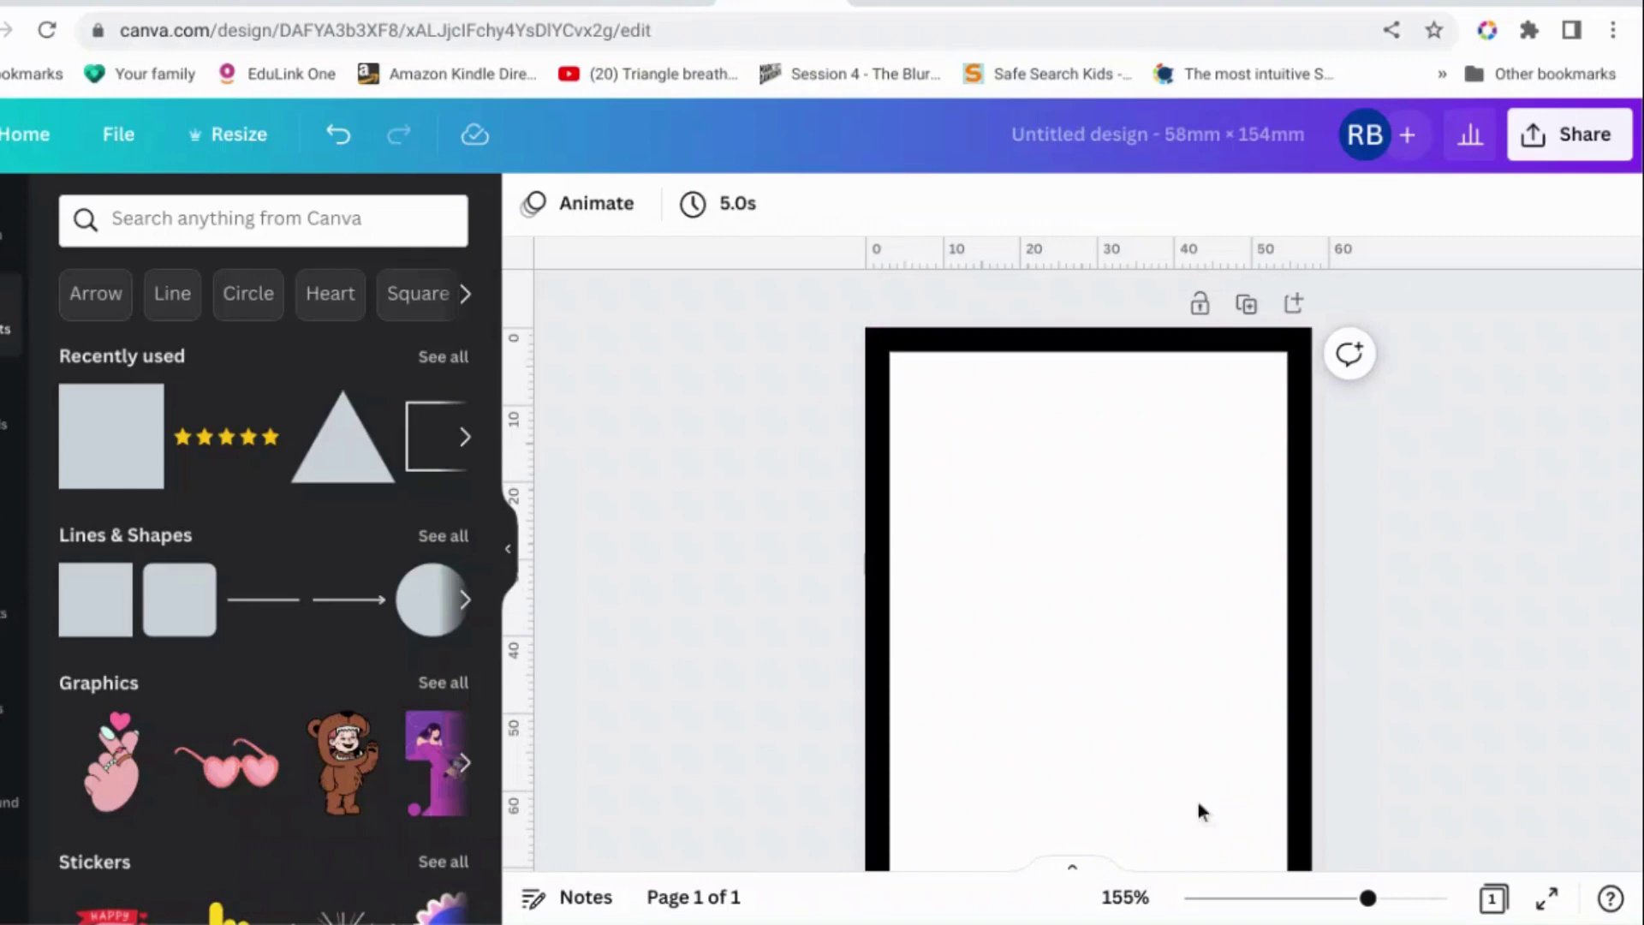
Zoom out to 60% and slide the frame left so only its right edge remains on the page.
{"action": "scroll", "coordinate": [1301, 497], "scroll_direction": "down", "scroll_amount": 5}
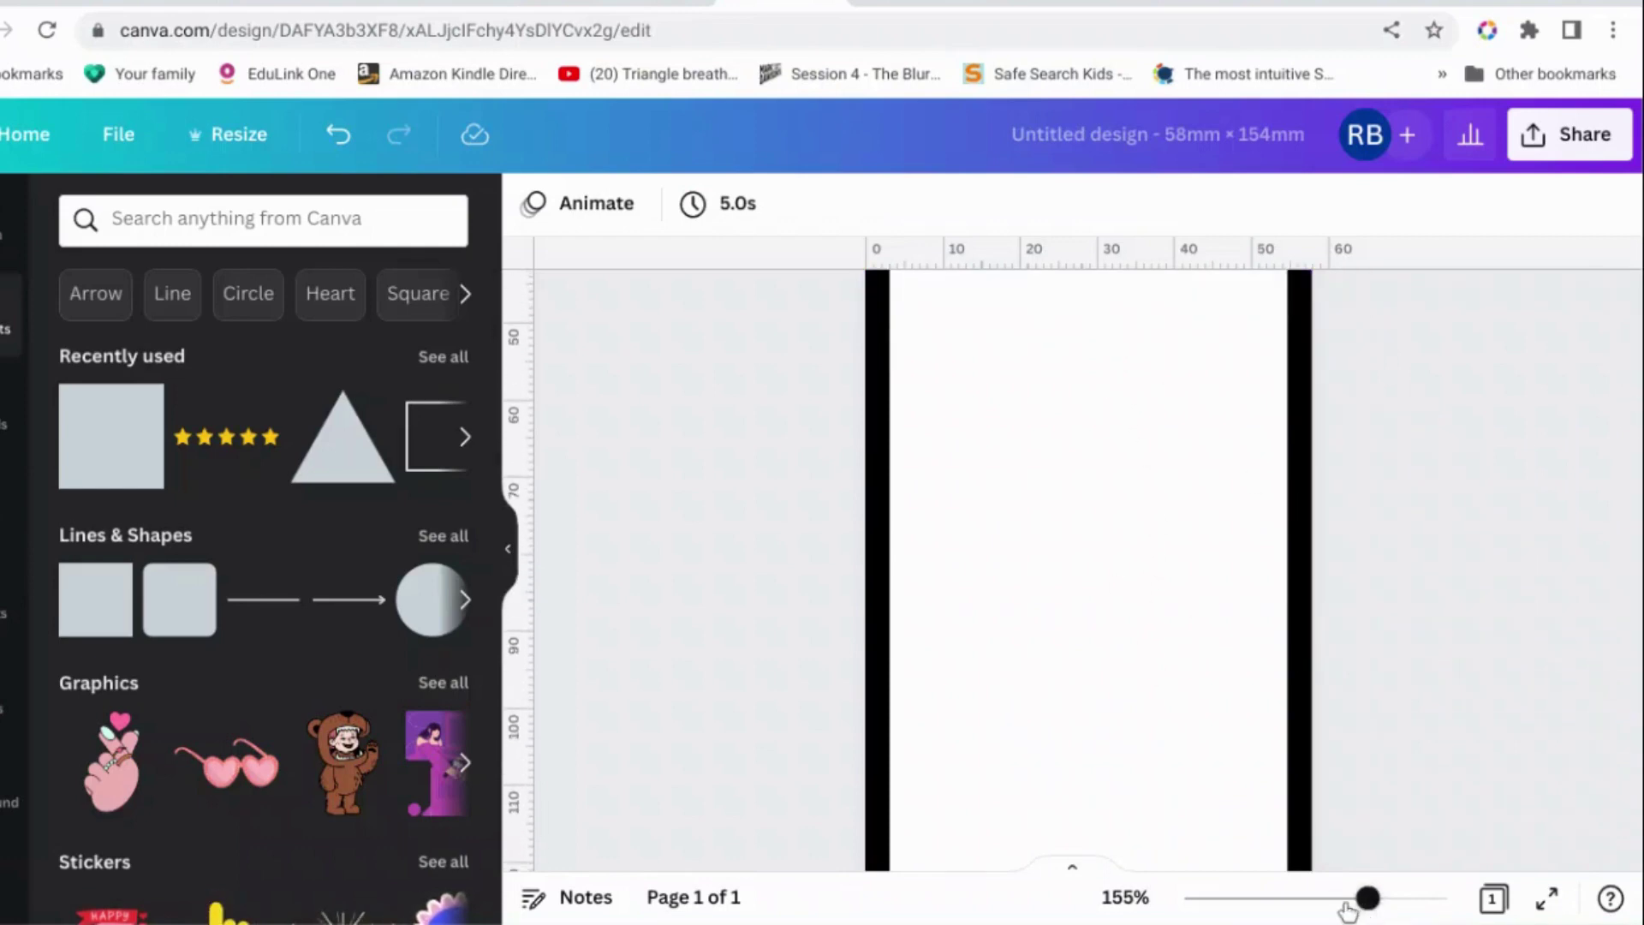
{"action": "left_click_drag", "start_coordinate": [1365, 897], "coordinate": [1306, 899]}
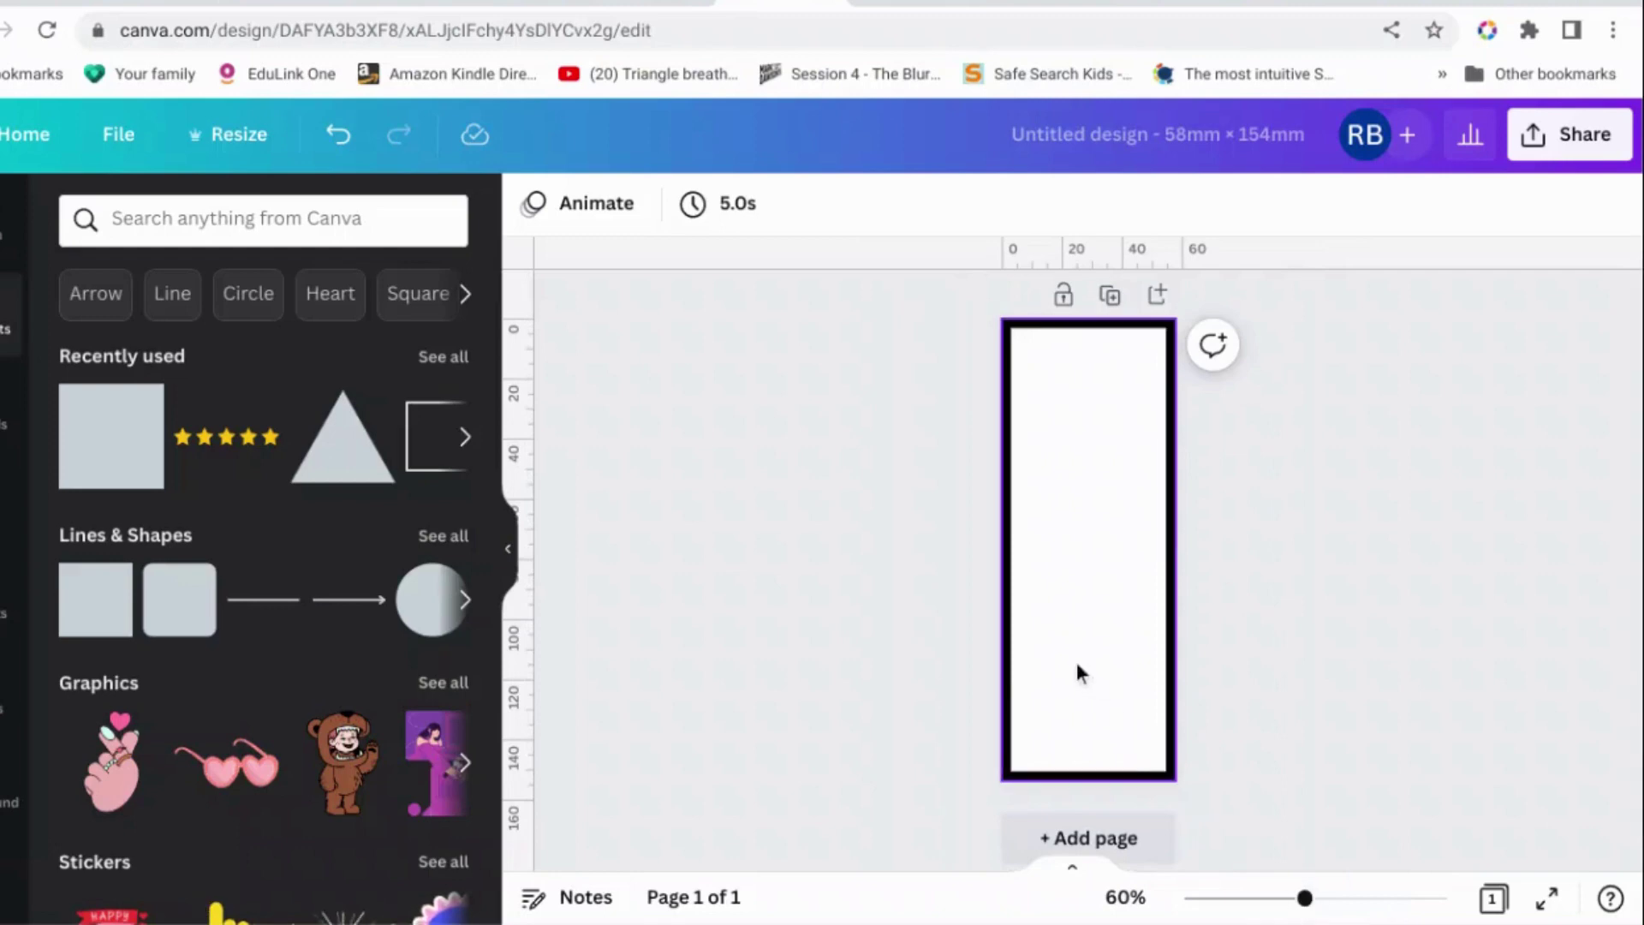
{"action": "left_click_drag", "start_coordinate": [1079, 672], "coordinate": [928, 664]}
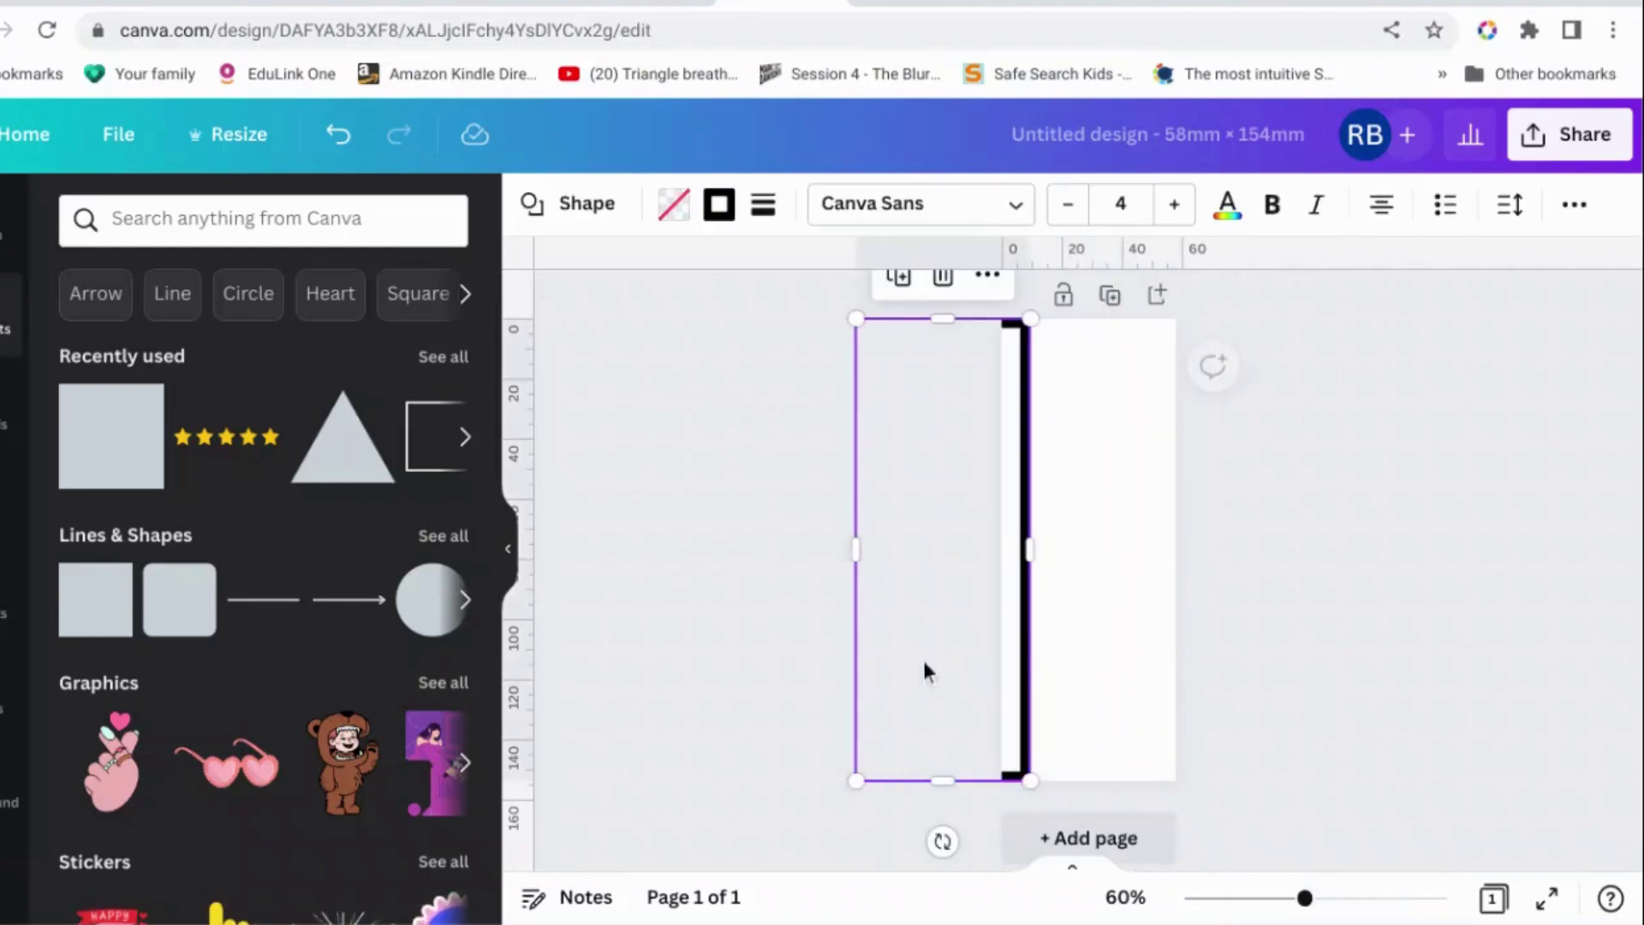
{"action": "left_click", "coordinate": [1511, 678]}
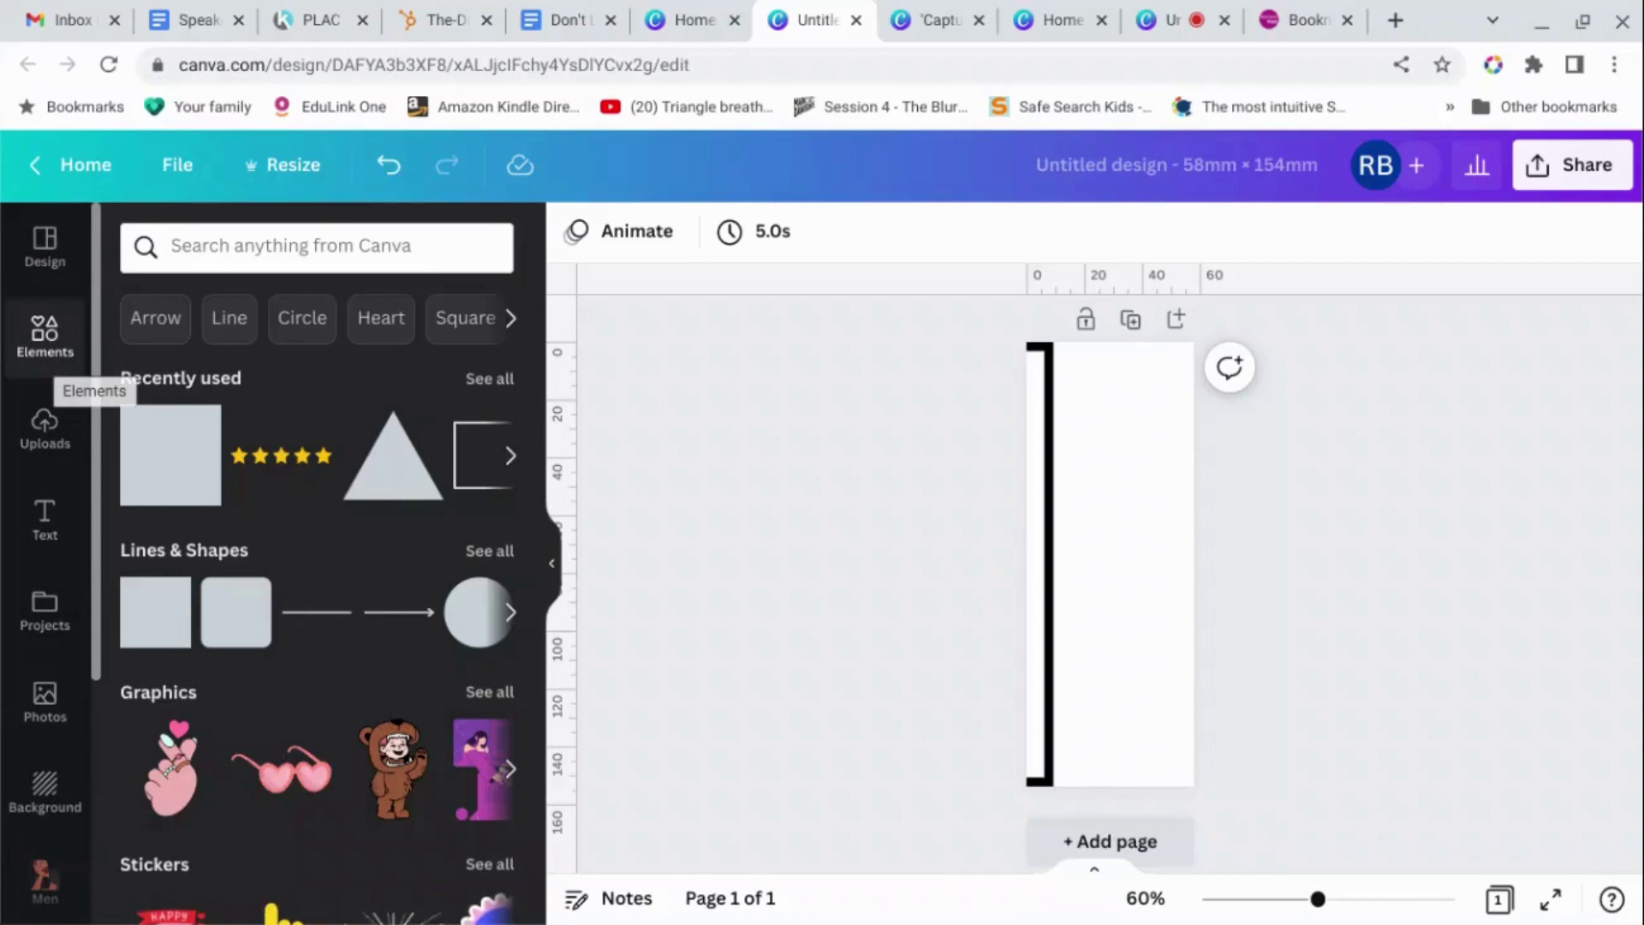
Place the uploaded Picture Perfect cover near the page bottom, enlarged to about 44.6 × 68.9.
{"action": "left_click", "coordinate": [44, 426]}
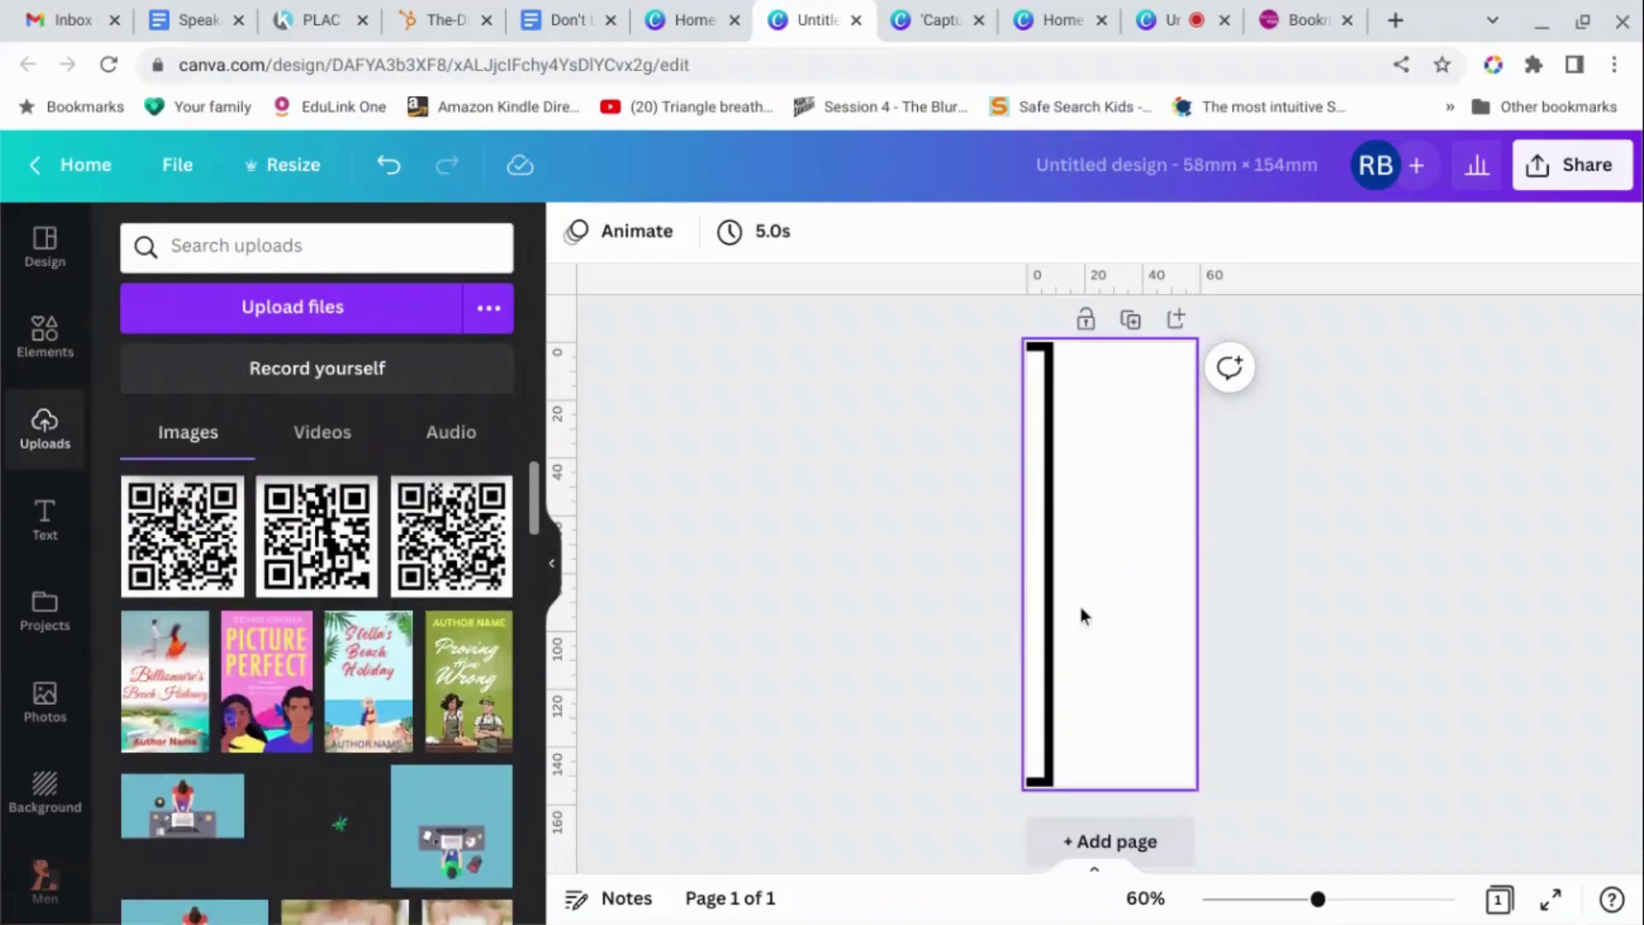
{"action": "left_click_drag", "start_coordinate": [262, 681], "coordinate": [1130, 641]}
{"action": "left_click_drag", "start_coordinate": [1160, 586], "coordinate": [1169, 573]}
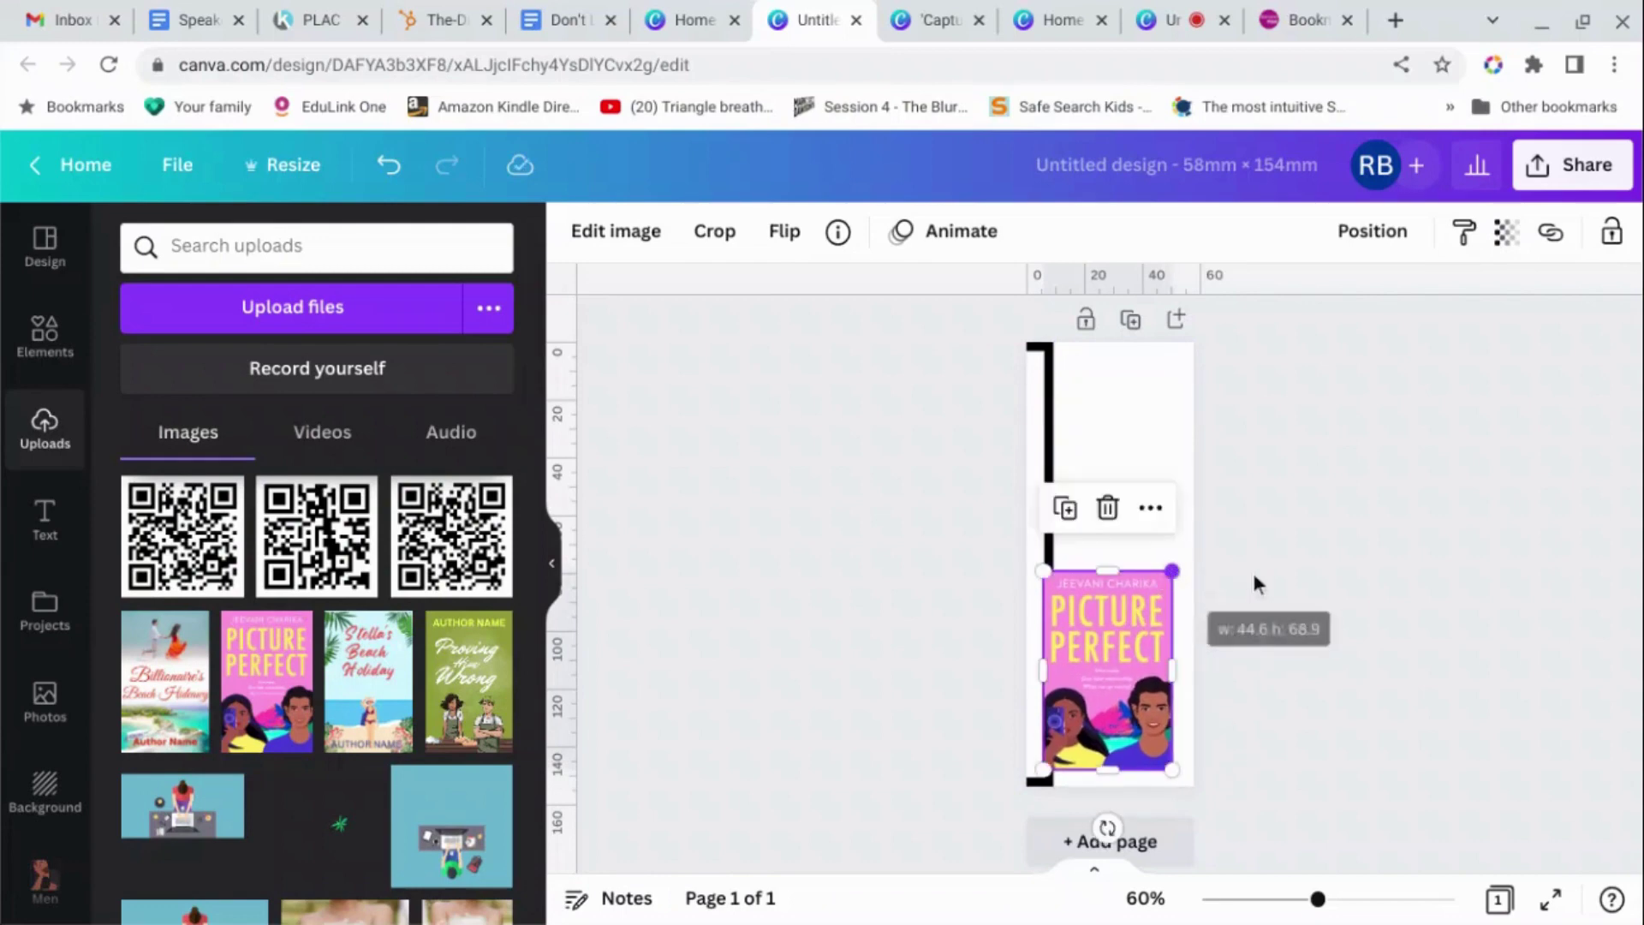
{"action": "left_click", "coordinate": [1362, 589]}
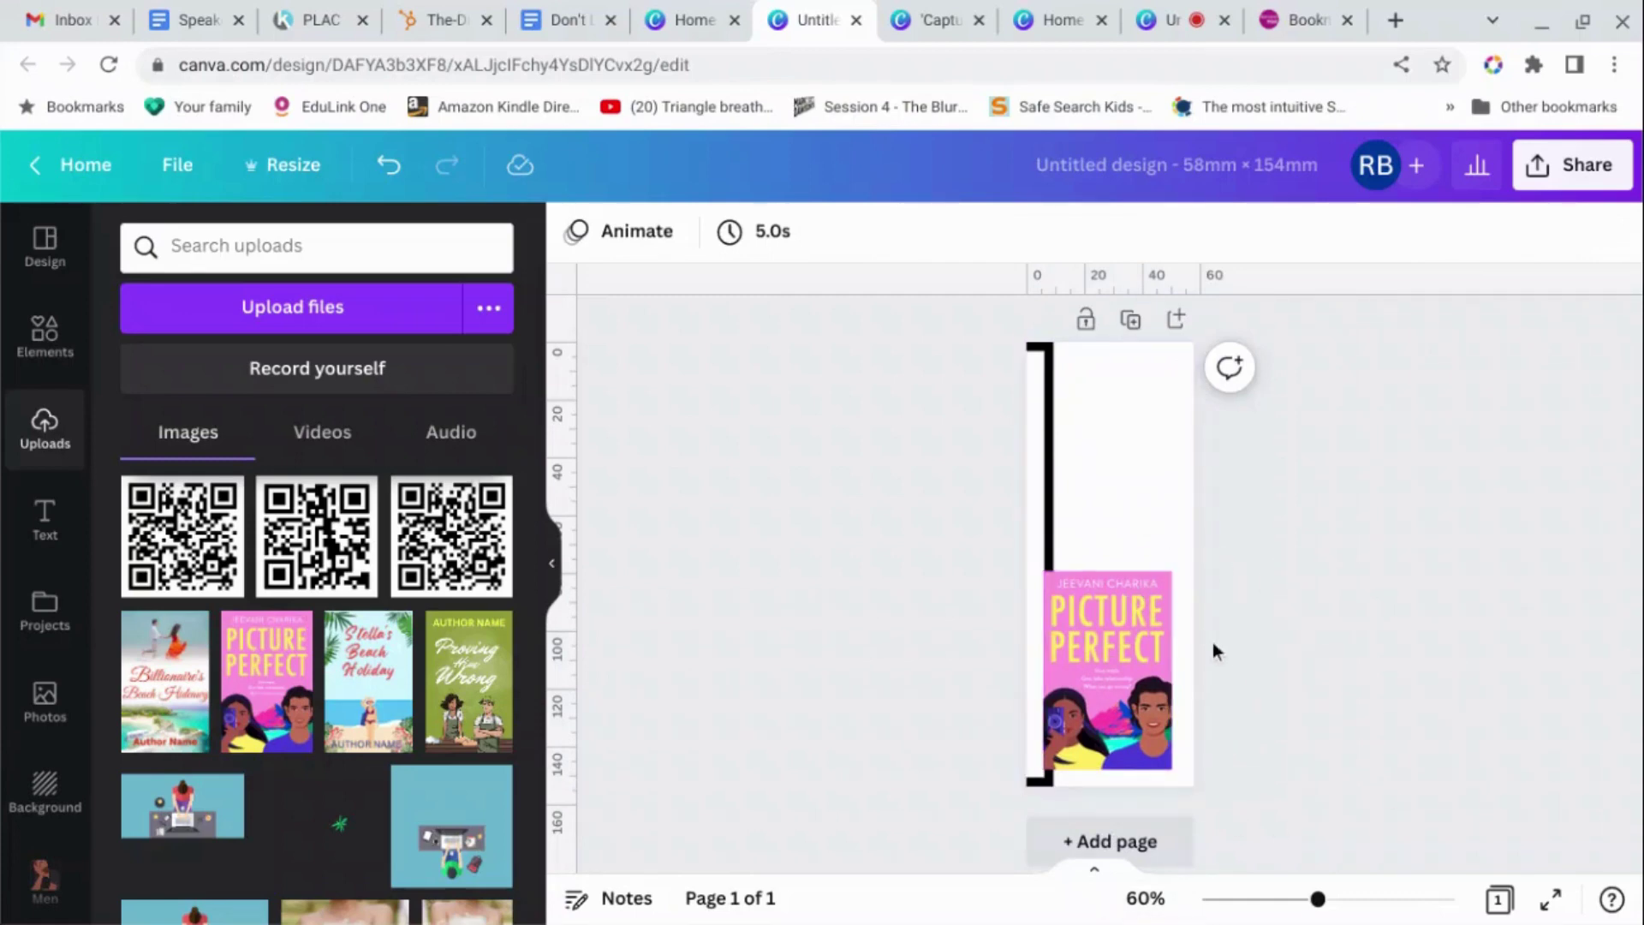
Set the page background to the yellow taken from the cover's photo colours.
{"action": "left_click", "coordinate": [1139, 534]}
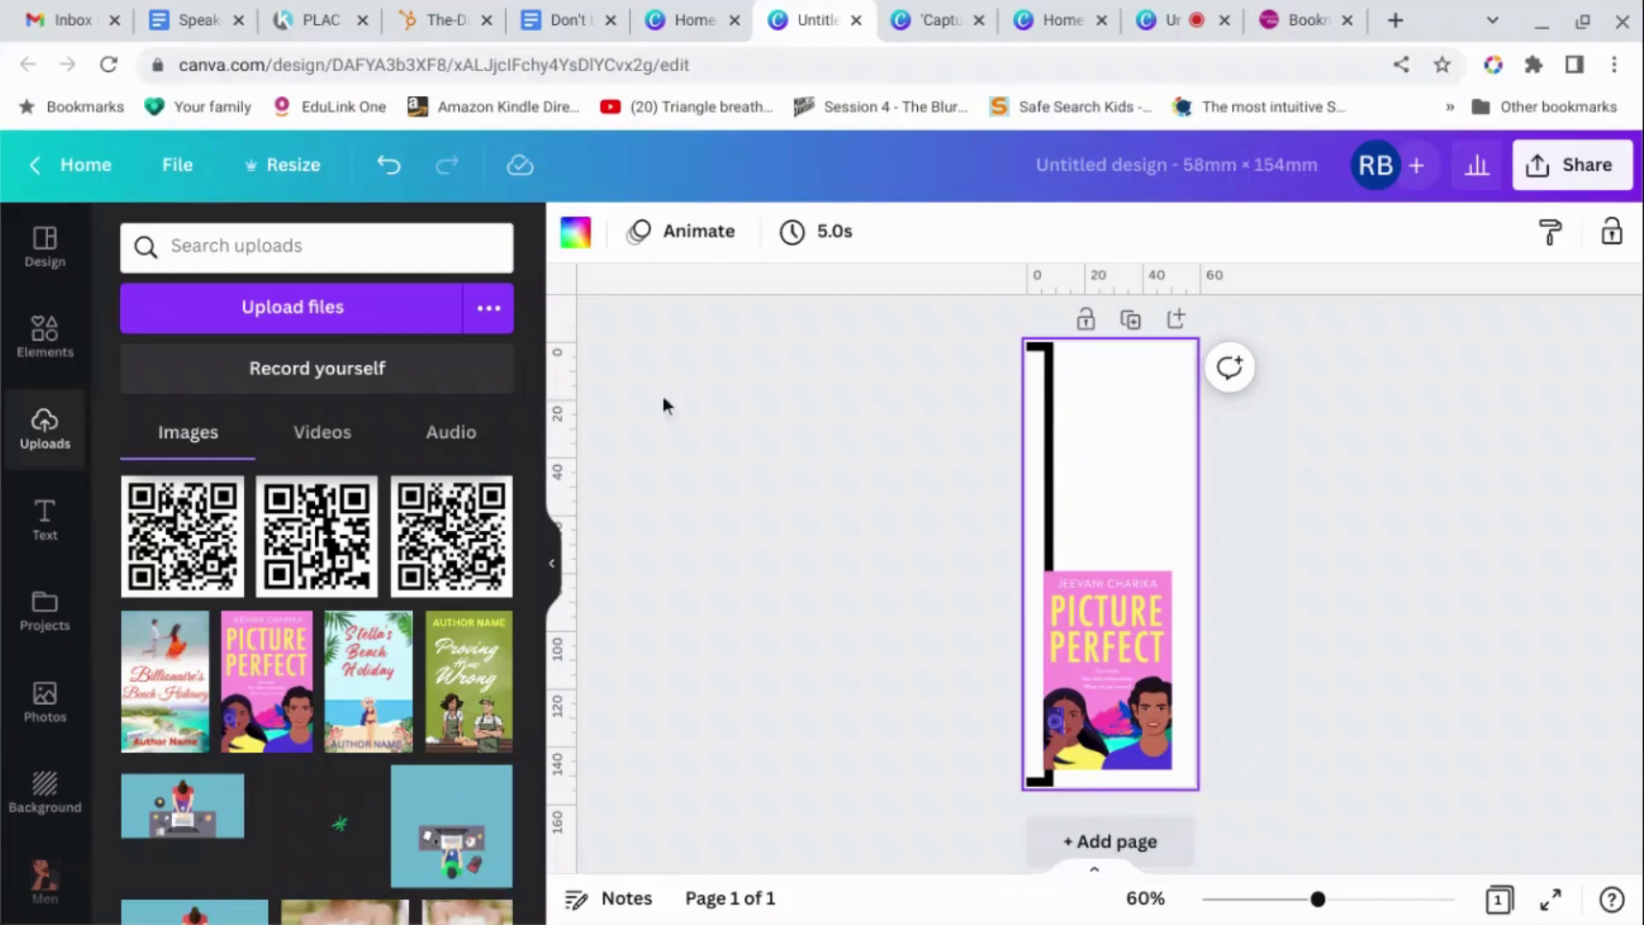
{"action": "left_click", "coordinate": [583, 239]}
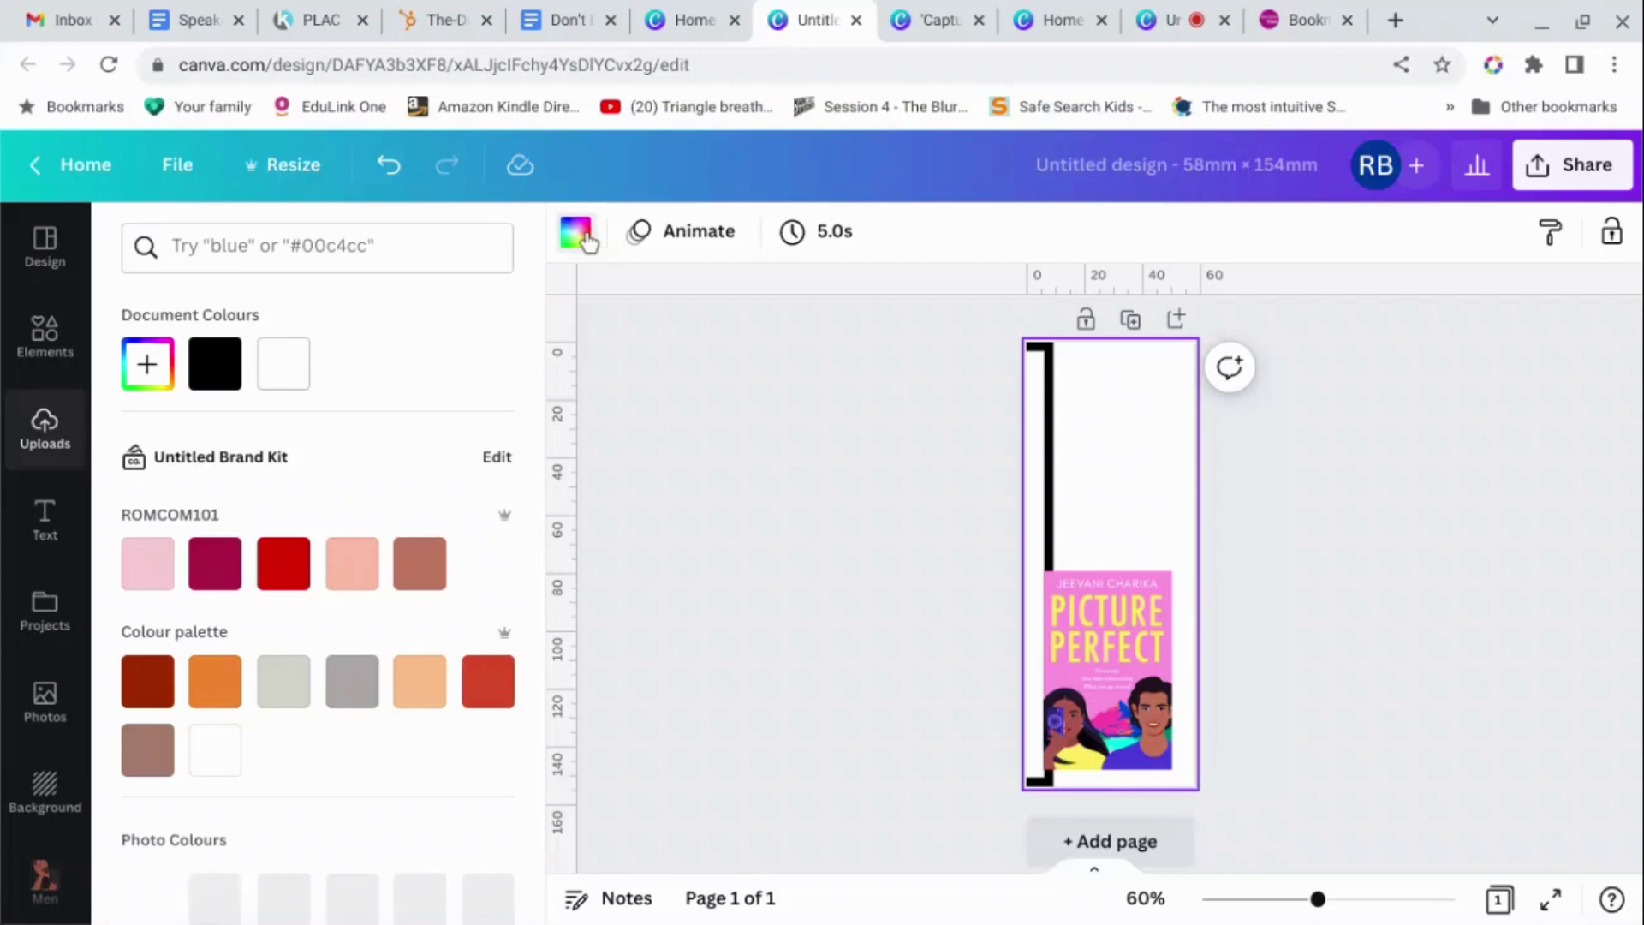
{"action": "scroll", "coordinate": [342, 661], "scroll_direction": "down", "scroll_amount": 4}
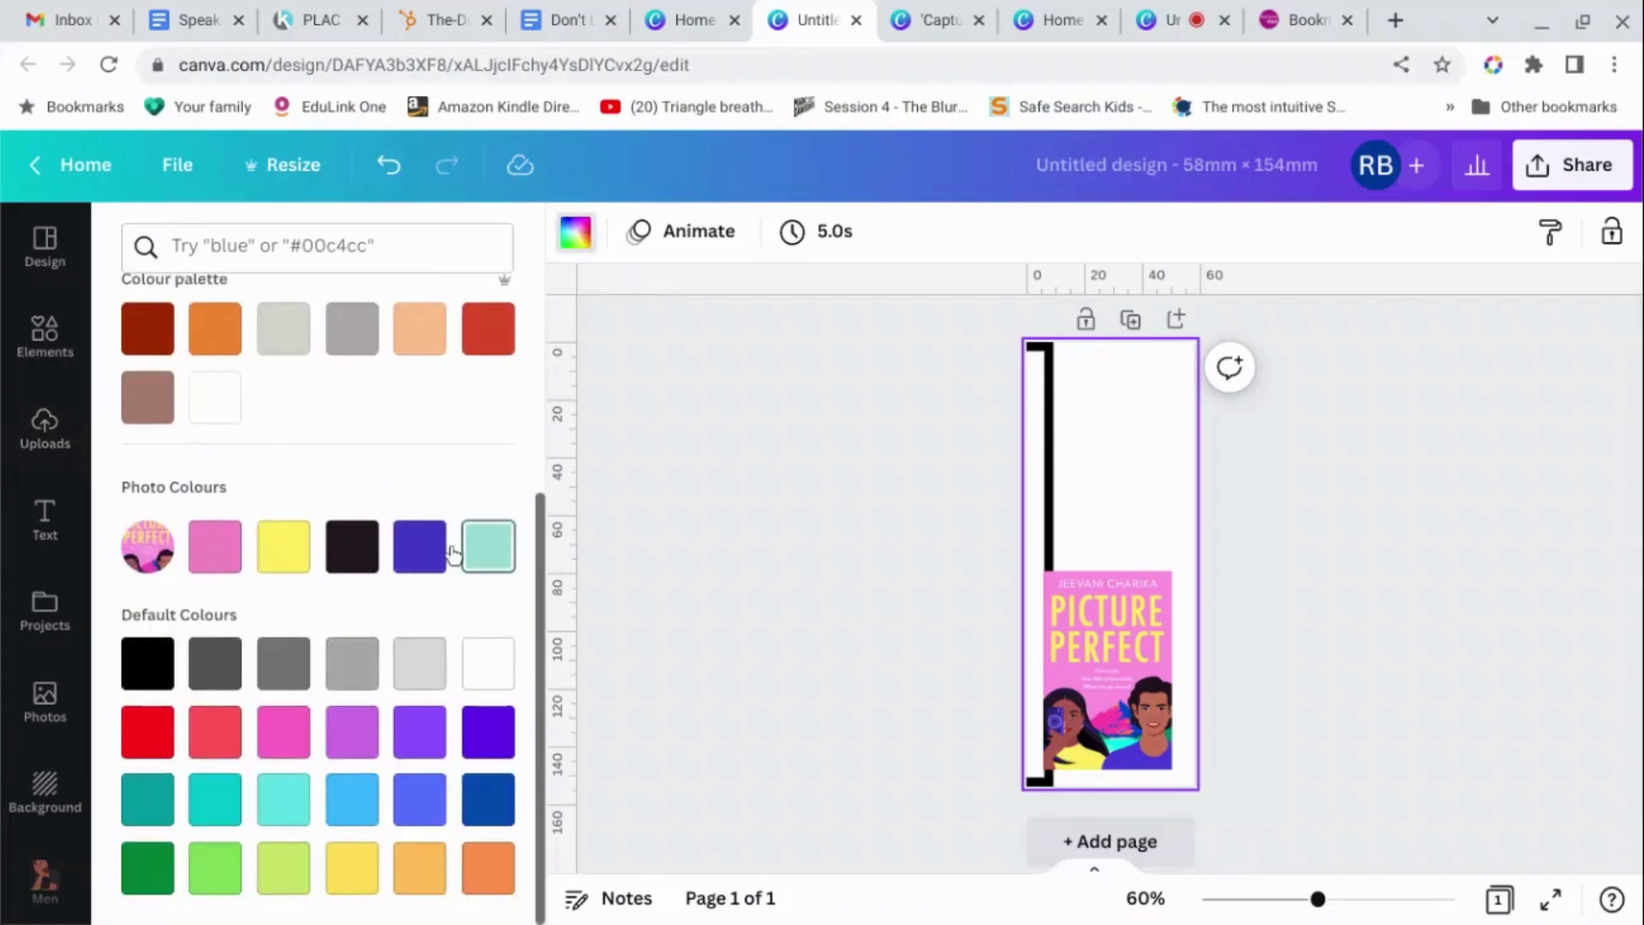
{"action": "left_click", "coordinate": [289, 557]}
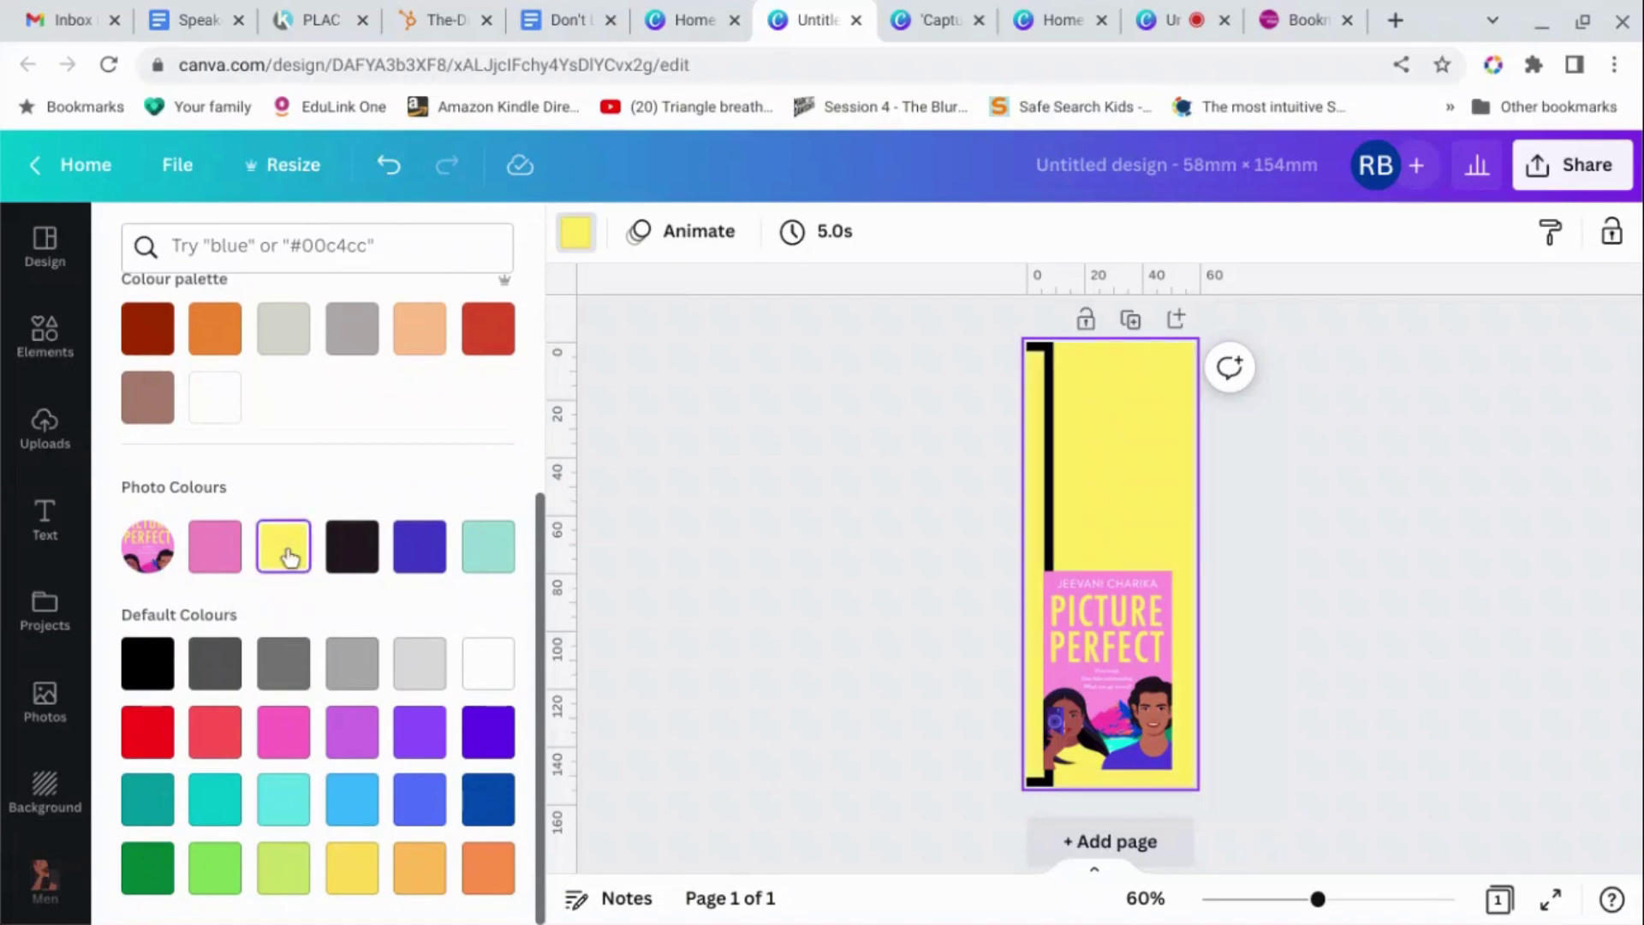
{"action": "left_click", "coordinate": [589, 246]}
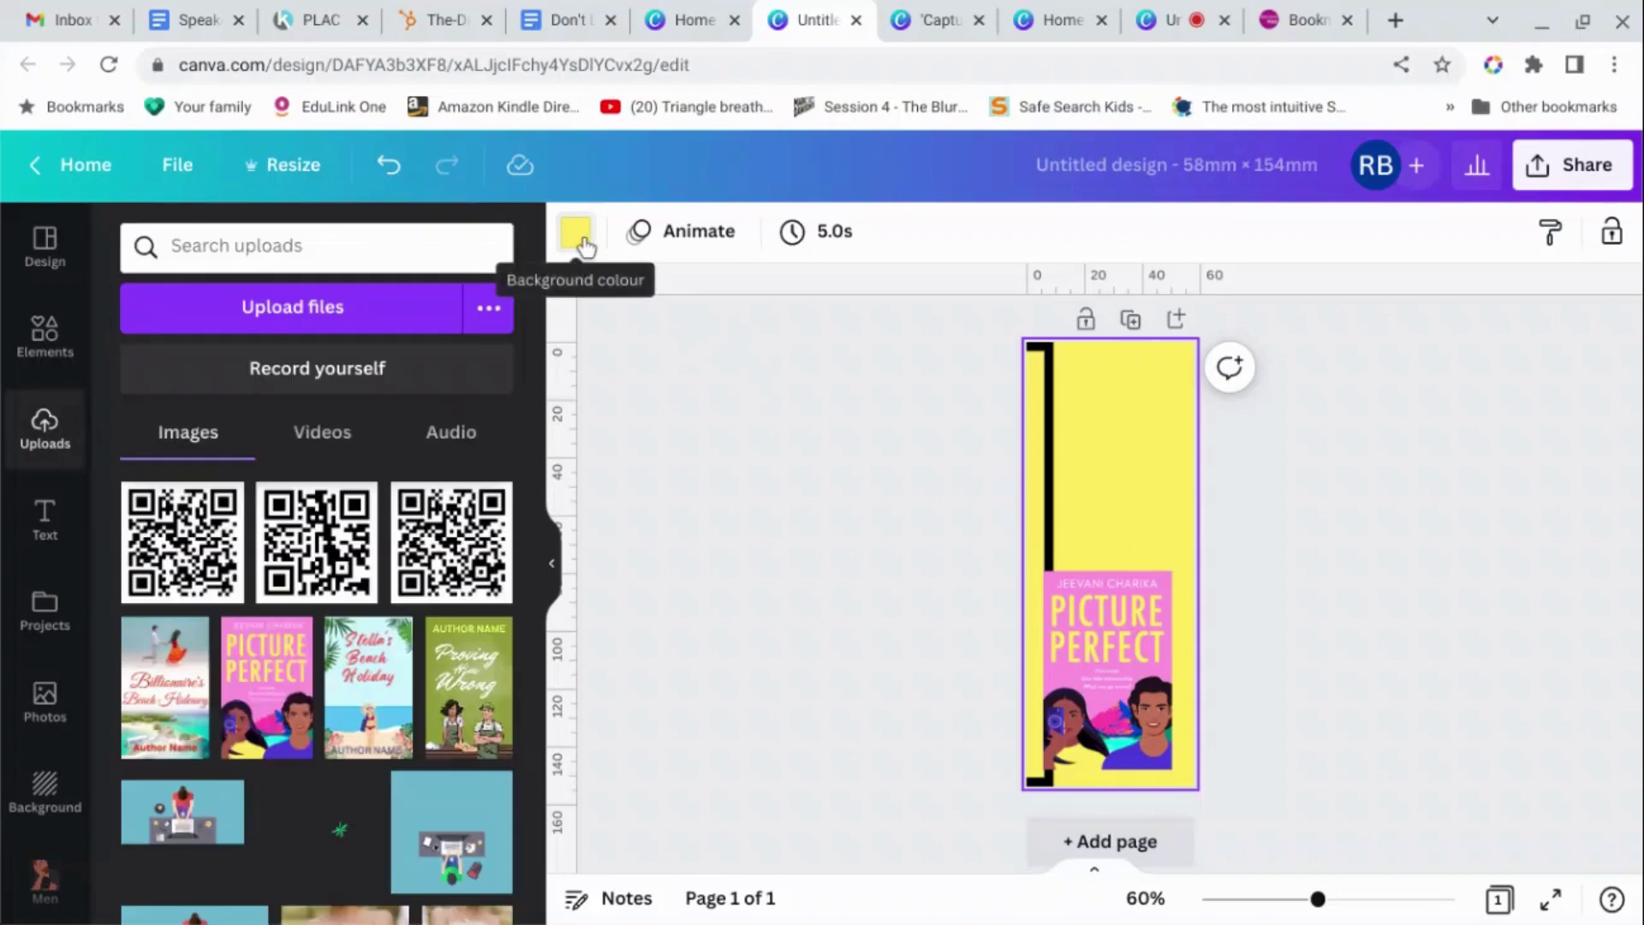
Lighten the background to a custom pale yellow, #FFF187.
{"action": "left_click", "coordinate": [586, 246]}
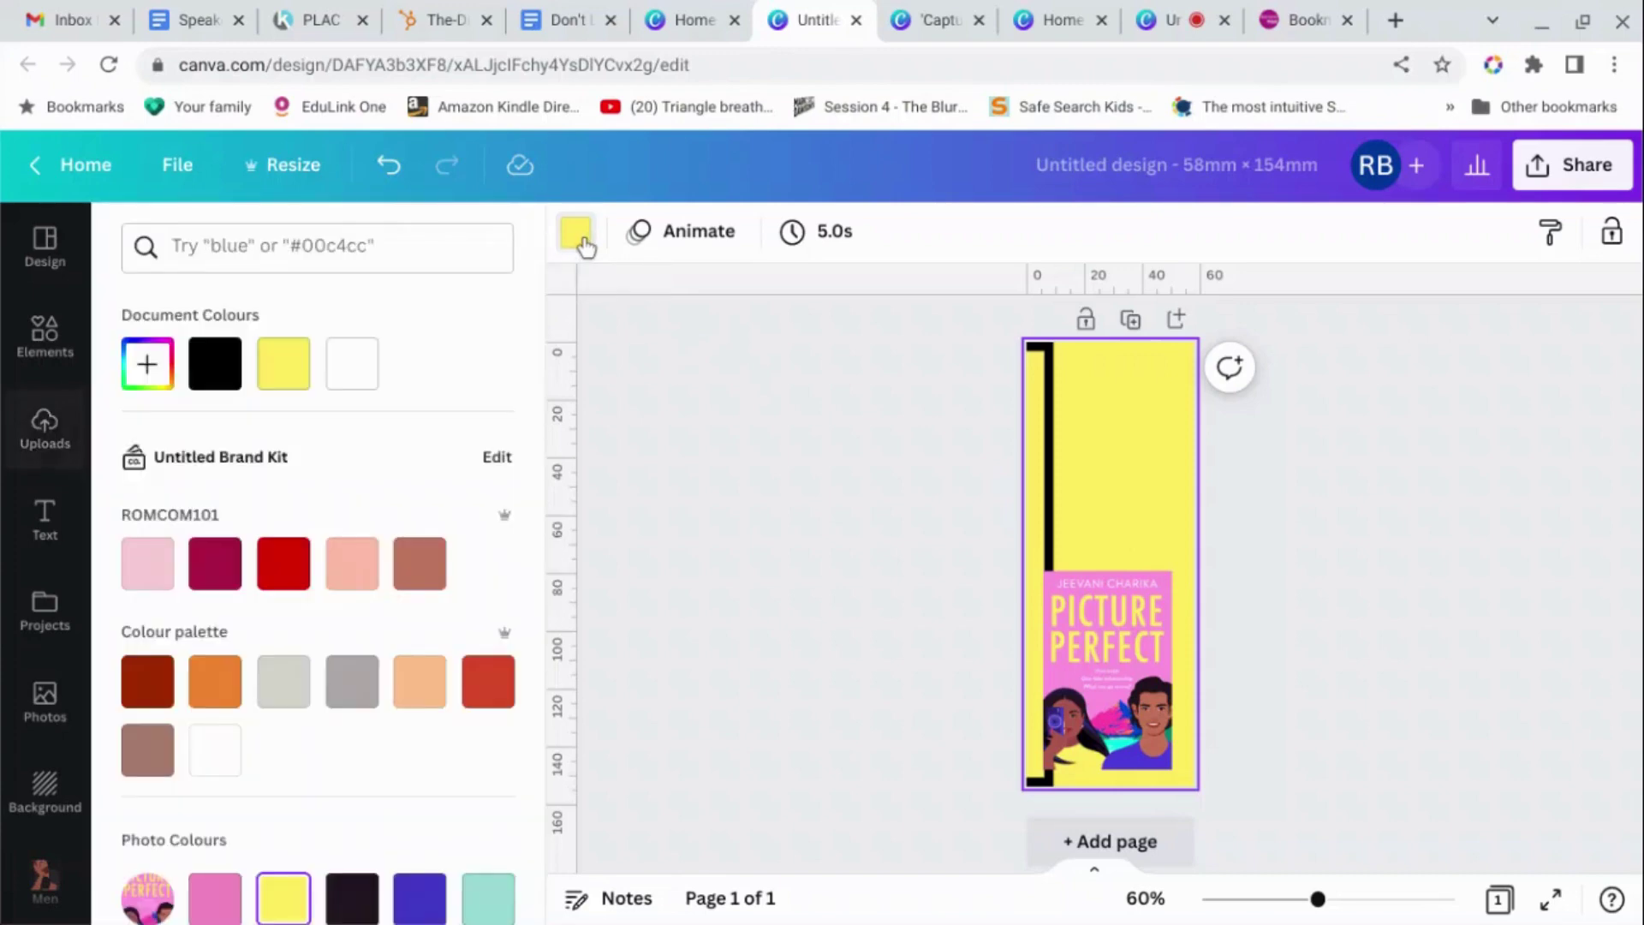
{"action": "left_click", "coordinate": [148, 366]}
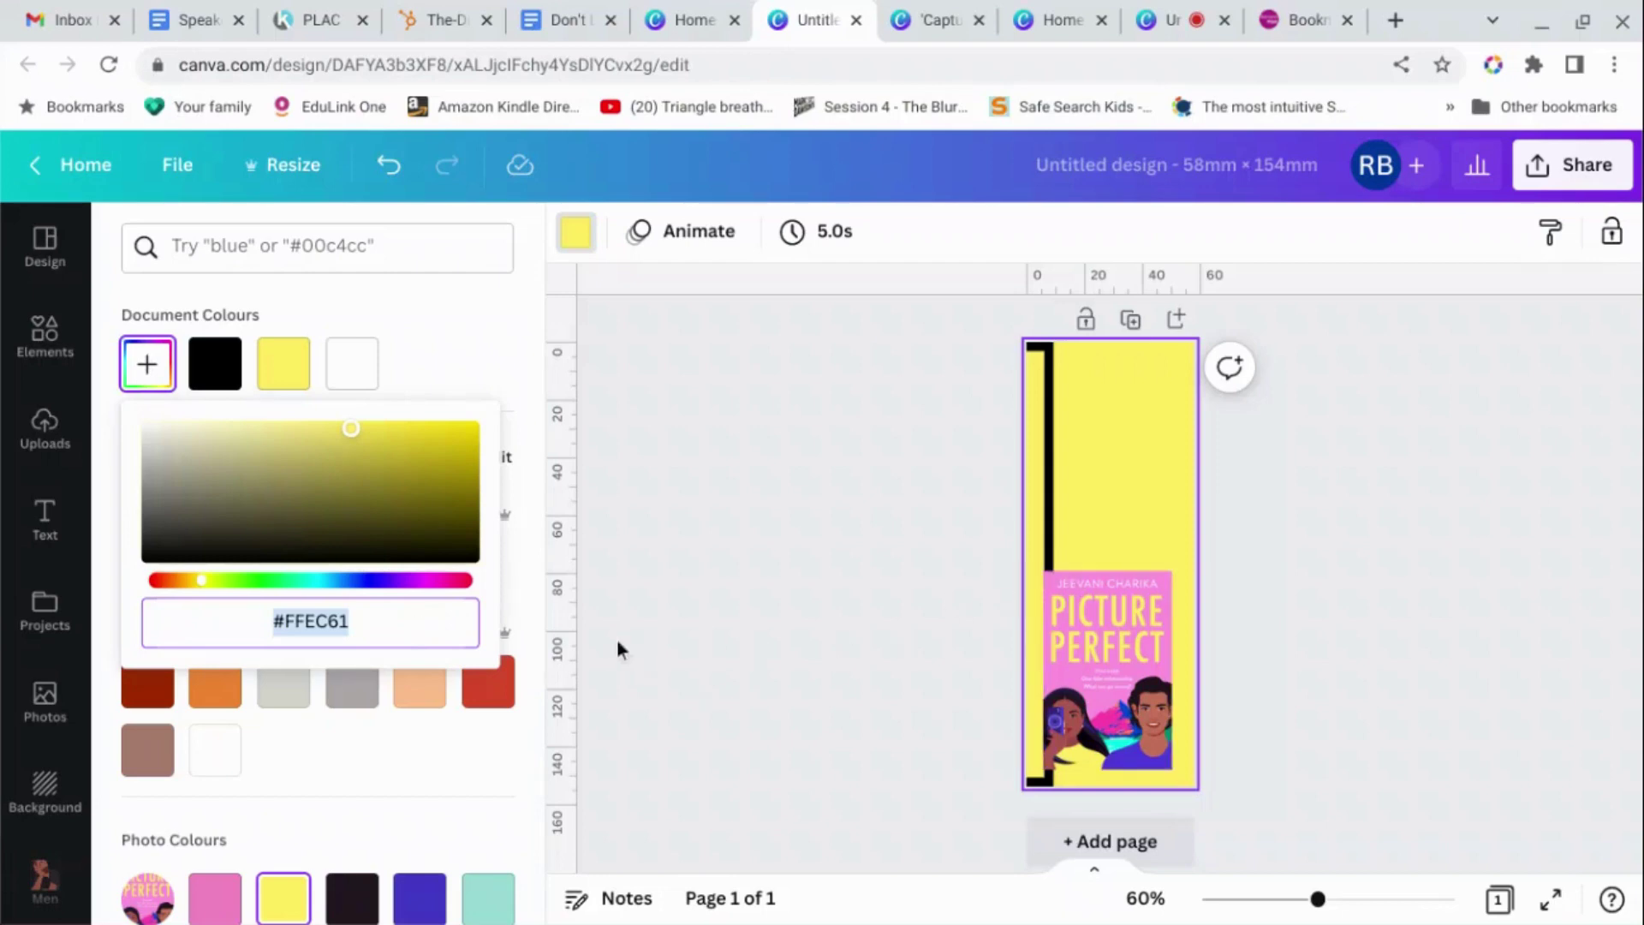
{"action": "left_click", "coordinate": [353, 435]}
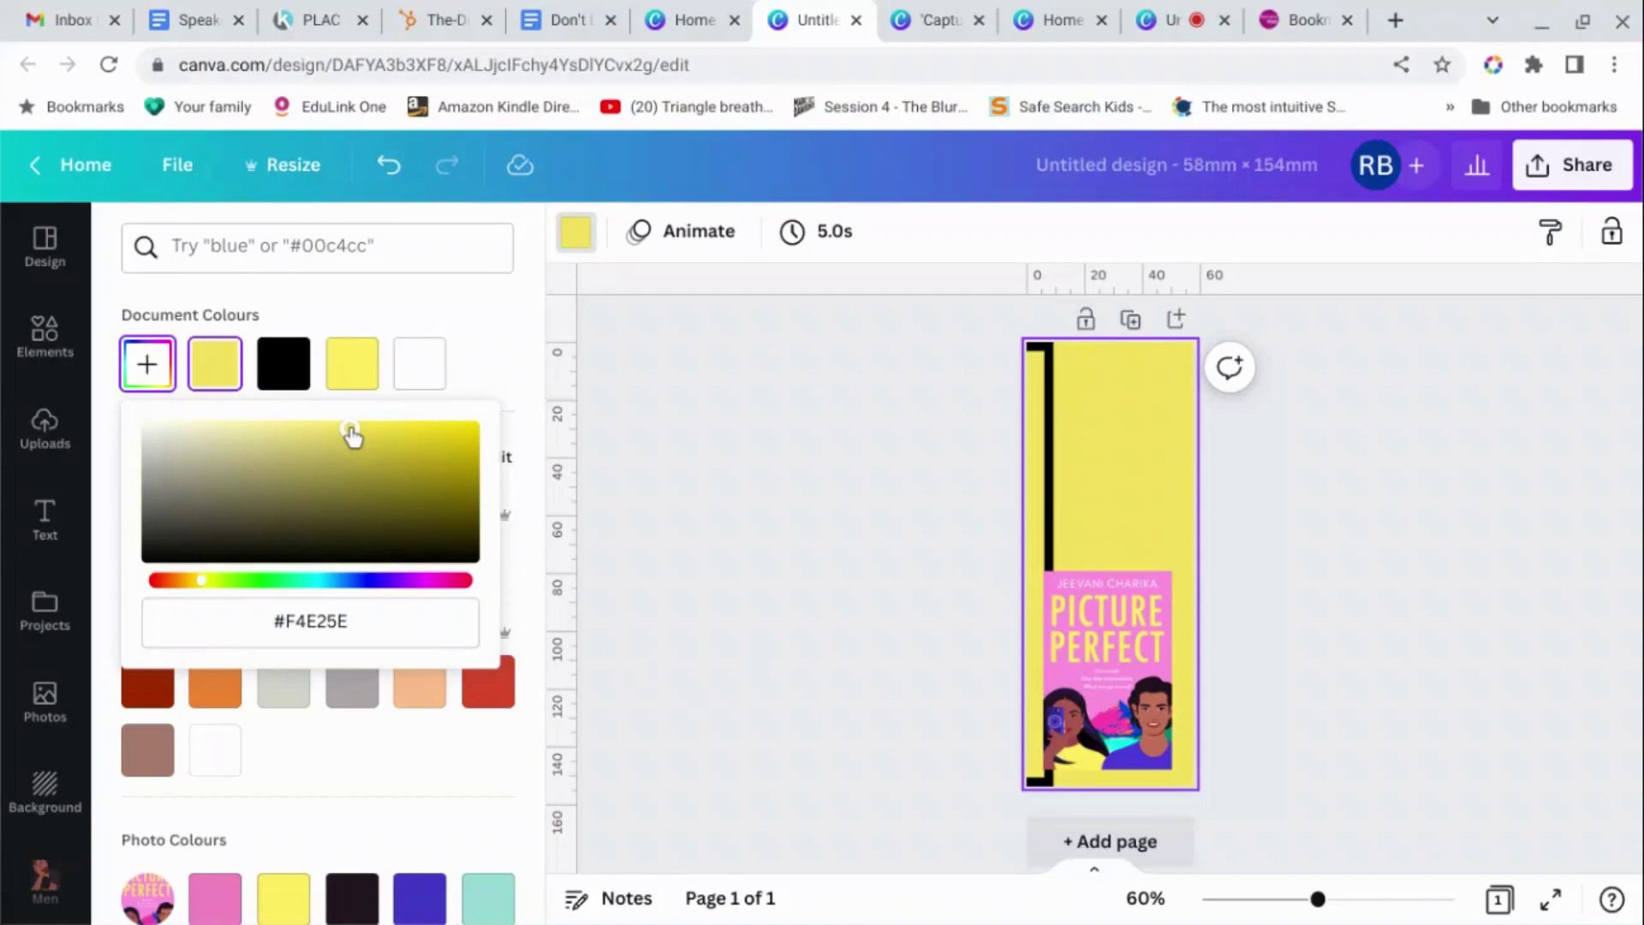
{"action": "left_click_drag", "start_coordinate": [353, 435], "coordinate": [299, 428]}
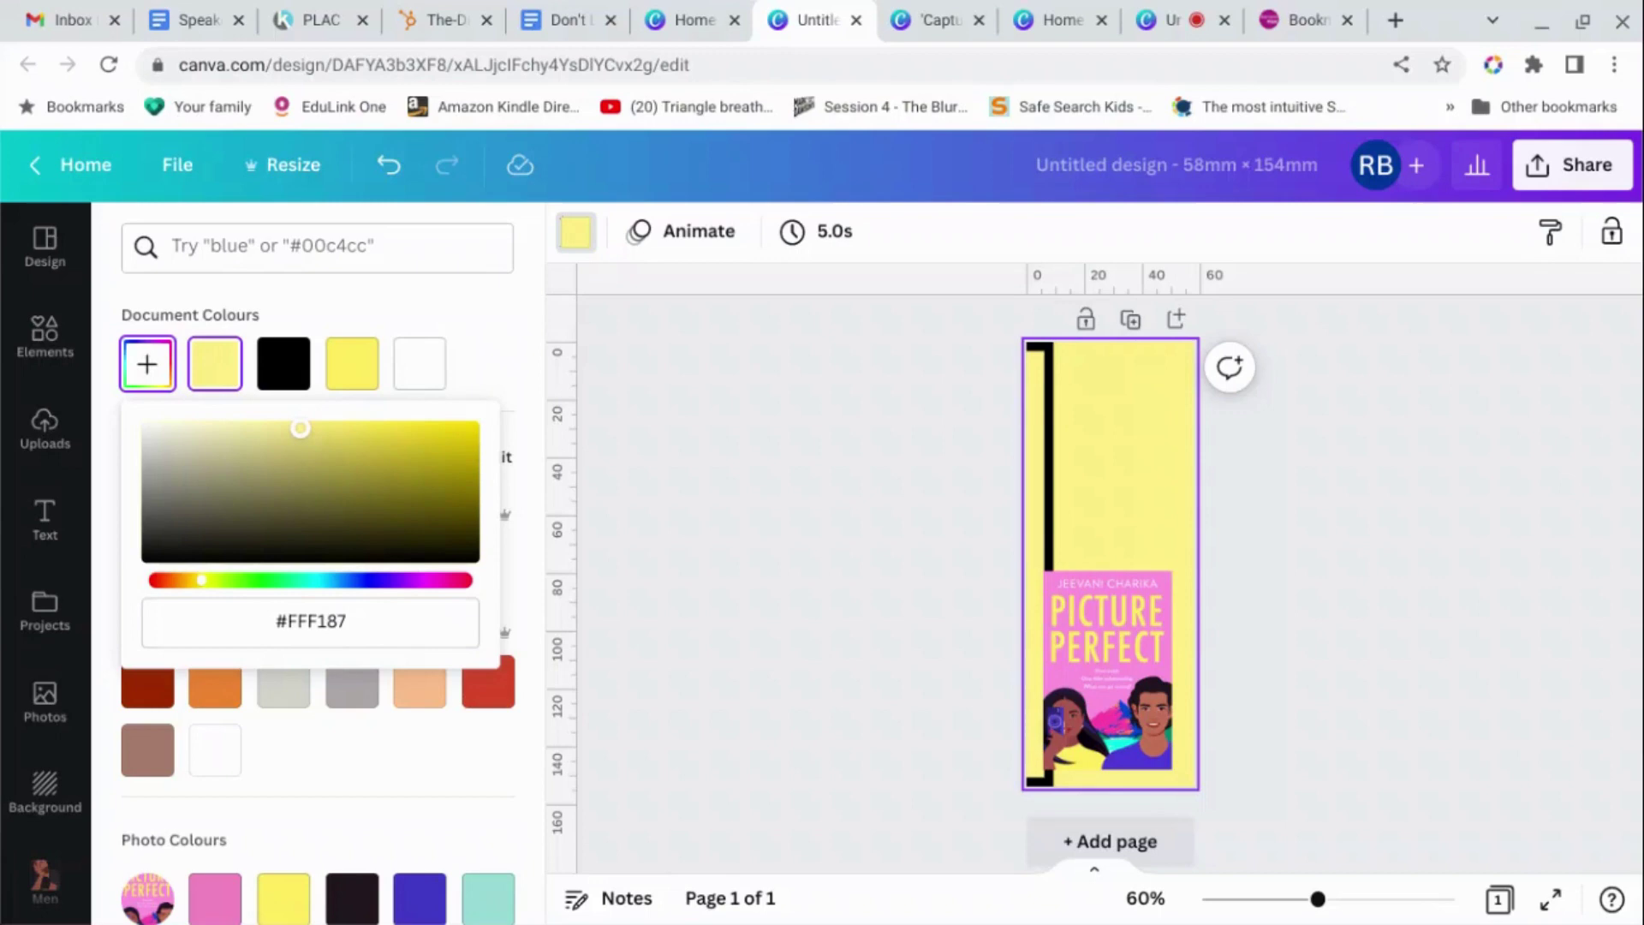
{"action": "left_click", "coordinate": [776, 546]}
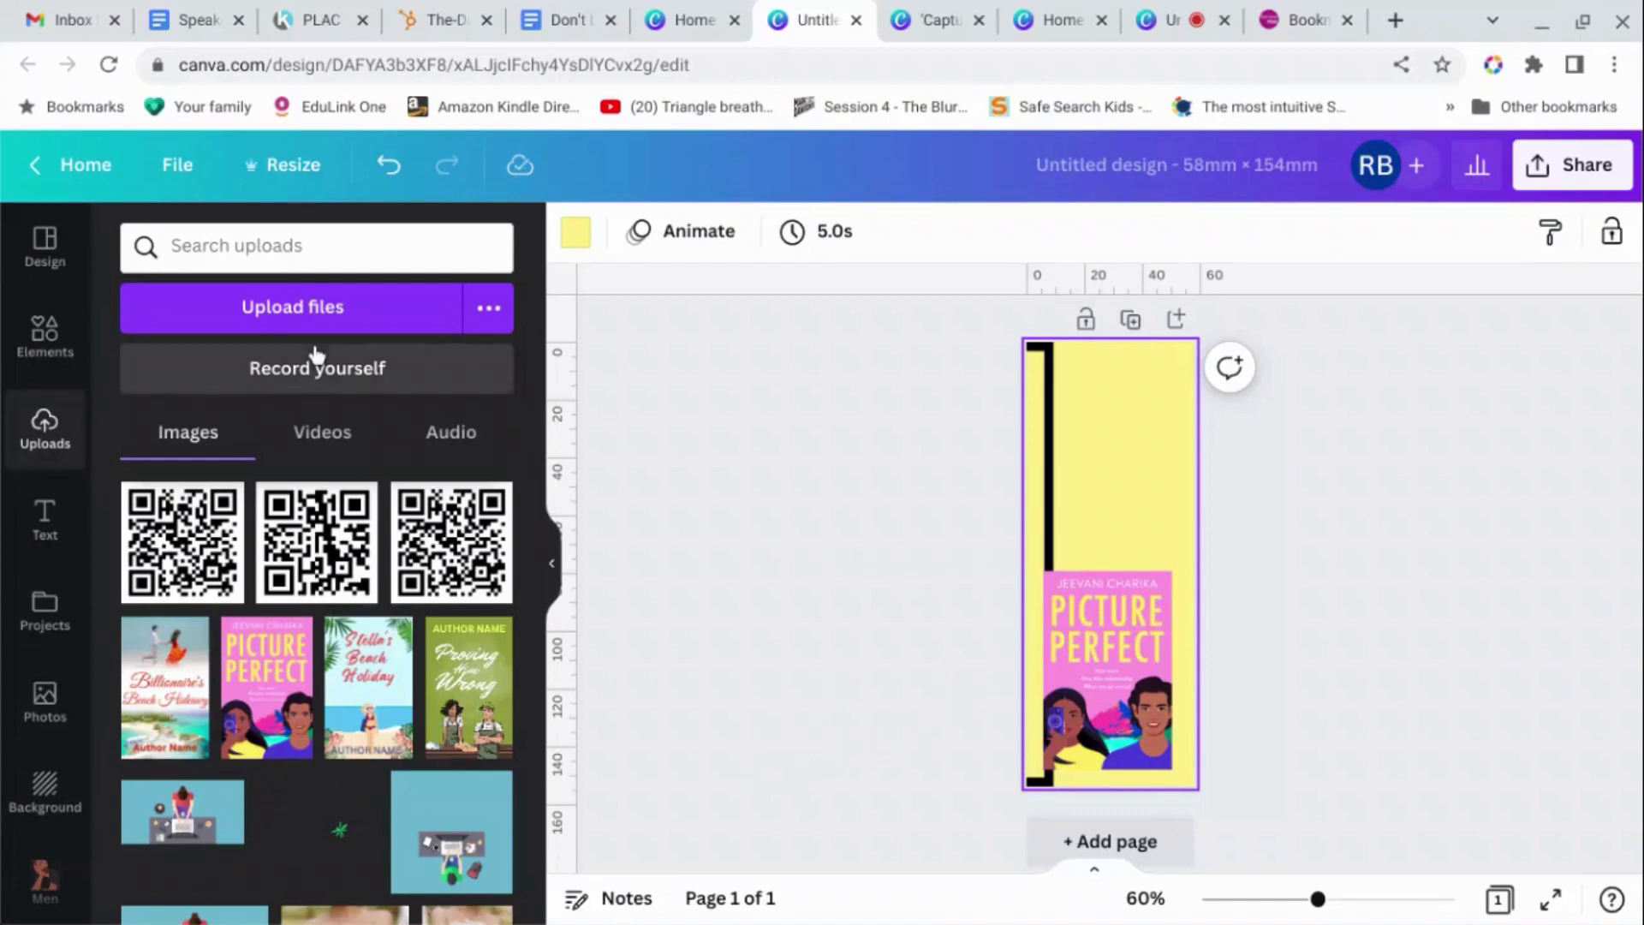
Add a large triangle tilted about 25 degrees at the page's bottom corner.
{"action": "left_click", "coordinate": [45, 336]}
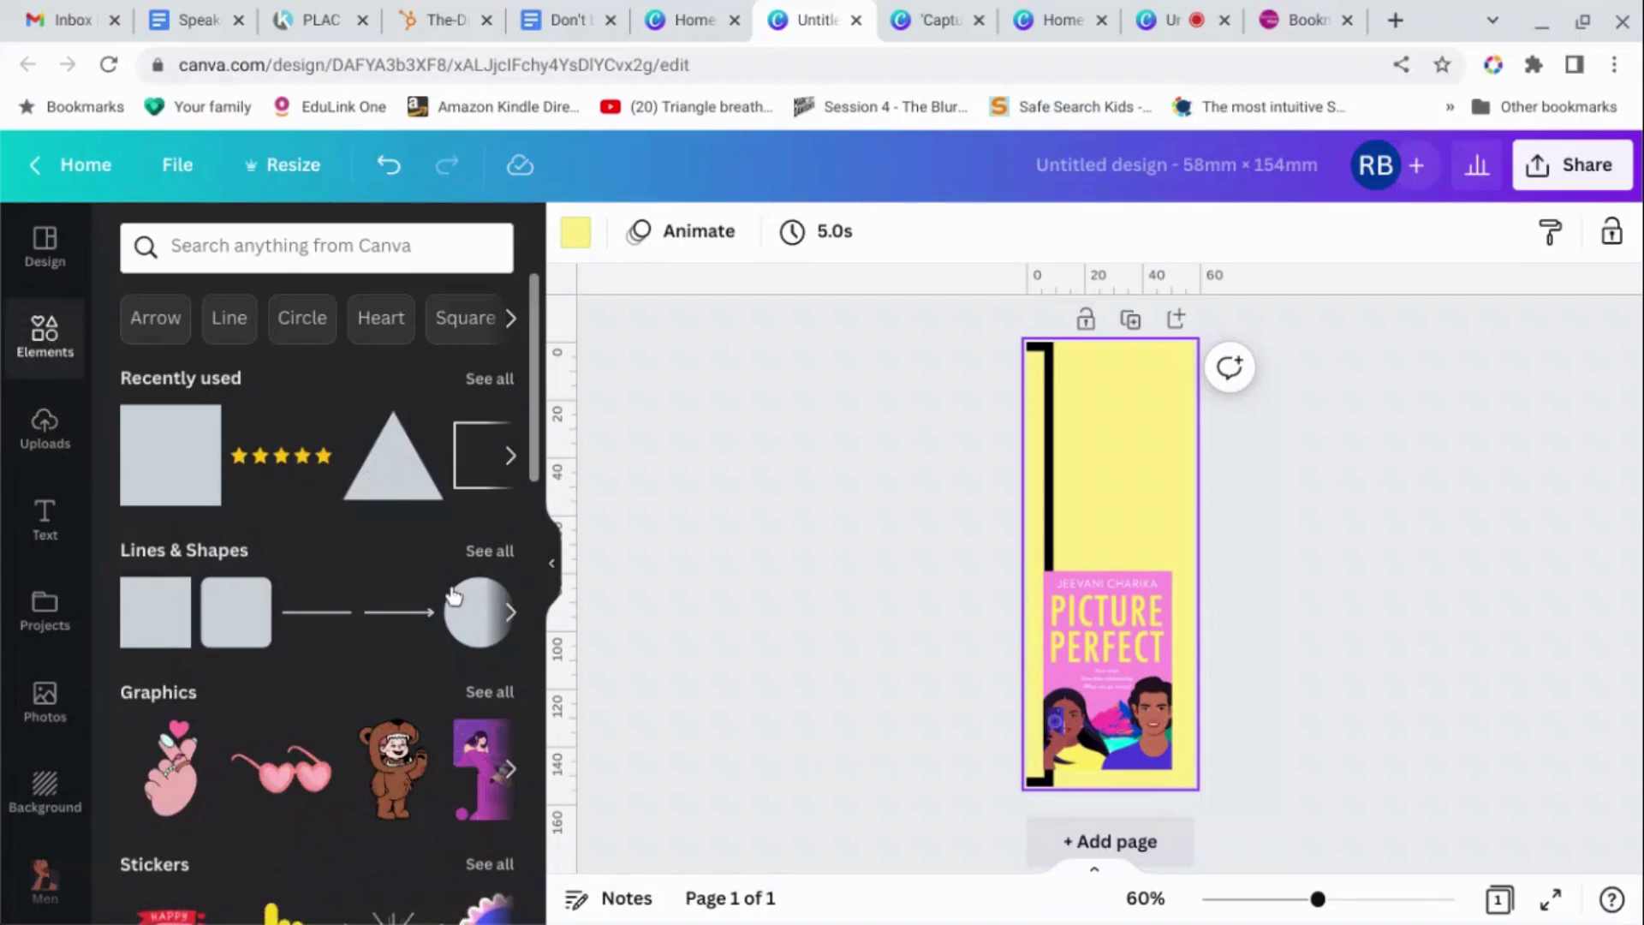
{"action": "left_click", "coordinate": [489, 551]}
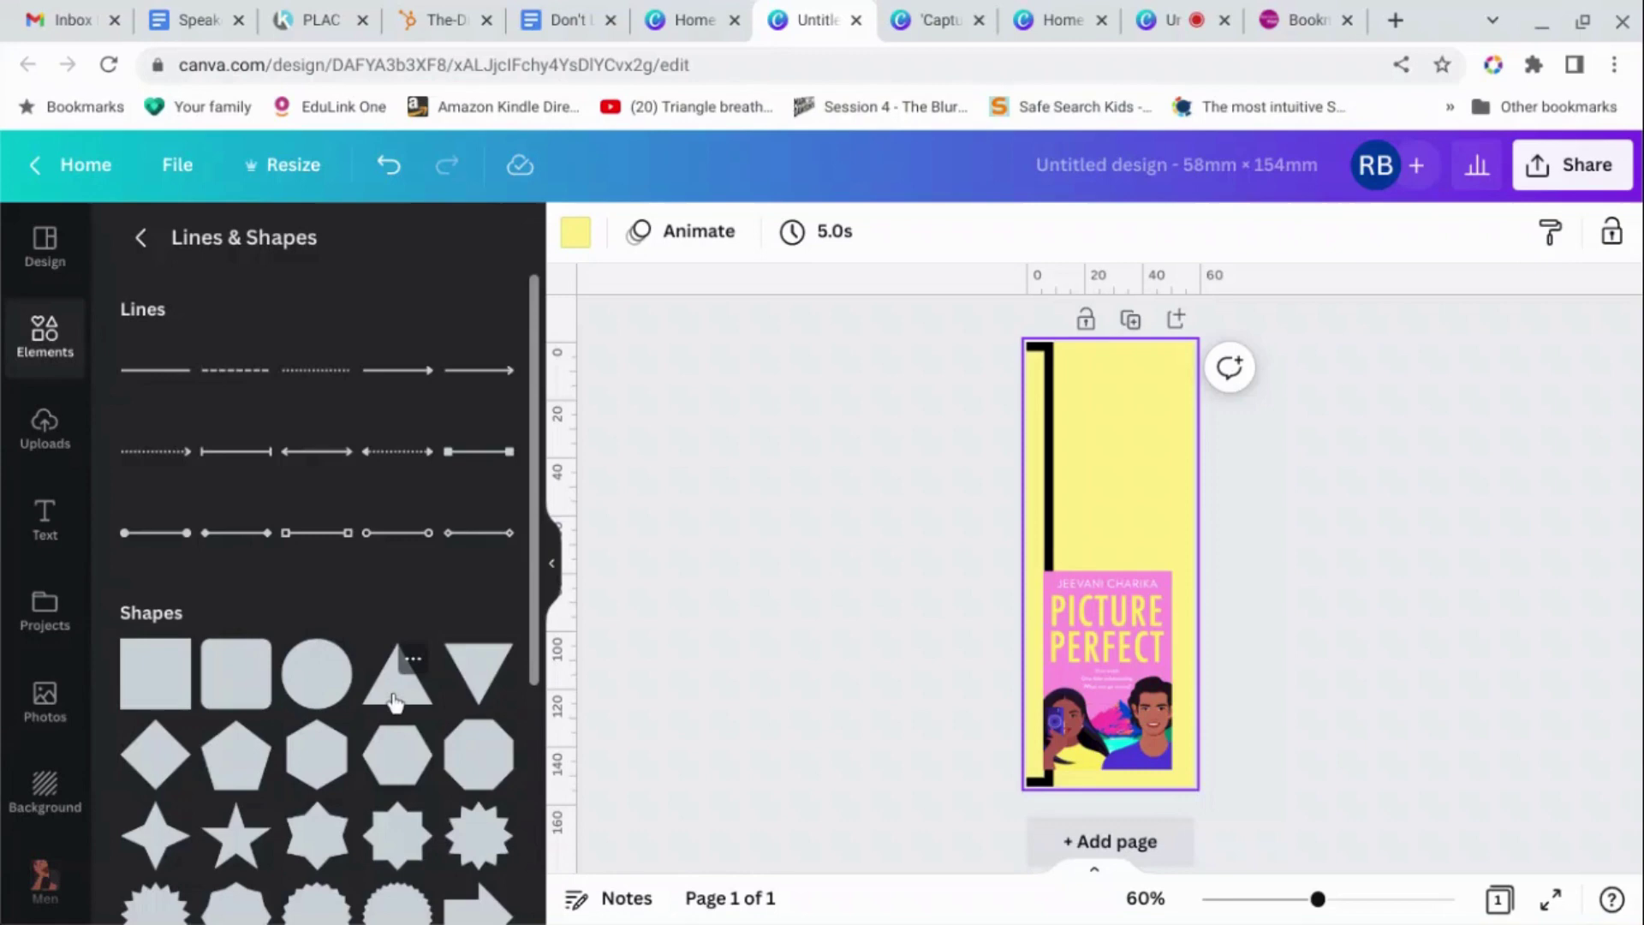
{"action": "left_click", "coordinate": [399, 670]}
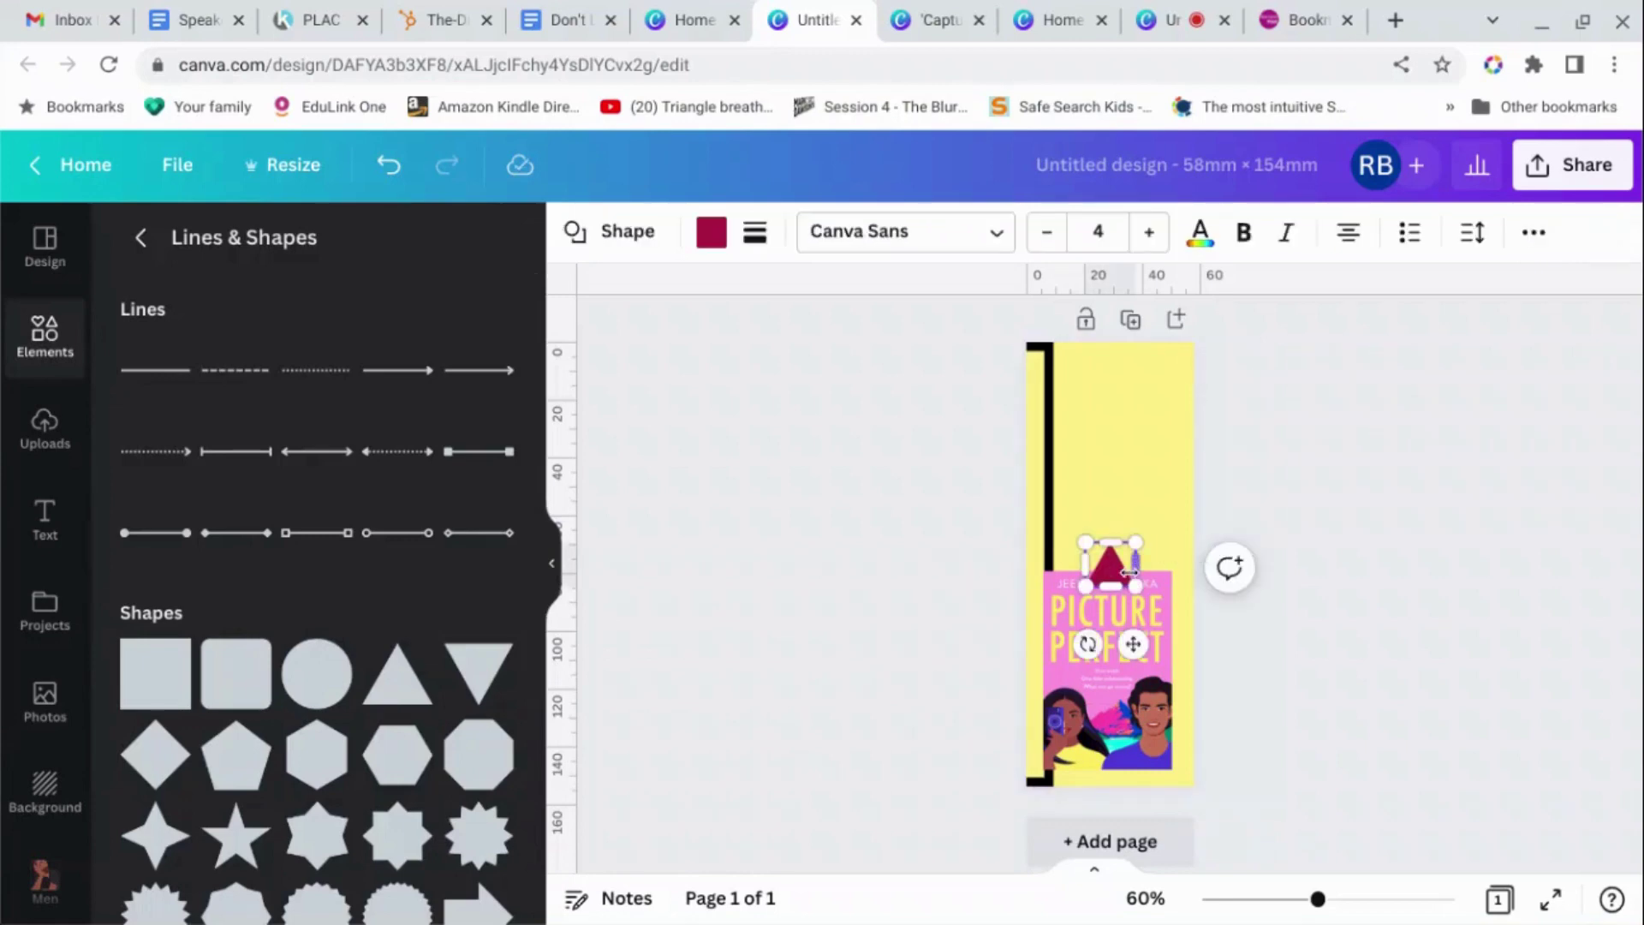
{"action": "left_click_drag", "start_coordinate": [1135, 542], "coordinate": [1232, 458]}
{"action": "left_click_drag", "start_coordinate": [1156, 644], "coordinate": [1107, 635]}
{"action": "left_click_drag", "start_coordinate": [1164, 538], "coordinate": [1098, 760]}
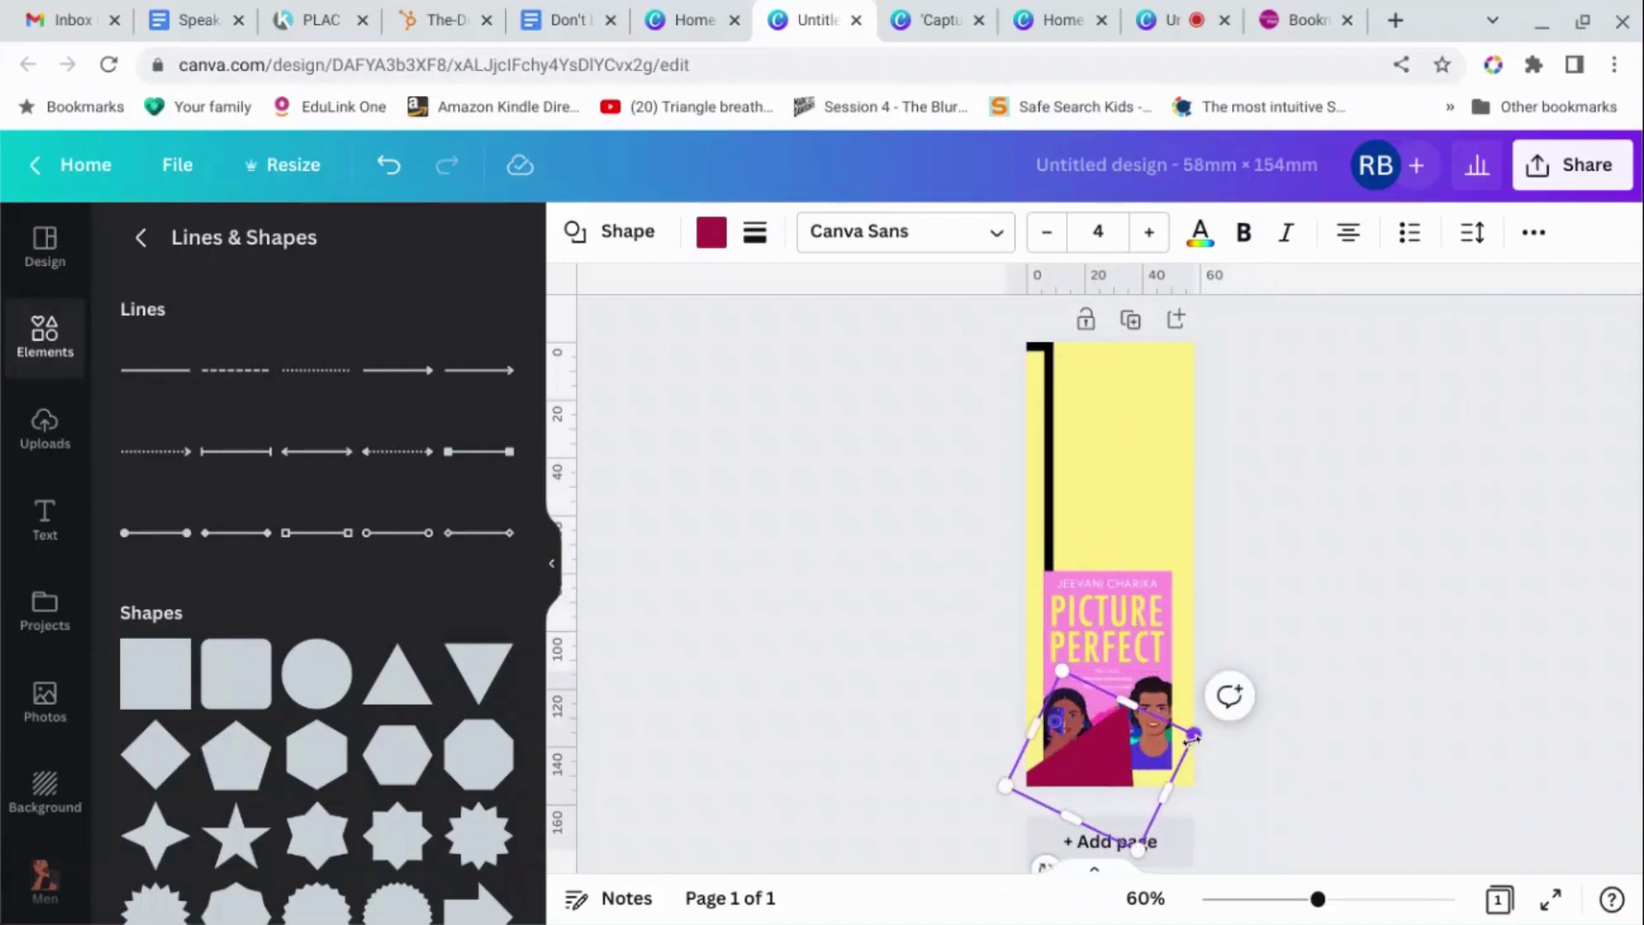
{"action": "left_click_drag", "start_coordinate": [1195, 734], "coordinate": [1285, 622]}
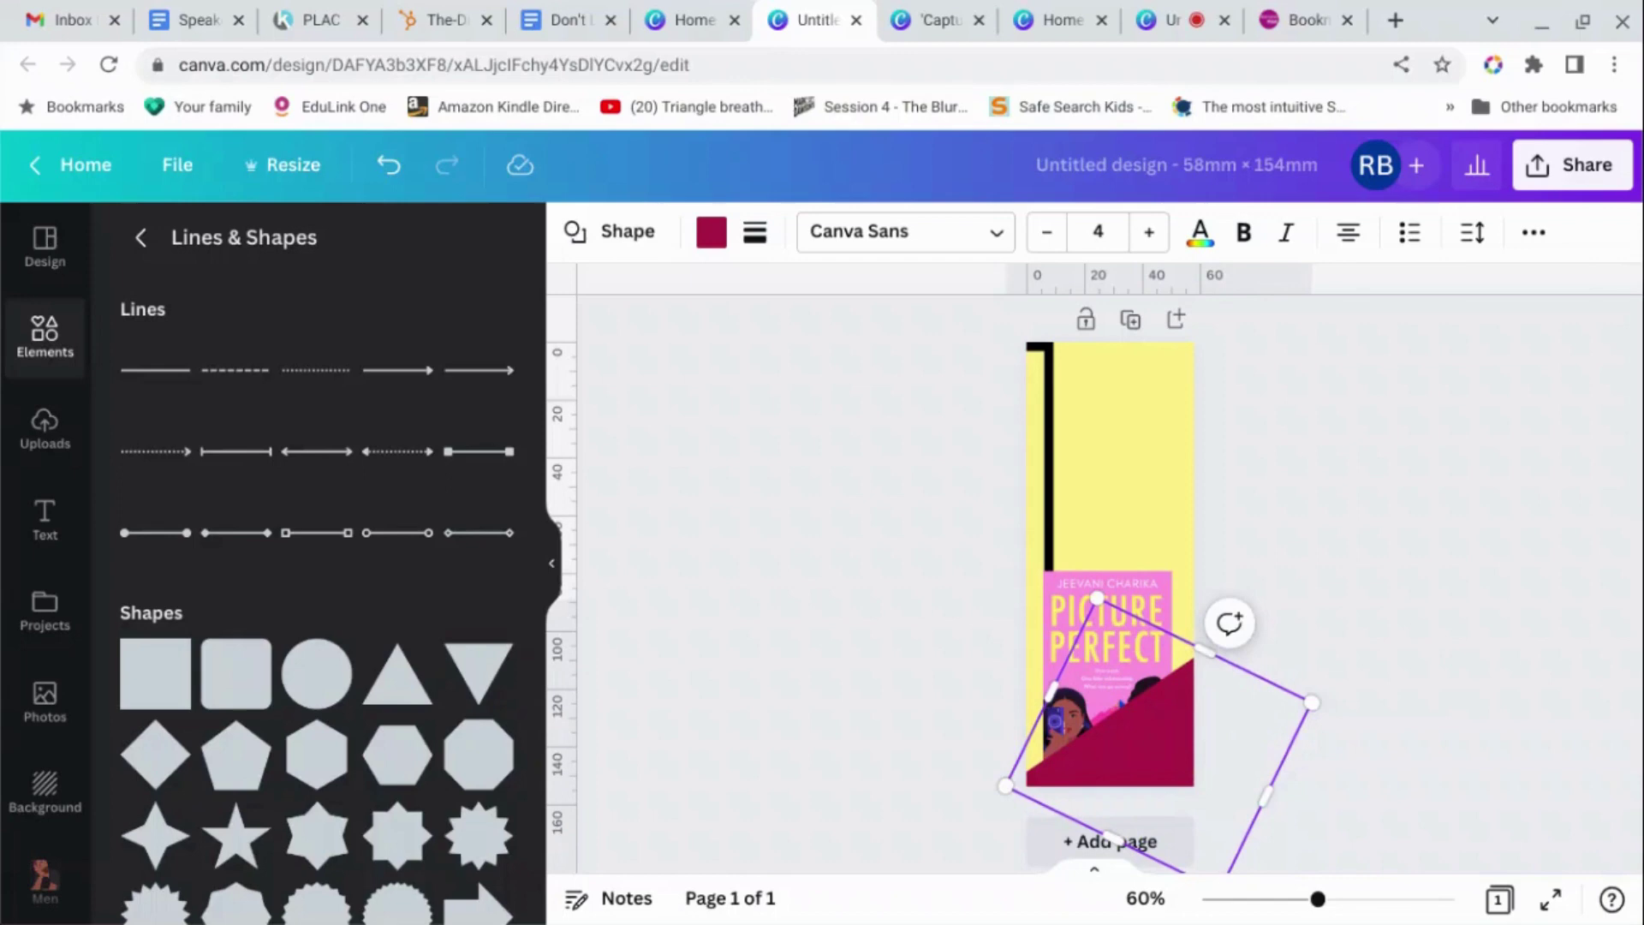
{"action": "left_click", "coordinate": [1384, 561]}
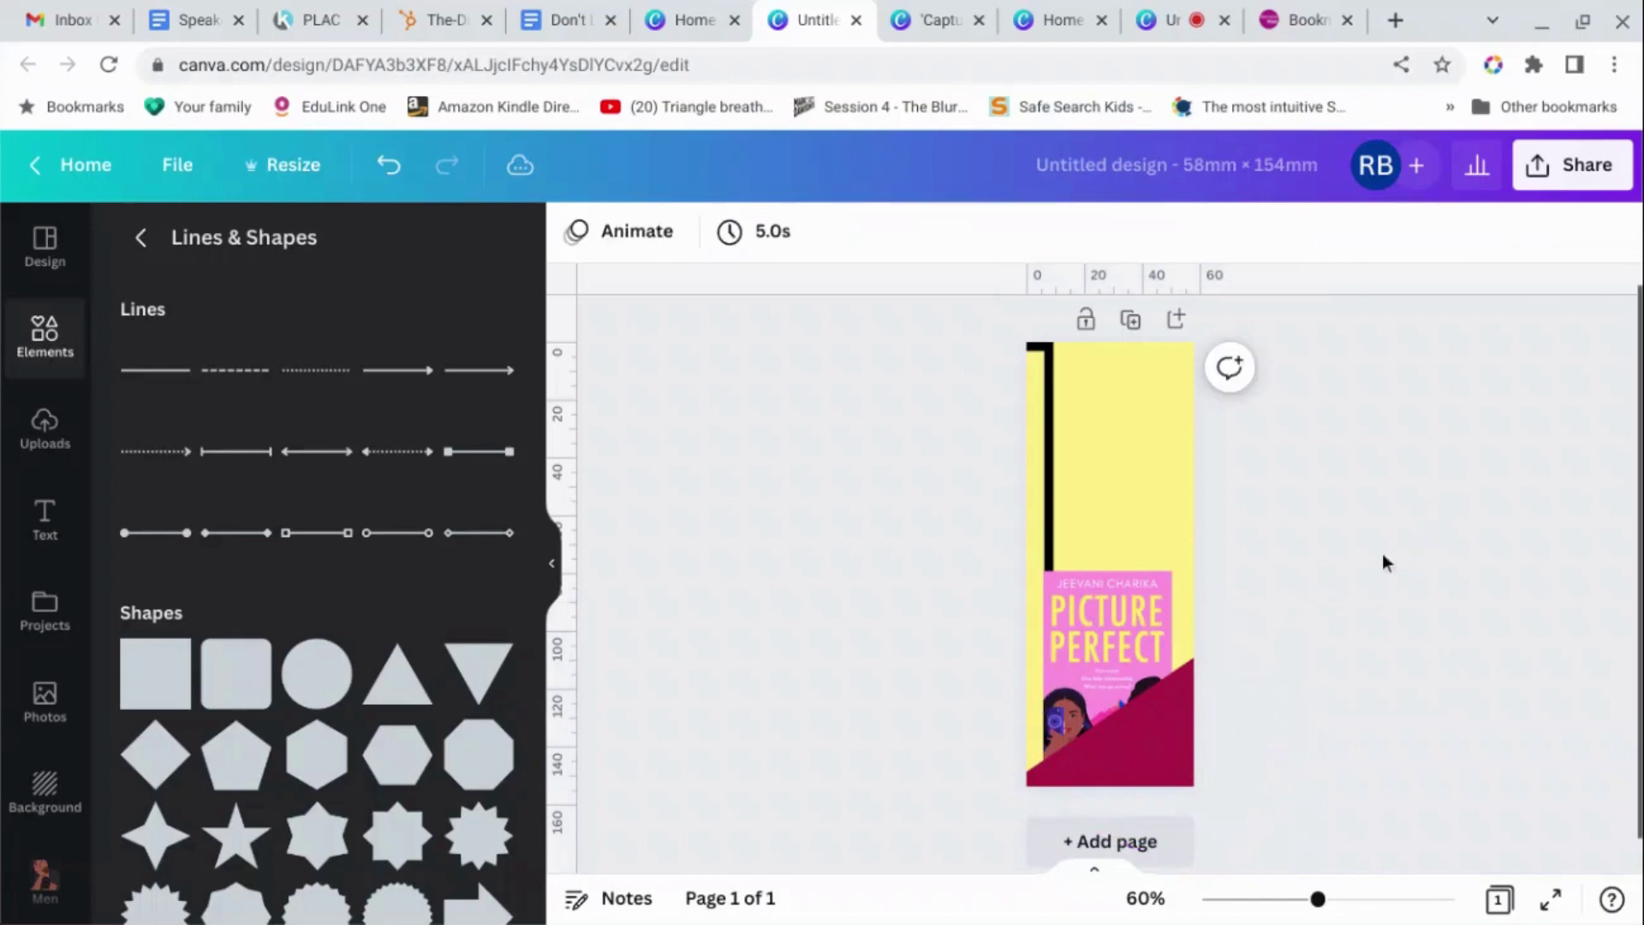
Fill the triangle pink and send it backward behind the book cover.
{"action": "left_click", "coordinate": [1169, 768]}
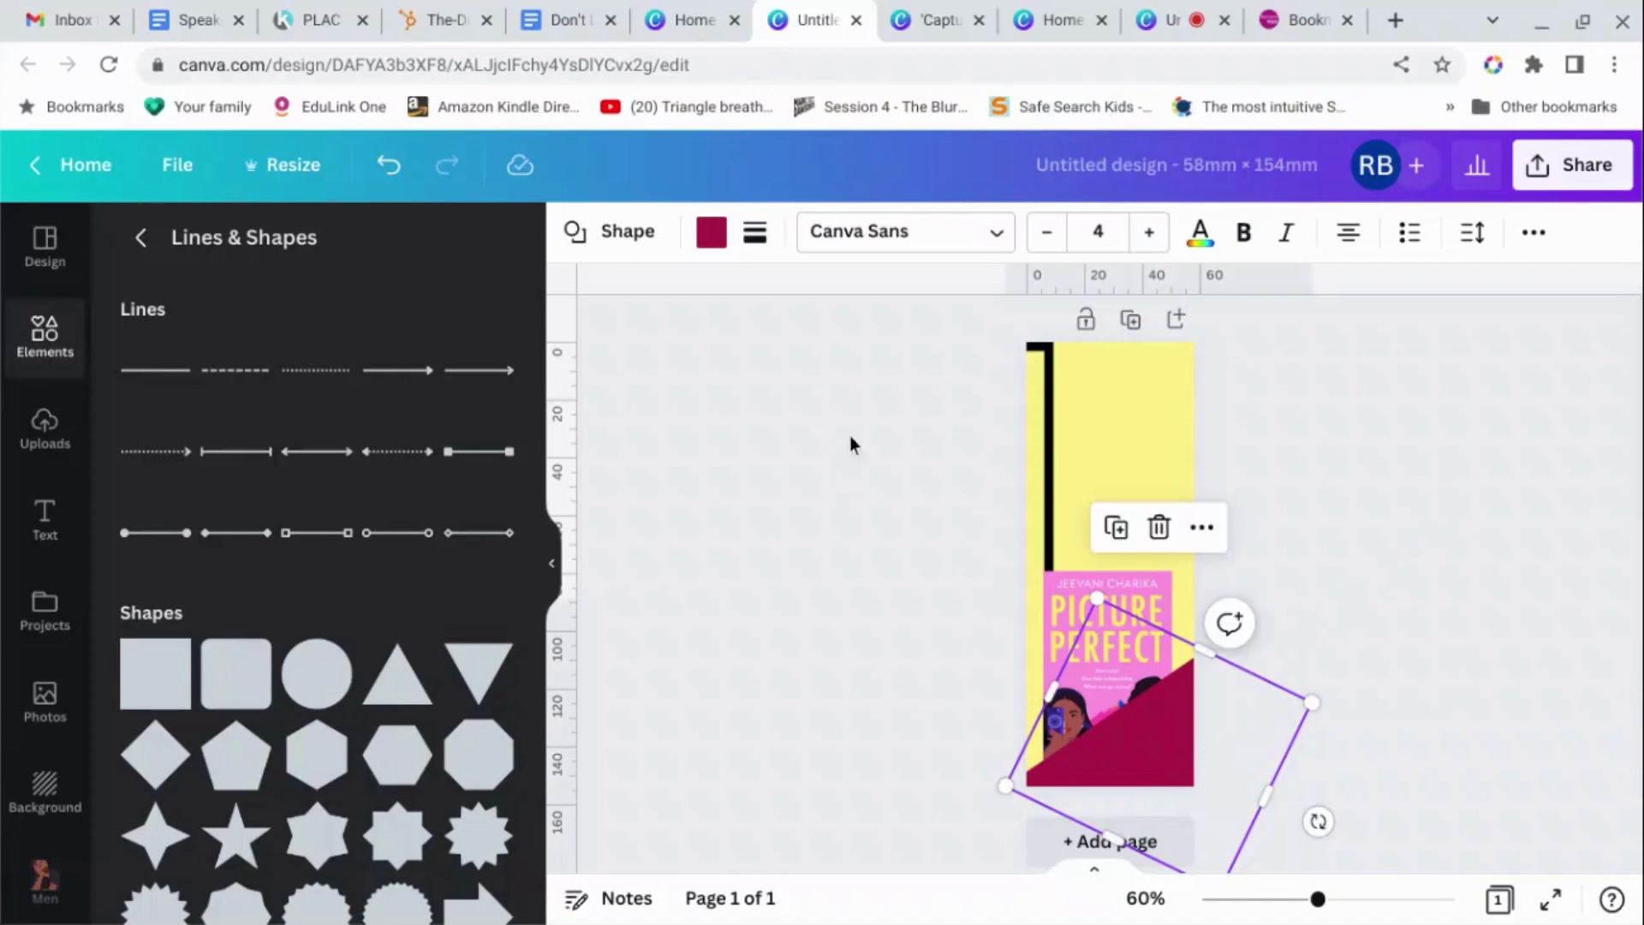
{"action": "left_click", "coordinate": [709, 239]}
{"action": "left_click", "coordinate": [210, 903]}
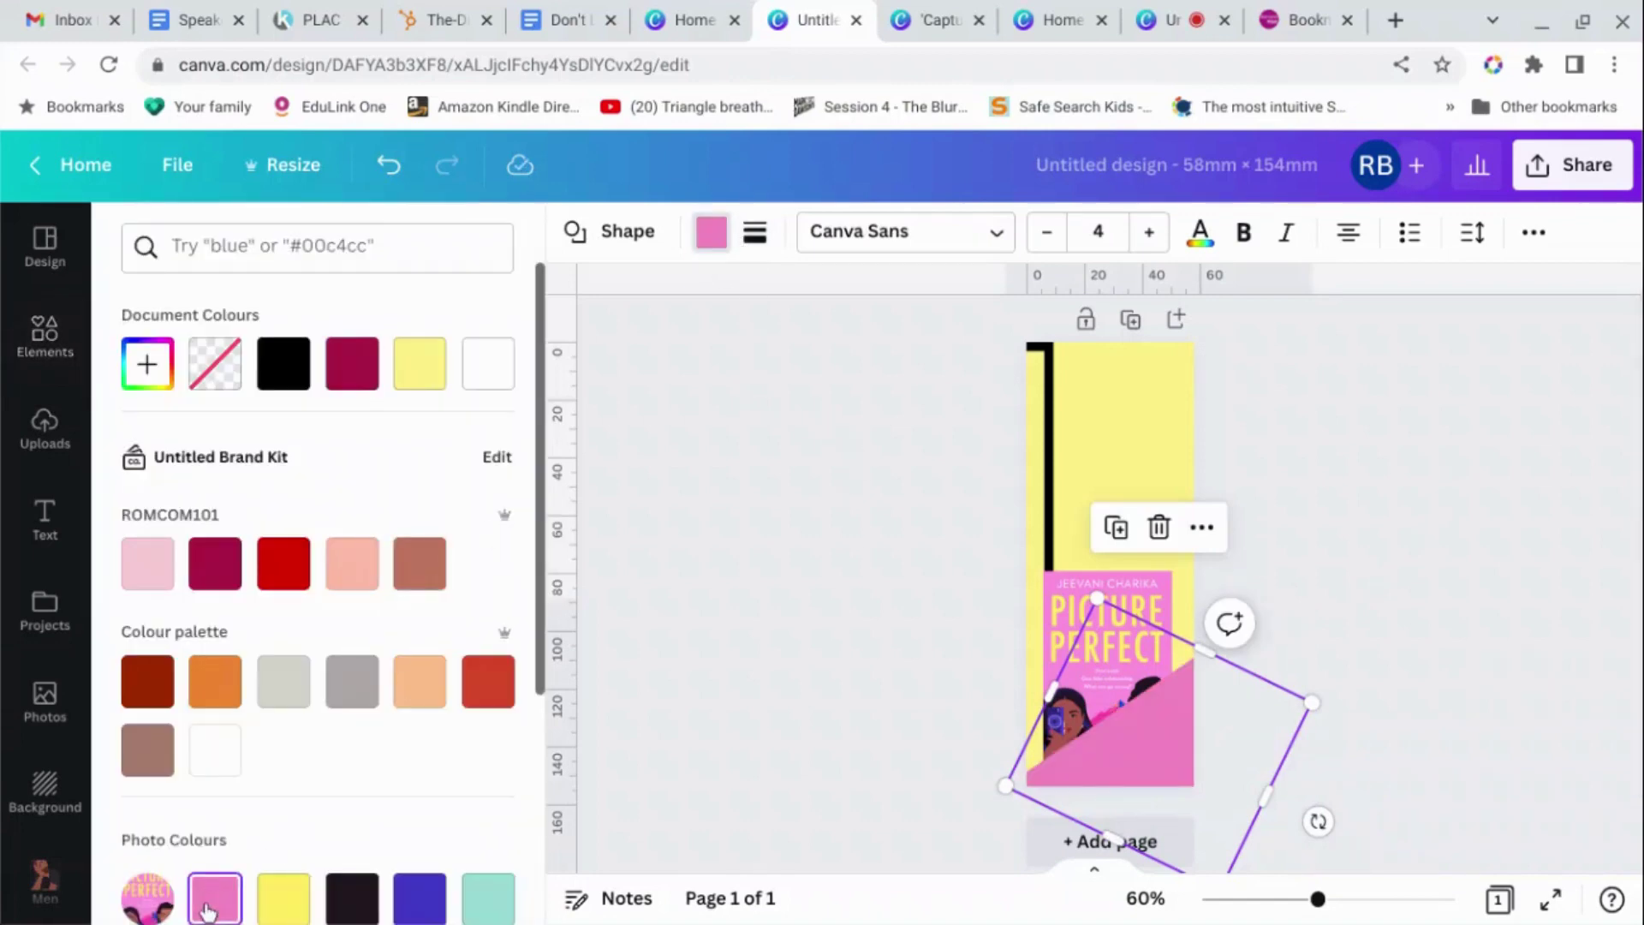
{"action": "key", "text": "Escape"}
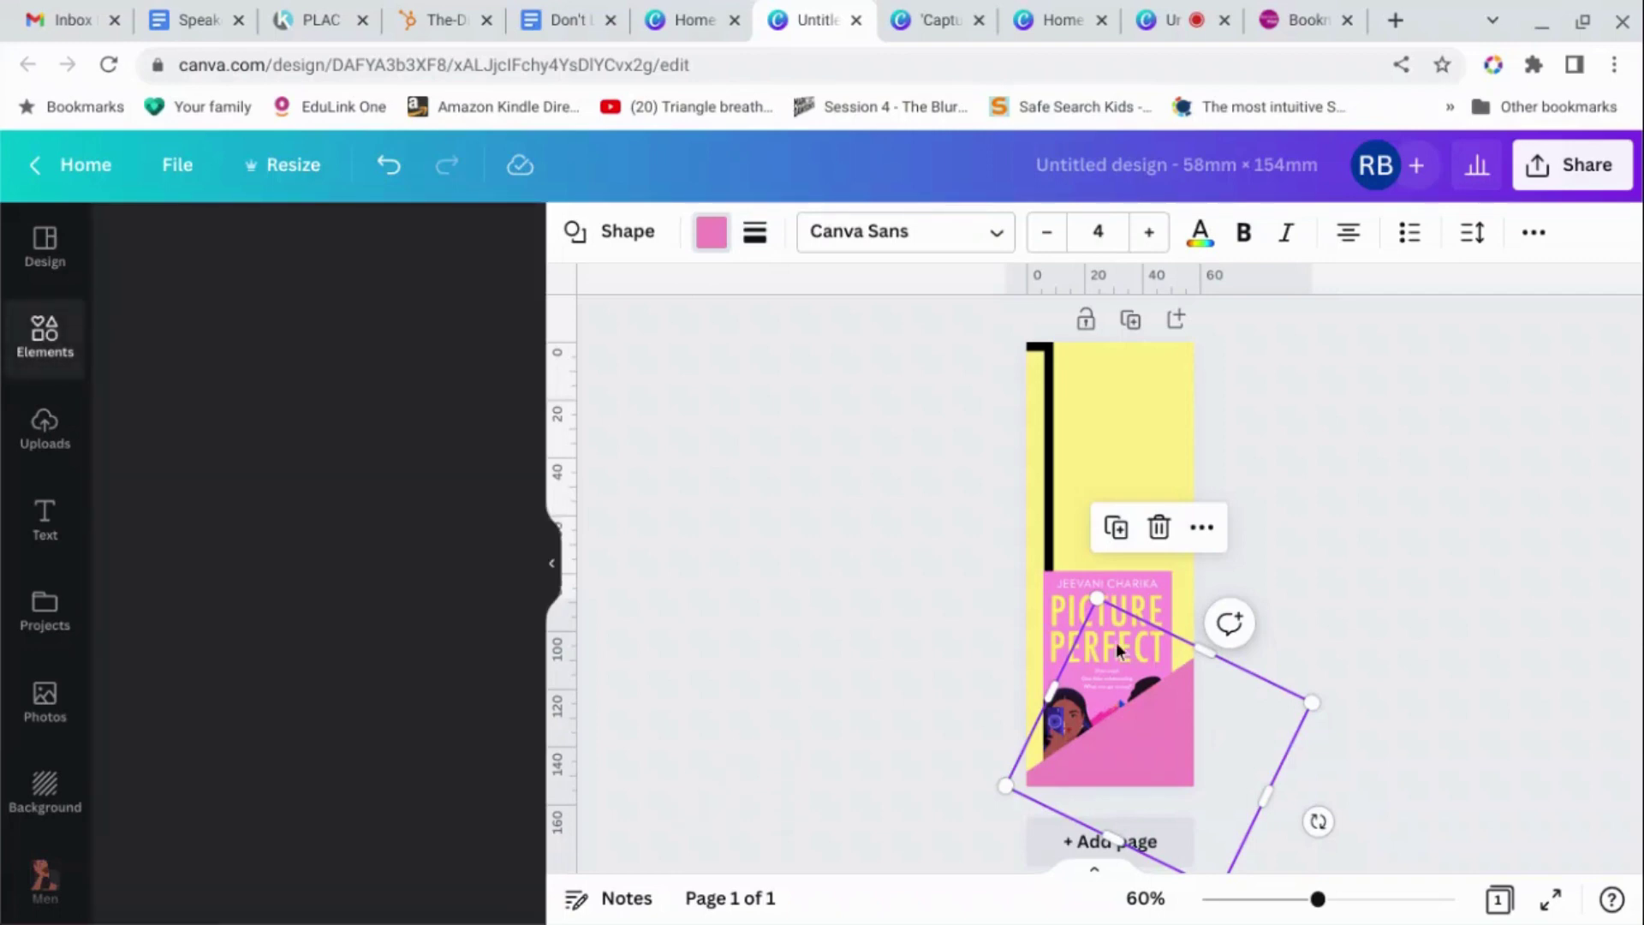
{"action": "left_click", "coordinate": [1534, 232]}
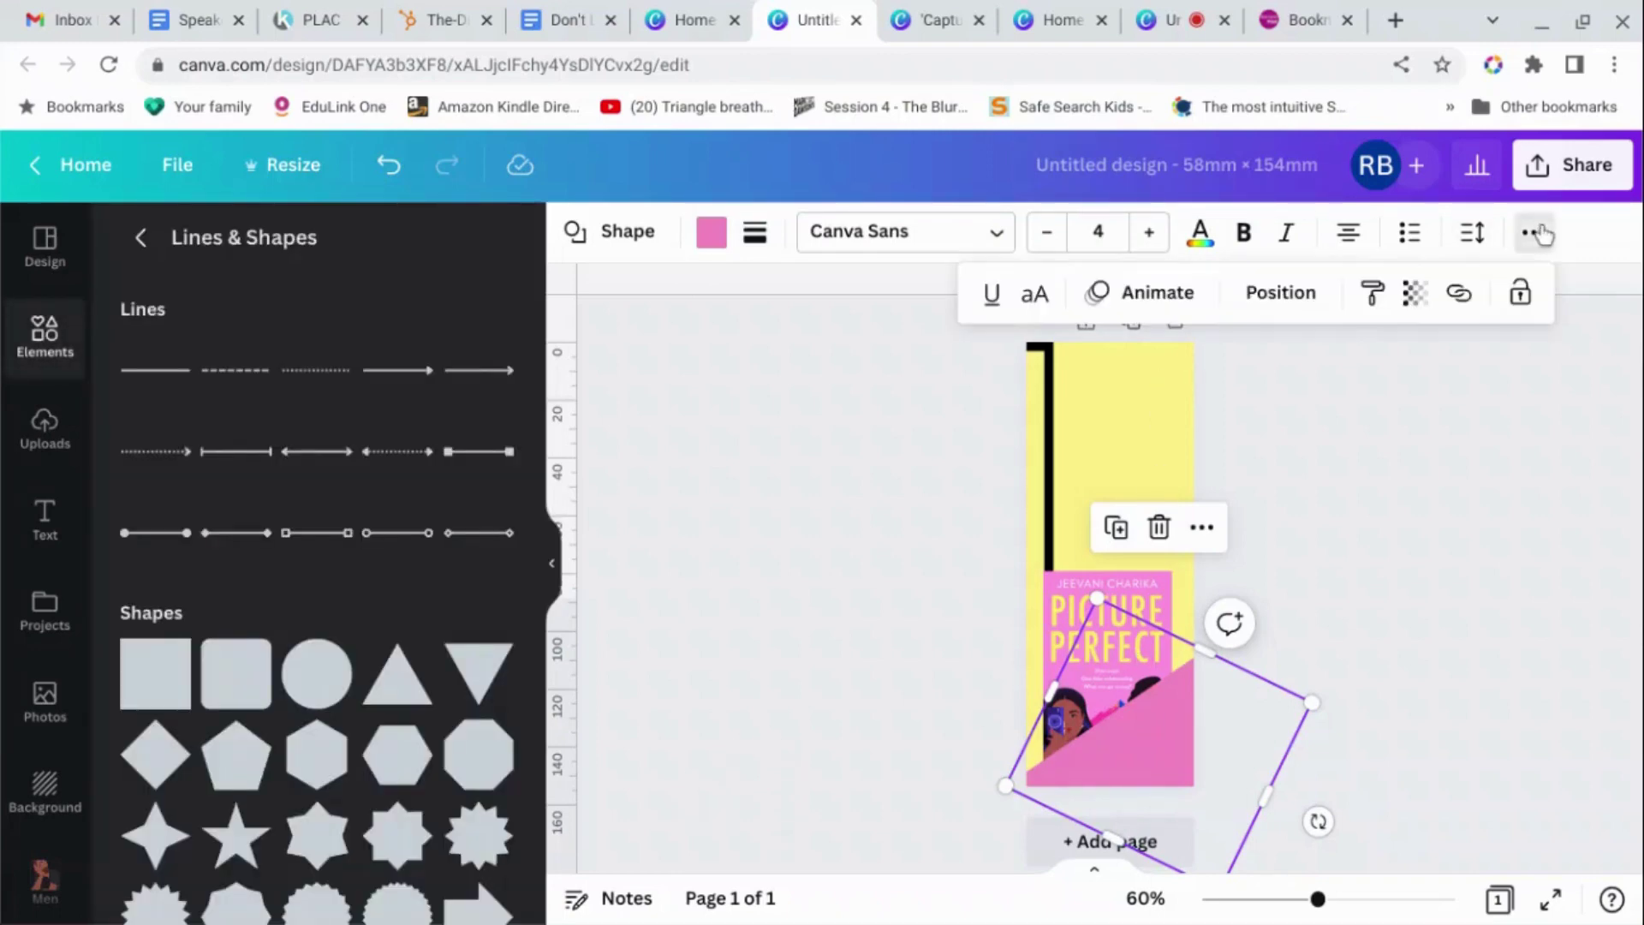
{"action": "left_click", "coordinate": [1271, 301]}
{"action": "left_click", "coordinate": [1158, 370]}
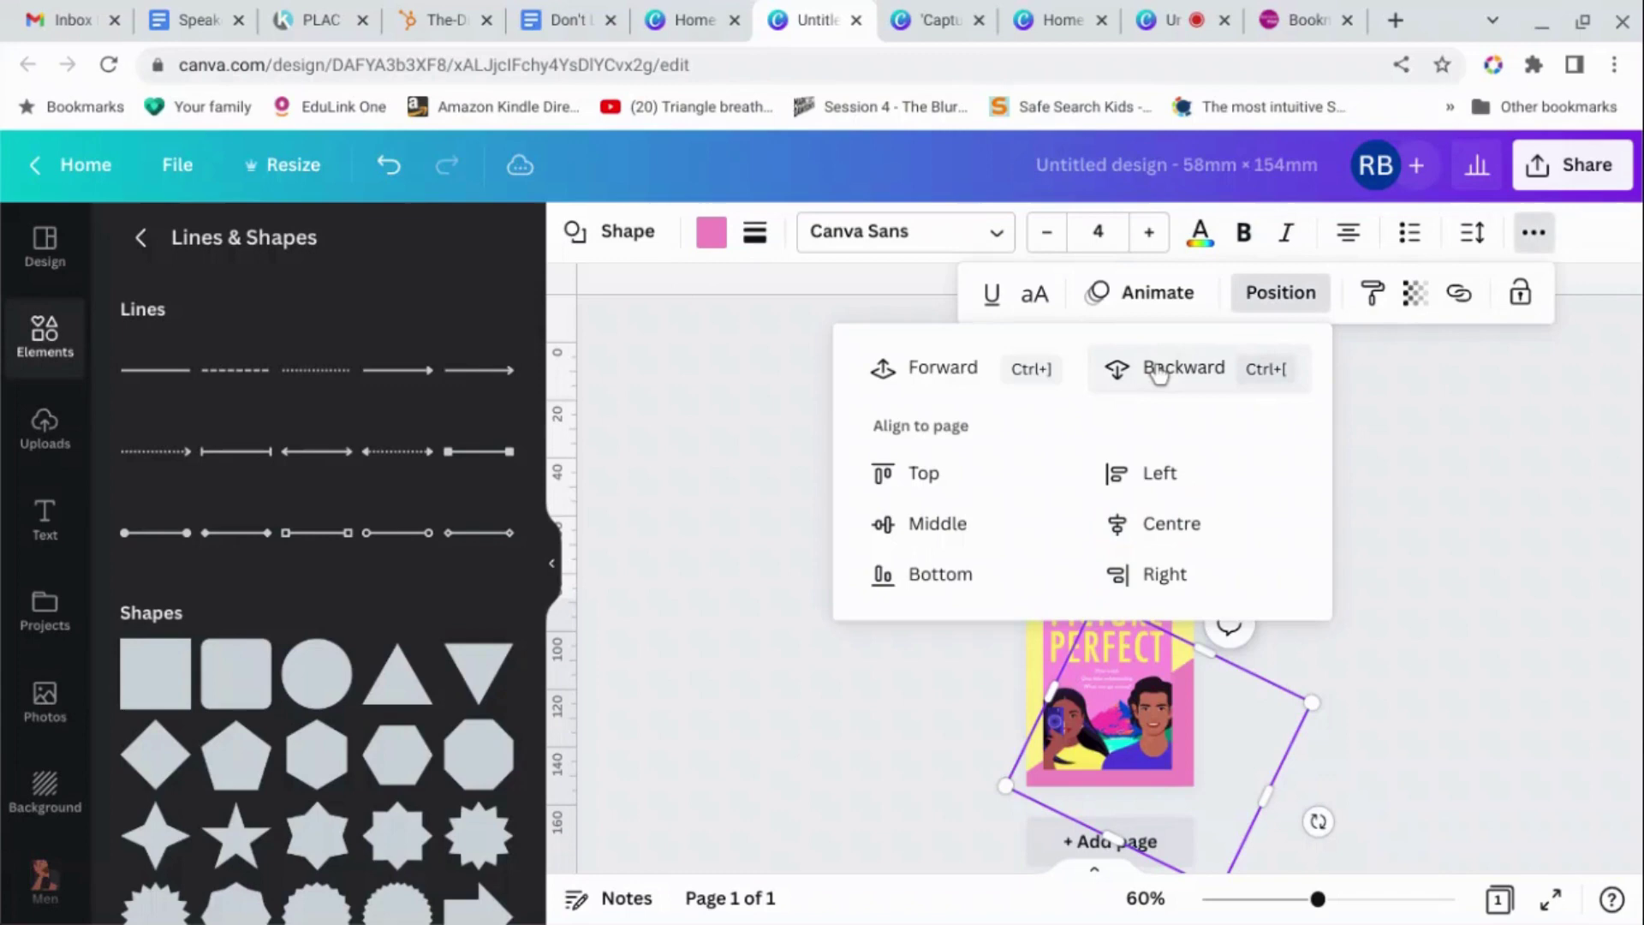
{"action": "left_click", "coordinate": [1519, 542]}
{"action": "left_click", "coordinate": [1518, 542]}
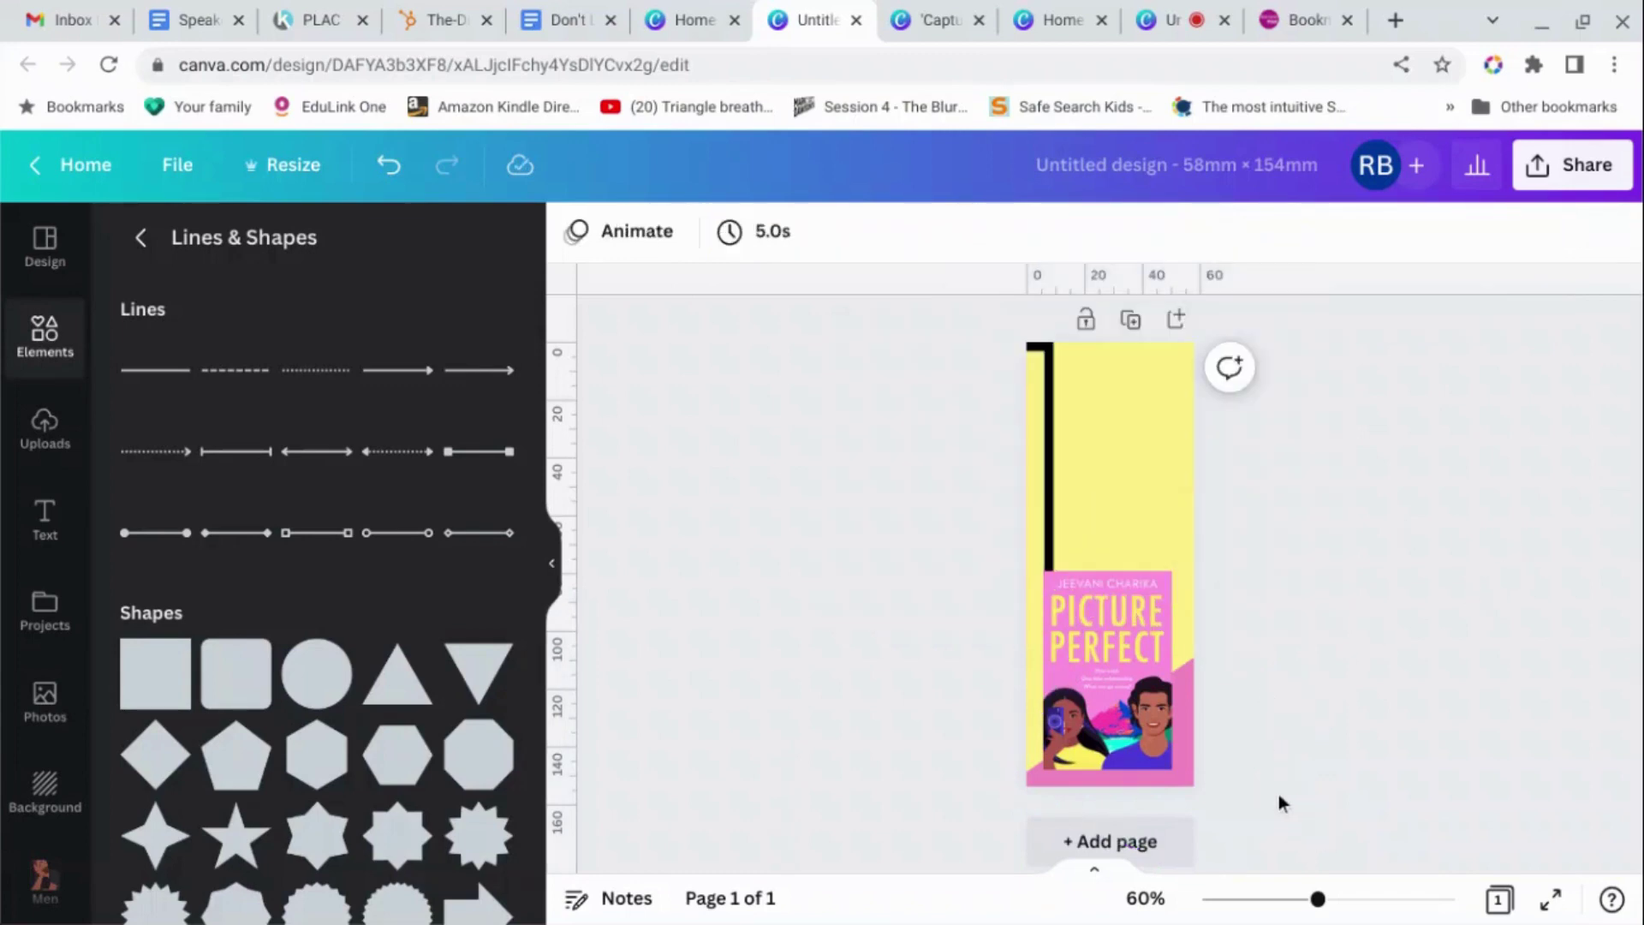
Nudge the pink triangle up and left, then apply a drop shadow to the book cover.
{"action": "left_click", "coordinate": [1194, 729]}
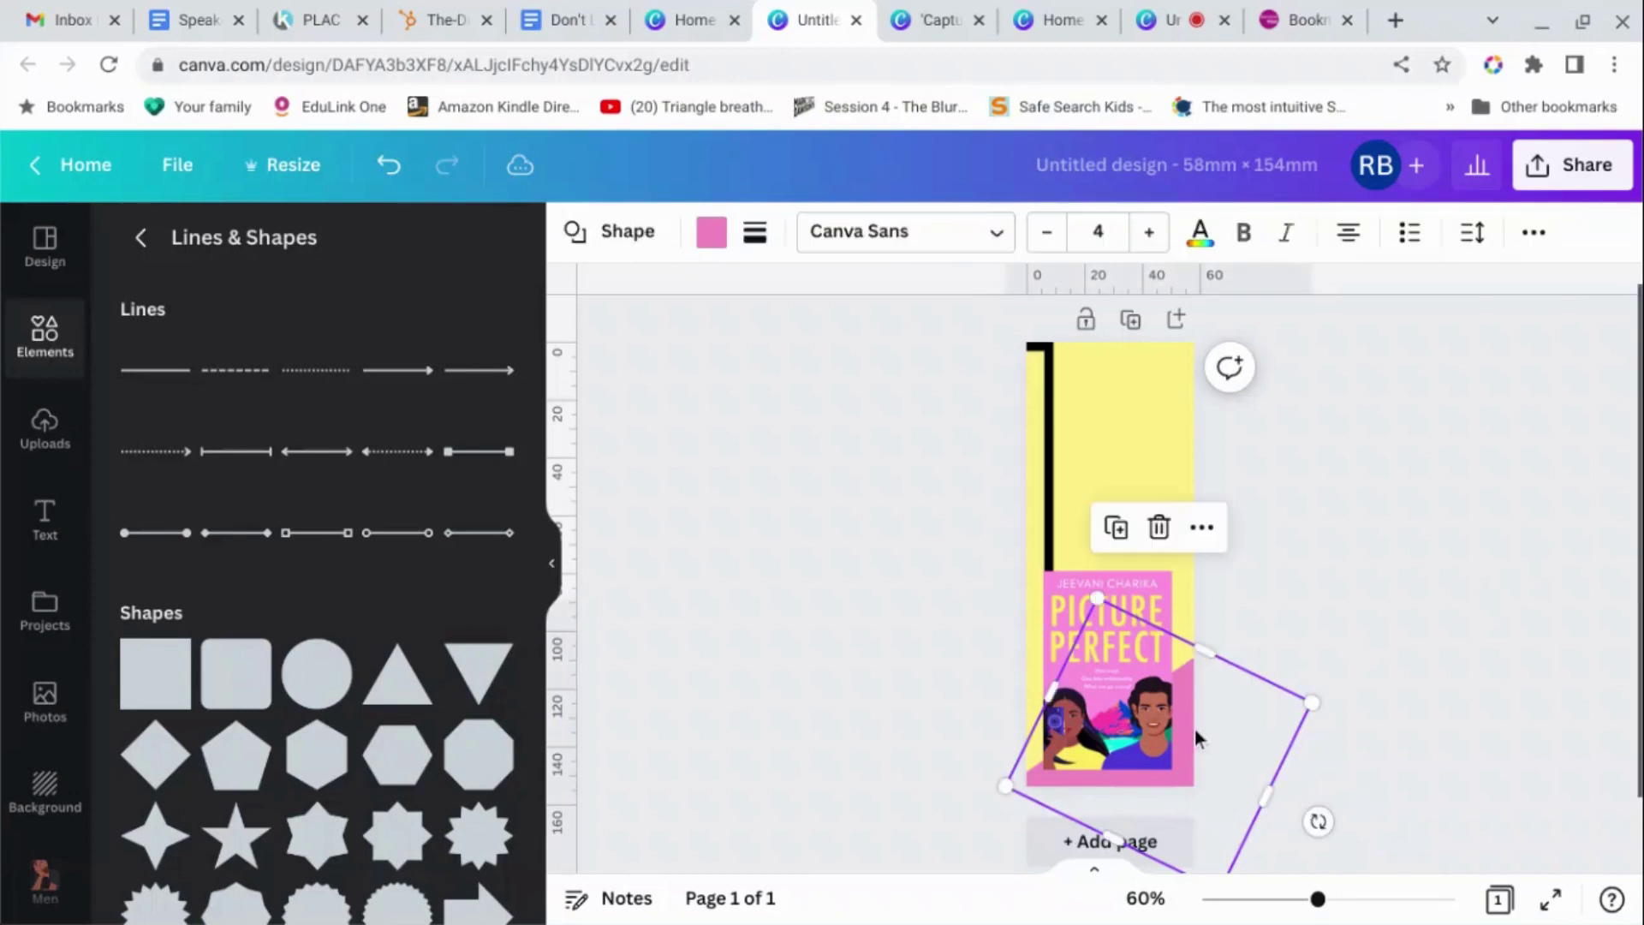
{"action": "left_click_drag", "start_coordinate": [1194, 729], "coordinate": [1181, 716]}
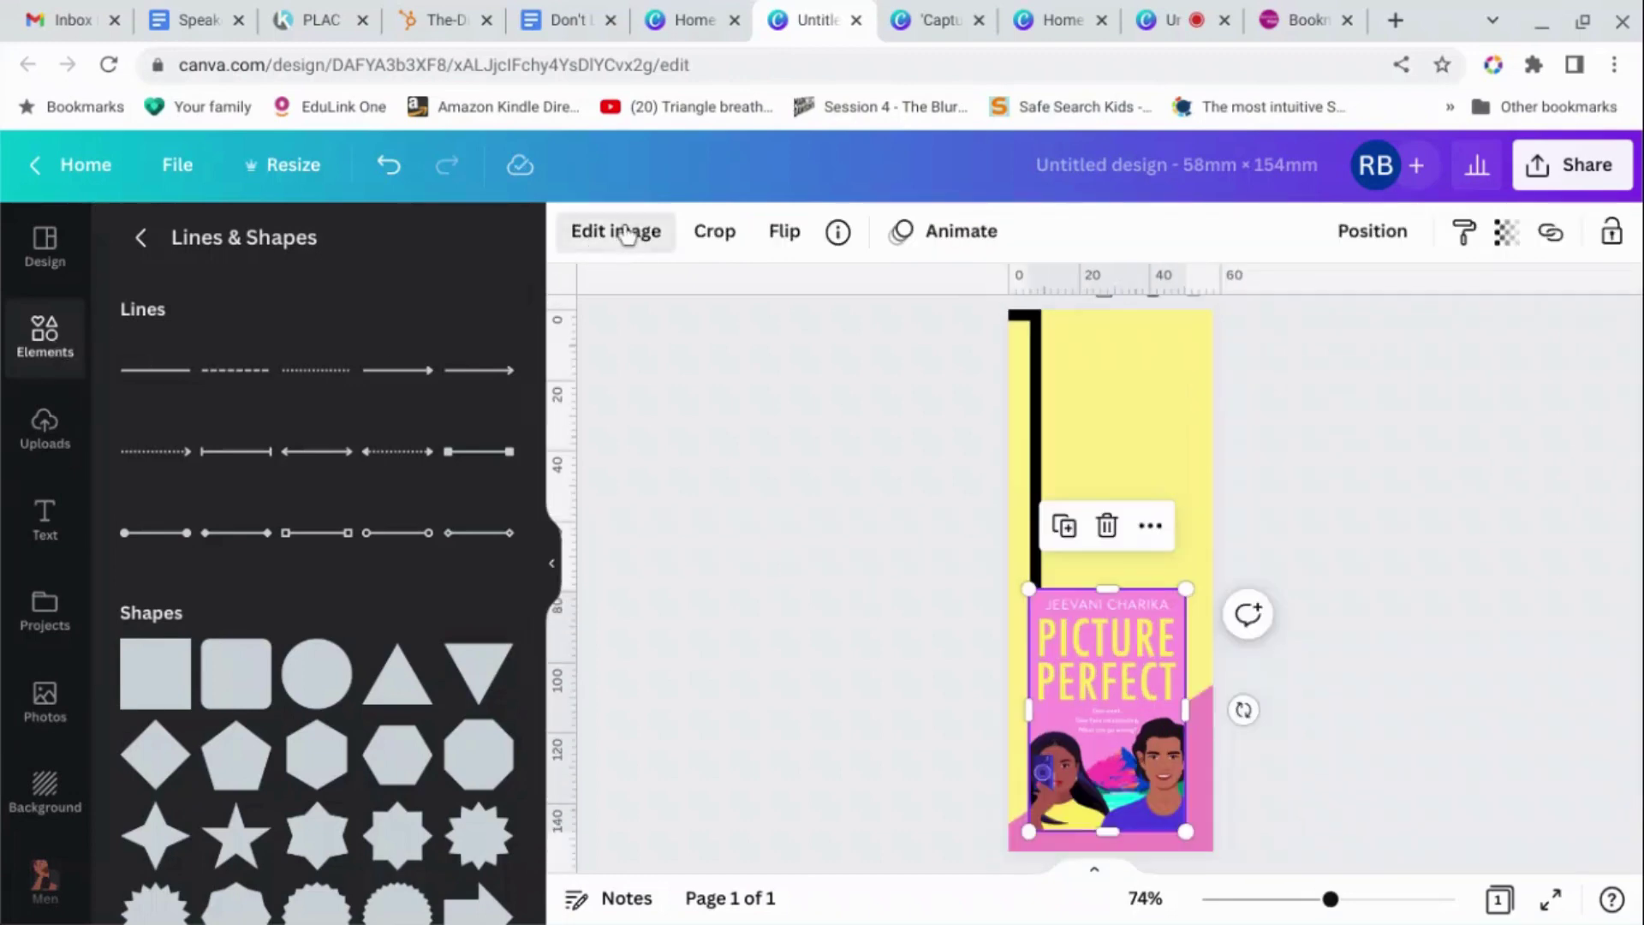
{"action": "left_click", "coordinate": [616, 231]}
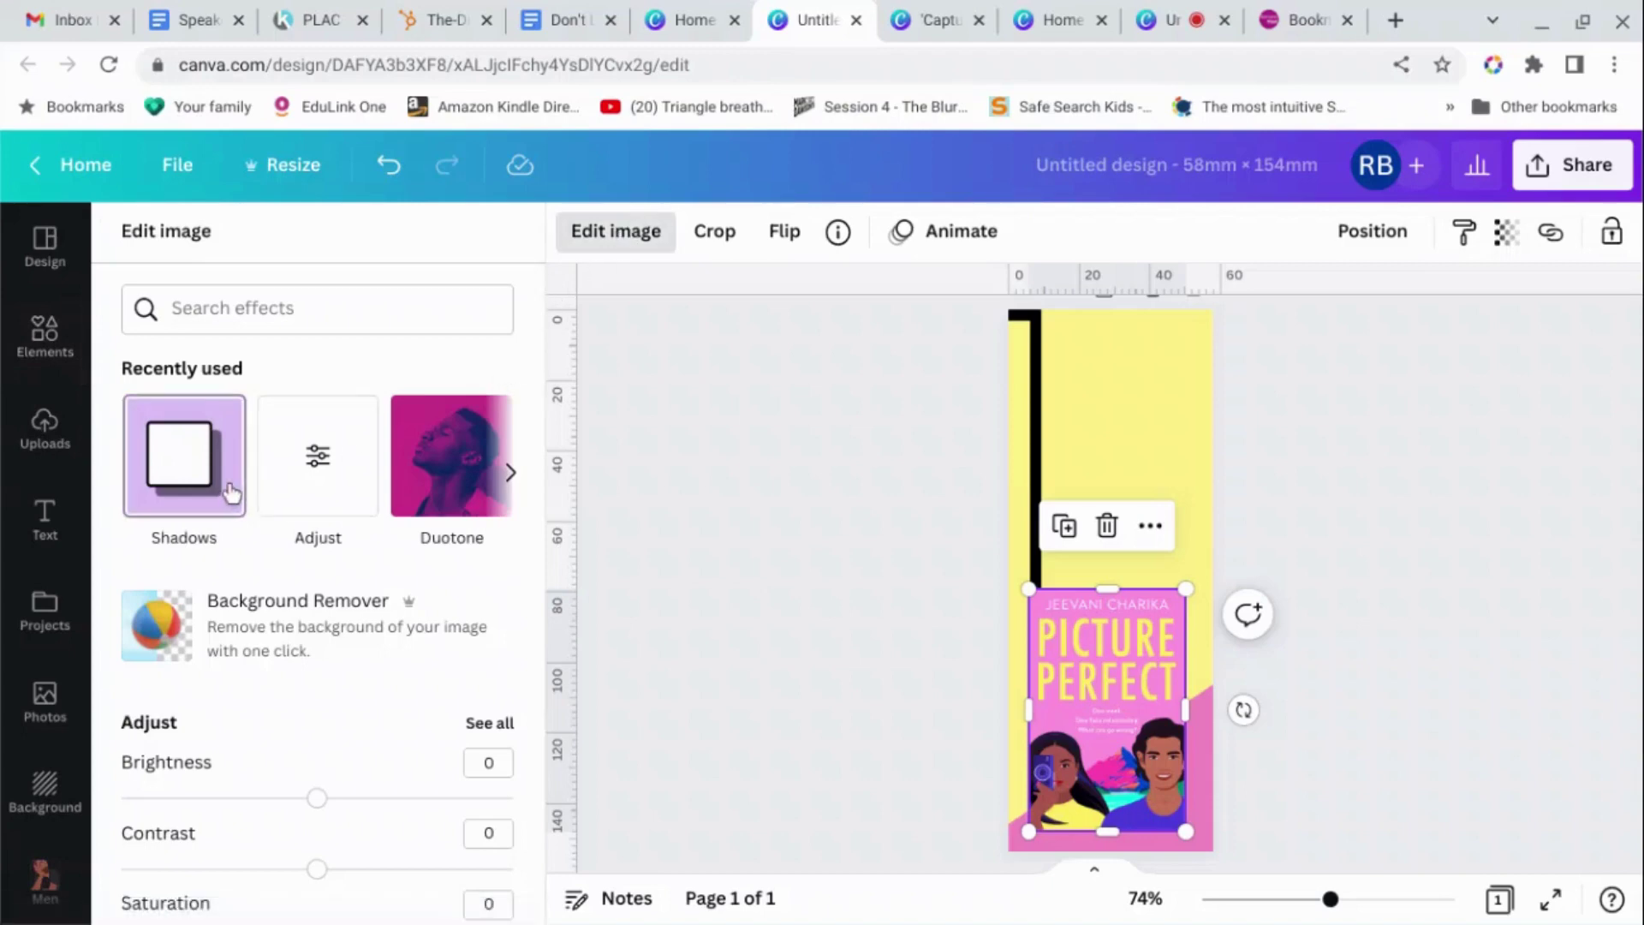
{"action": "scroll", "coordinate": [228, 505], "scroll_direction": "down", "scroll_amount": 4}
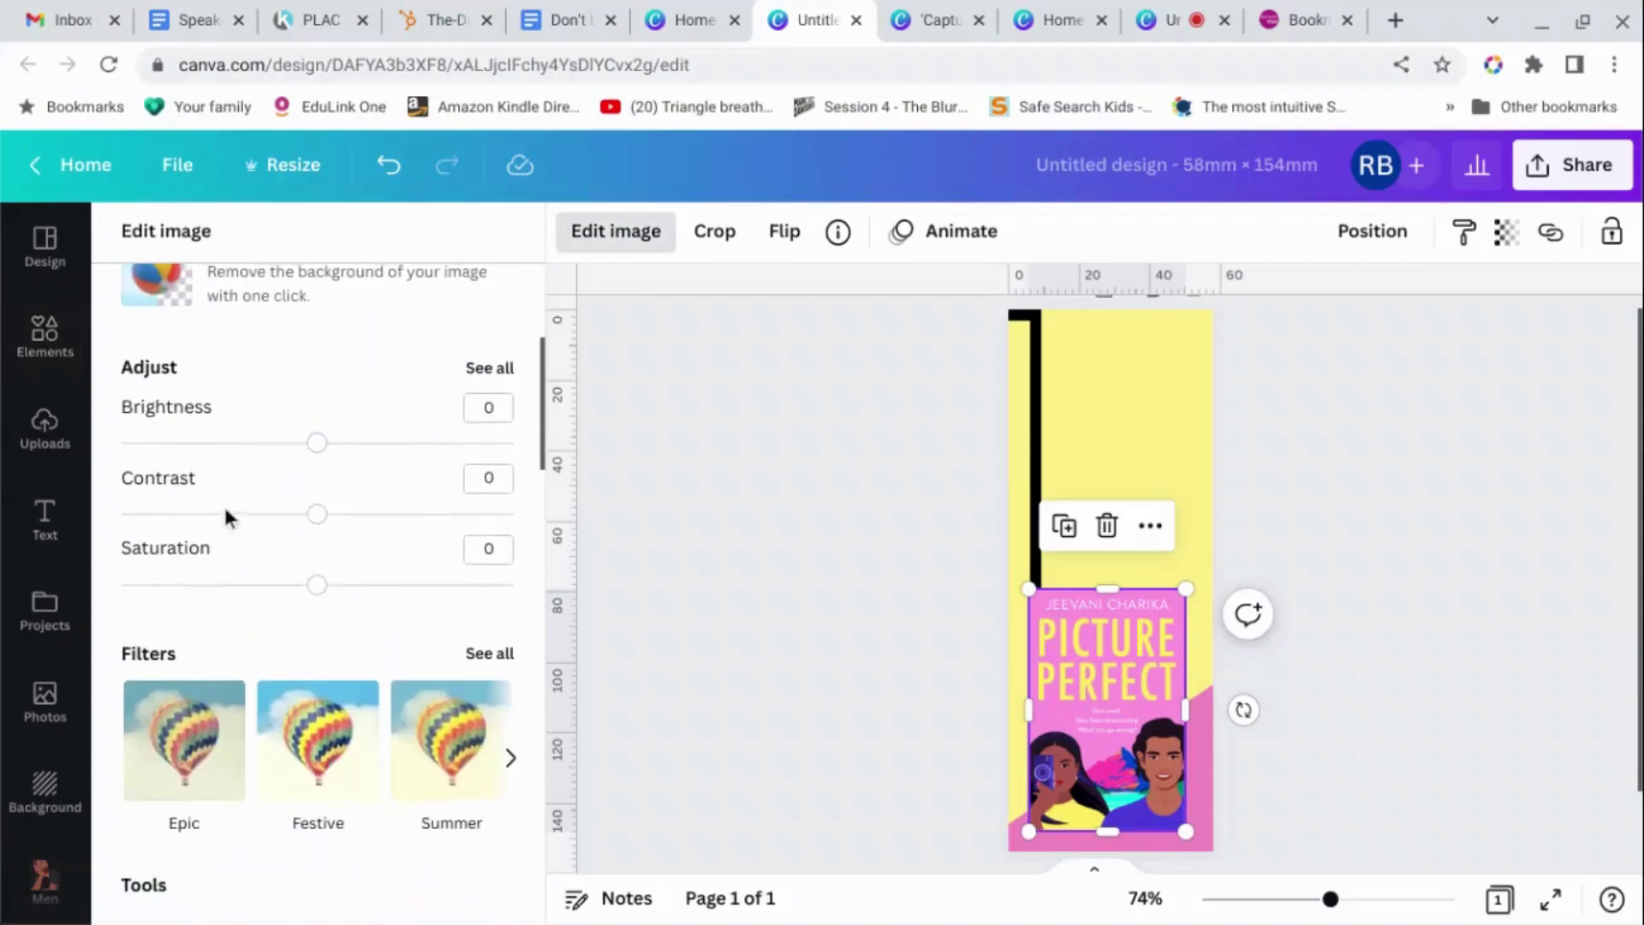
{"action": "scroll", "coordinate": [228, 514], "scroll_direction": "up", "scroll_amount": 2}
{"action": "scroll", "coordinate": [230, 518], "scroll_direction": "down", "scroll_amount": 2}
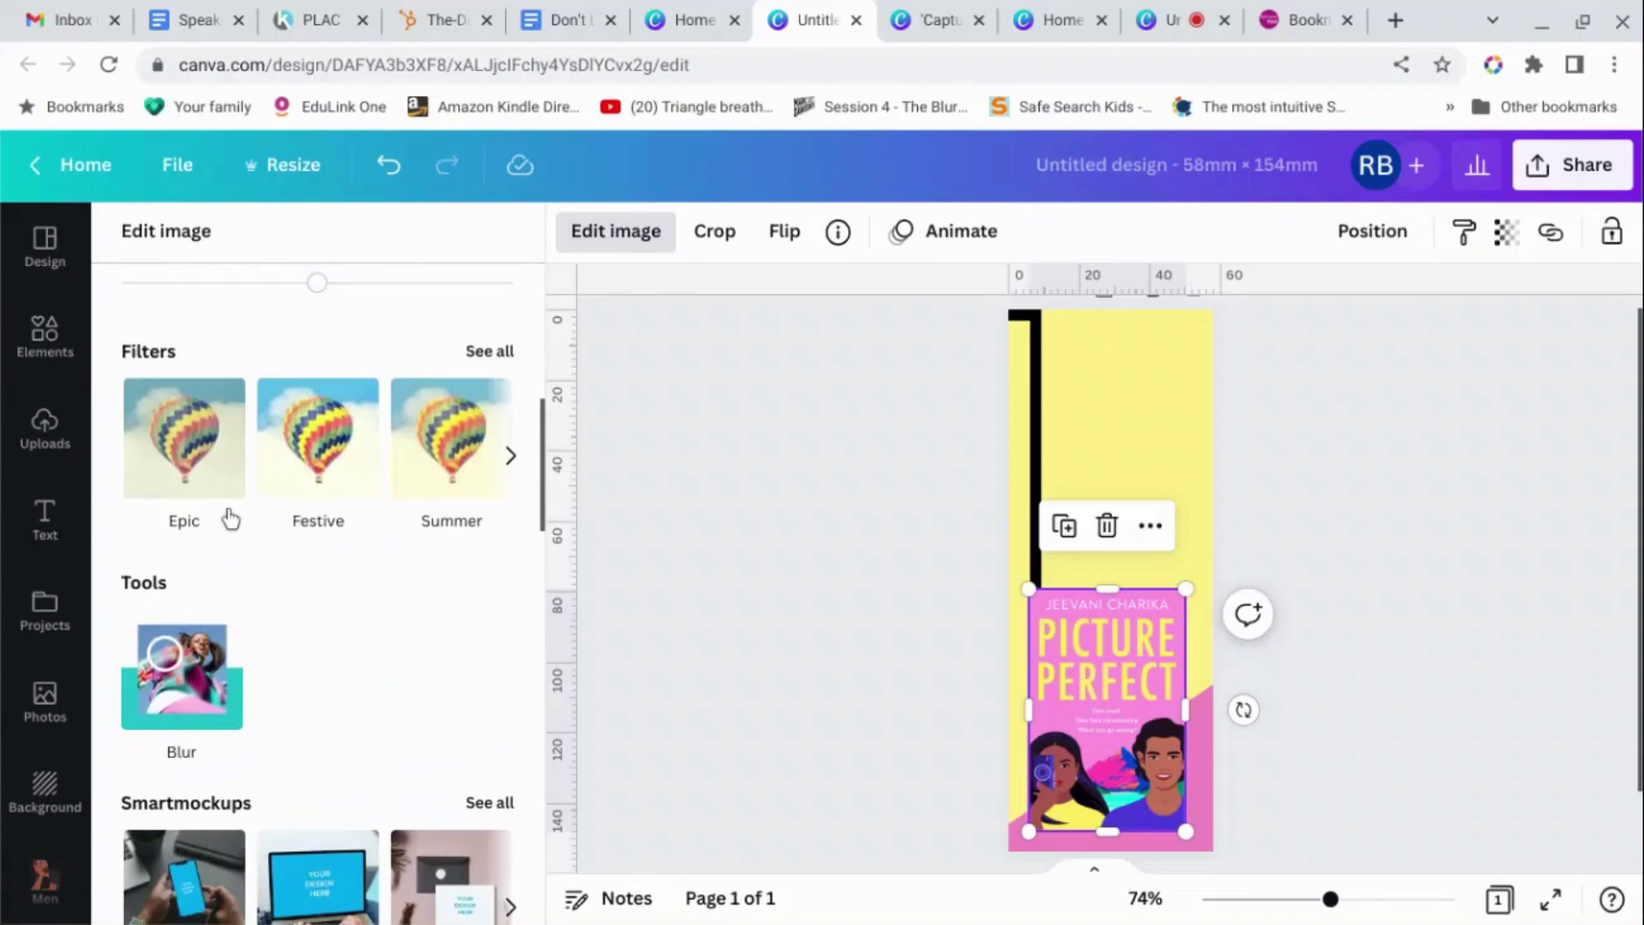
{"action": "scroll", "coordinate": [230, 518], "scroll_direction": "down", "scroll_amount": 6}
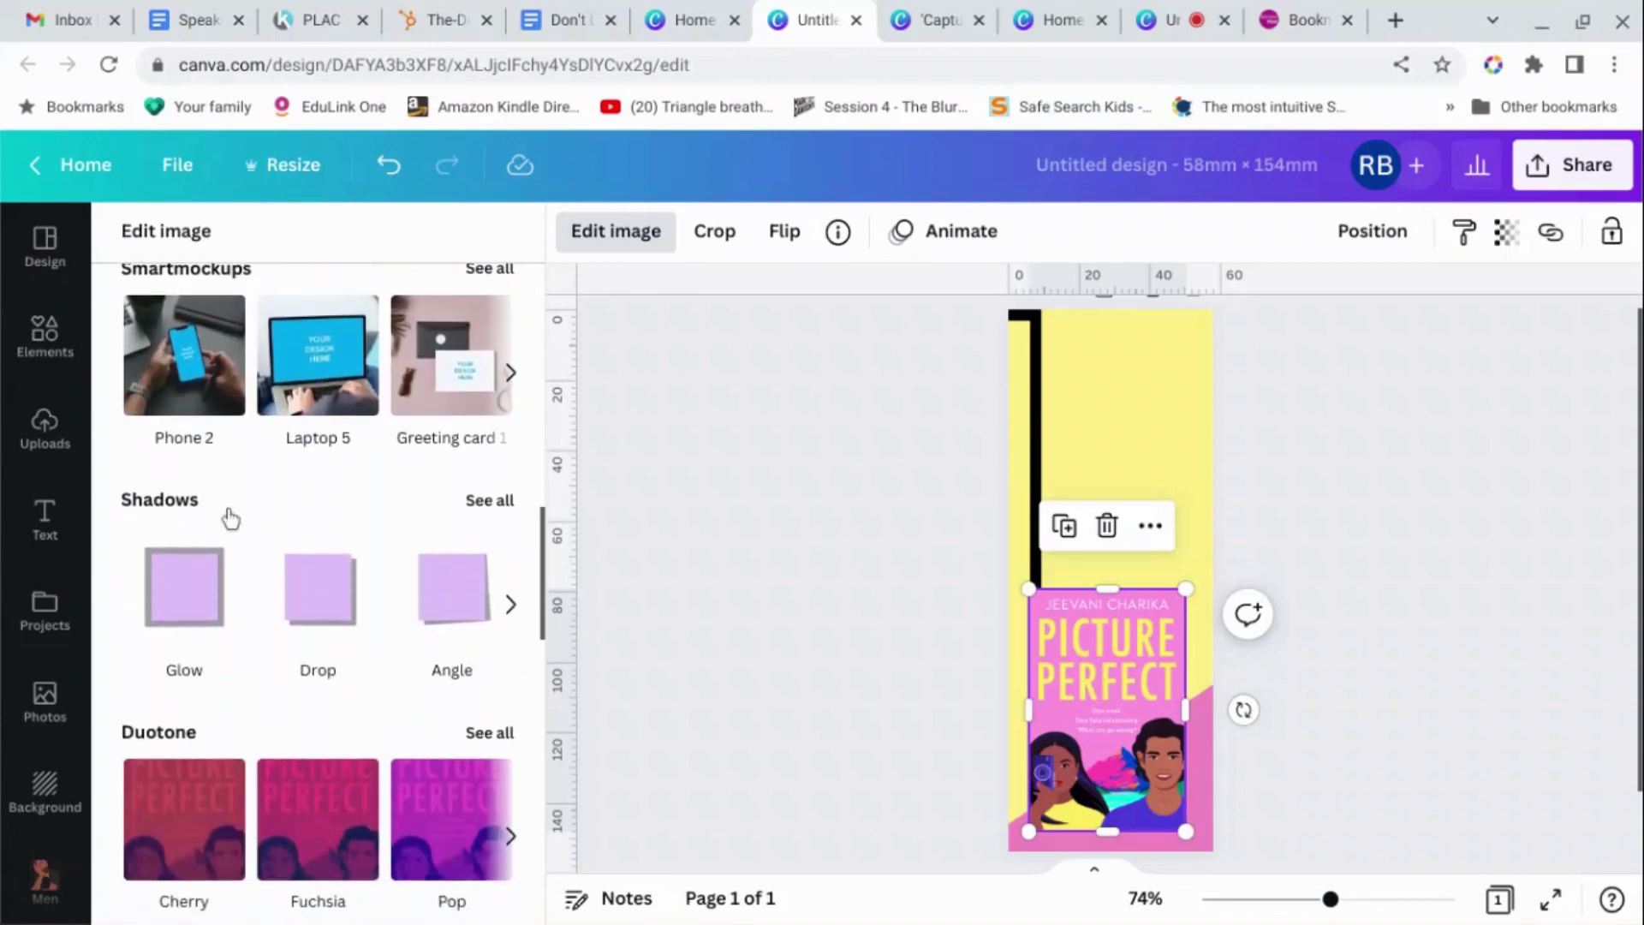
{"action": "left_click", "coordinate": [339, 609]}
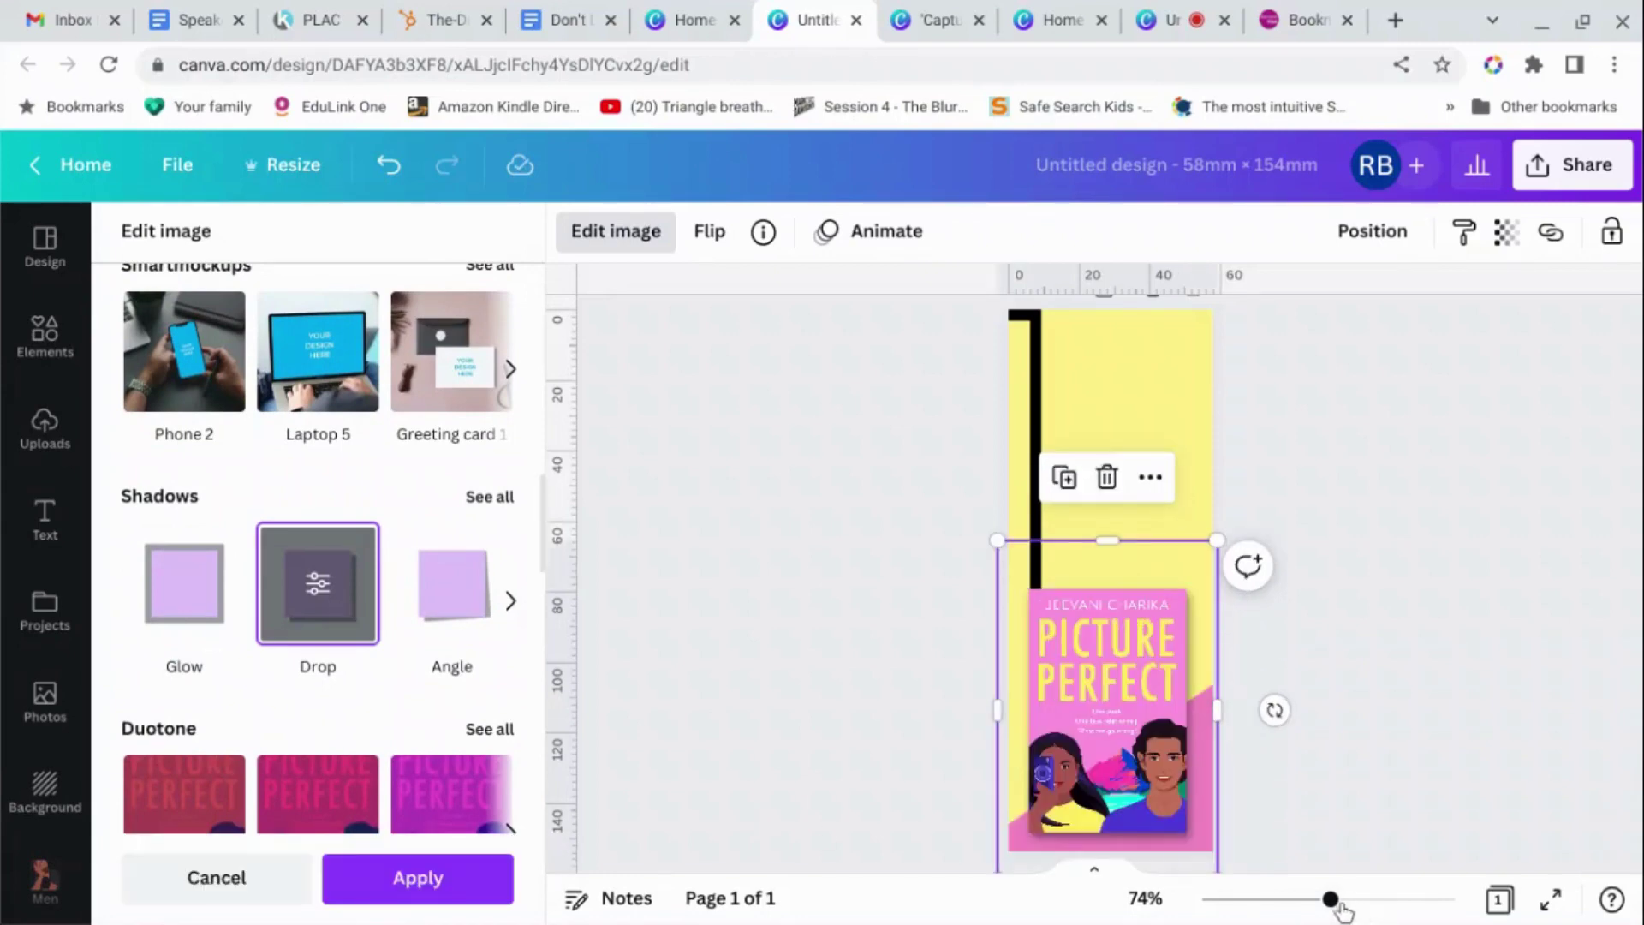
Fit the whole bookmark in view and adjust the cover's drop shadow offset toward the bottom-right.
{"action": "mouse_move", "coordinate": [1332, 899]}
{"action": "left_mouse_down"}
{"action": "mouse_move", "coordinate": [1405, 901]}
{"action": "mouse_move", "coordinate": [1319, 901]}
{"action": "left_mouse_up"}
{"action": "left_click", "coordinate": [418, 877]}
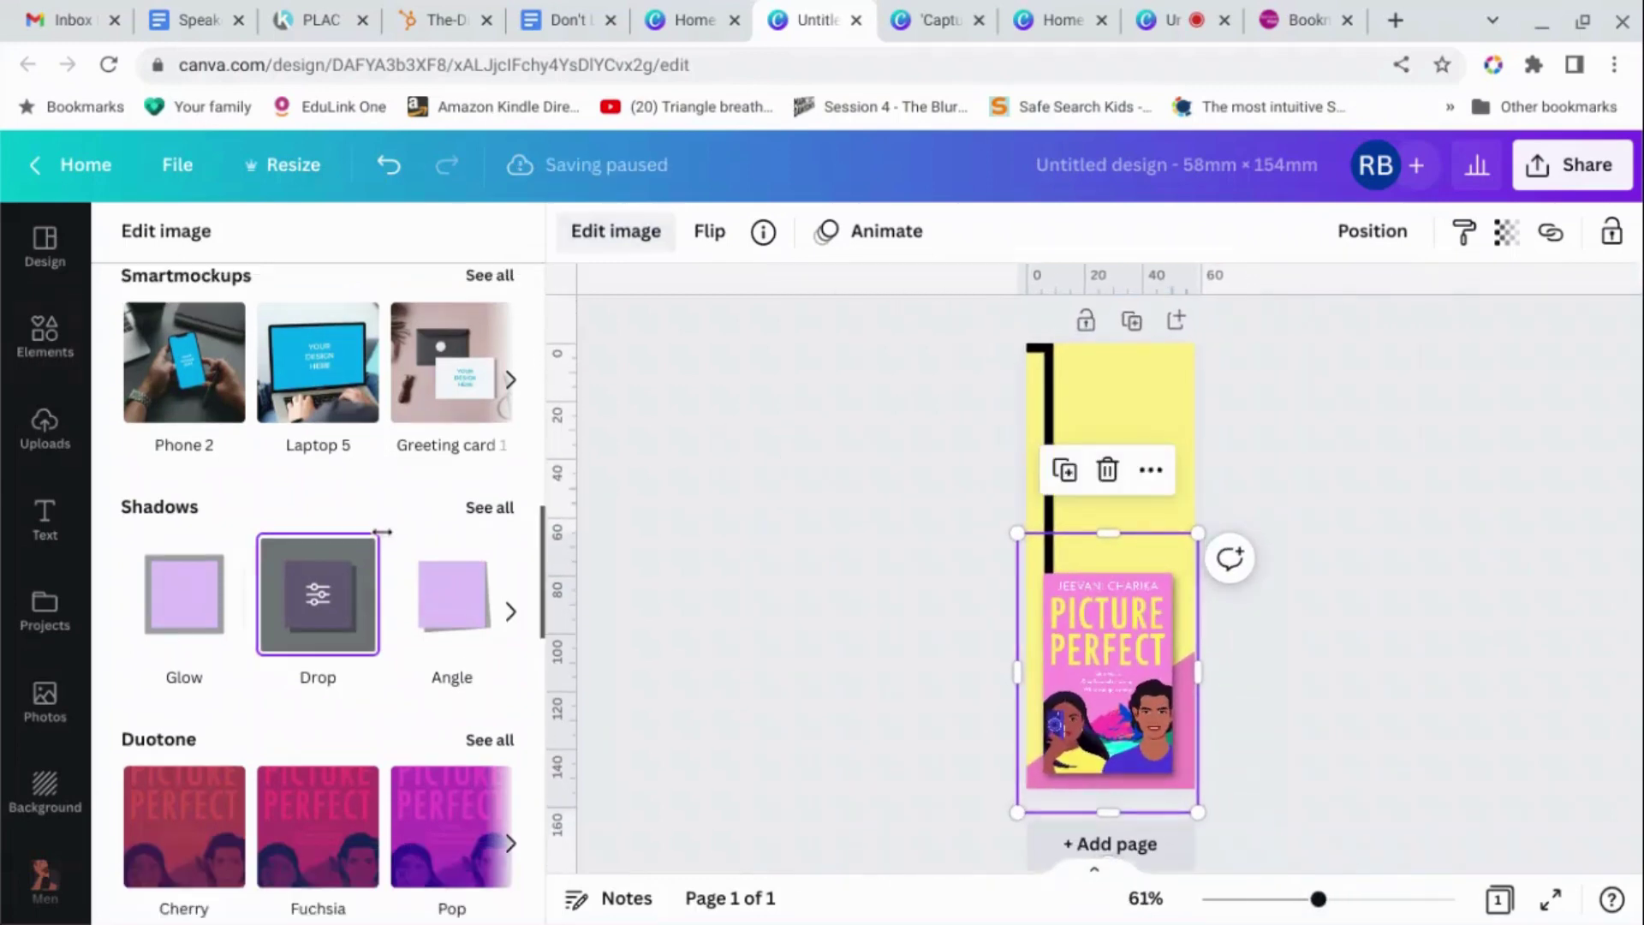
{"action": "left_click", "coordinate": [331, 609]}
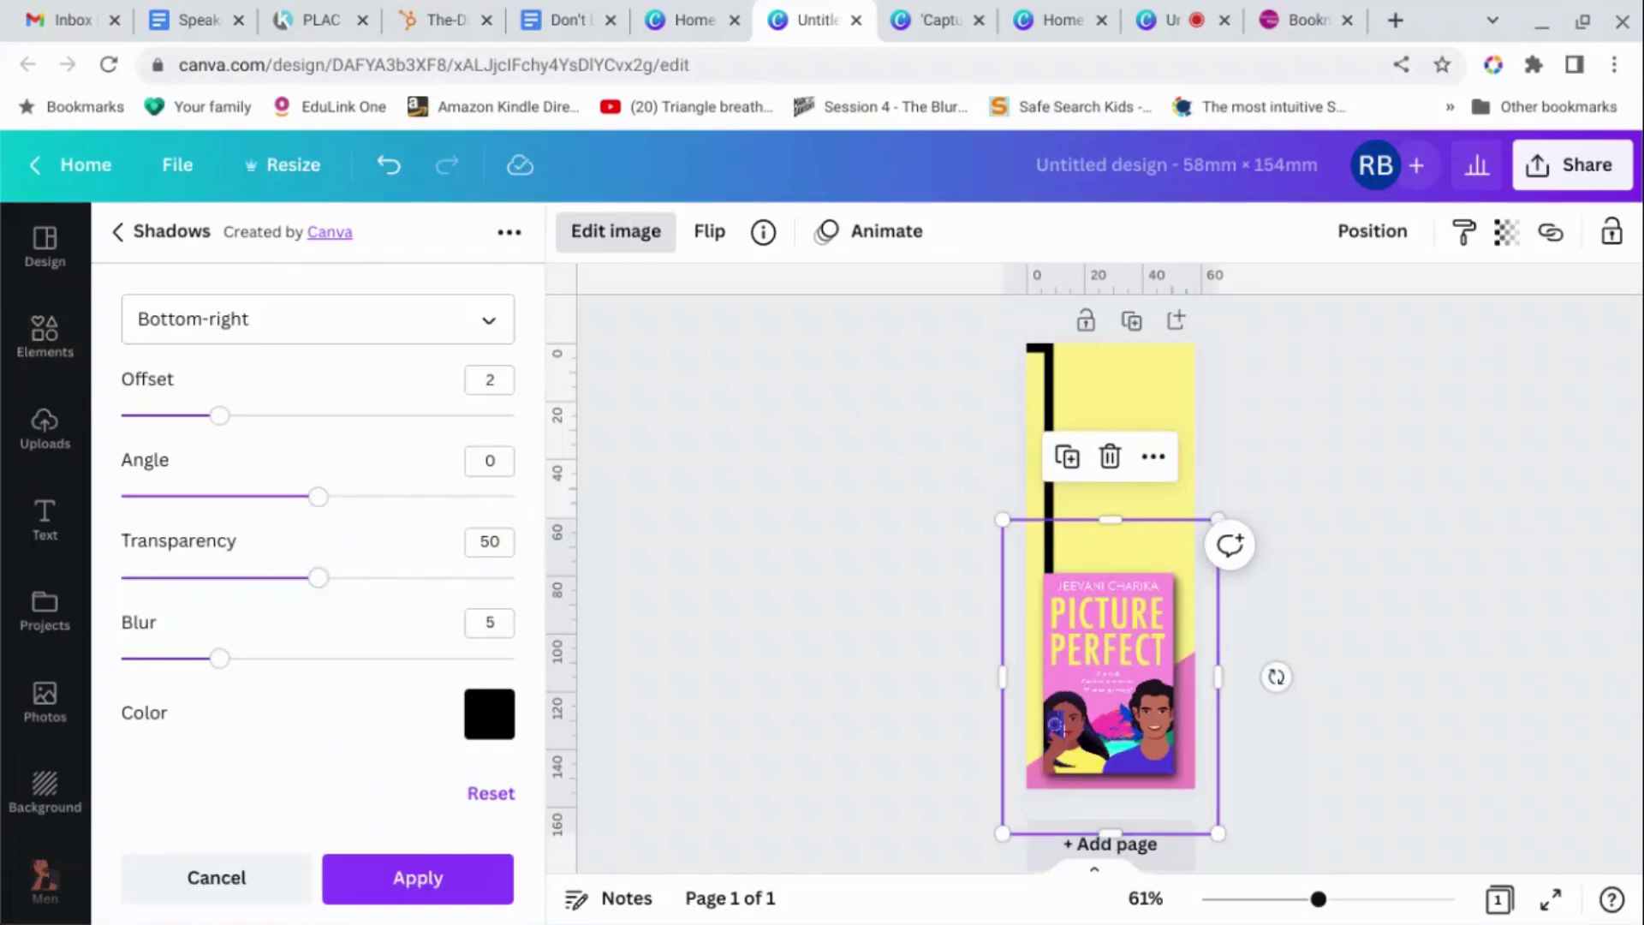
{"action": "mouse_move", "coordinate": [220, 420]}
{"action": "left_mouse_down"}
{"action": "mouse_move", "coordinate": [379, 421]}
{"action": "mouse_move", "coordinate": [242, 419]}
{"action": "left_mouse_up"}
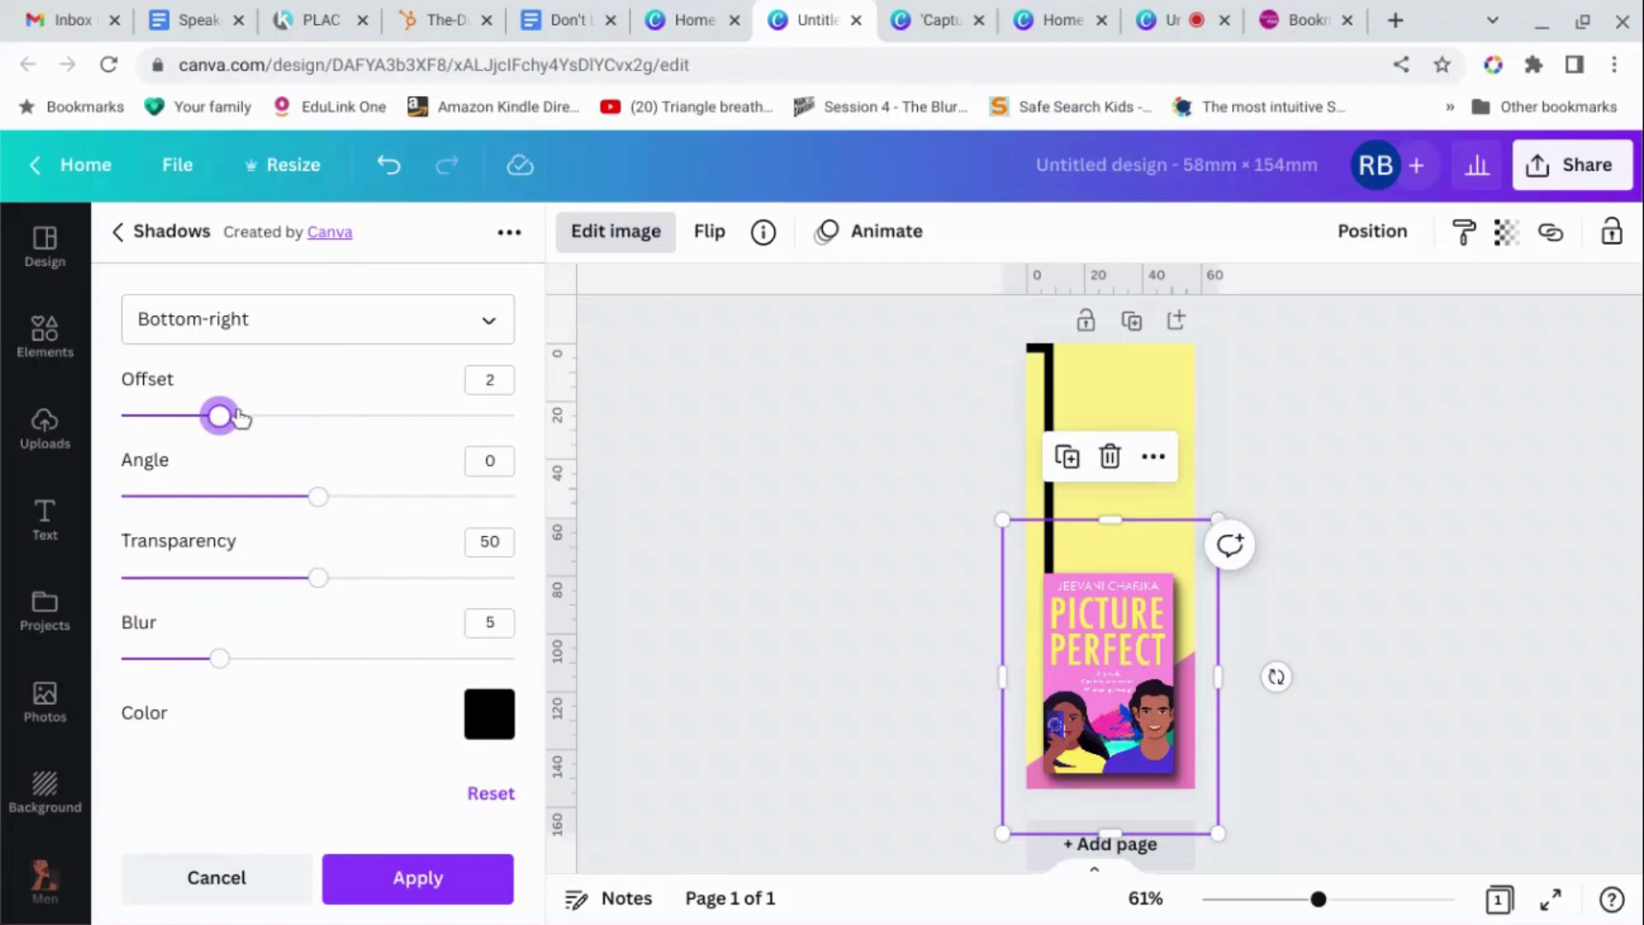
{"action": "left_click", "coordinate": [226, 879]}
{"action": "left_click", "coordinate": [786, 804]}
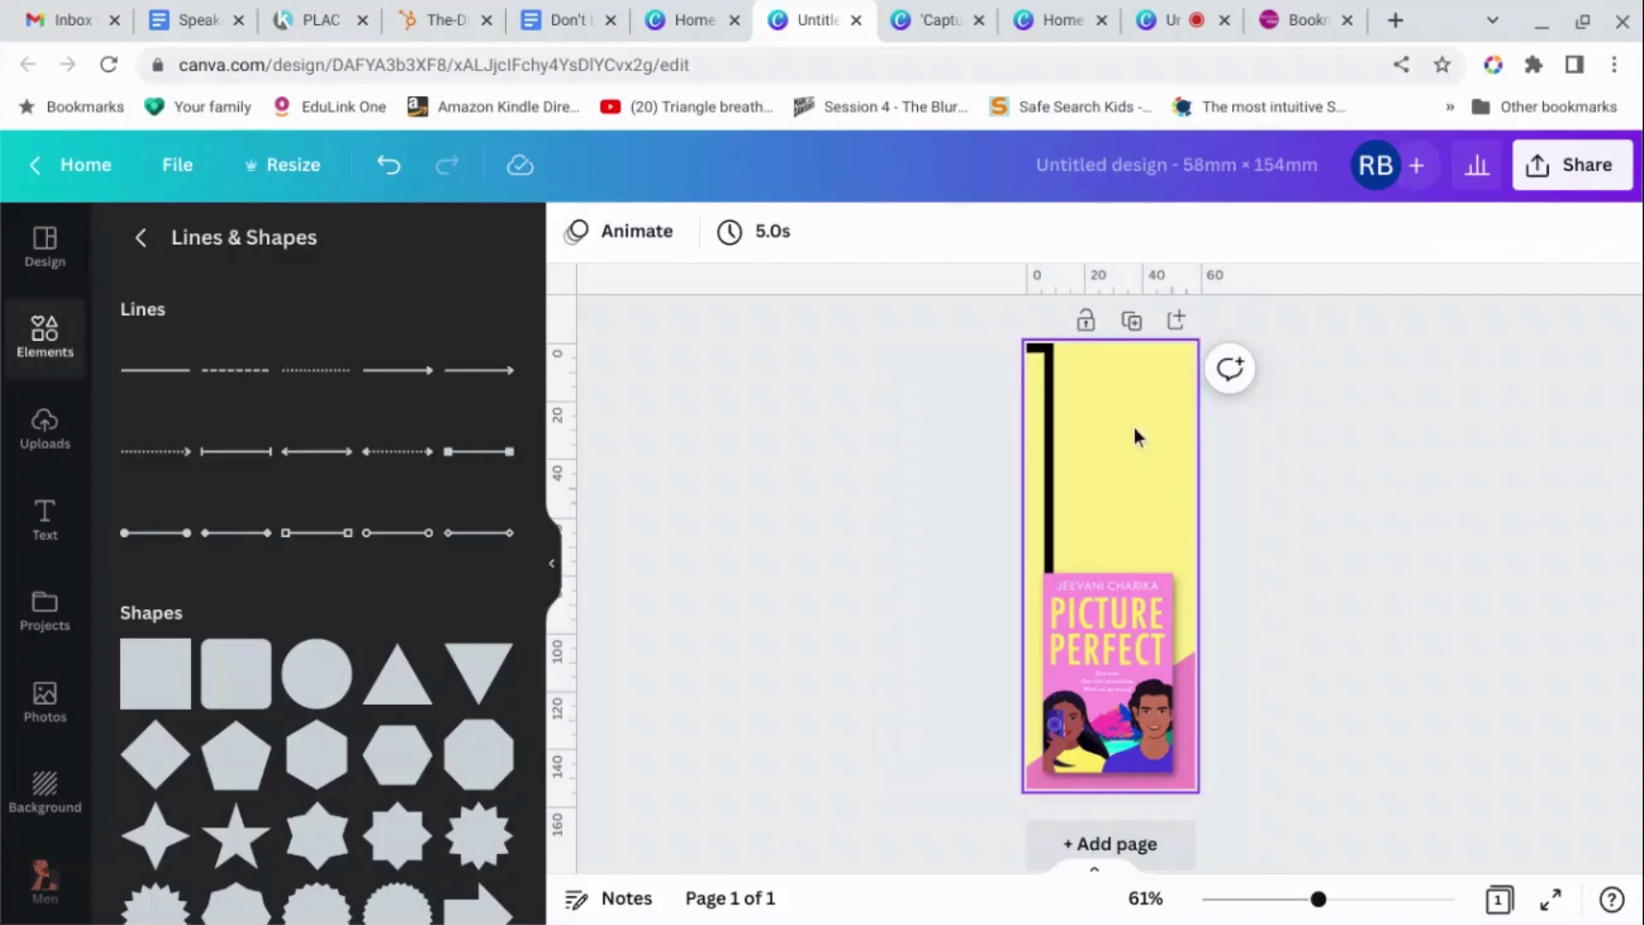
Place the black frame on the page, bring it forward over the cover, and shift it to the left edge.
{"action": "left_click_drag", "start_coordinate": [1045, 428], "coordinate": [1181, 425]}
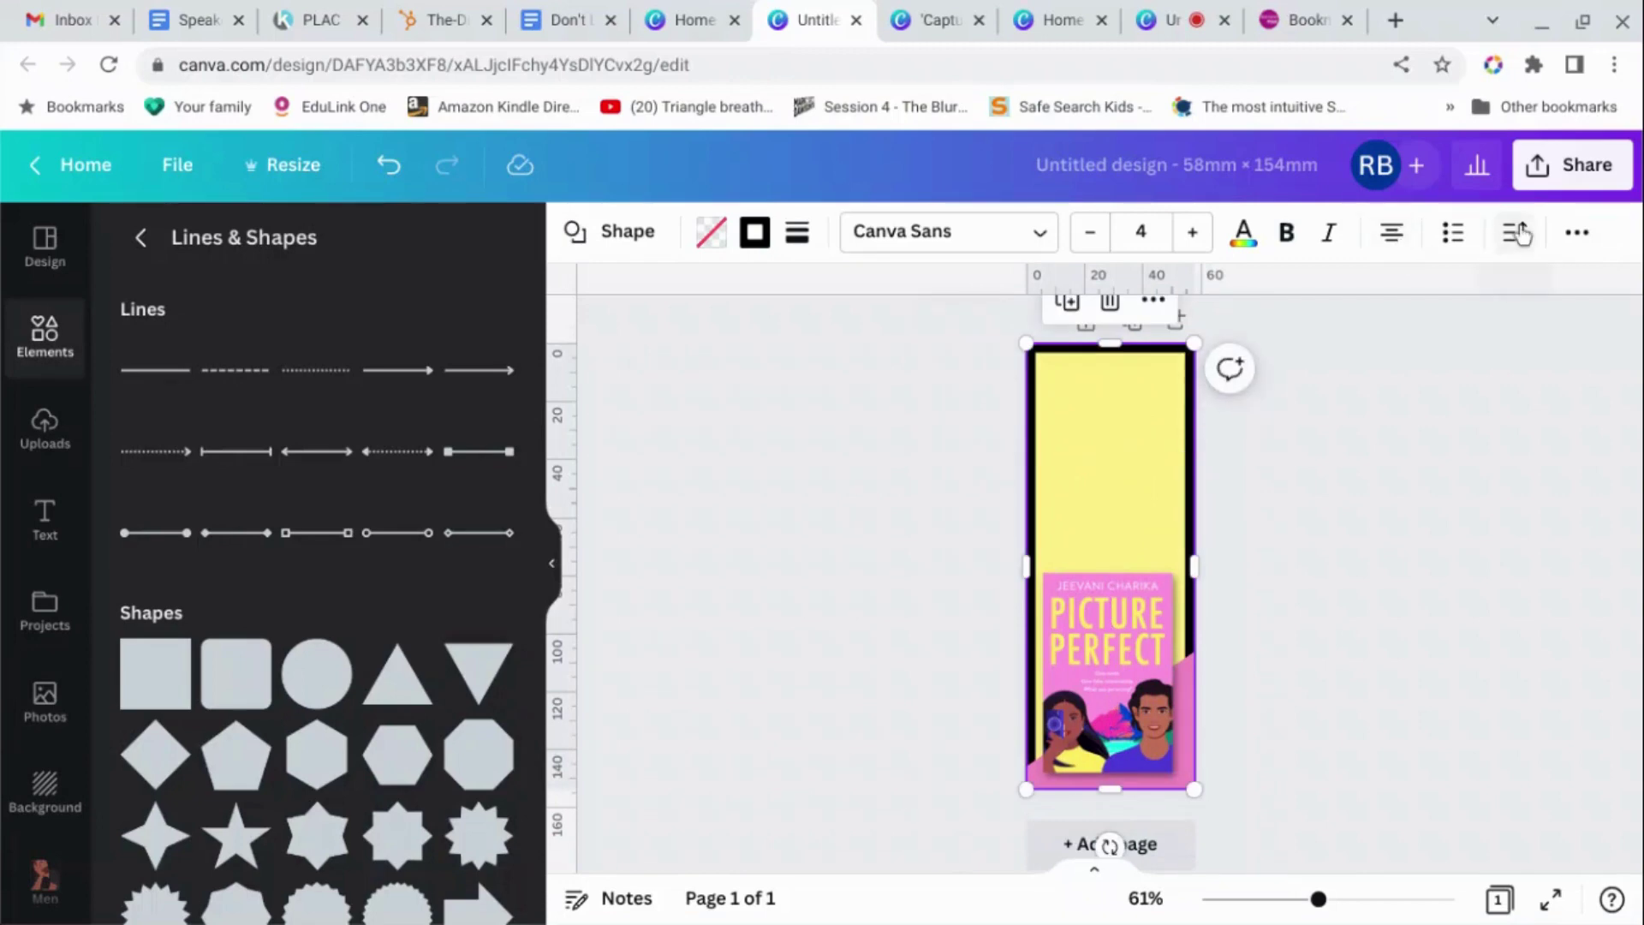
{"action": "left_click", "coordinate": [1578, 232]}
{"action": "left_click", "coordinate": [1323, 292]}
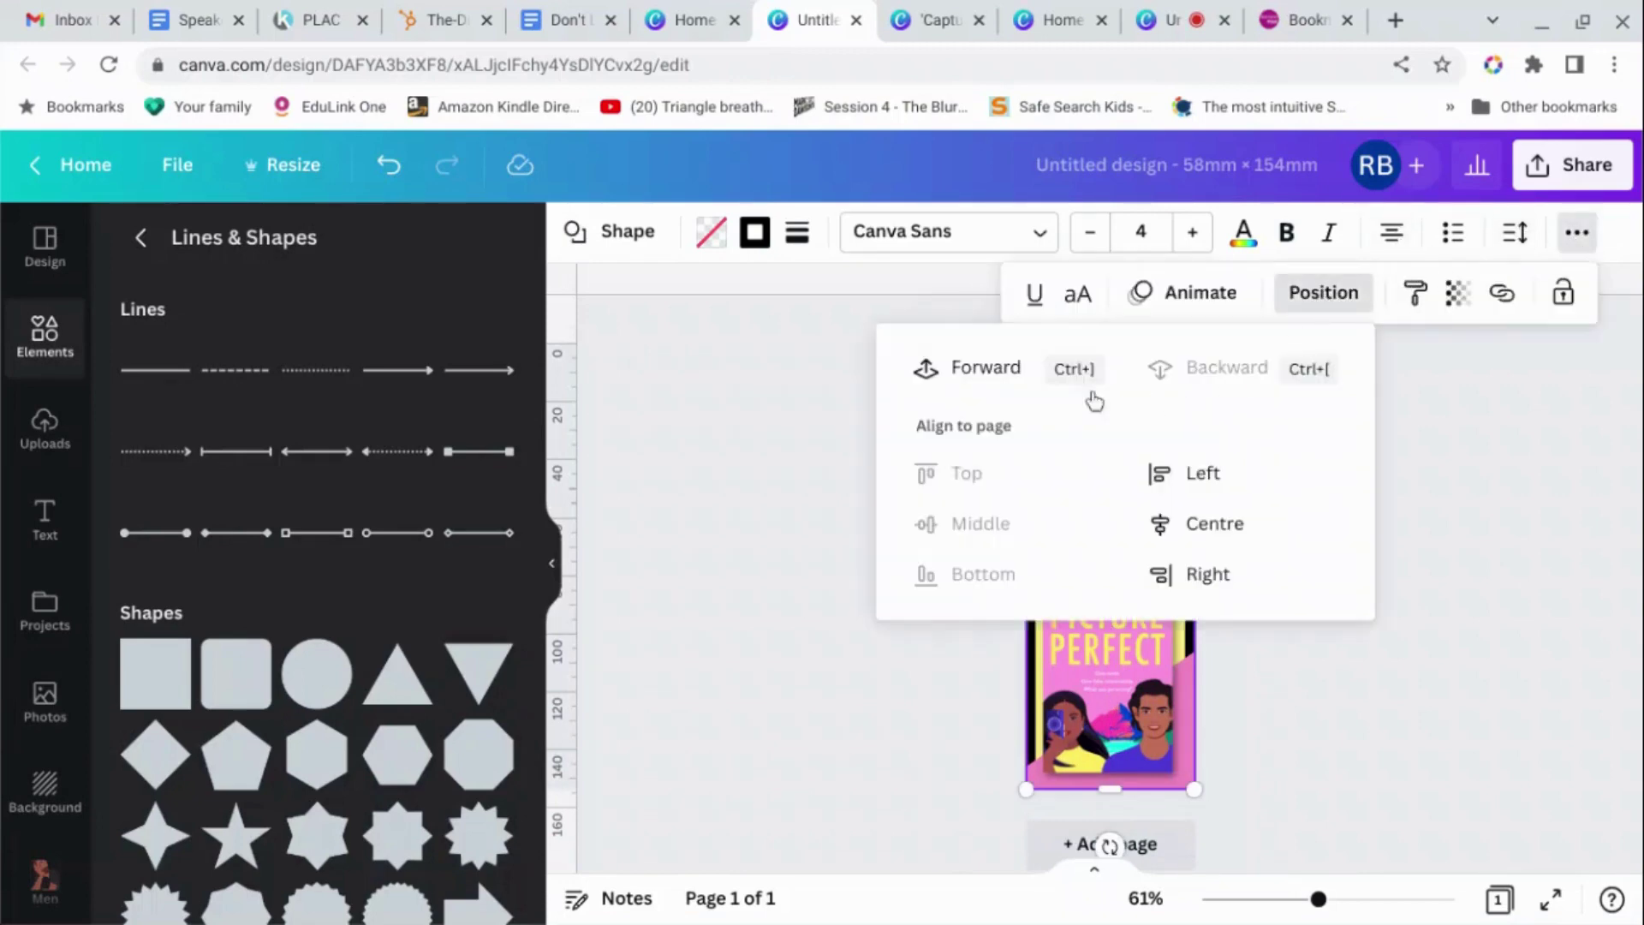
{"action": "left_click", "coordinate": [985, 368]}
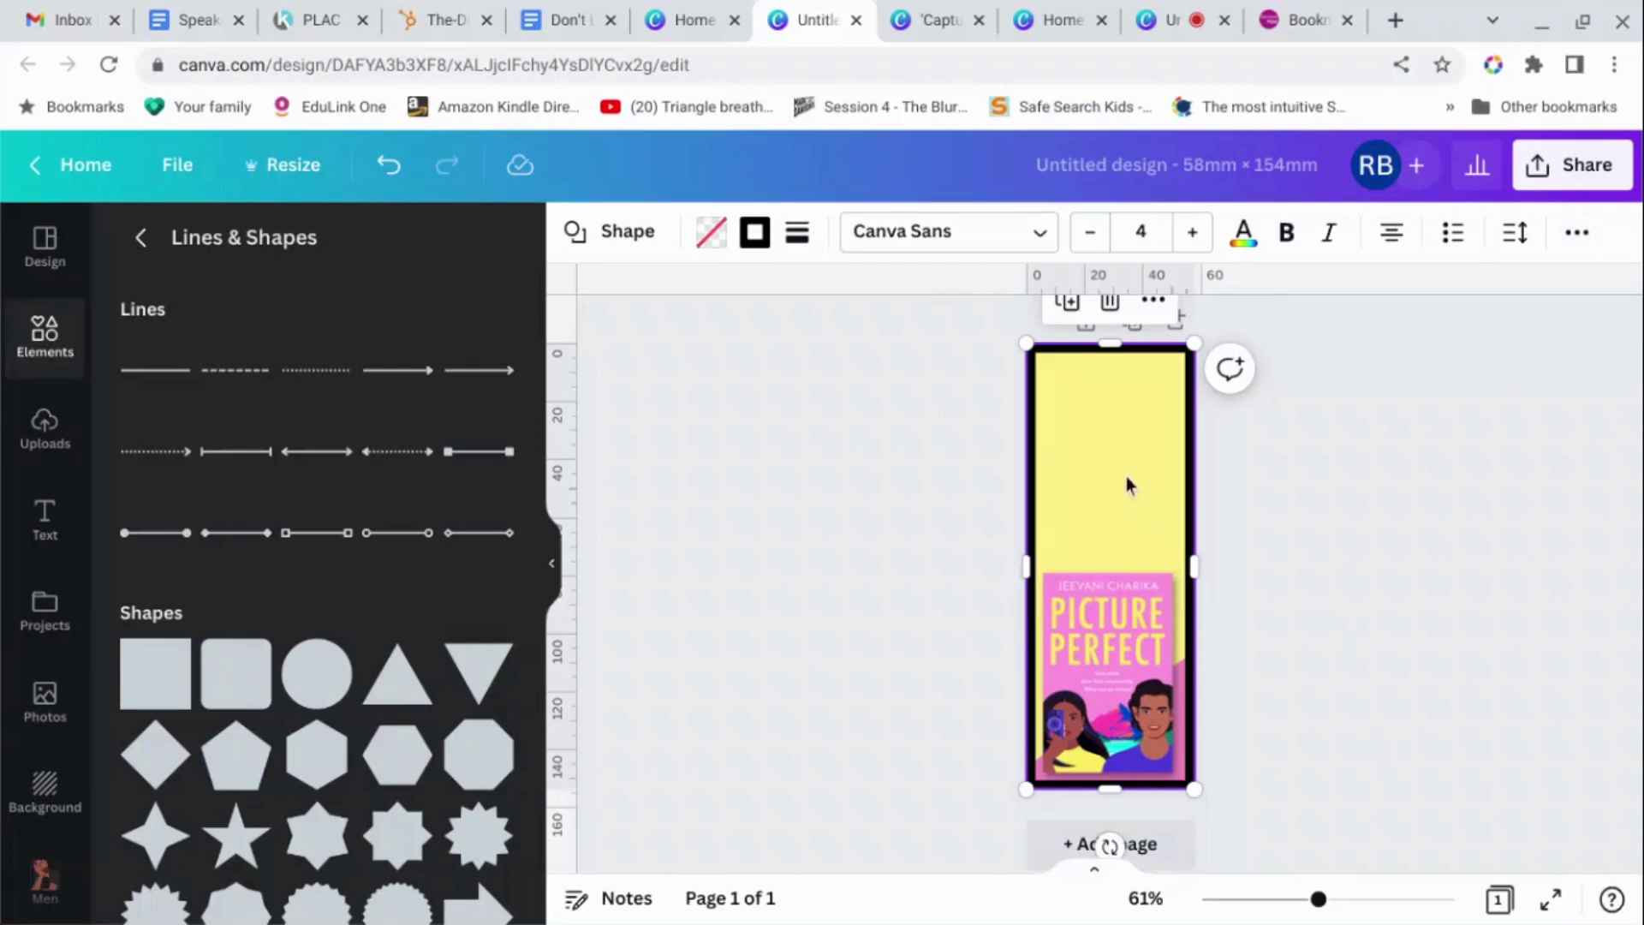
{"action": "left_click_drag", "start_coordinate": [1077, 460], "coordinate": [926, 460]}
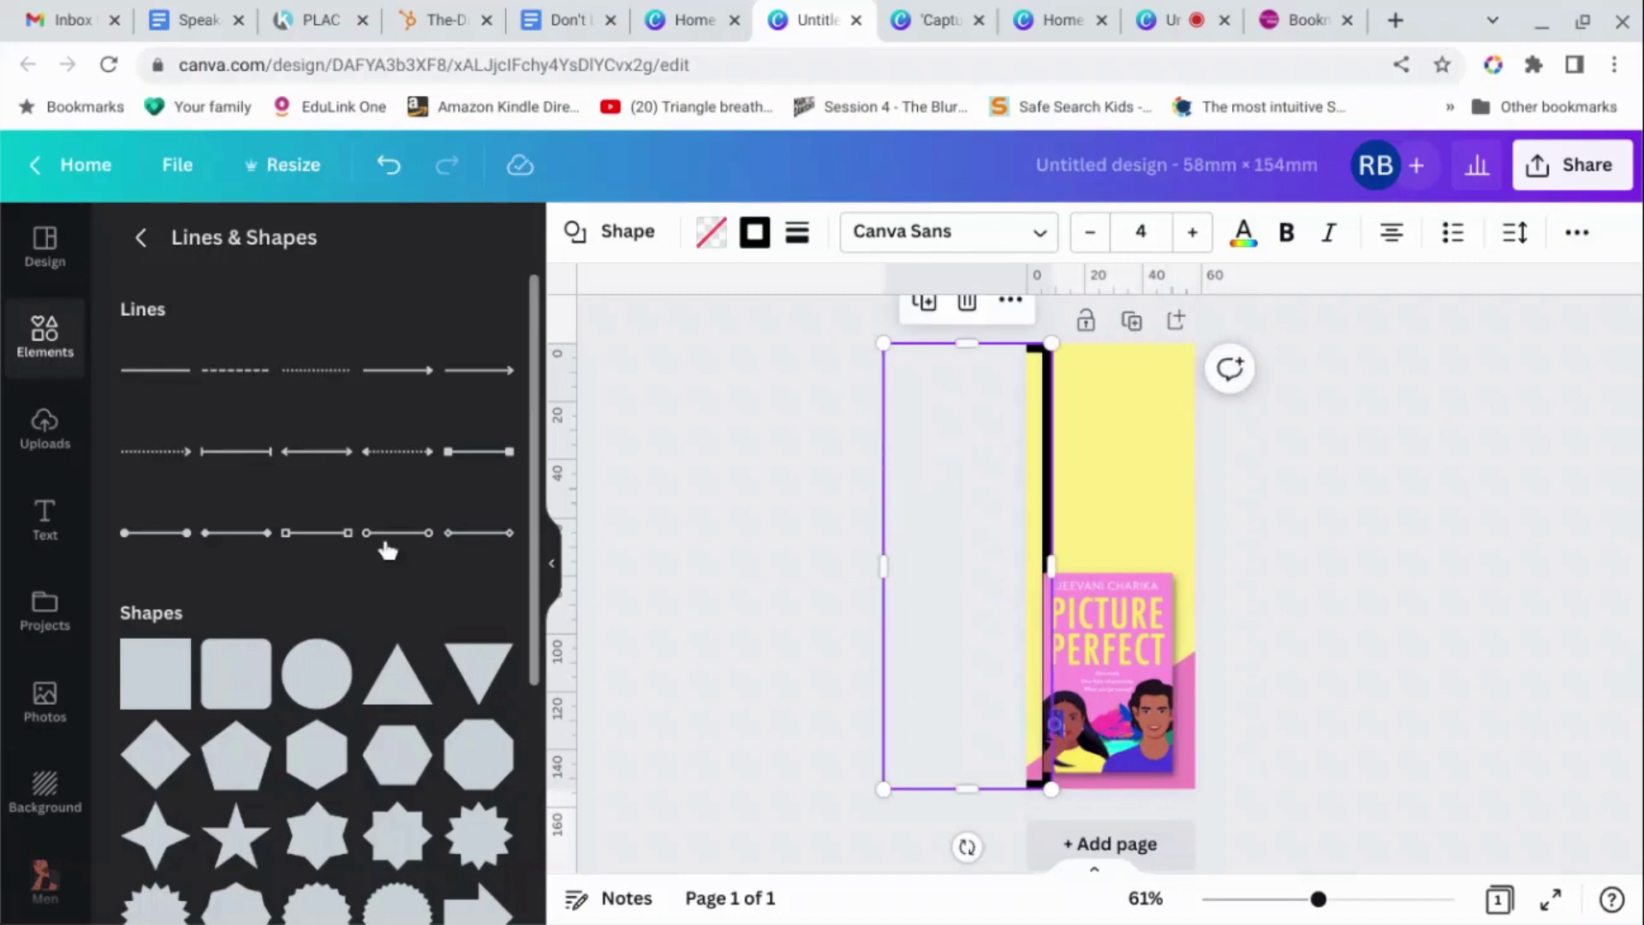
Paste the 'Captured perfectly…' and 'A total binge-worthy, adorable rom com' quotes in as headings above the cover.
{"action": "left_click", "coordinate": [38, 524]}
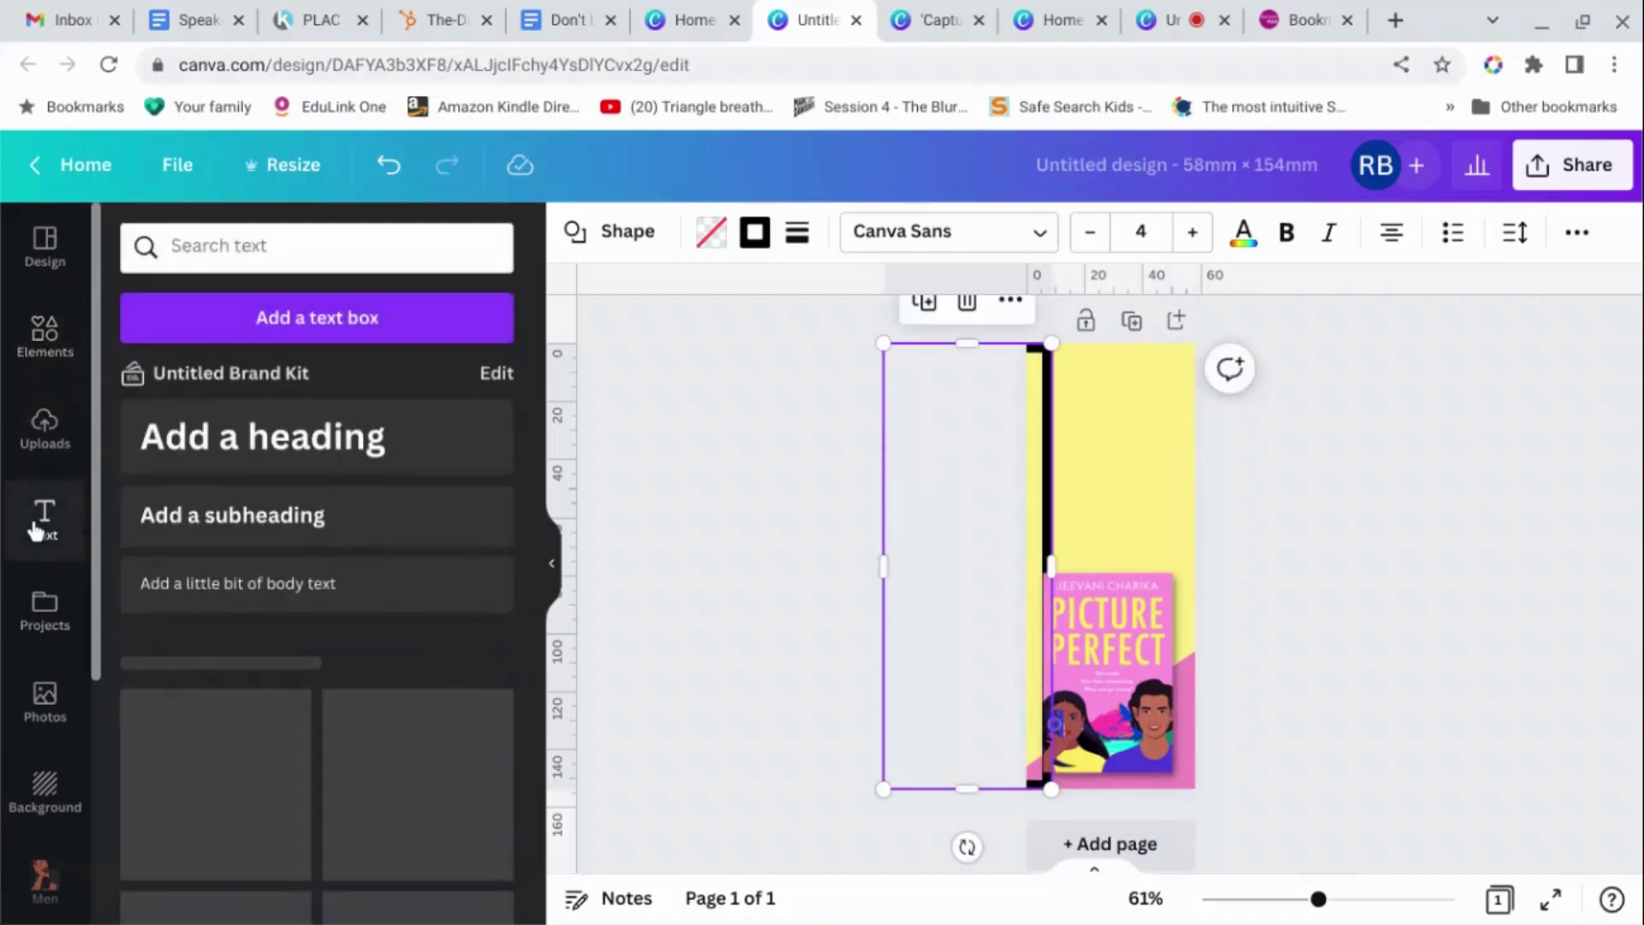
{"action": "left_click", "coordinate": [242, 471]}
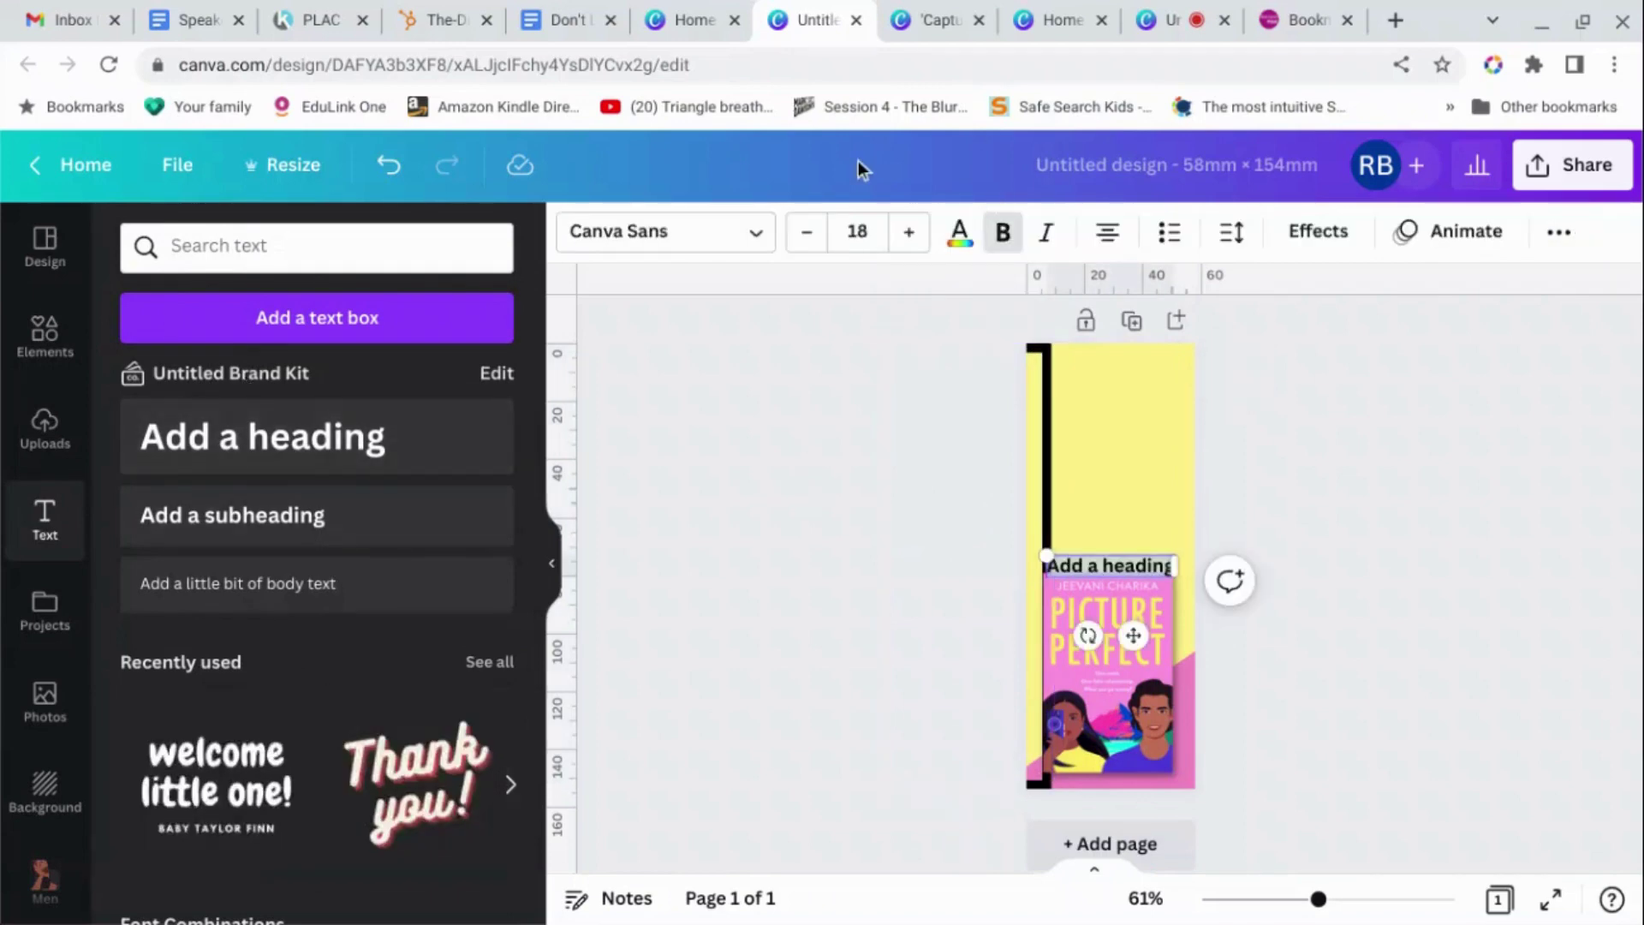
{"action": "mouse_move", "coordinate": [943, 24]}
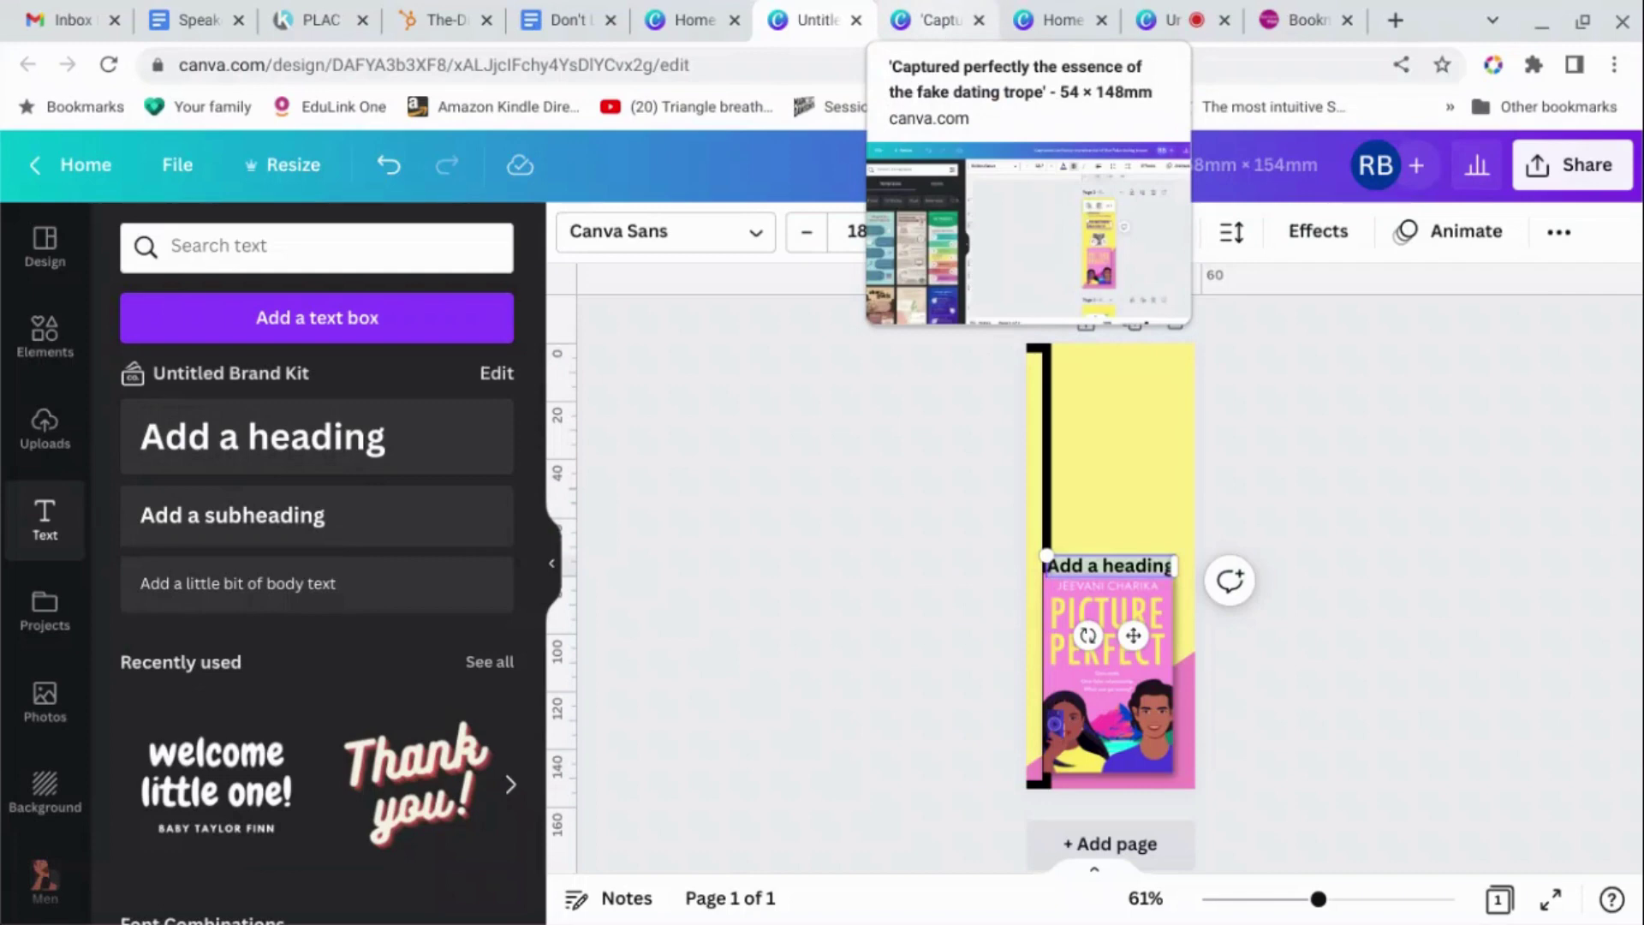
{"action": "left_click", "coordinate": [944, 24]}
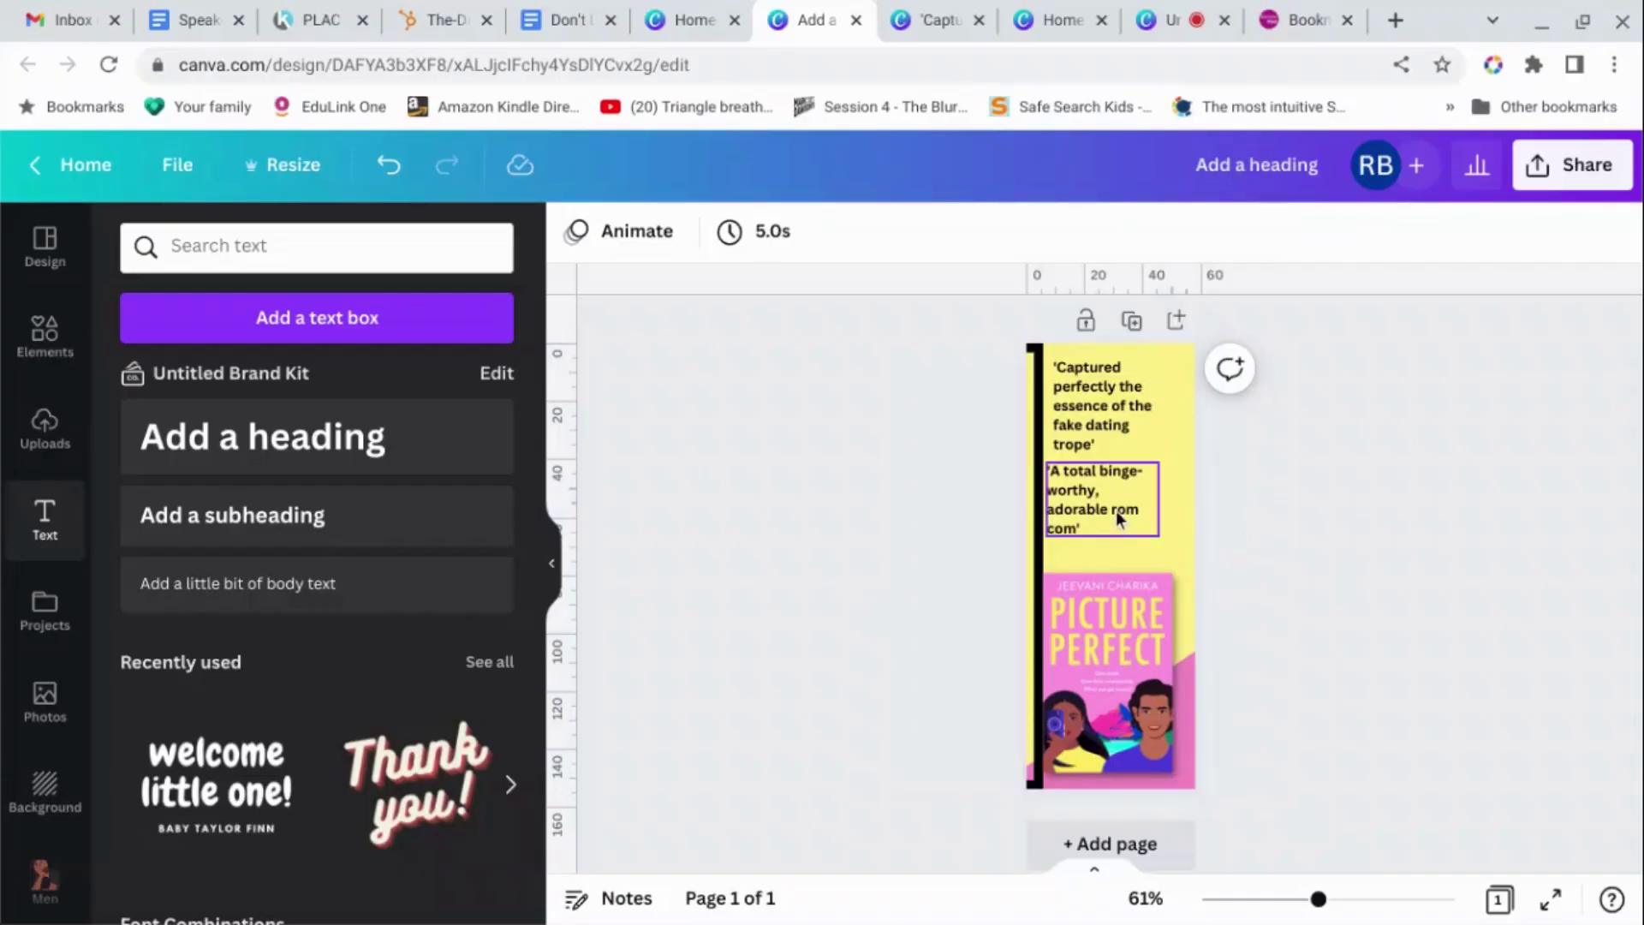
{"action": "left_click_drag", "start_coordinate": [1116, 510], "coordinate": [1128, 512]}
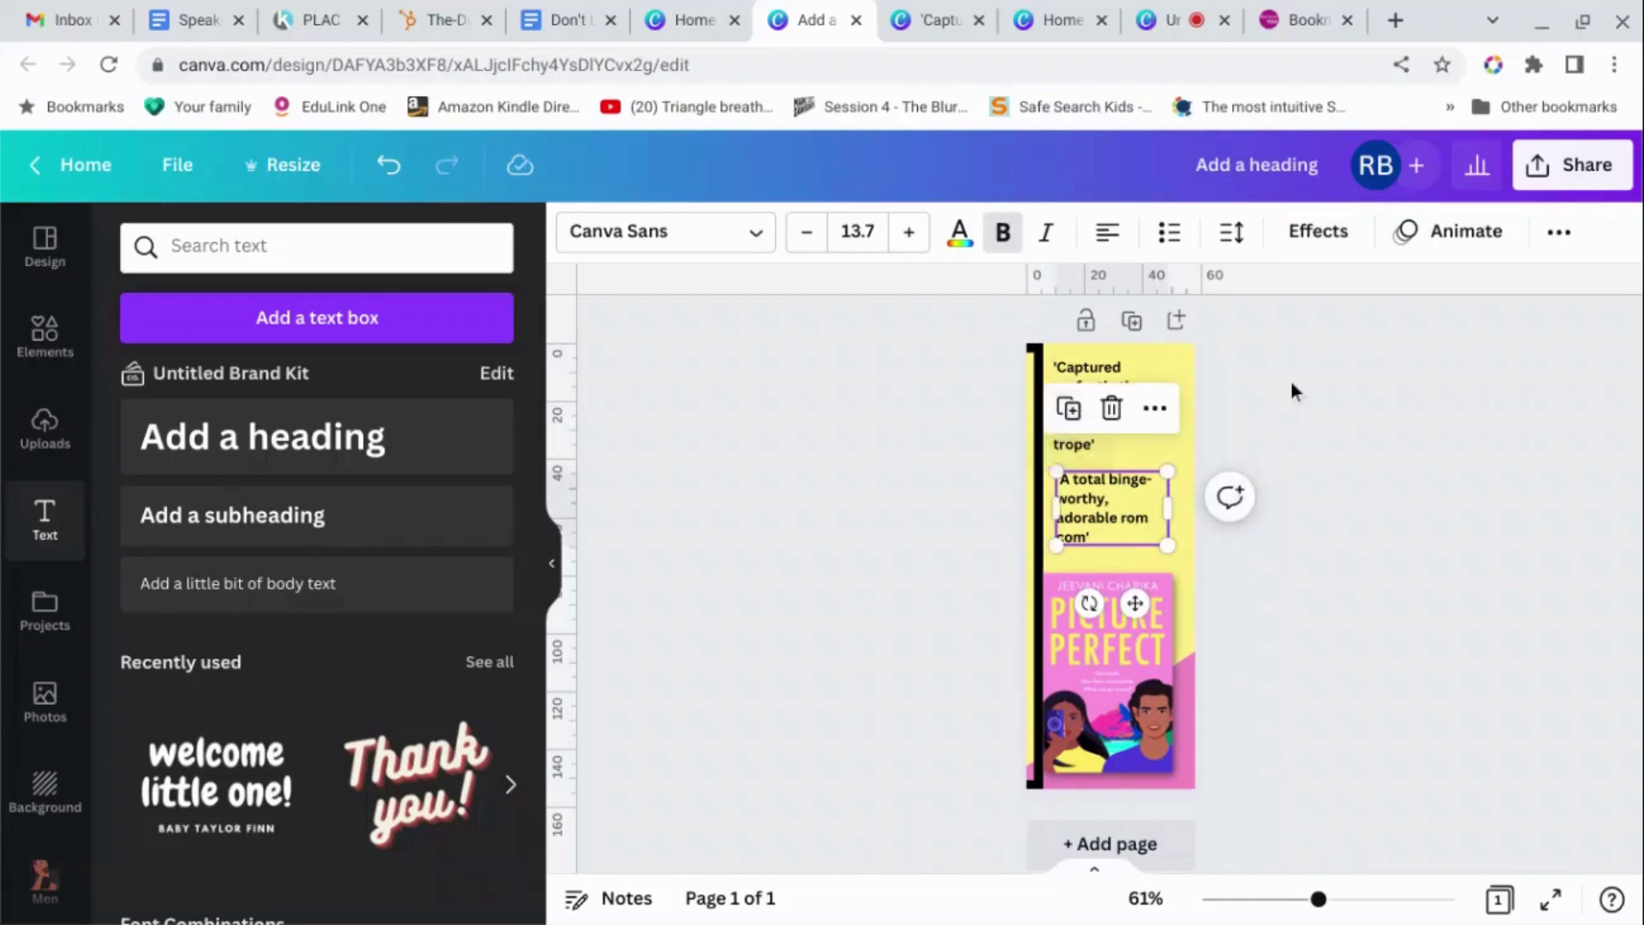
Make the 'Captured perfectly' quote purple.
{"action": "left_click", "coordinate": [1411, 468]}
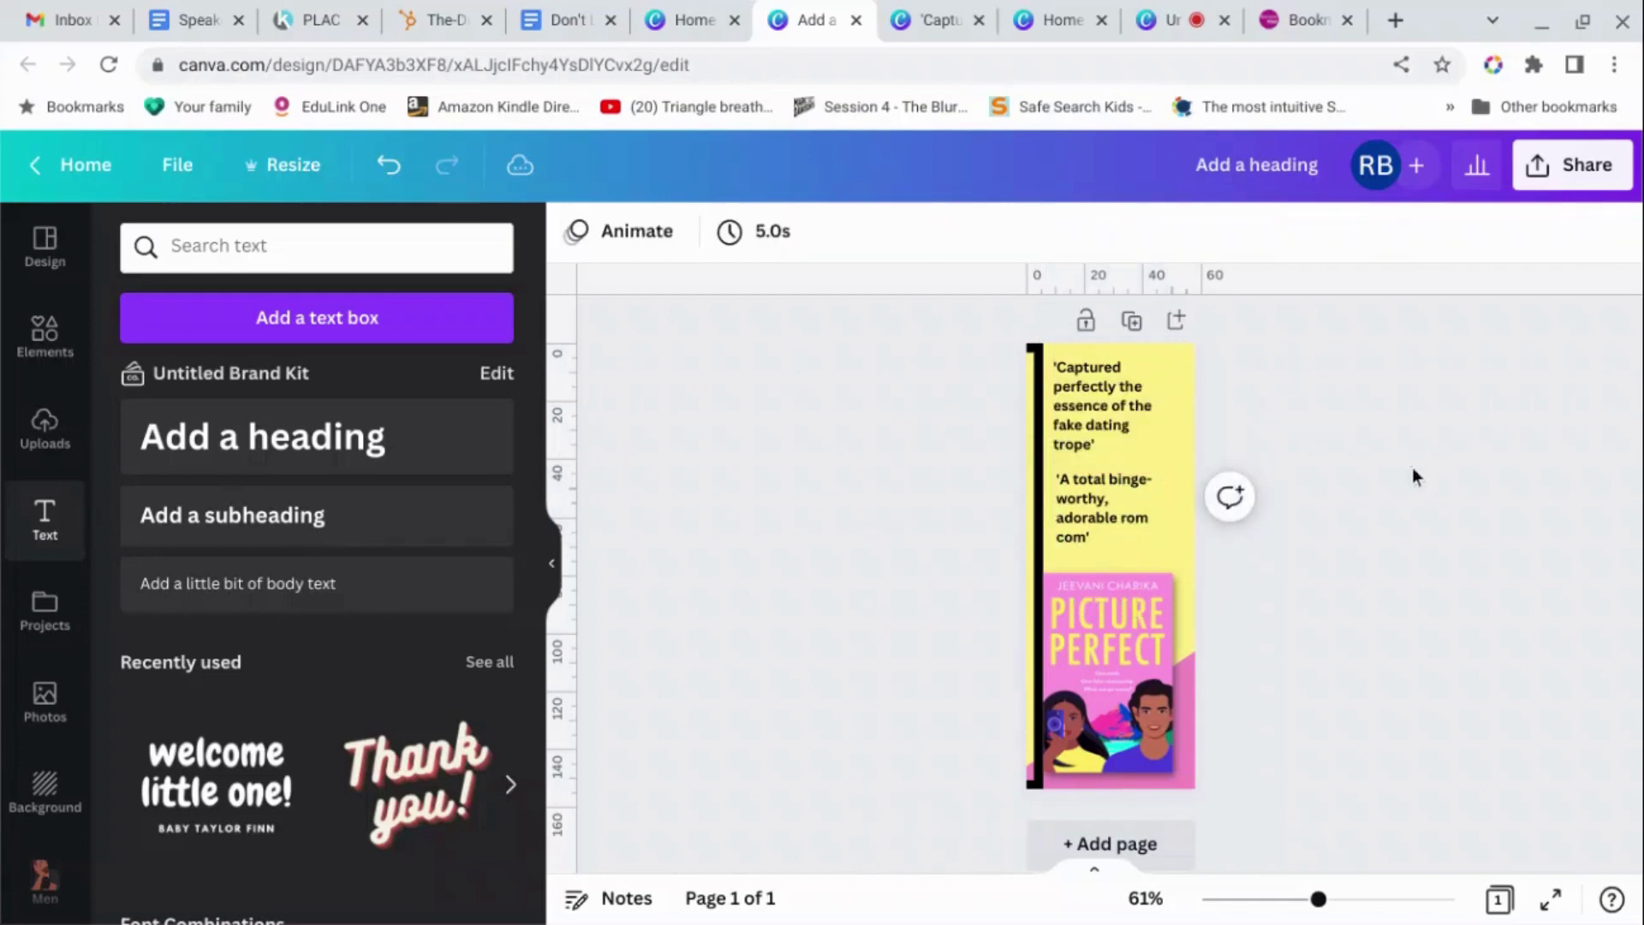
{"action": "left_click", "coordinate": [1139, 433]}
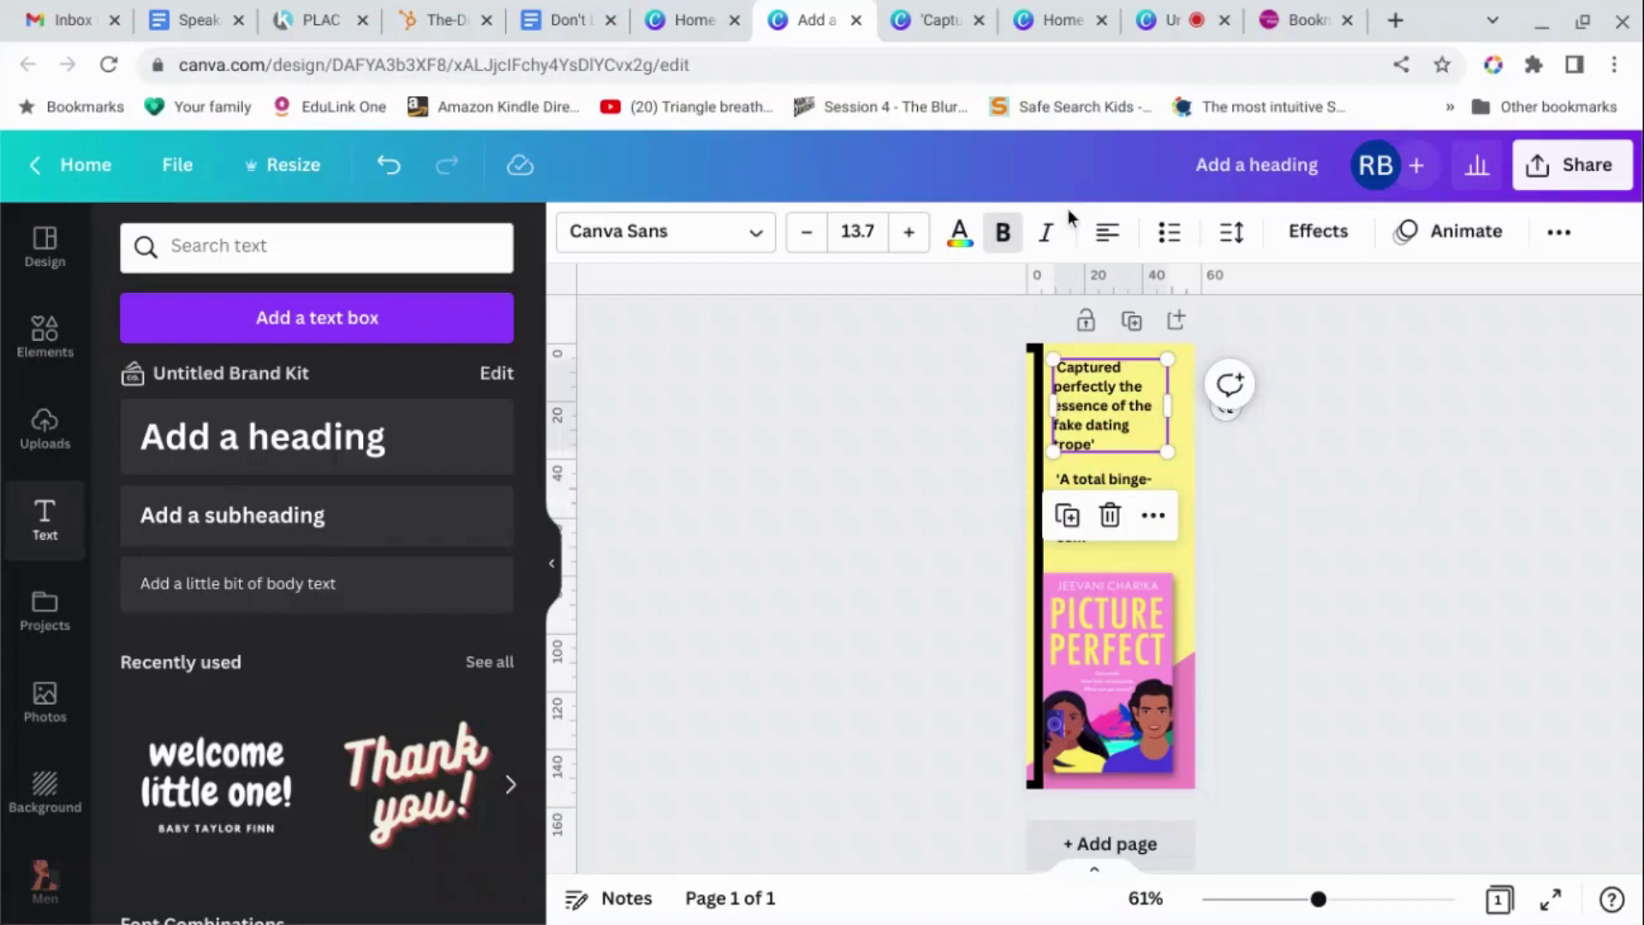
{"action": "left_click", "coordinate": [959, 231]}
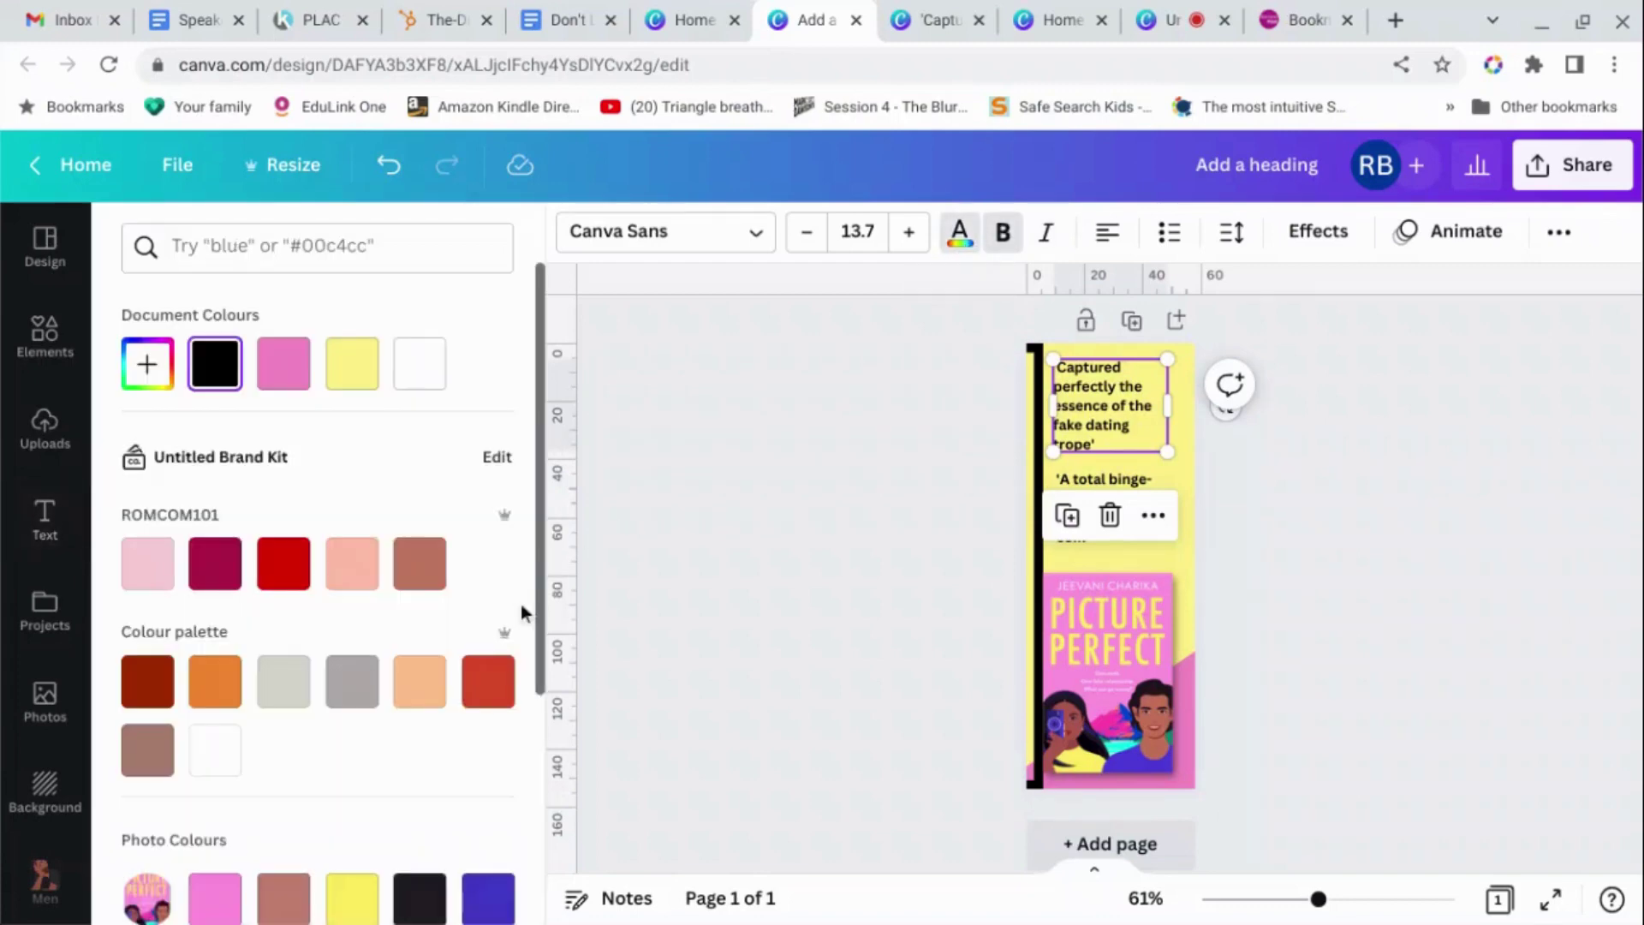
{"action": "left_click", "coordinate": [488, 897]}
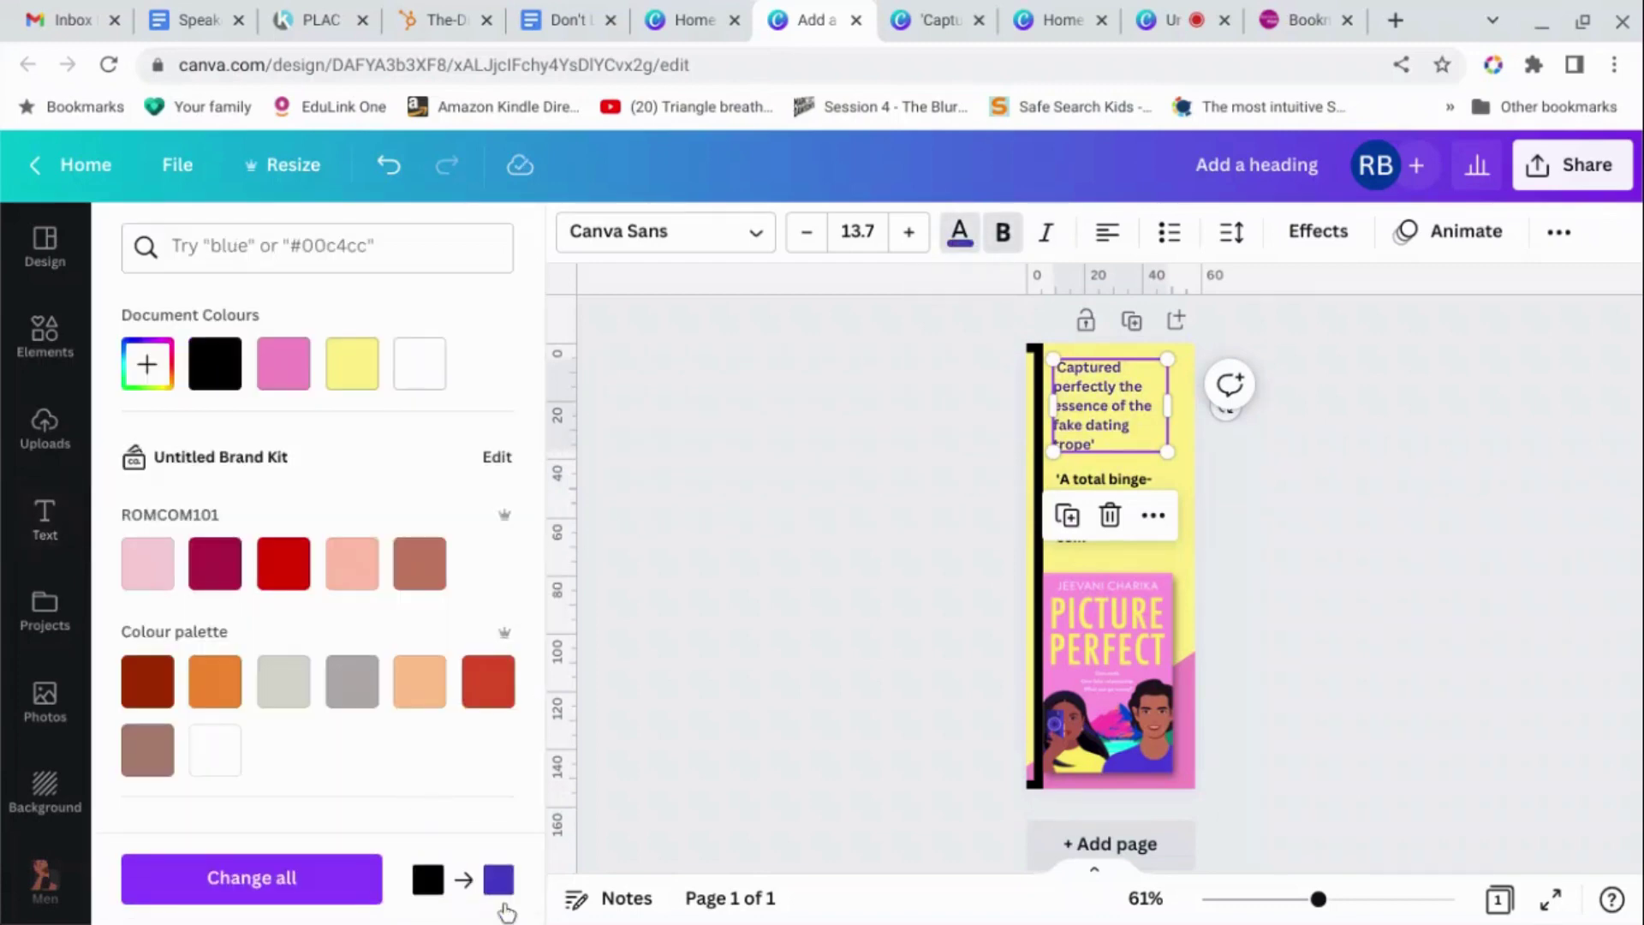
{"action": "left_click", "coordinate": [812, 613]}
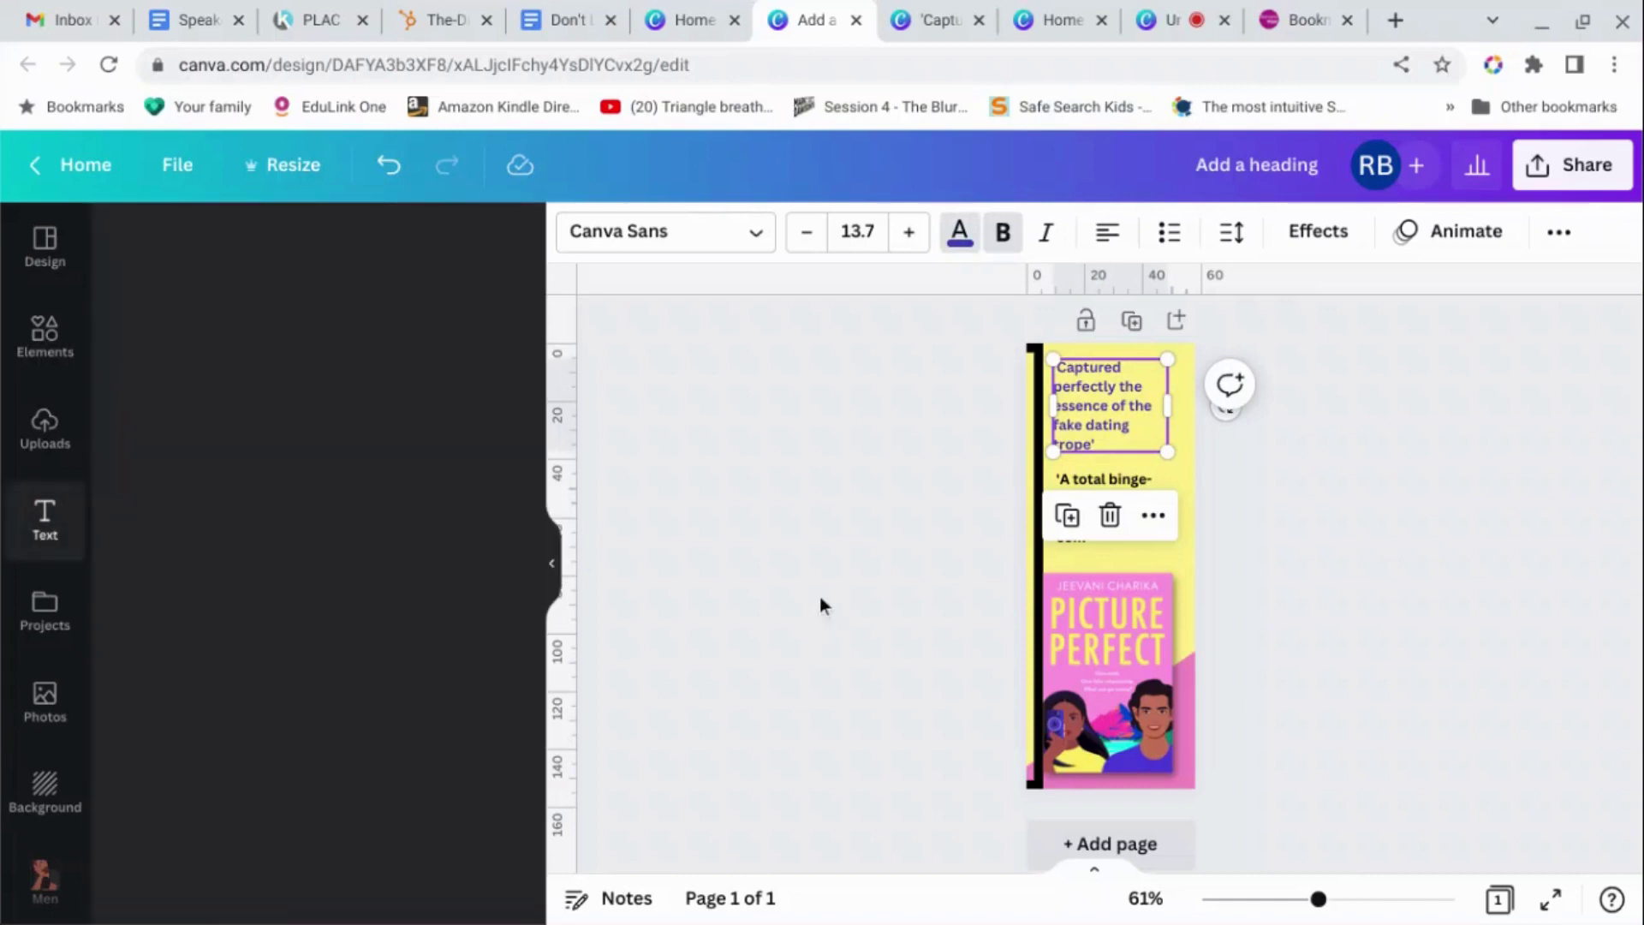
Make the binge-worthy quote purple as well.
{"action": "left_click", "coordinate": [1261, 436]}
{"action": "left_click", "coordinate": [1091, 498]}
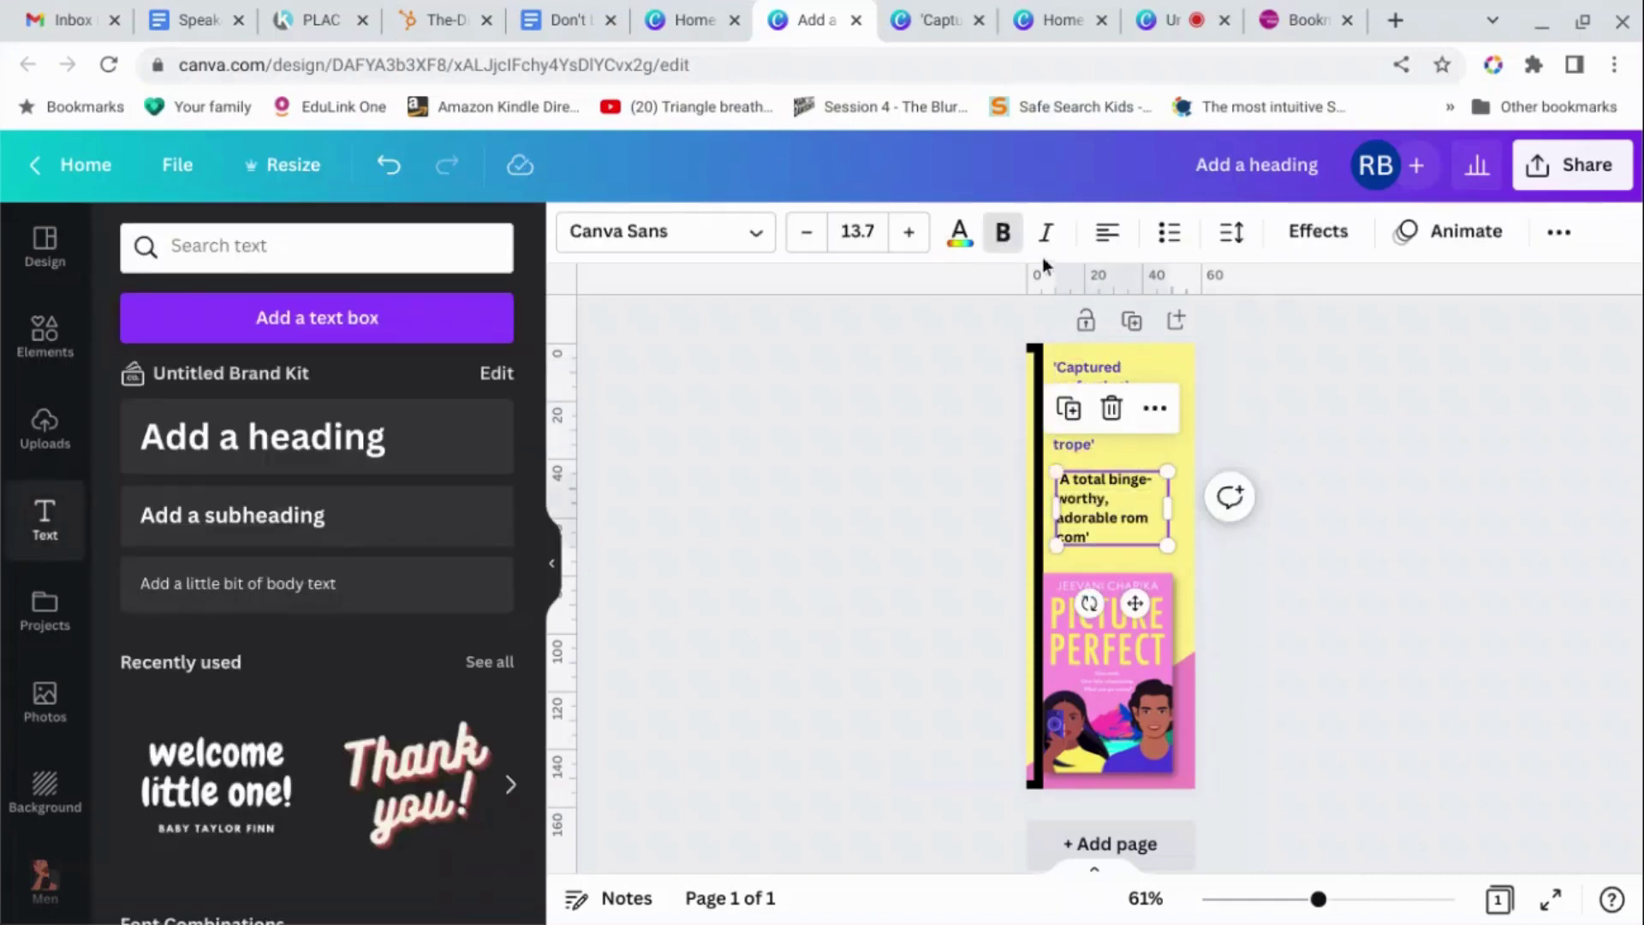
{"action": "left_click", "coordinate": [960, 231]}
{"action": "left_click", "coordinate": [283, 363]}
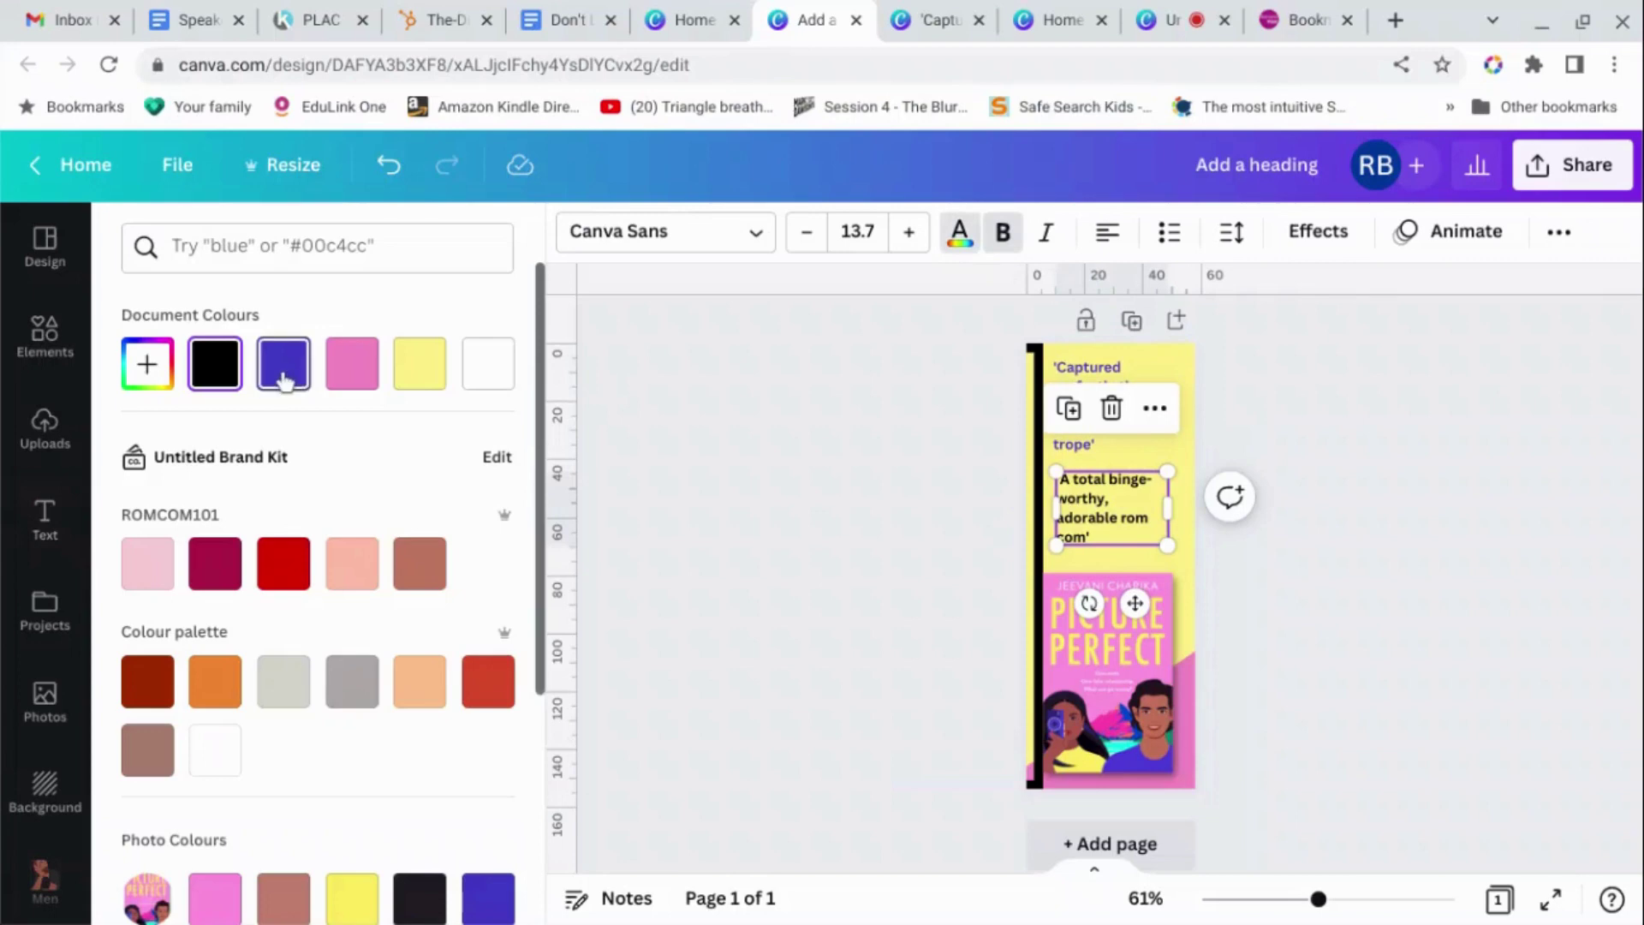
{"action": "key", "text": "Escape"}
Zoom in and select all the text of the binge-worthy quote.
{"action": "left_click_drag", "start_coordinate": [1321, 899], "coordinate": [1367, 901]}
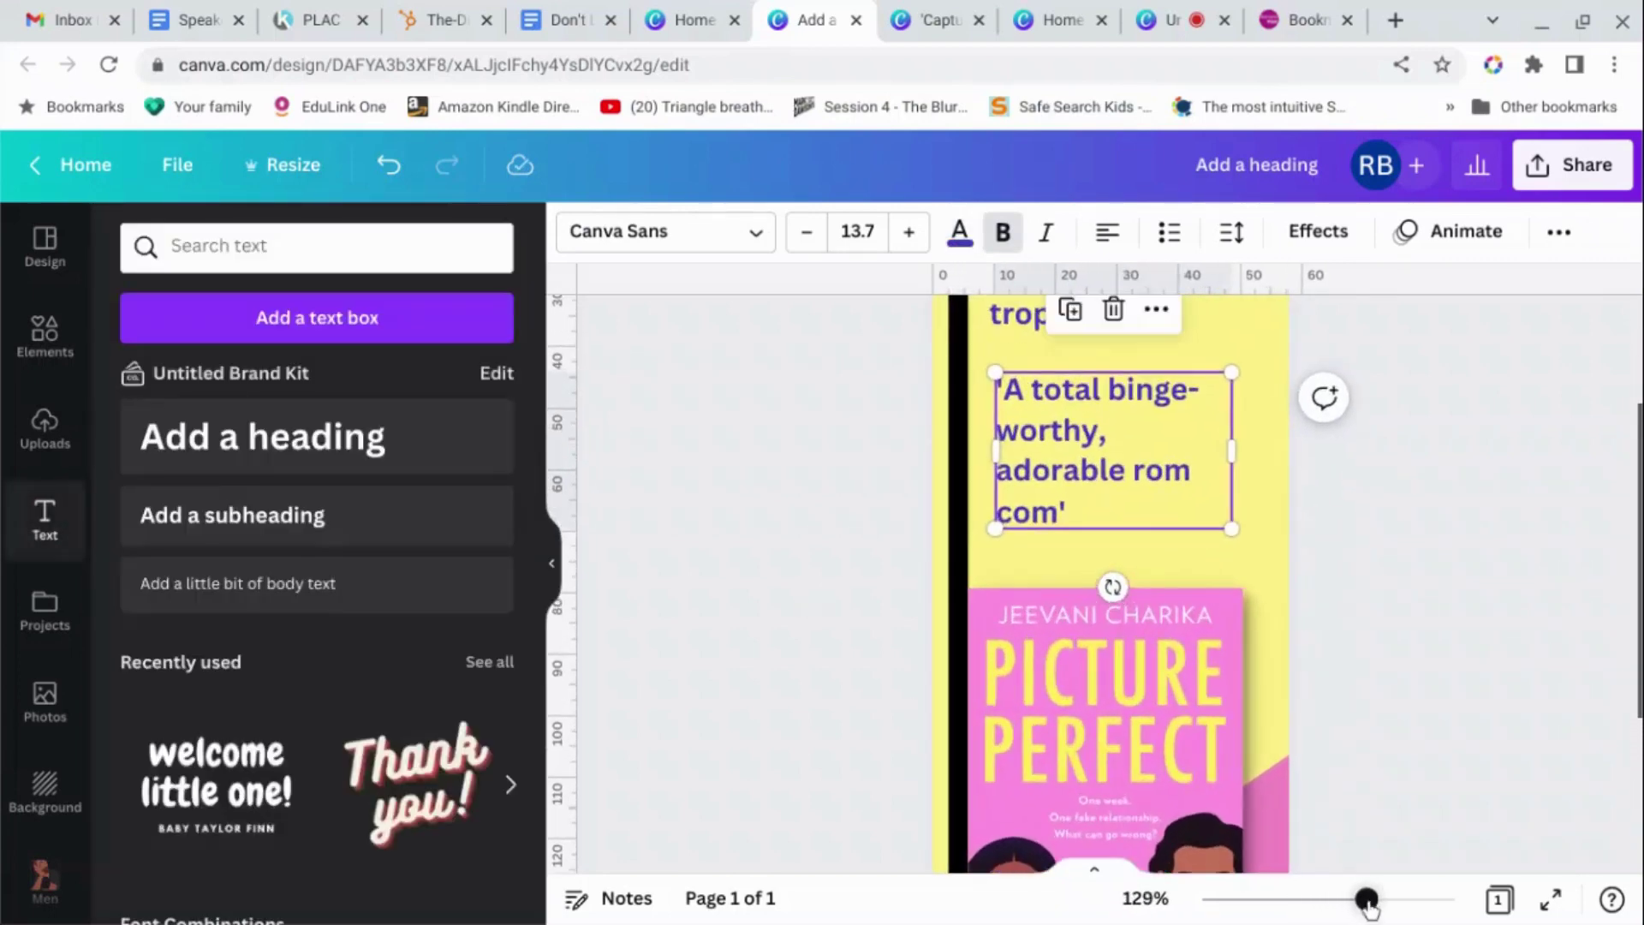
{"action": "left_click", "coordinate": [1317, 623]}
{"action": "left_click", "coordinate": [1143, 476]}
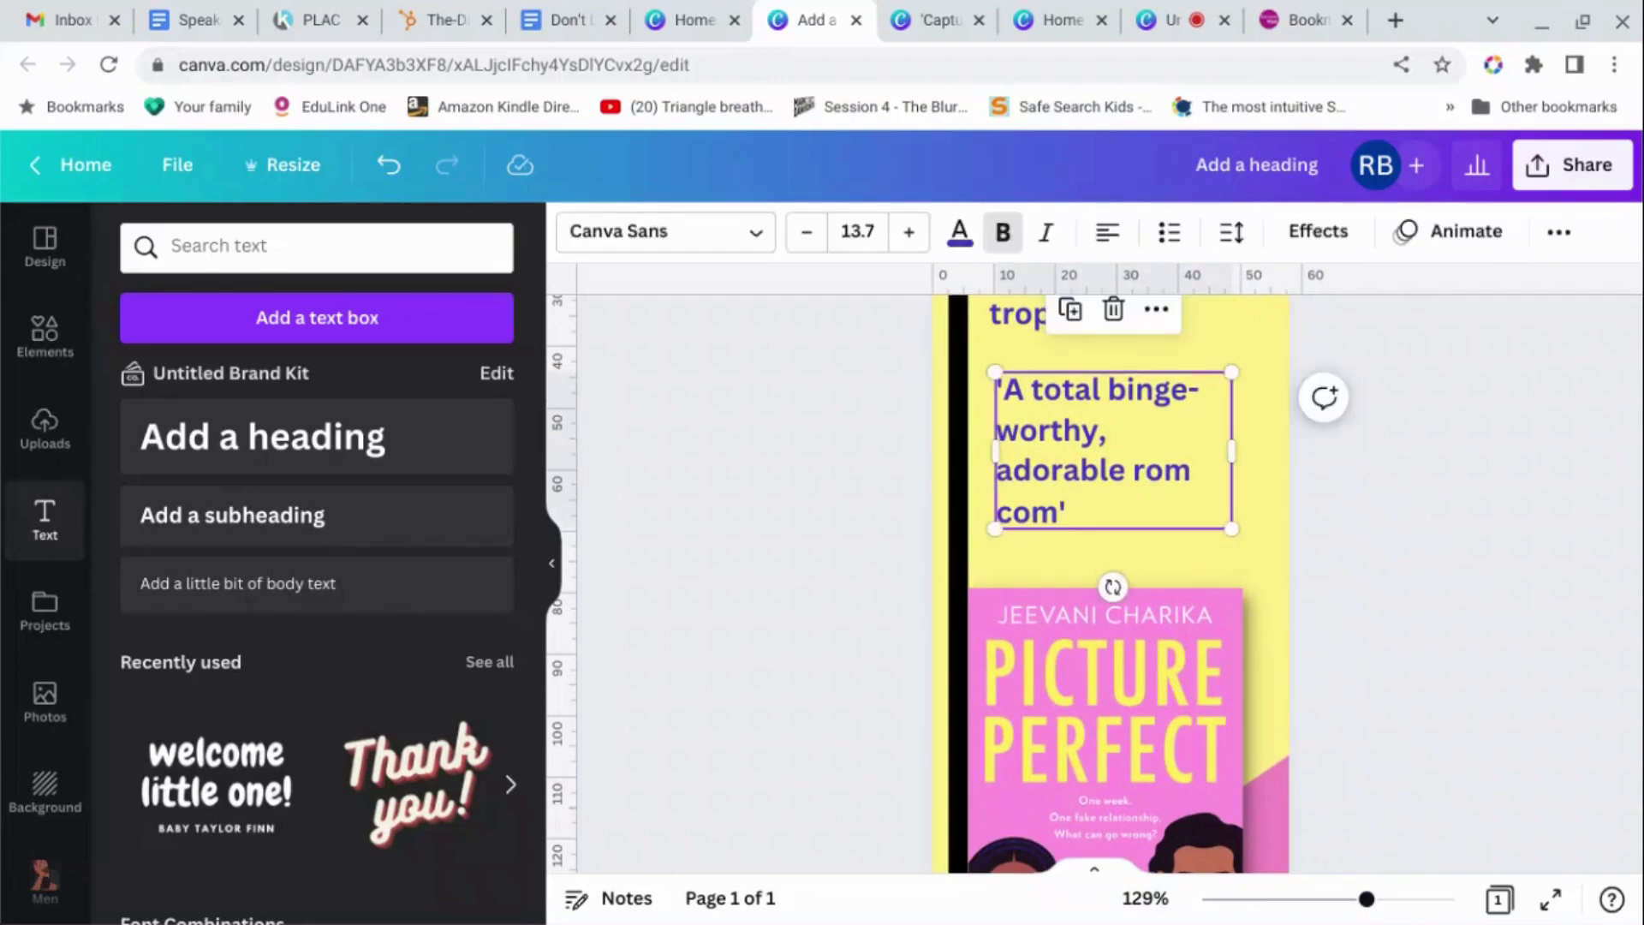
{"action": "left_click", "coordinate": [1132, 505]}
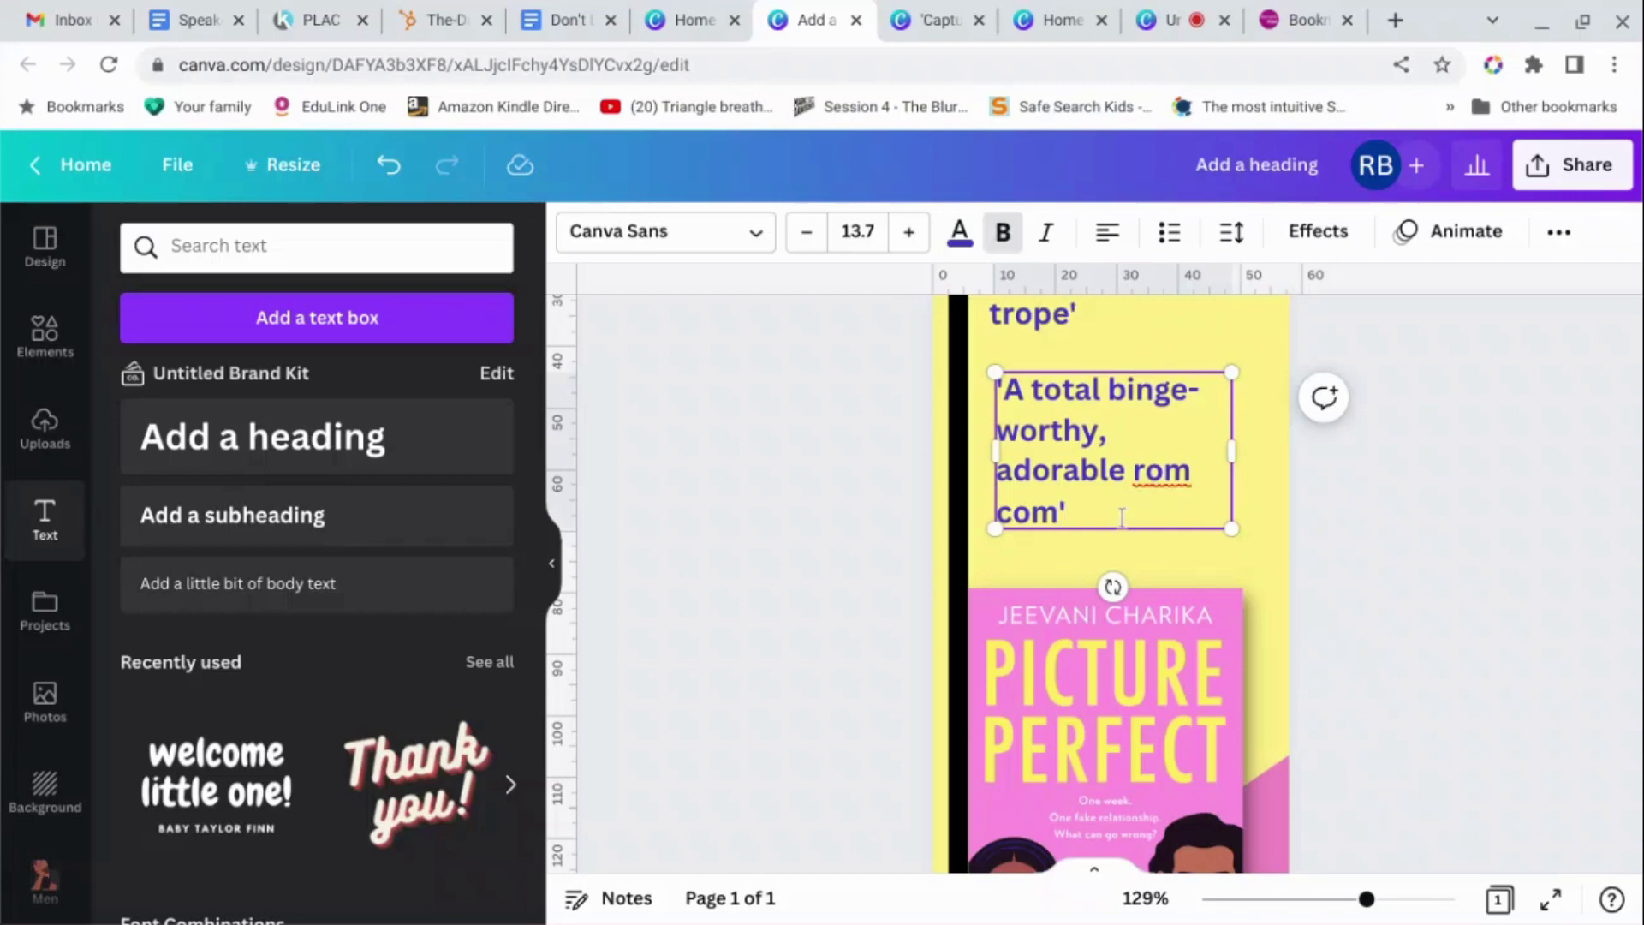
{"action": "left_click_drag", "start_coordinate": [1132, 505], "coordinate": [982, 396]}
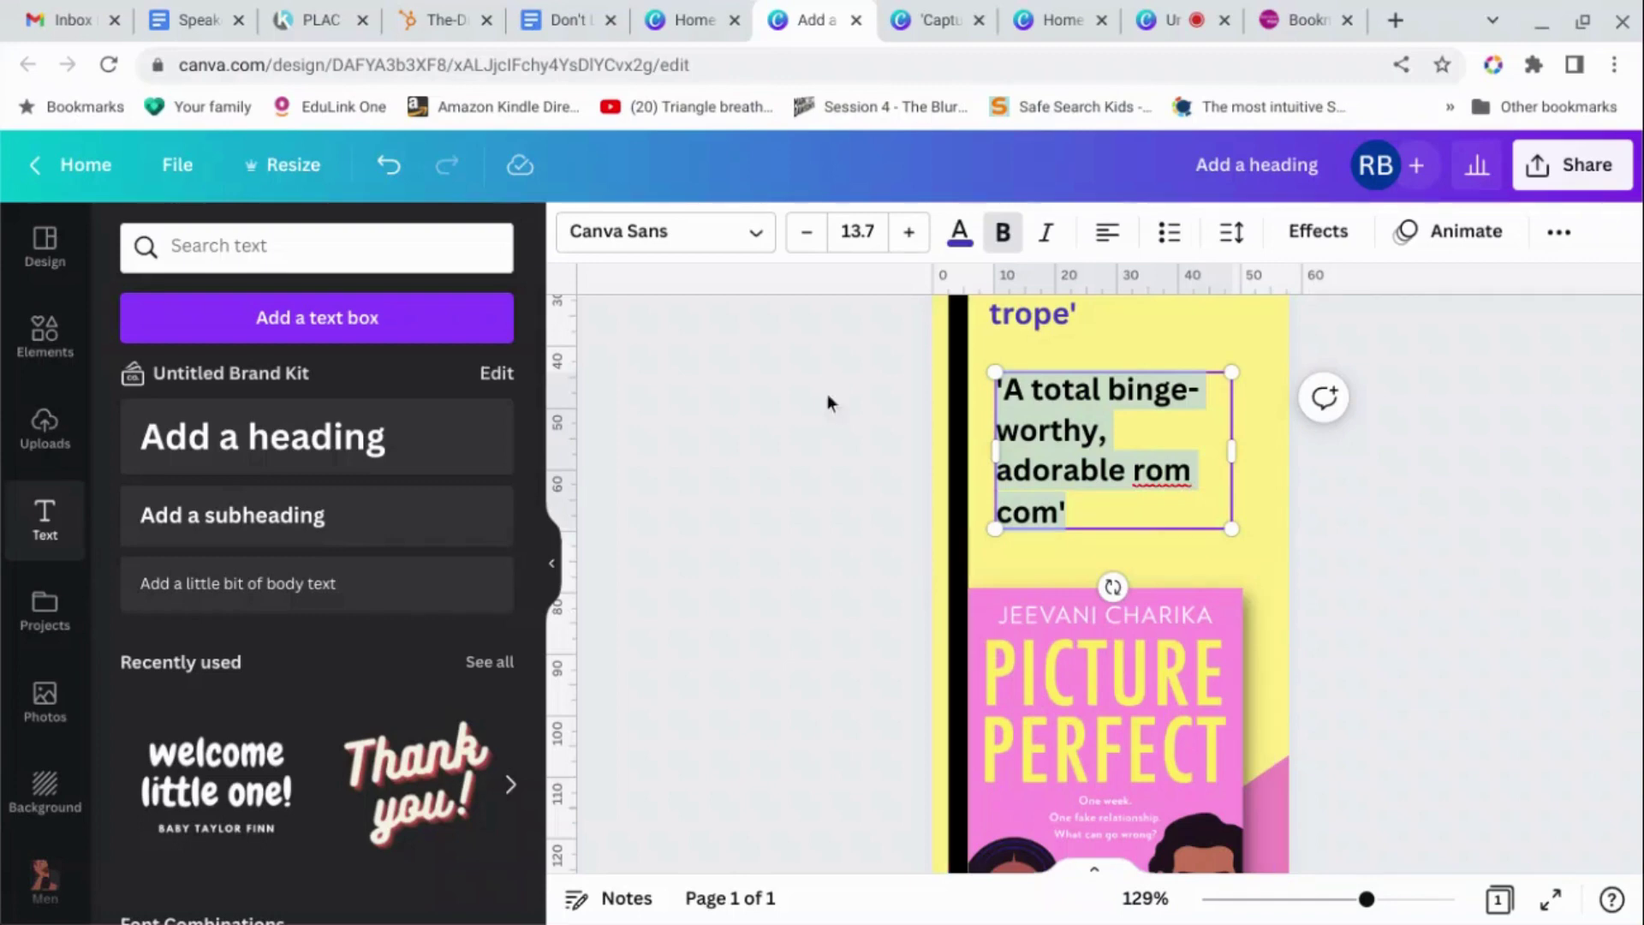
Set the binge-worthy quote in the Bebas Neue font.
{"action": "left_click", "coordinate": [725, 233]}
{"action": "type", "text": "bebas"}
{"action": "left_click", "coordinate": [157, 368]}
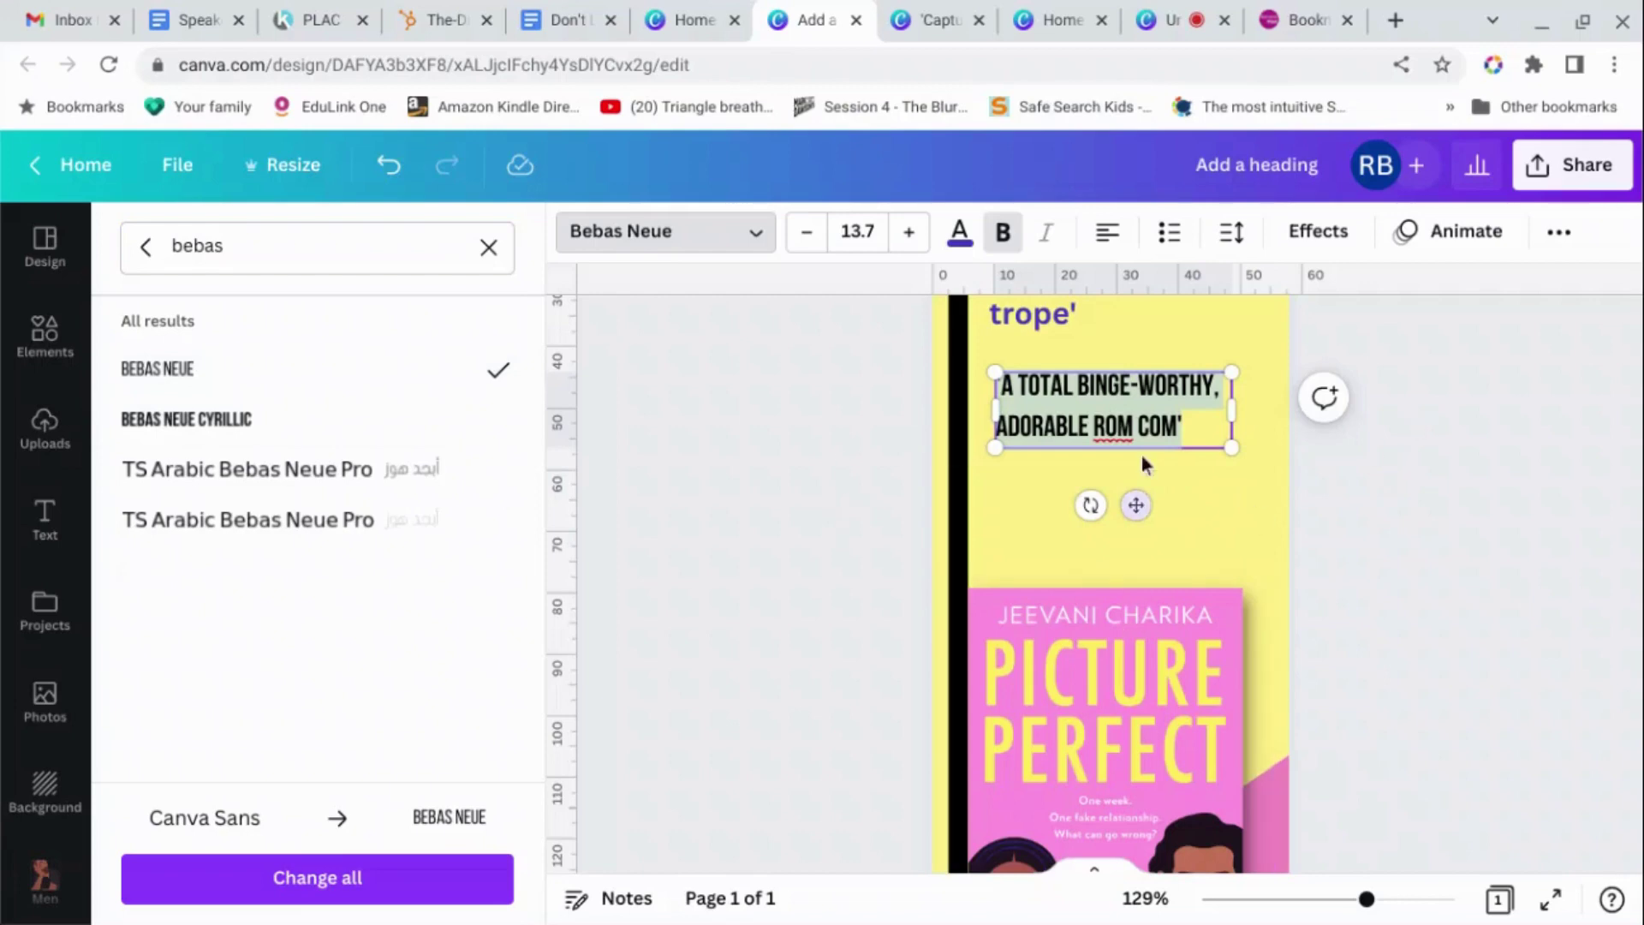
{"action": "left_click", "coordinate": [1398, 588]}
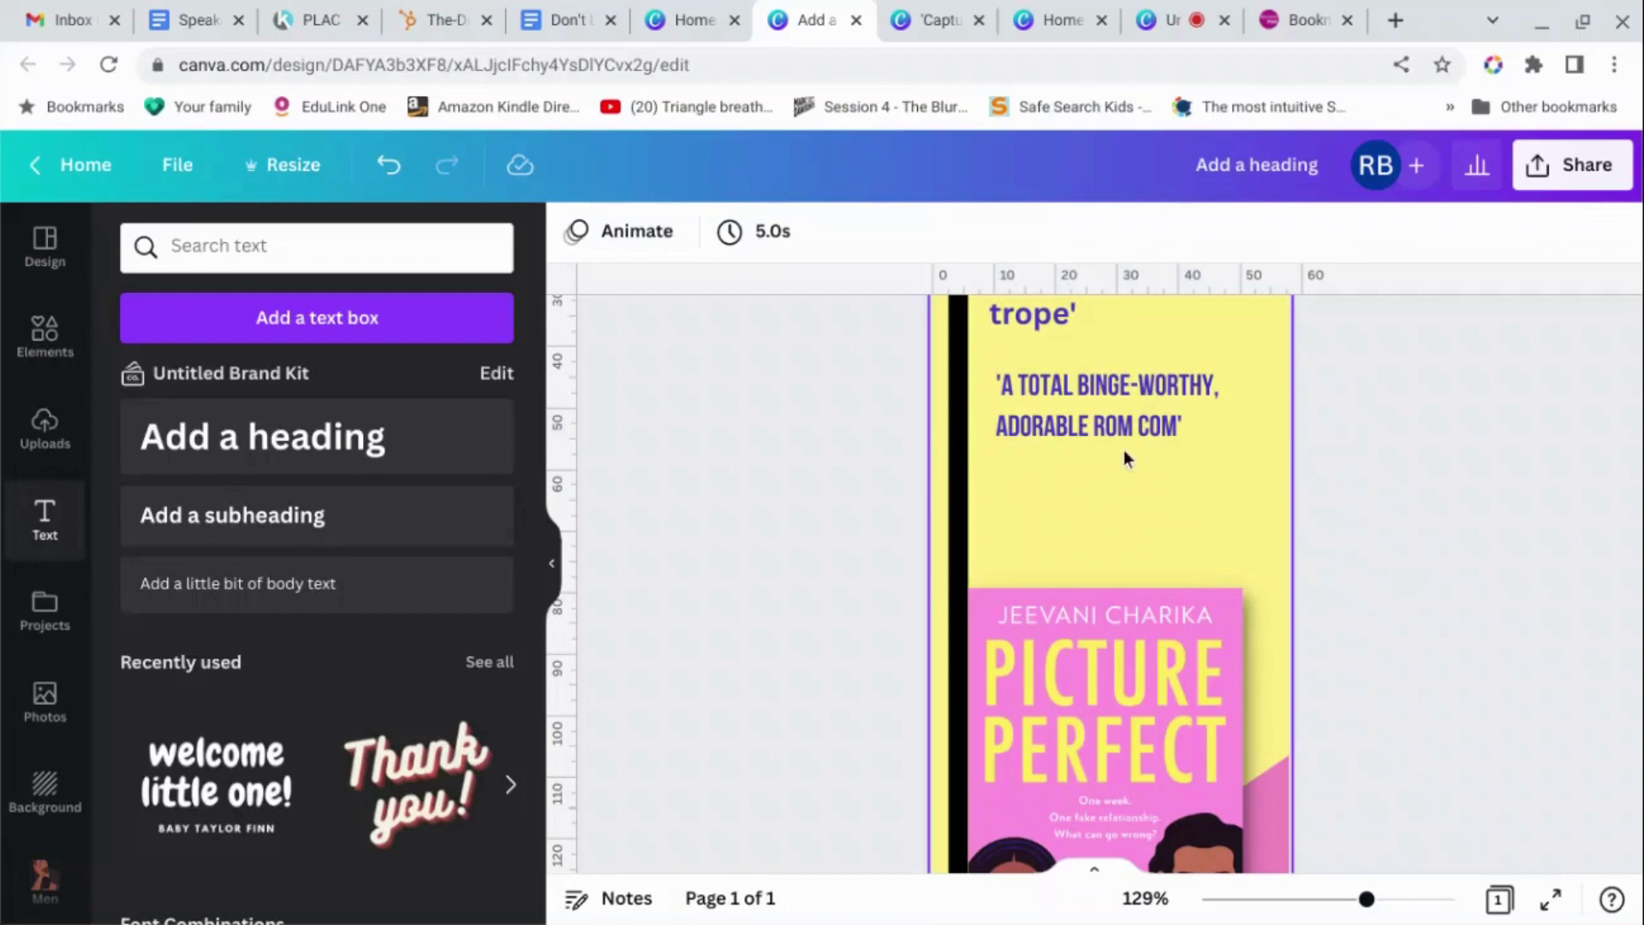
{"action": "scroll", "coordinate": [1332, 464], "scroll_direction": "up", "scroll_amount": 3}
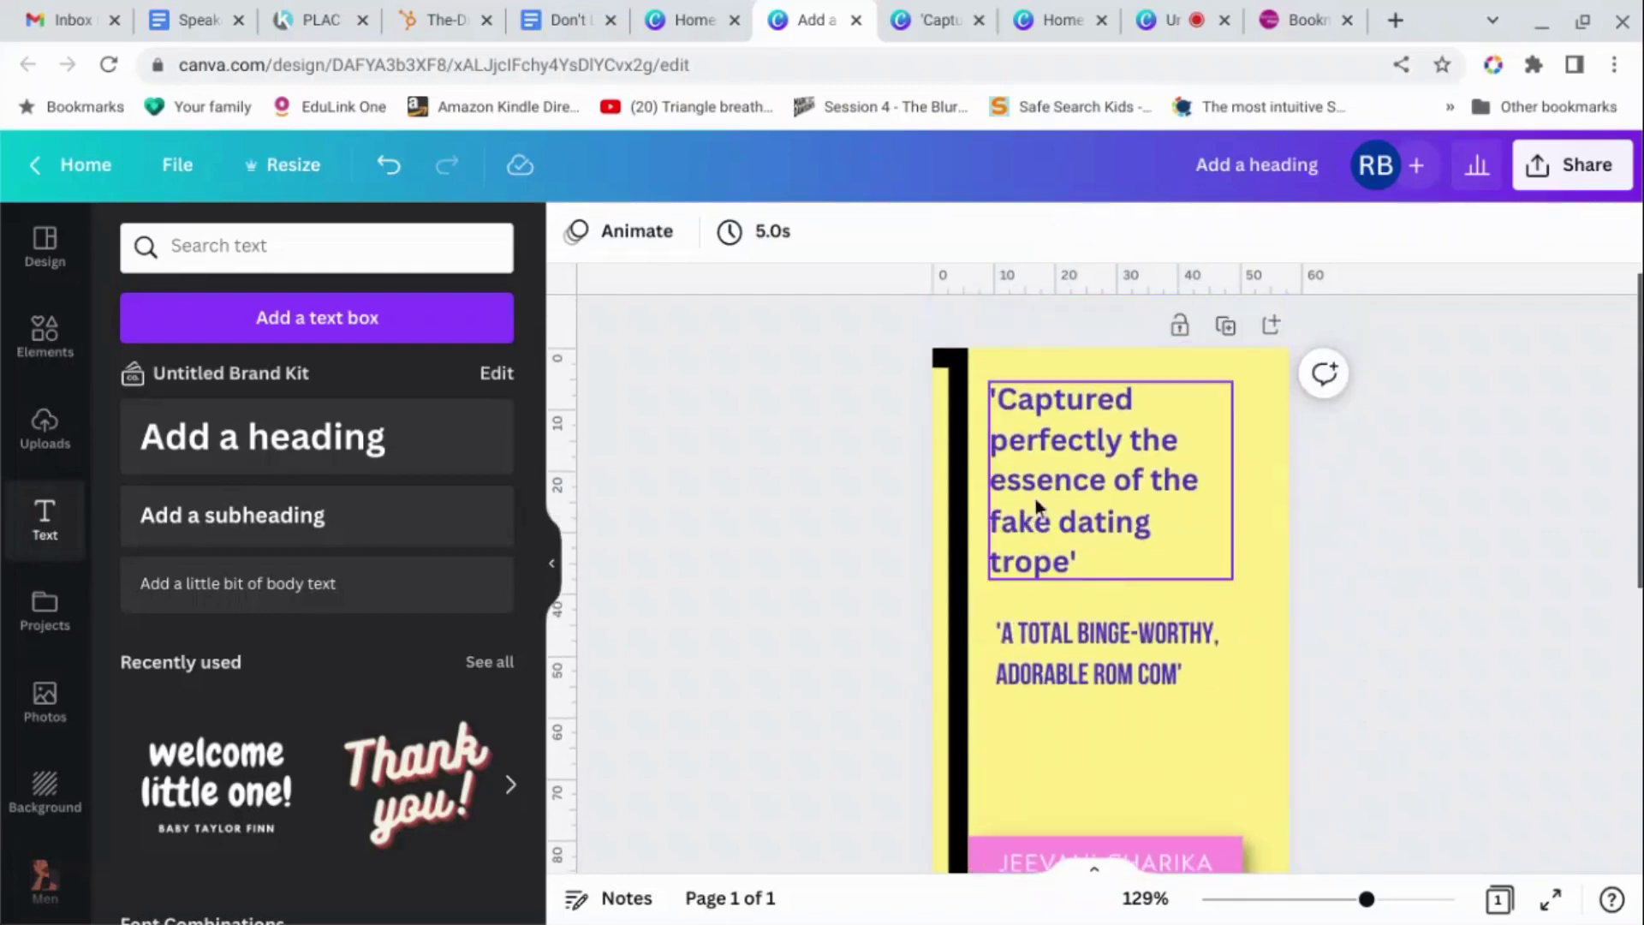
Make the 'Captured perfectly' quote upper case in Bebas Neue.
{"action": "left_click", "coordinate": [1039, 504]}
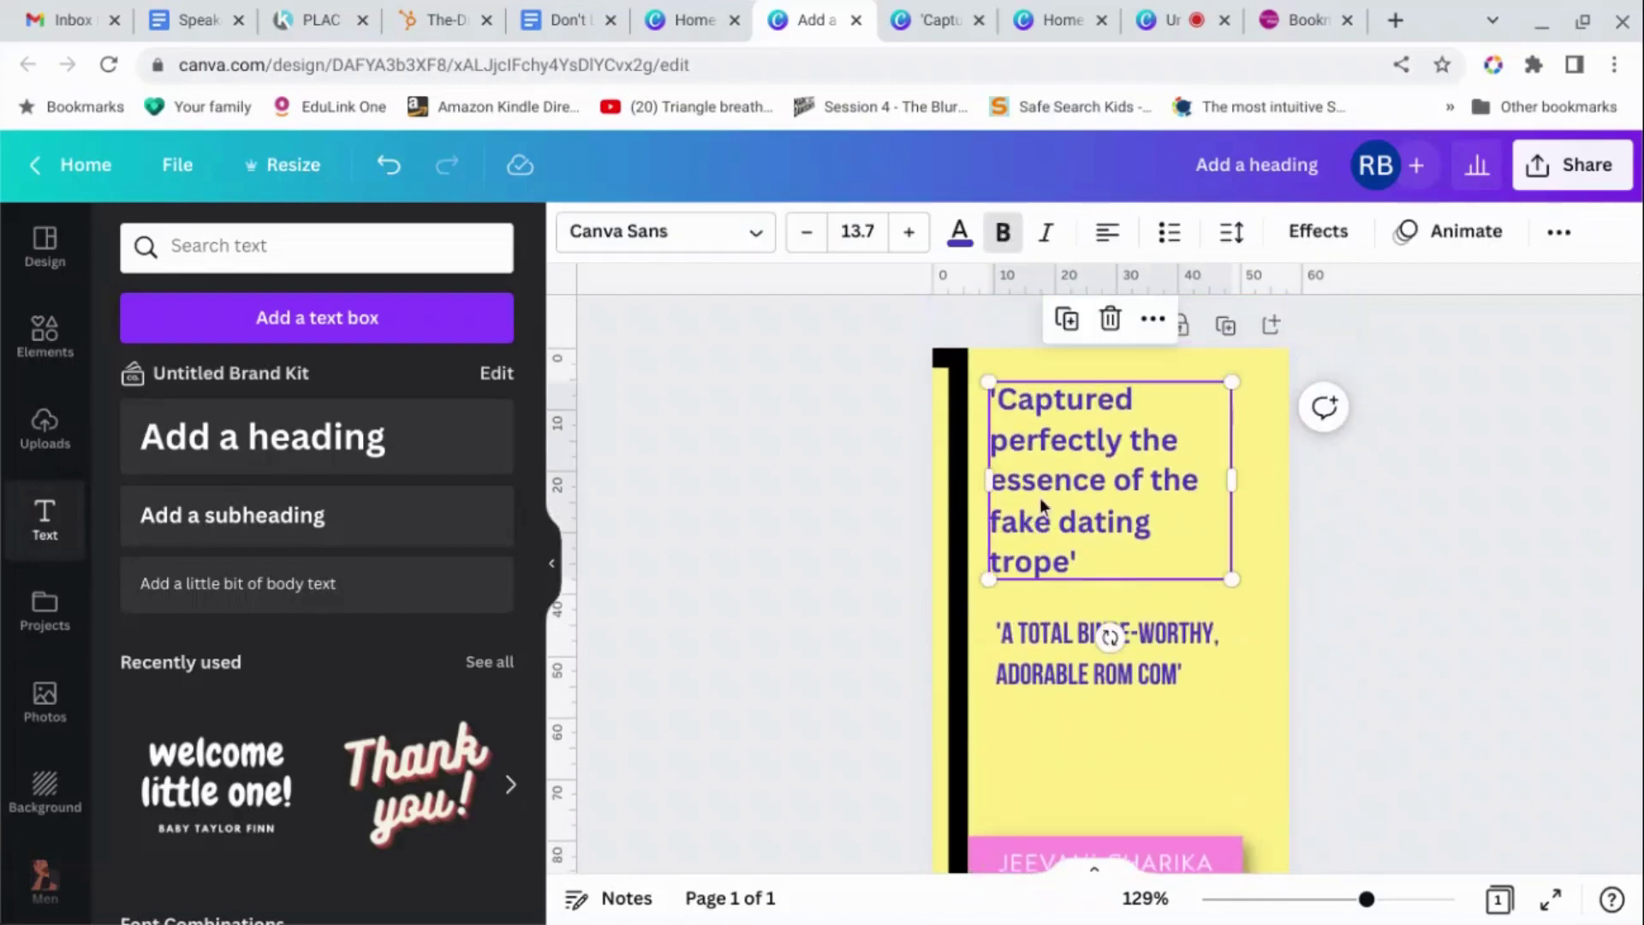
{"action": "left_click", "coordinate": [1560, 236]}
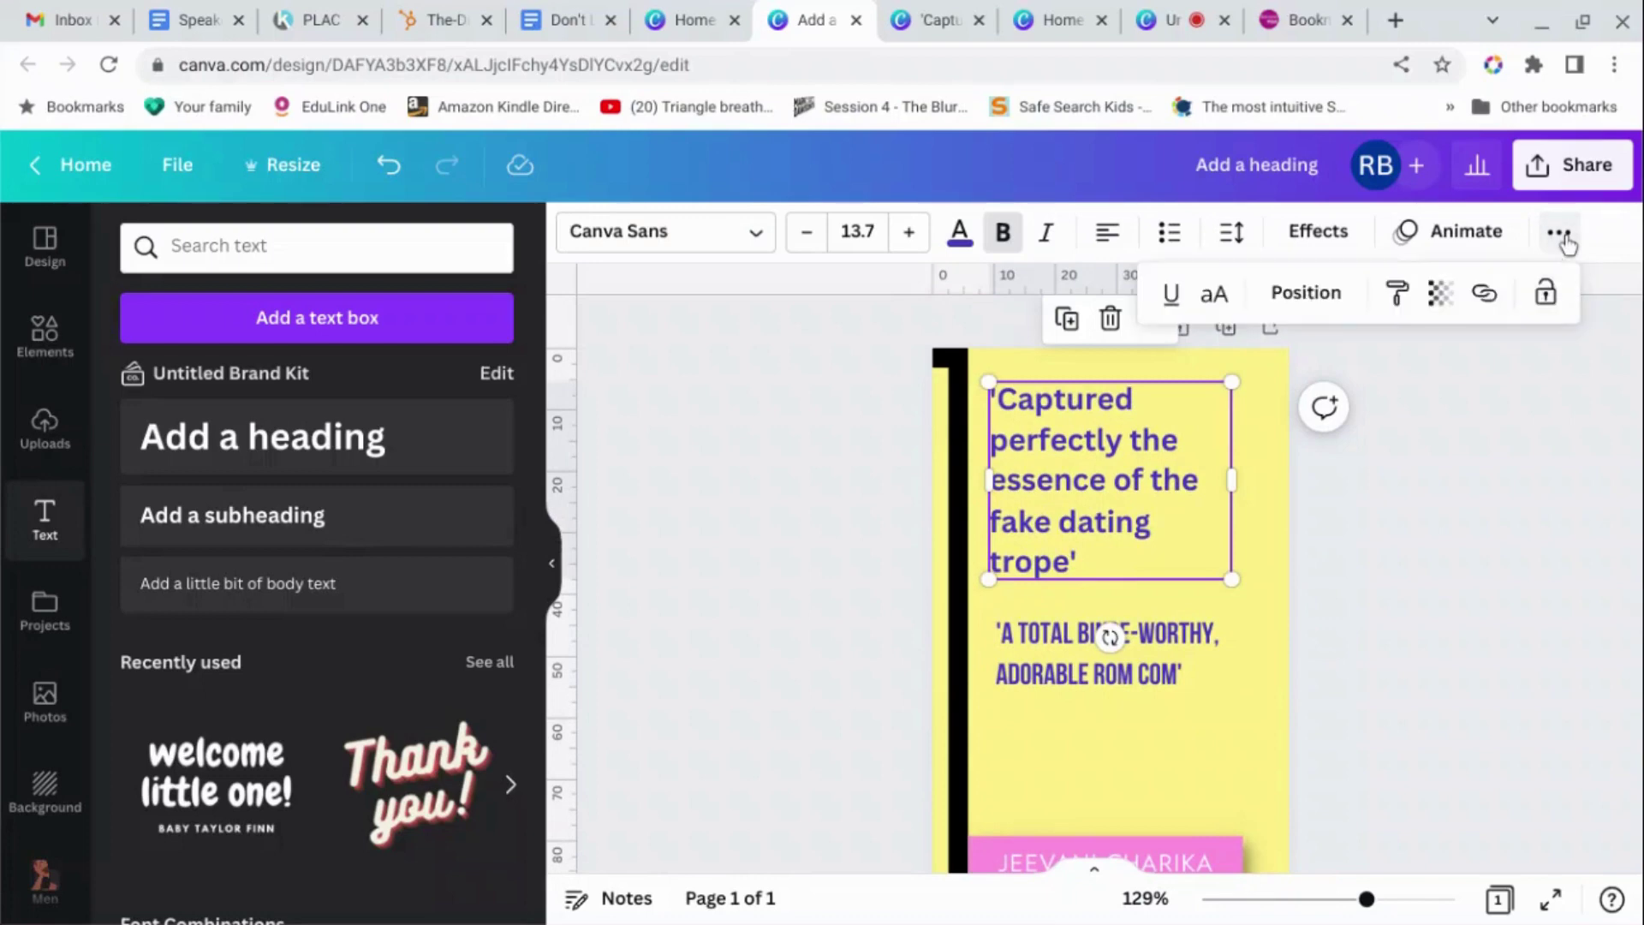
{"action": "left_click", "coordinate": [1212, 310]}
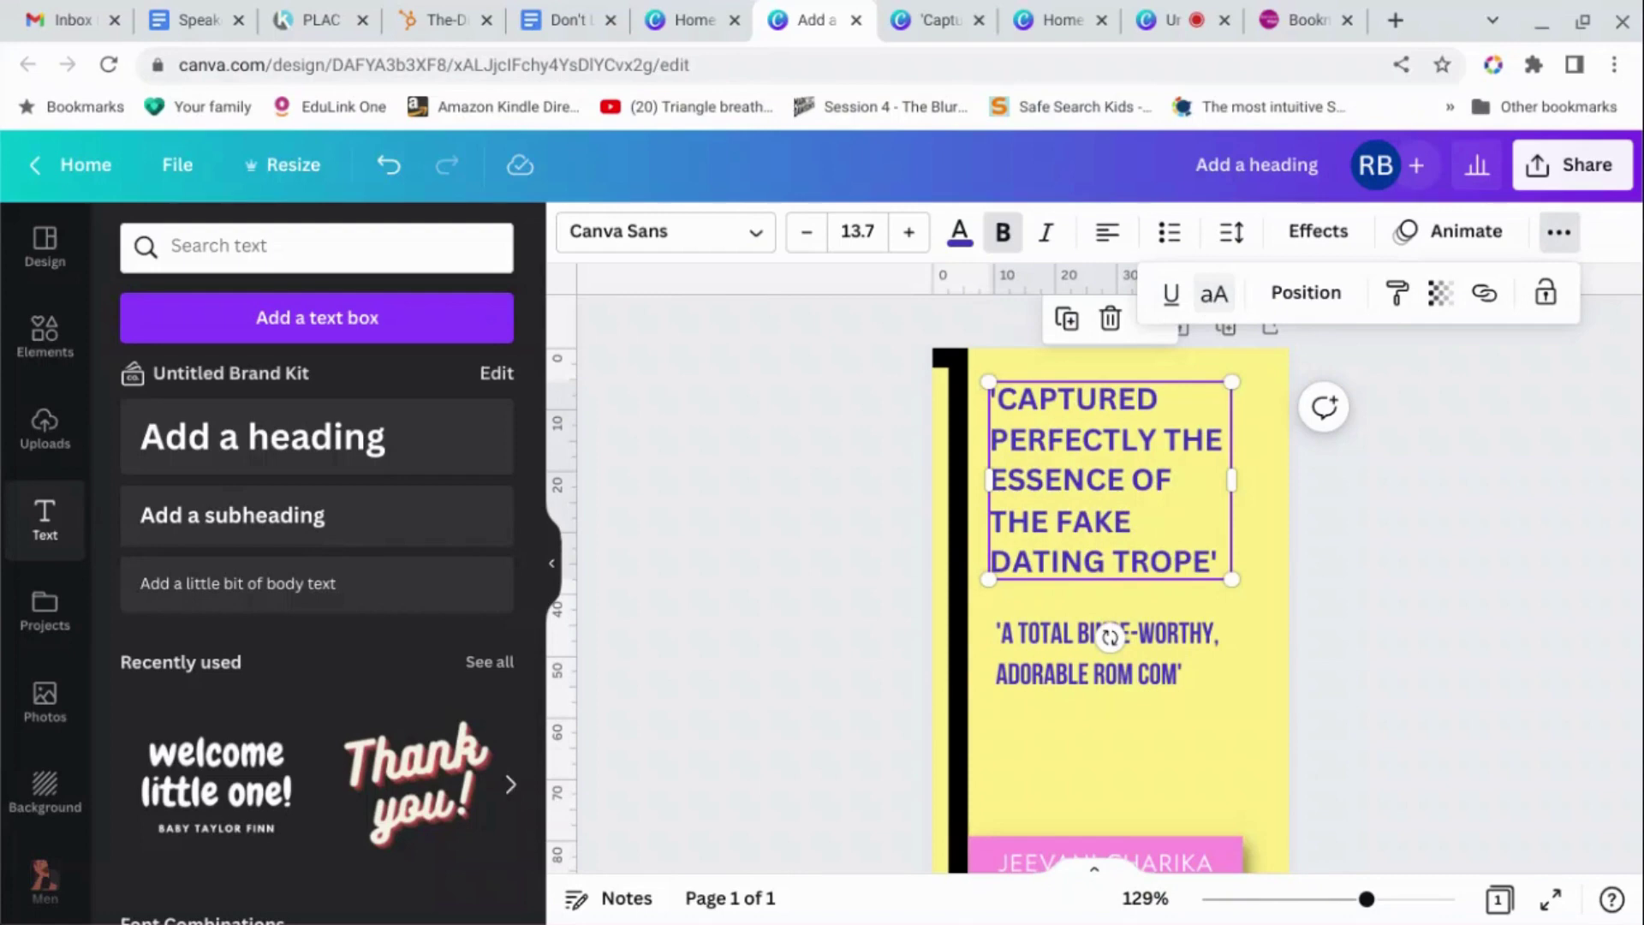
{"action": "left_click", "coordinate": [733, 229]}
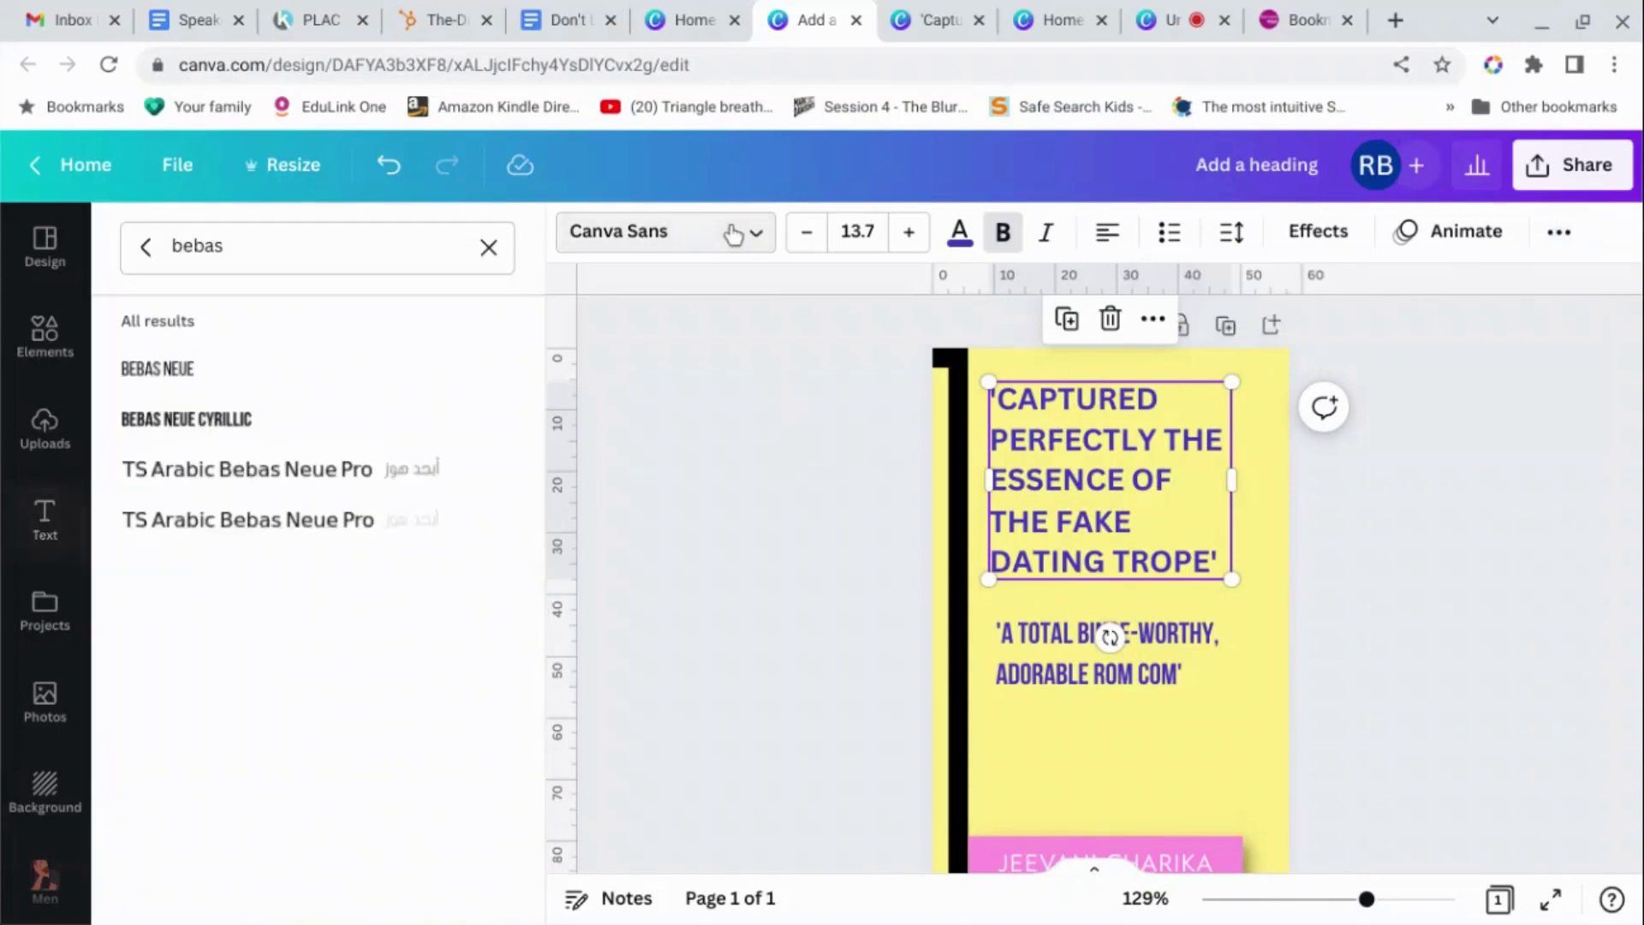
{"action": "left_click", "coordinate": [333, 396]}
{"action": "left_click", "coordinate": [1009, 495]}
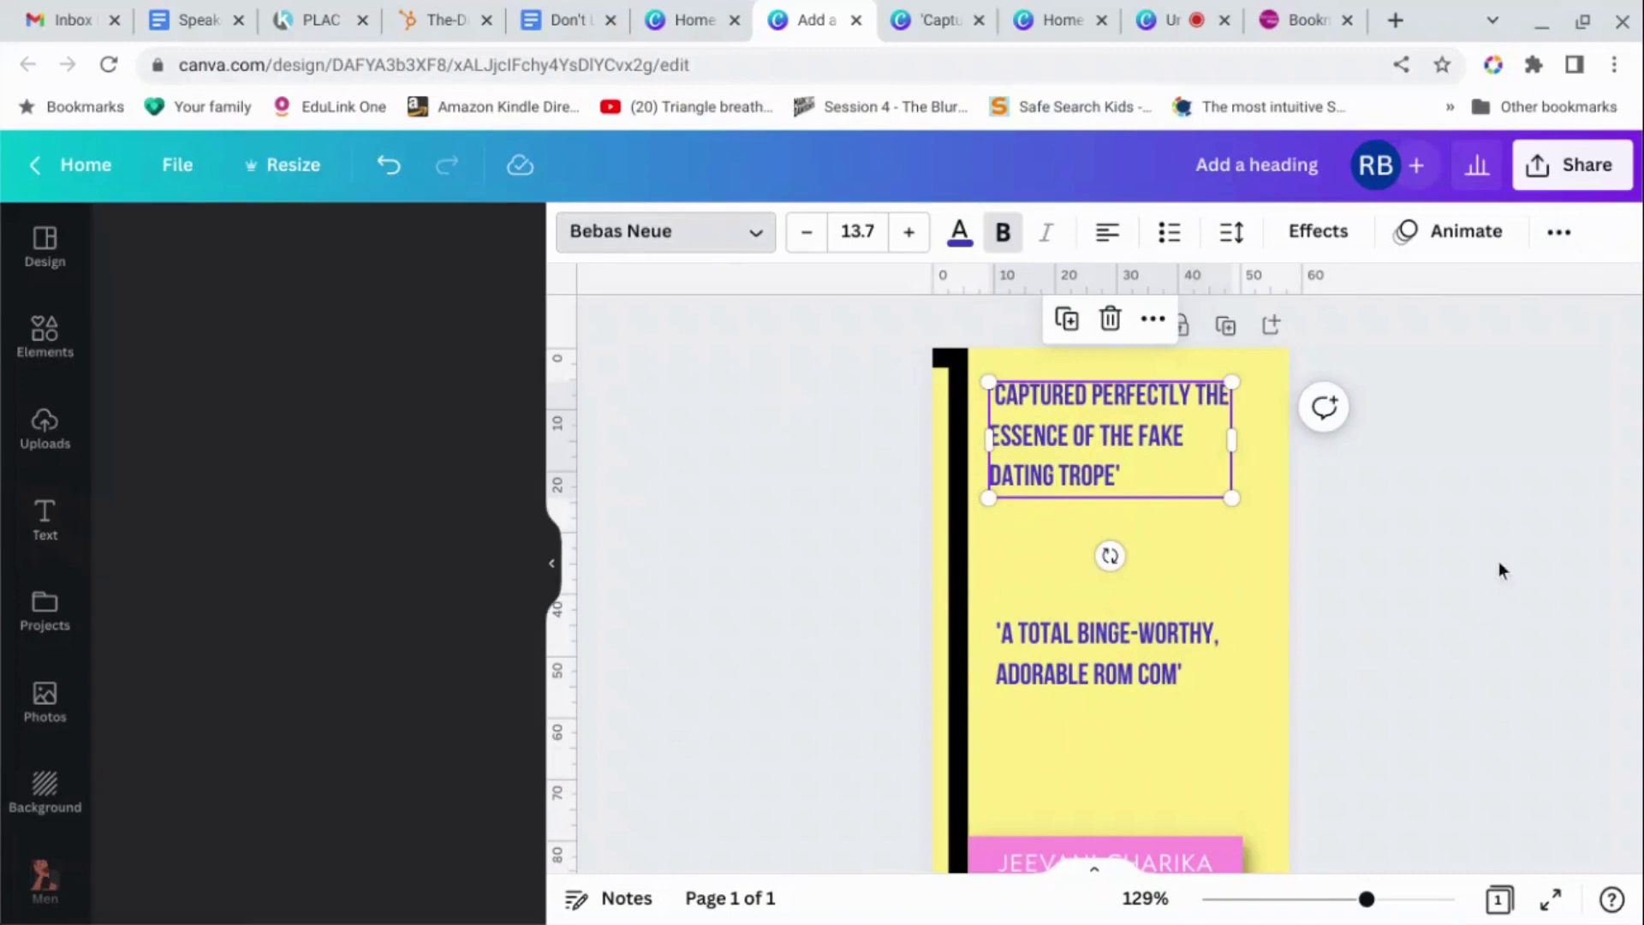
{"action": "left_click", "coordinate": [1498, 562]}
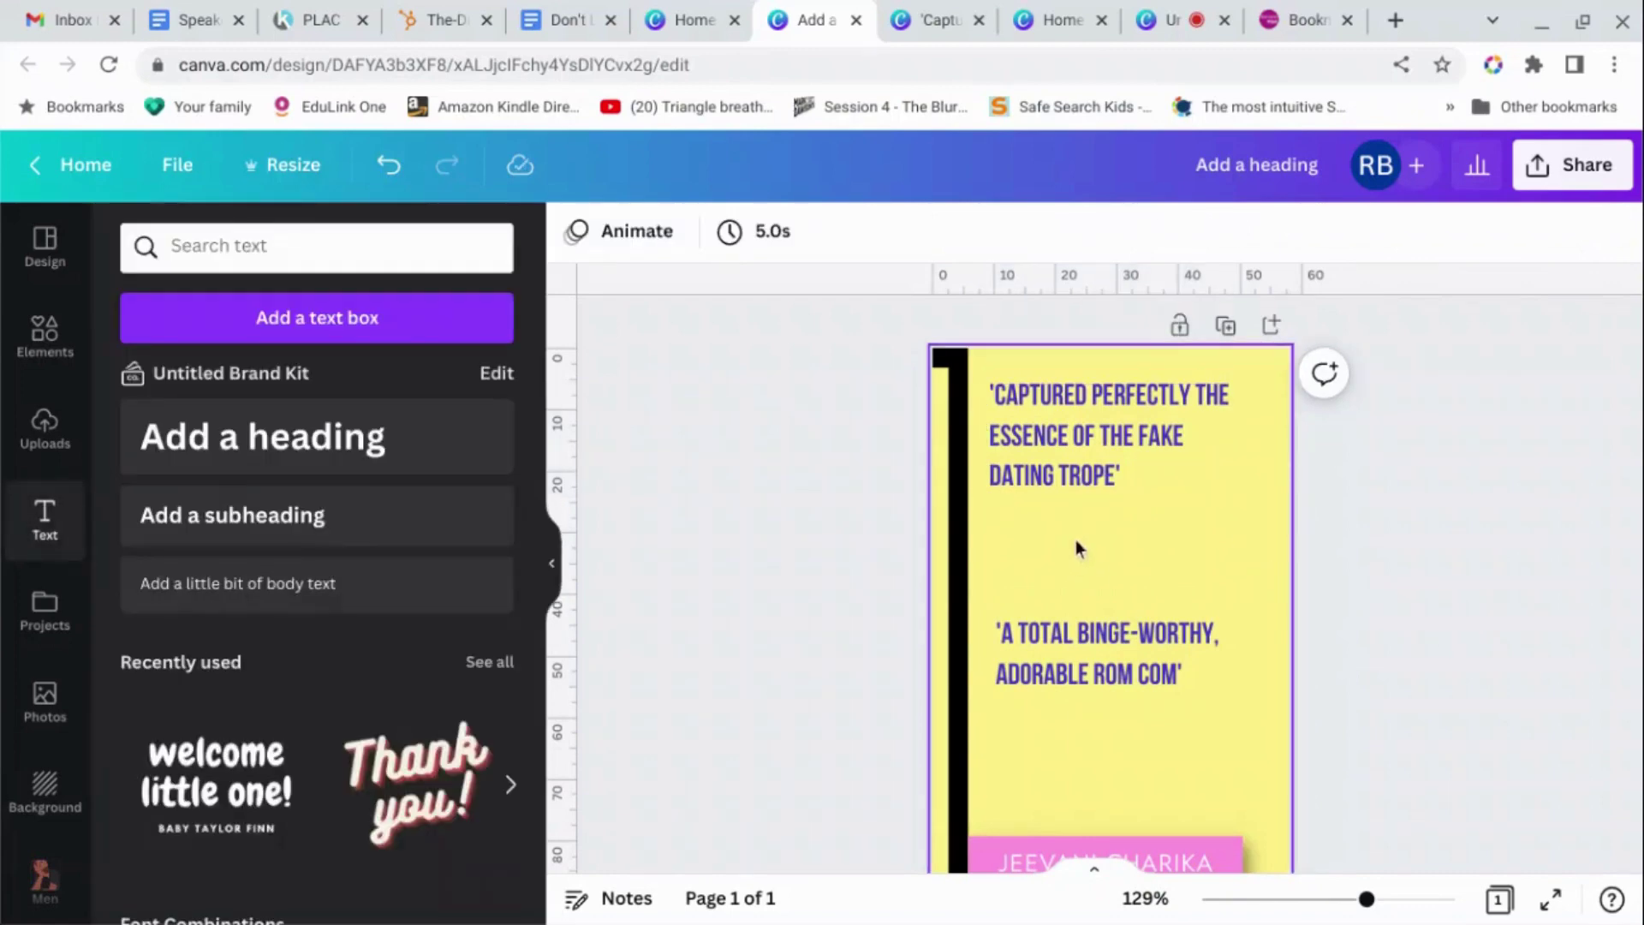
Add a 'NETGALLEY' heading and move it under the first quote.
{"action": "left_click", "coordinate": [343, 449]}
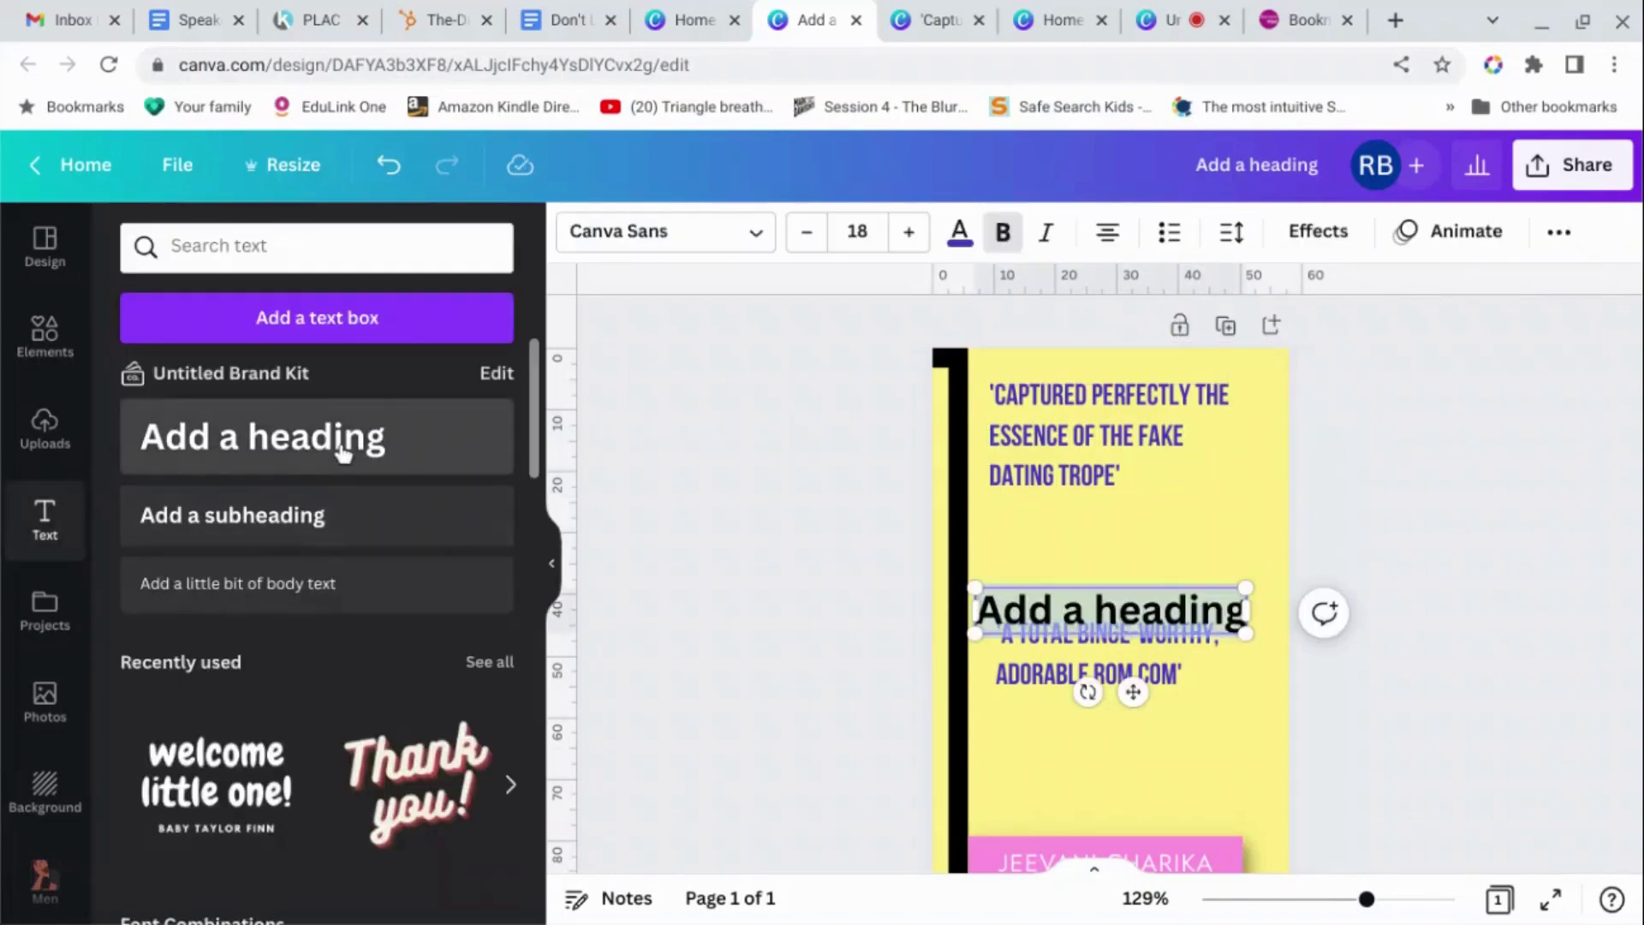
{"action": "type", "text": "NETG"}
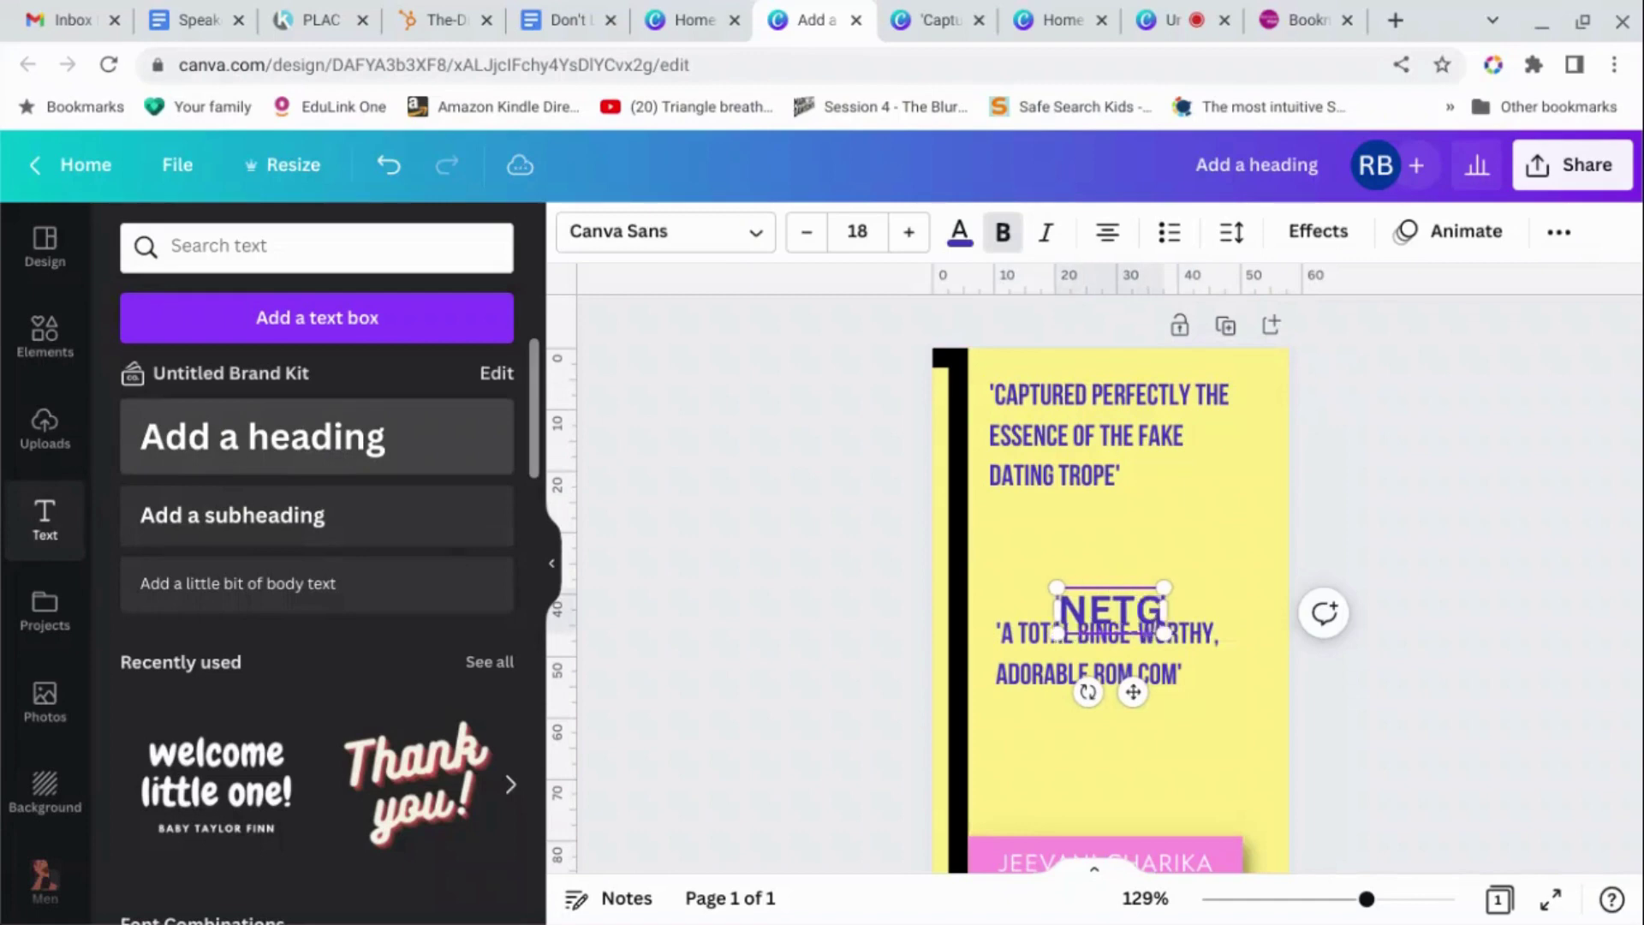
{"action": "type", "text": "ALLEY"}
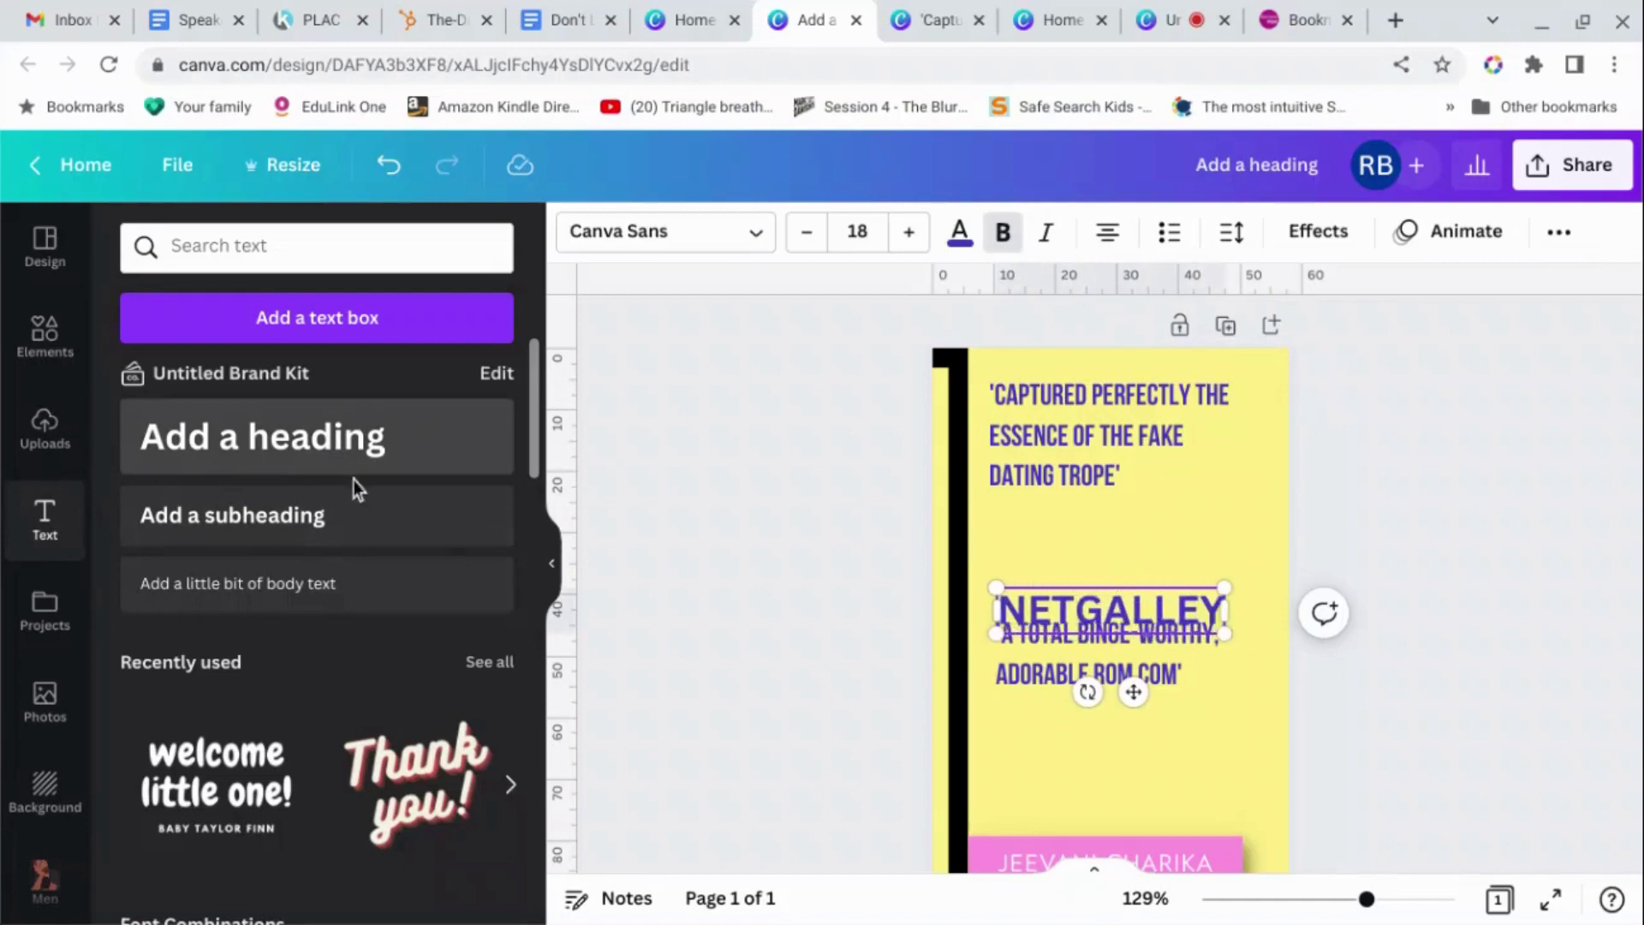
{"action": "left_click_drag", "start_coordinate": [1134, 692], "coordinate": [1124, 618]}
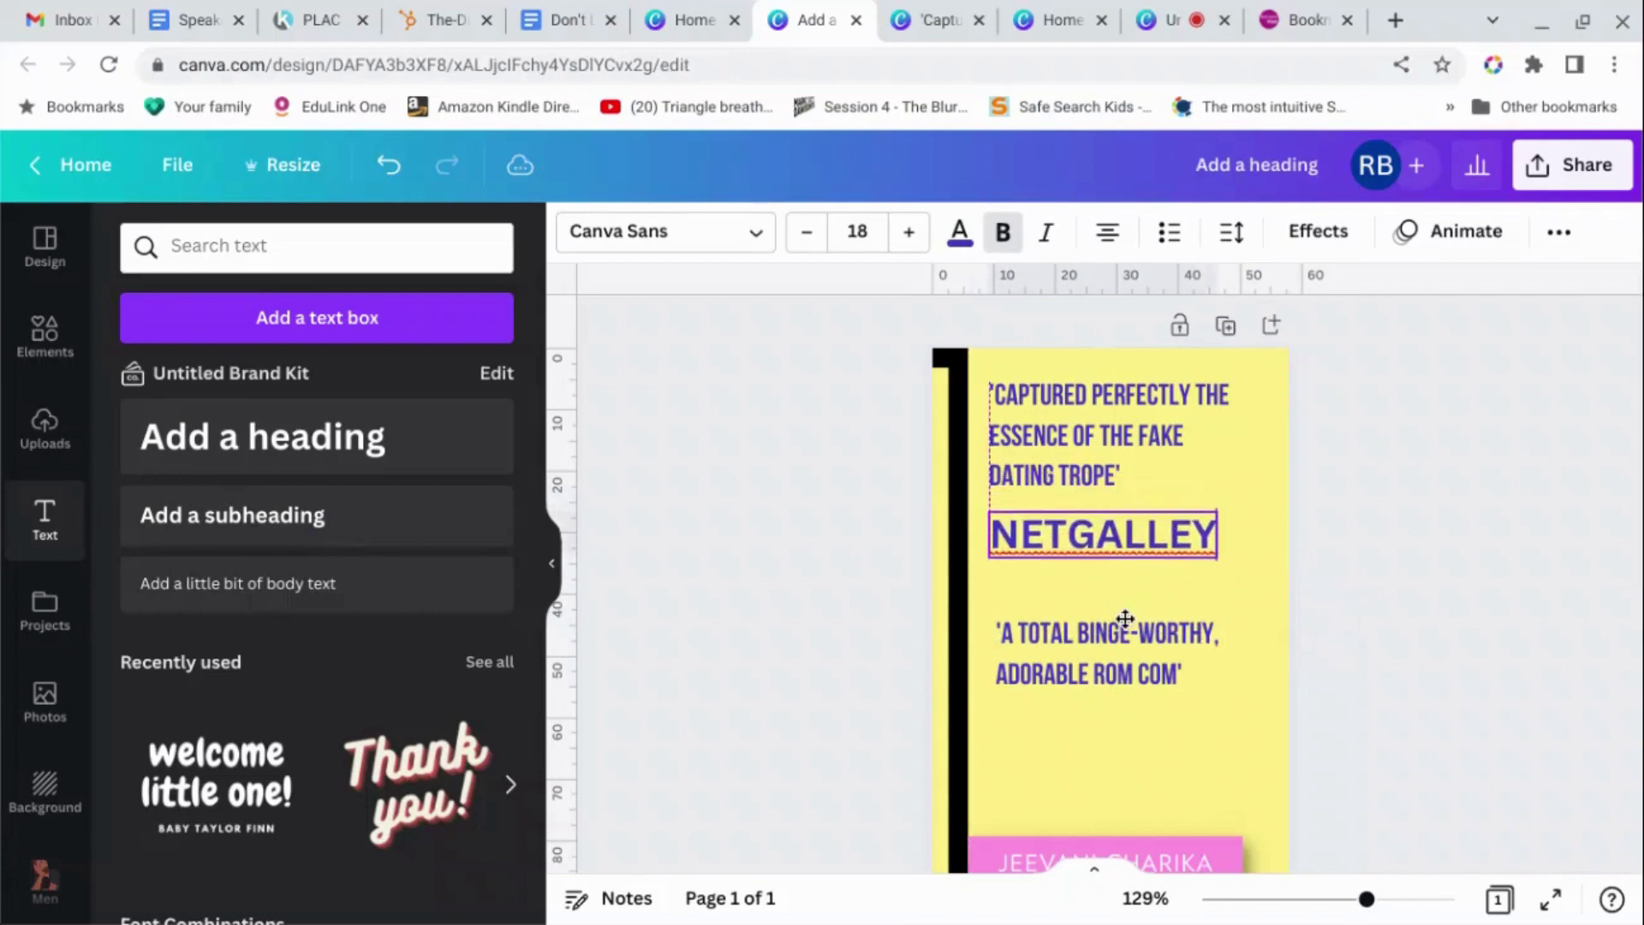
Enlarge the first quote slightly and shrink the NETGALLEY label.
{"action": "left_click", "coordinate": [1081, 479]}
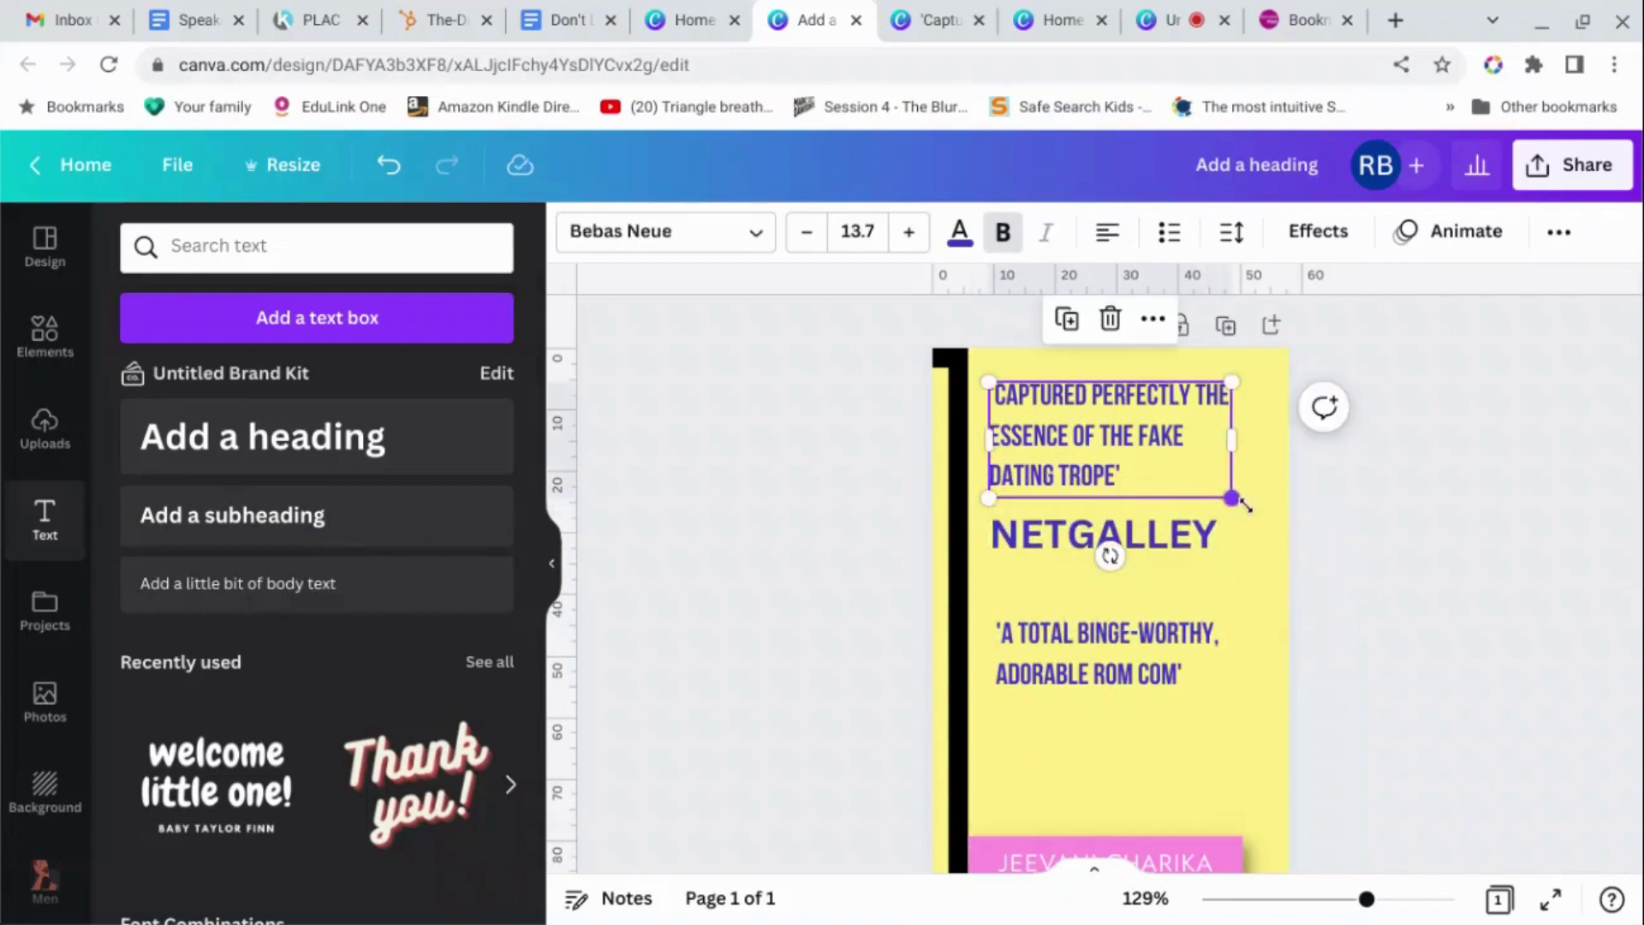
{"action": "left_click_drag", "start_coordinate": [1244, 505], "coordinate": [1259, 511]}
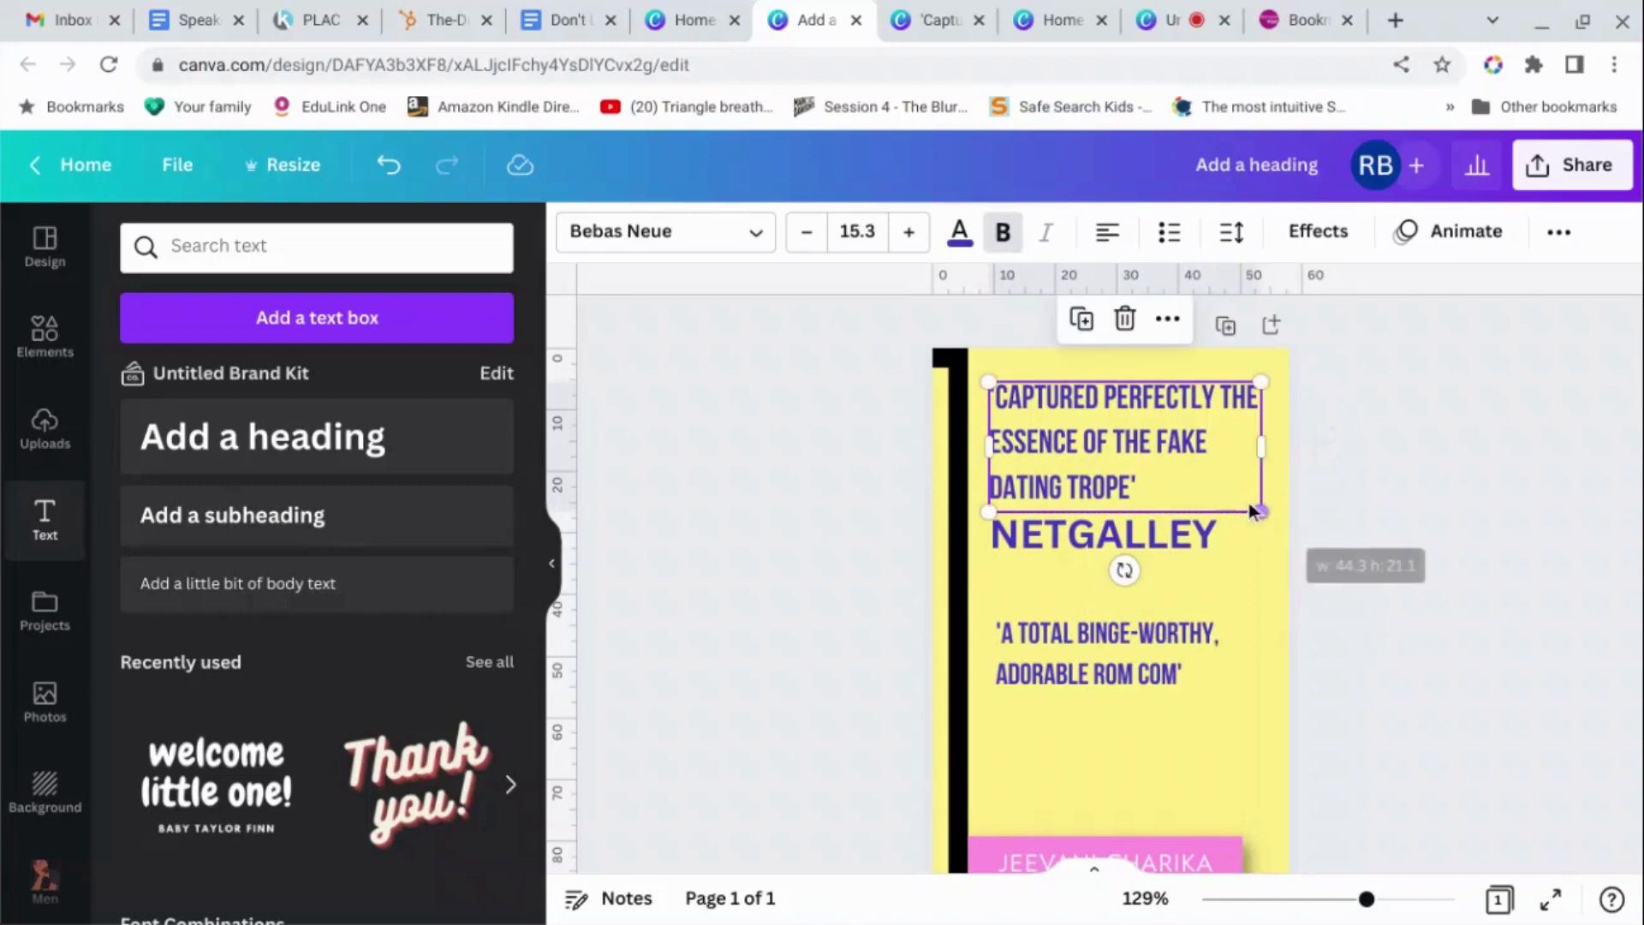
{"action": "left_click", "coordinate": [1189, 546]}
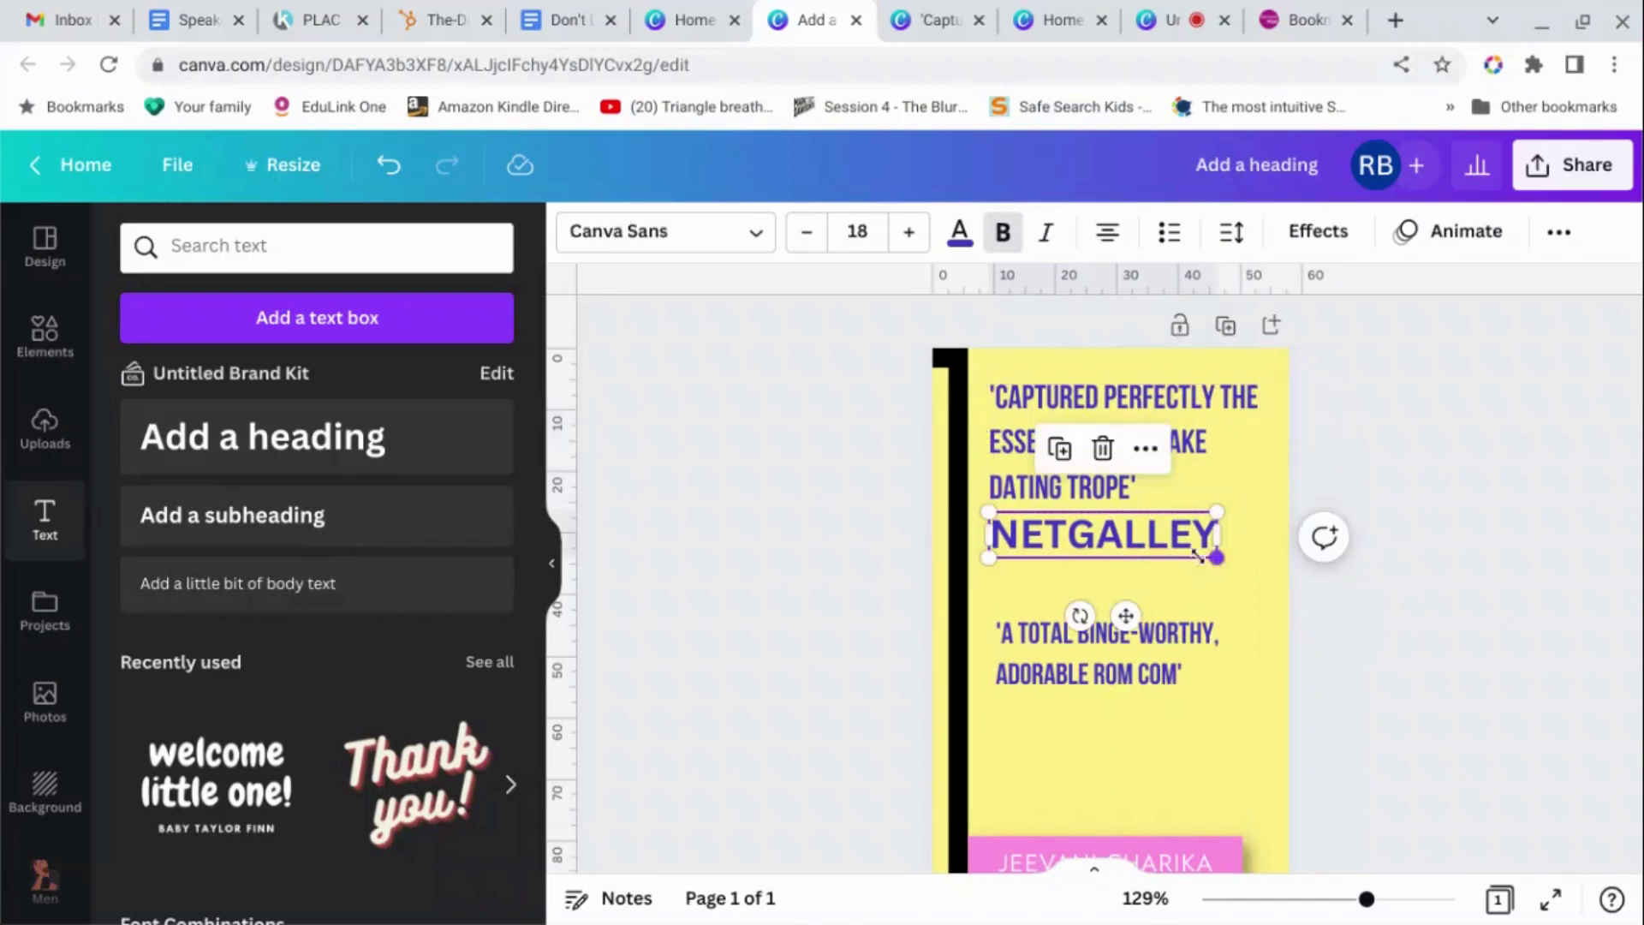
{"action": "left_click_drag", "start_coordinate": [1197, 554], "coordinate": [1125, 532]}
{"action": "left_click", "coordinate": [850, 559]}
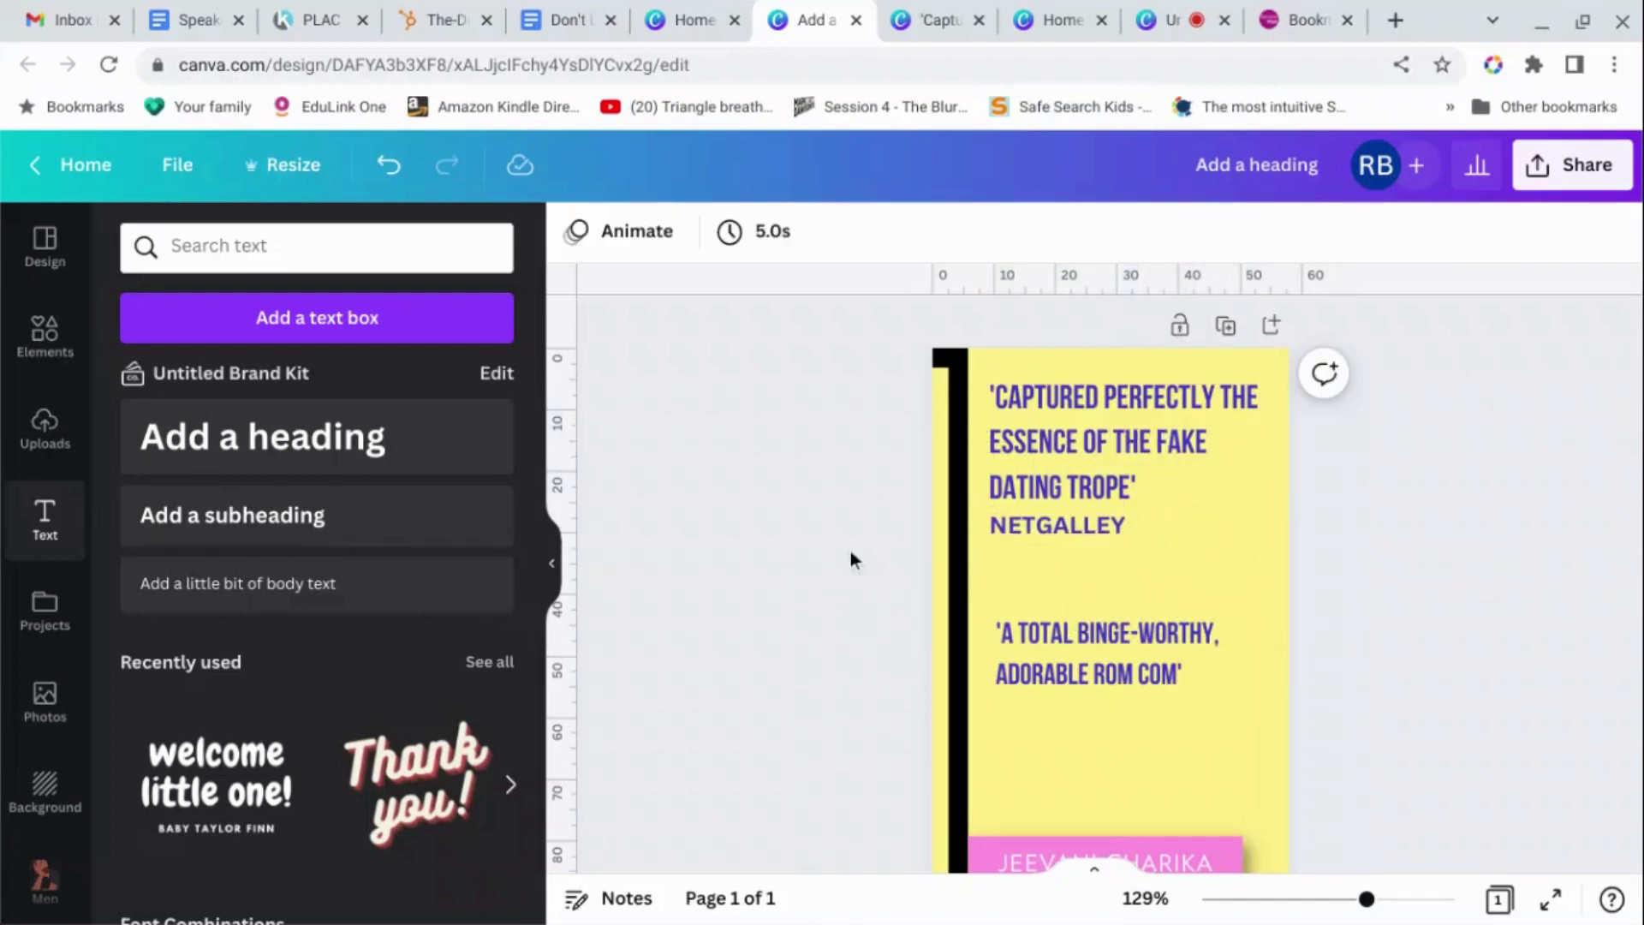
Search Elements for 'five stars' and add the first star-rating graphic.
{"action": "left_click", "coordinate": [47, 338]}
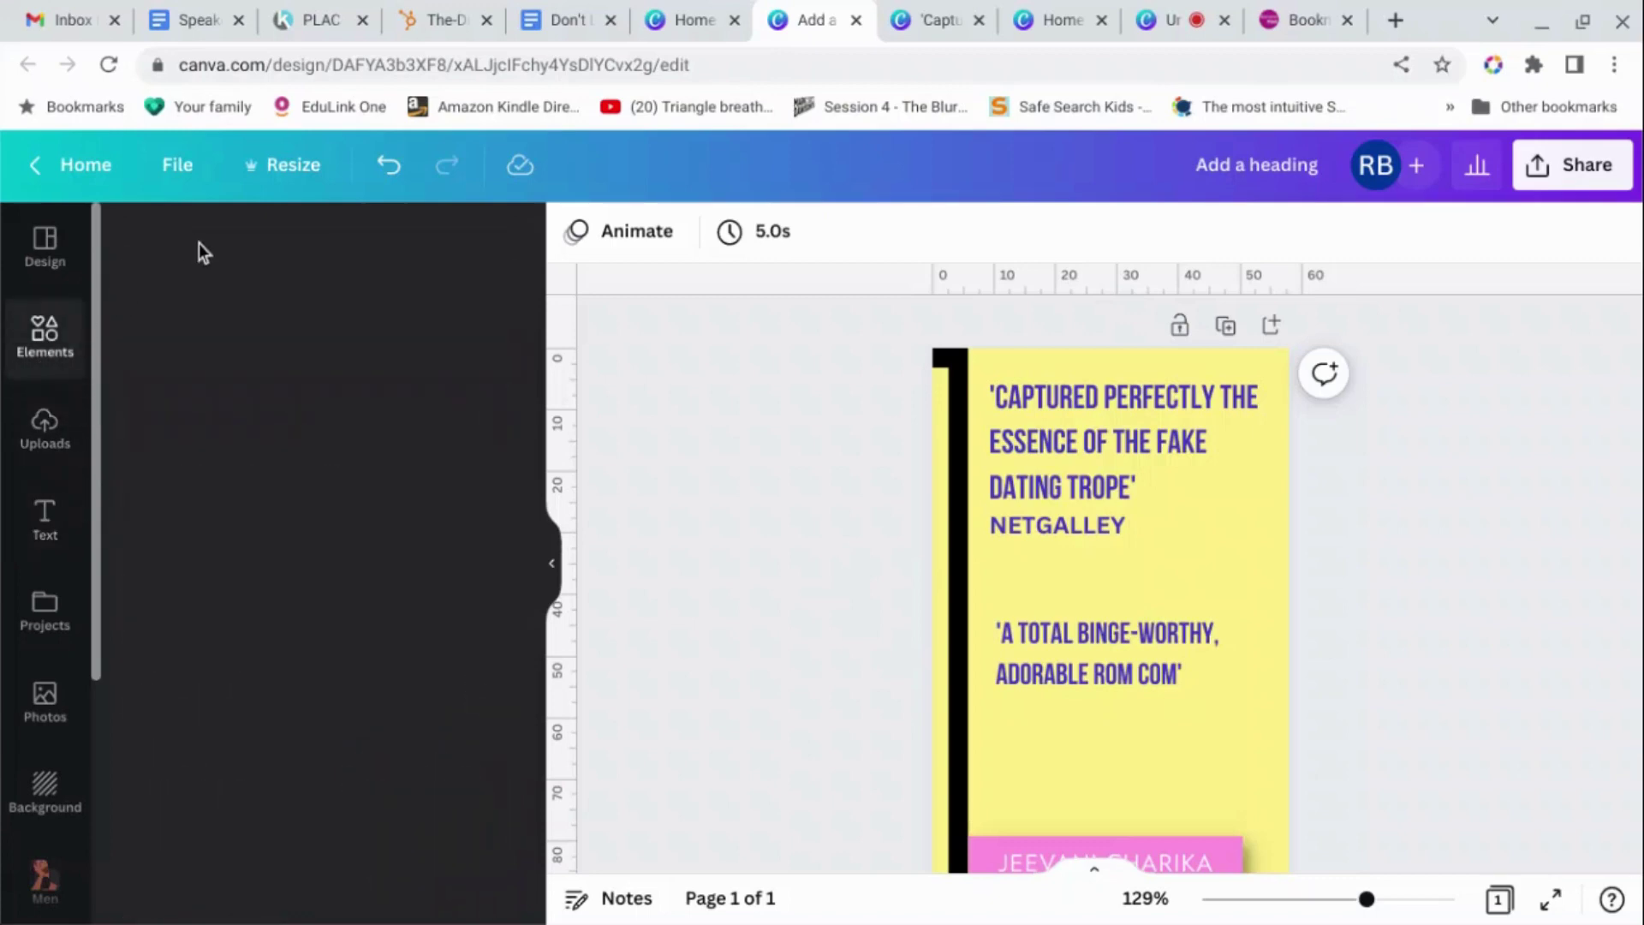
{"action": "left_click", "coordinate": [137, 245]}
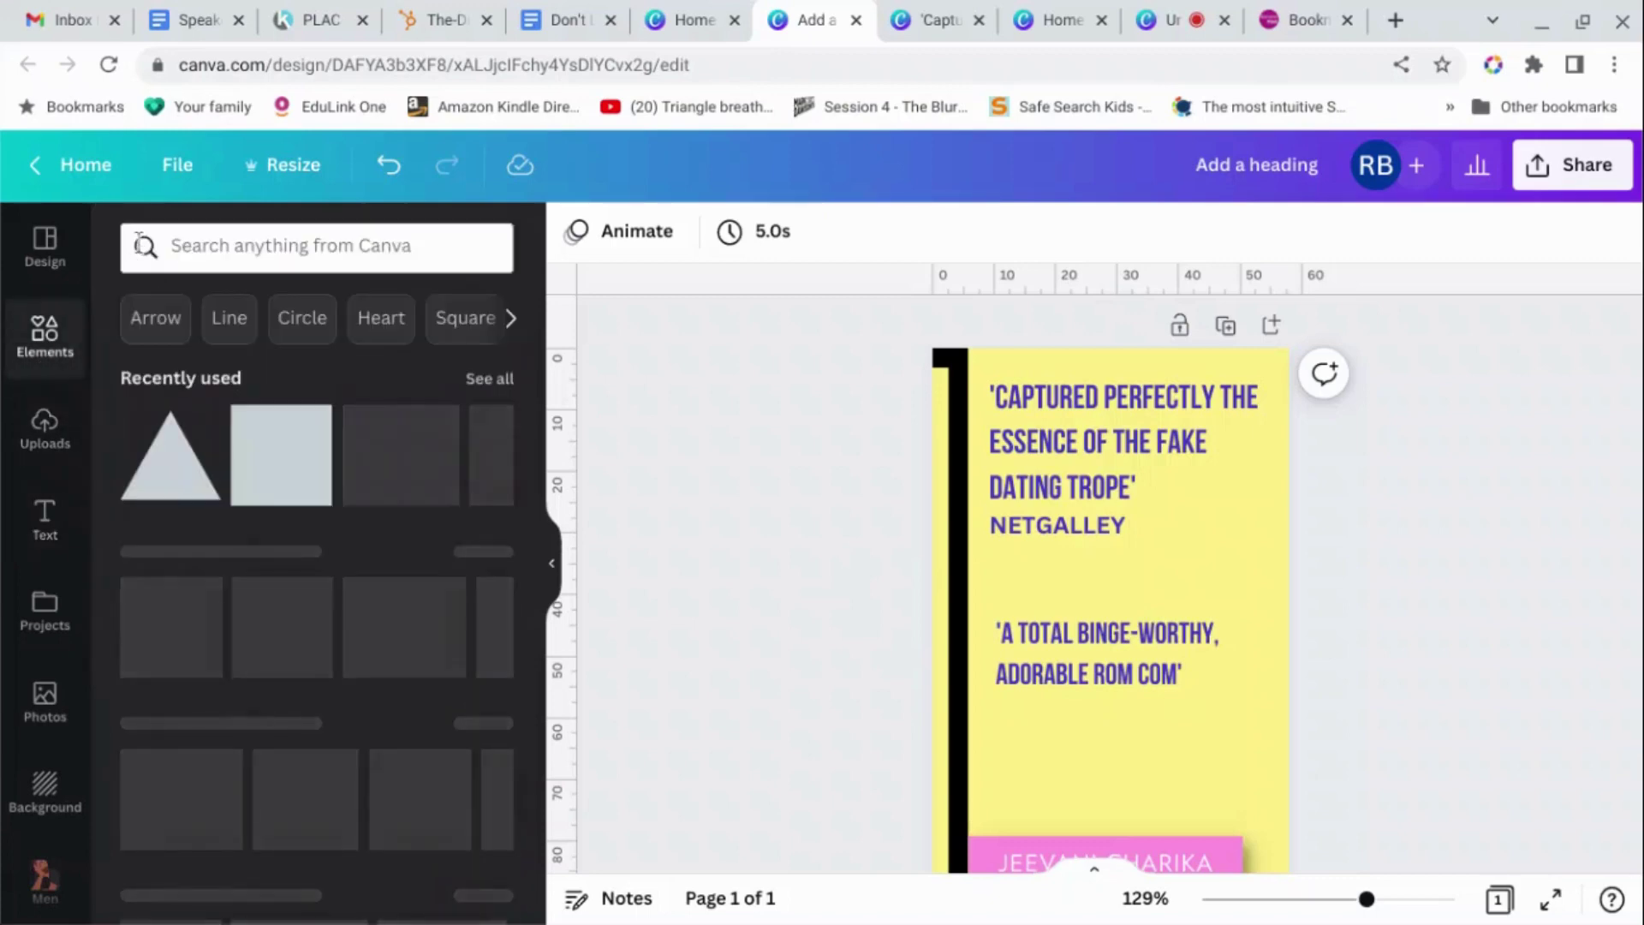
{"action": "left_click", "coordinate": [222, 249]}
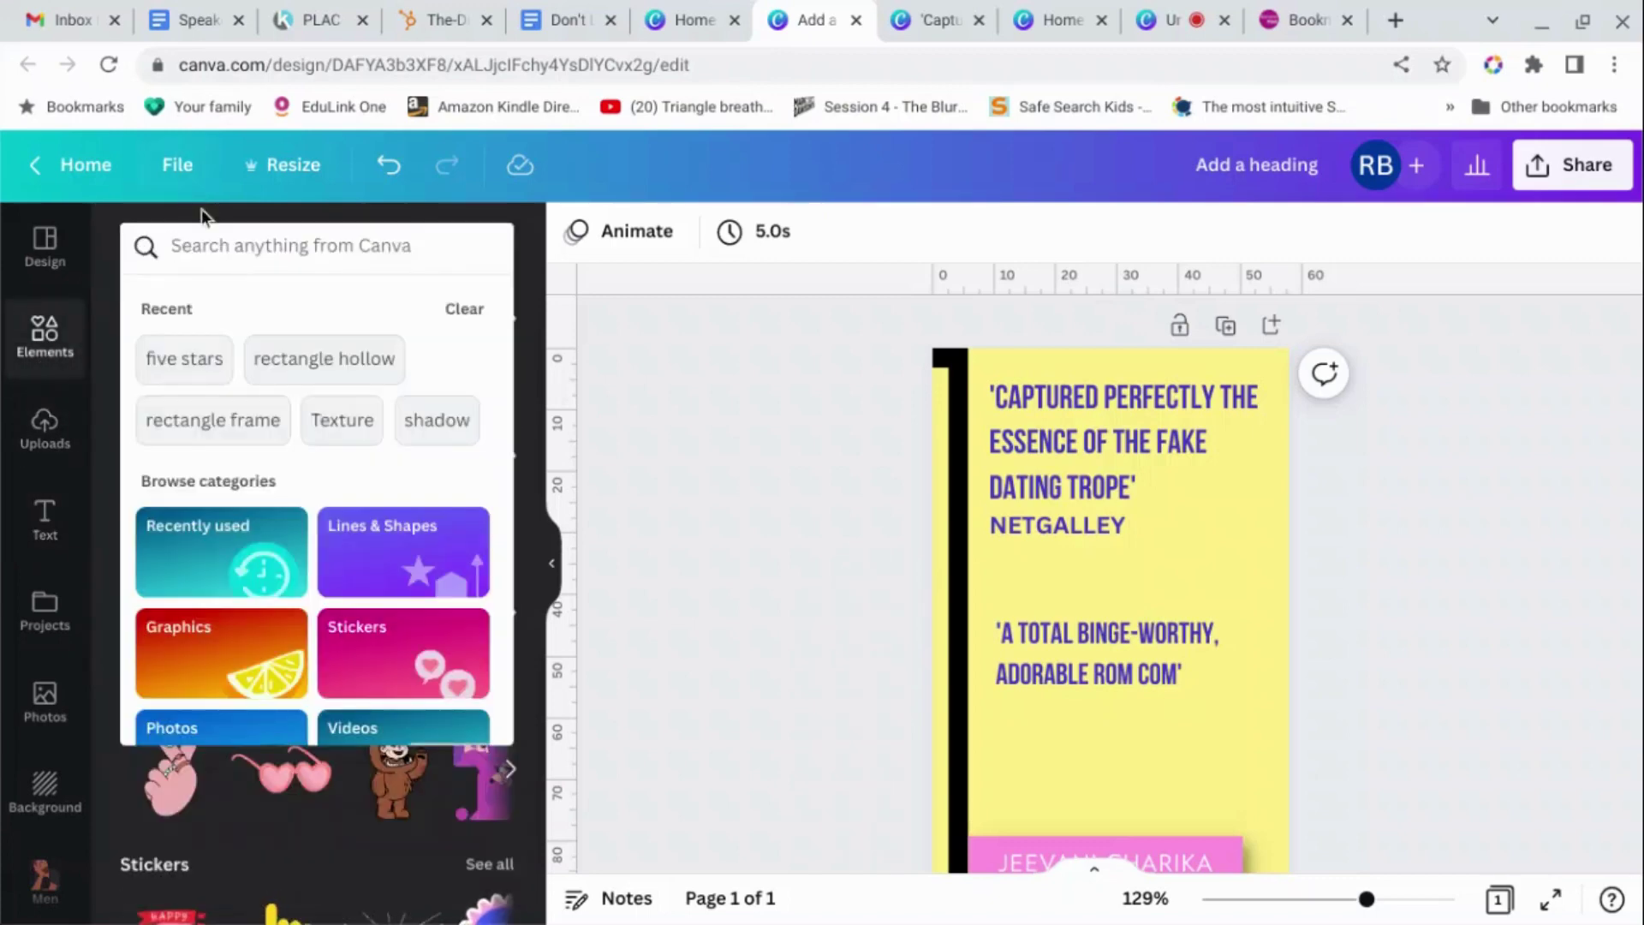
{"action": "type", "text": "five s"}
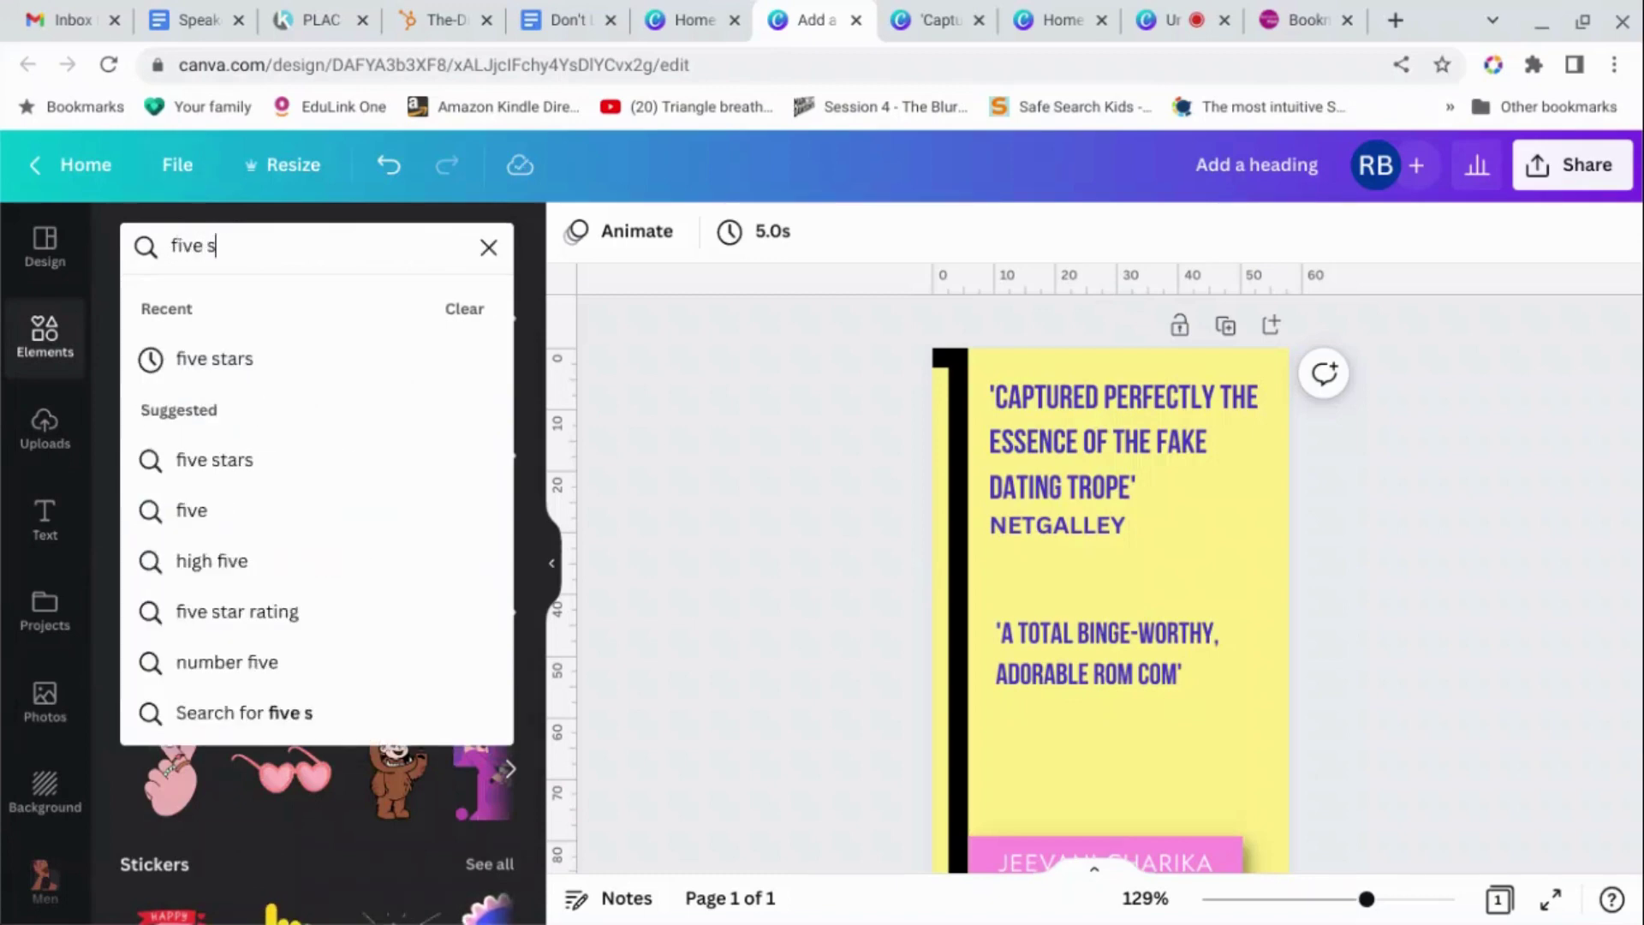
{"action": "type", "text": "tarts"}
{"action": "key", "text": "BackSpace"}
{"action": "key", "text": "BackSpace"}
{"action": "type", "text": "s"}
{"action": "key", "text": "Return"}
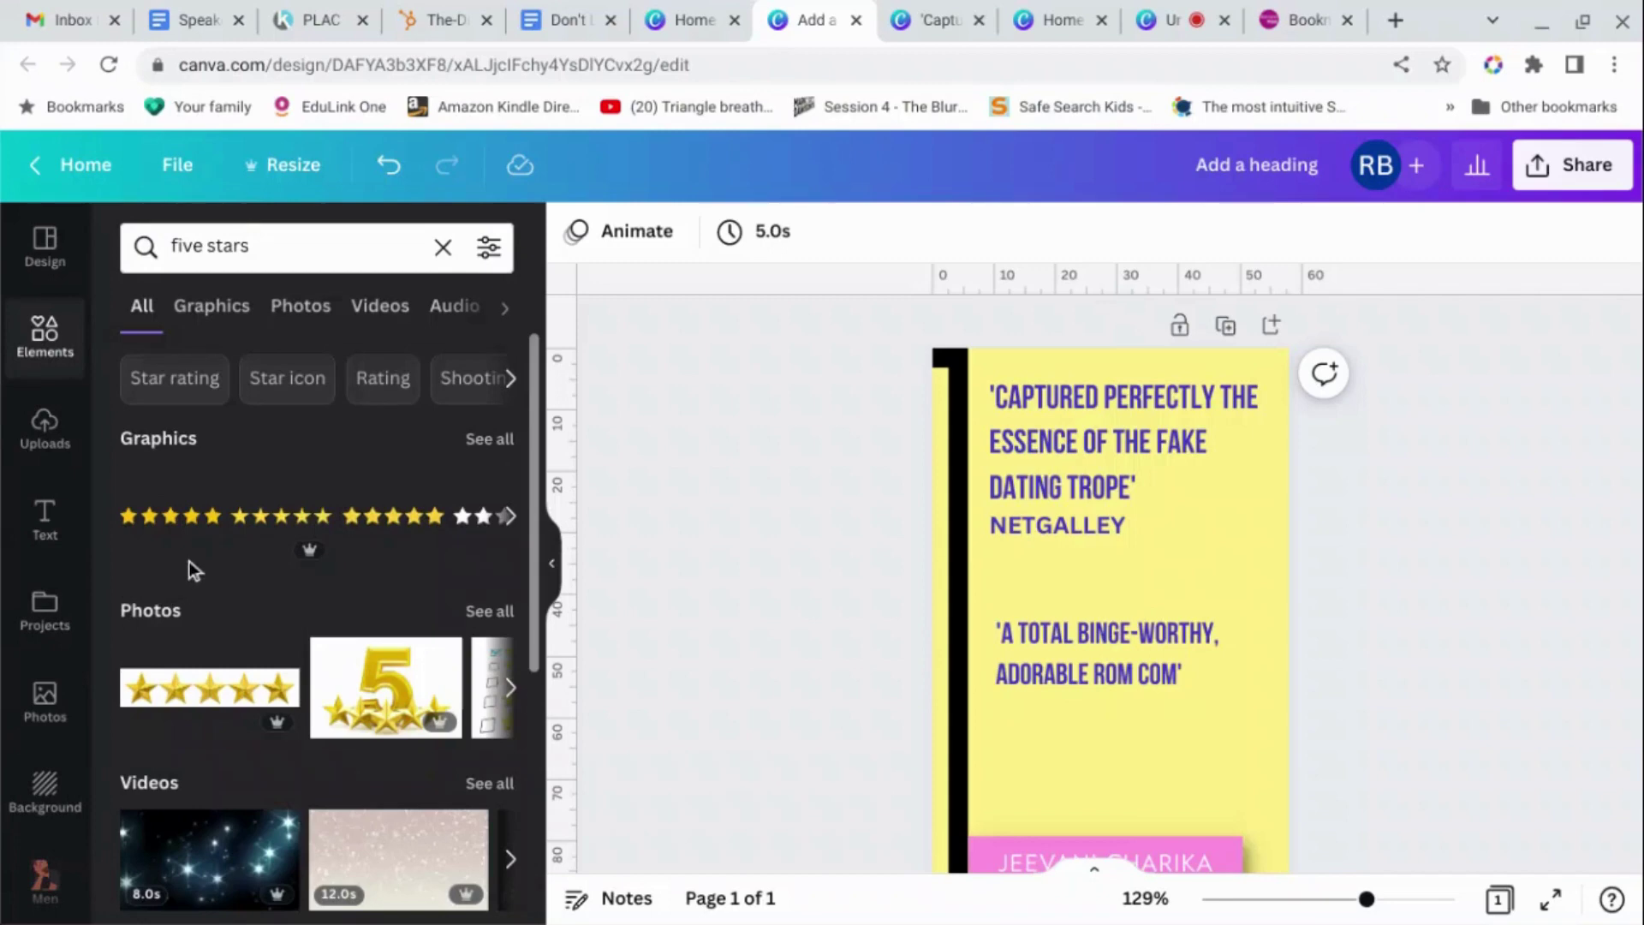
{"action": "left_click", "coordinate": [176, 515]}
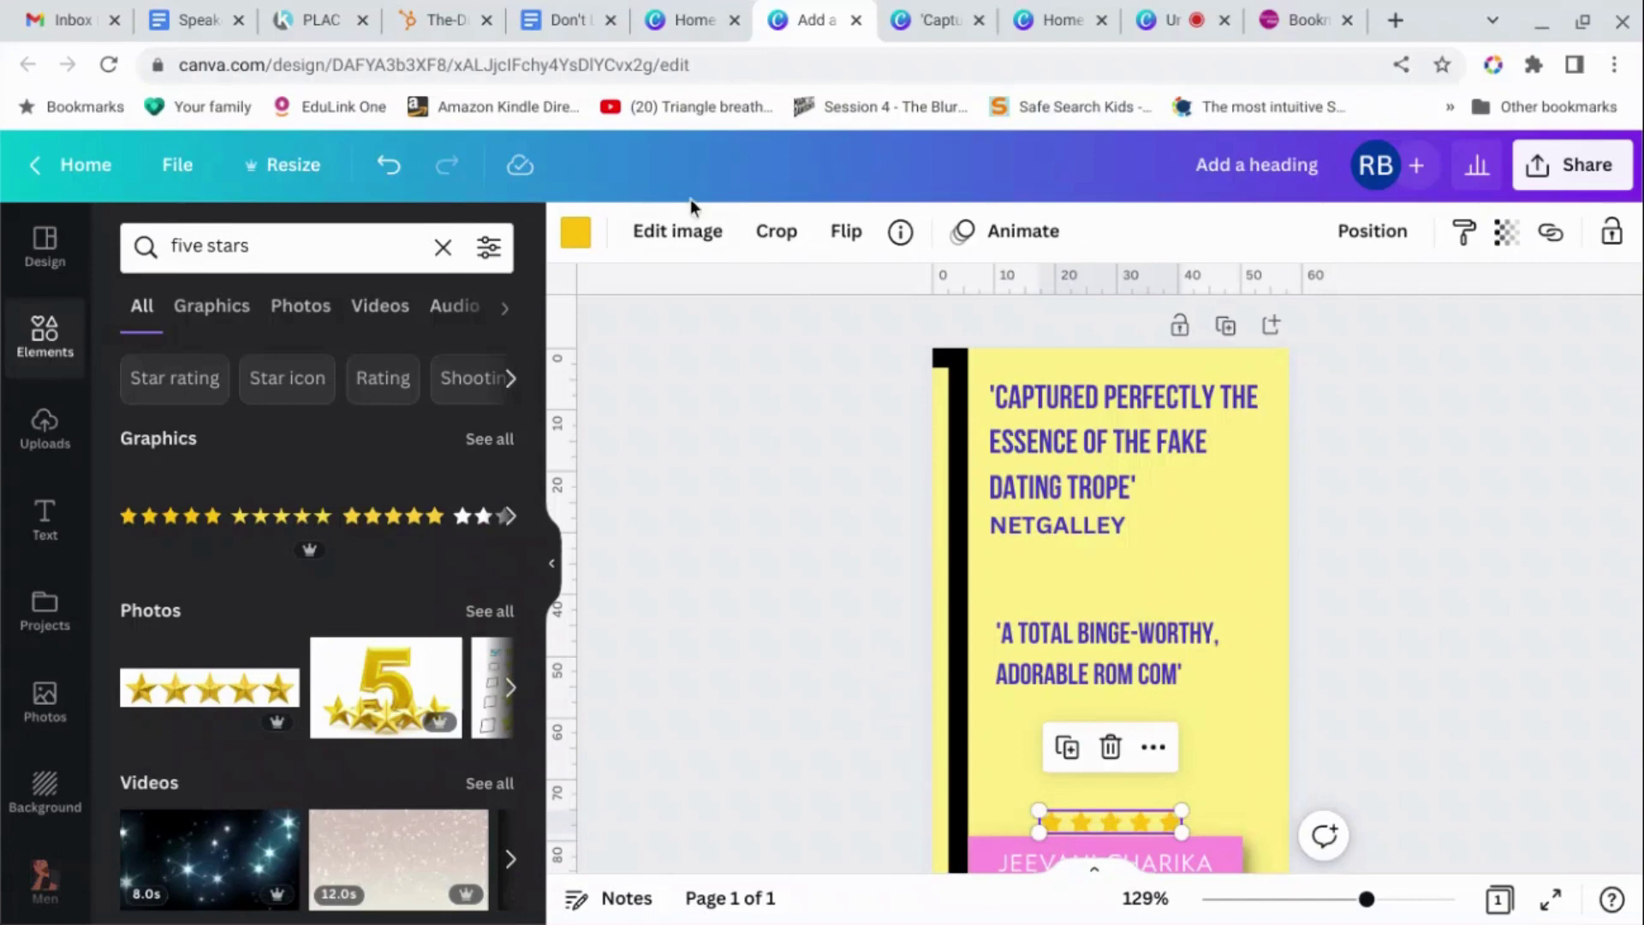
Recolour the stars pink and size them beside the NETGALLEY label.
{"action": "left_click", "coordinate": [573, 231]}
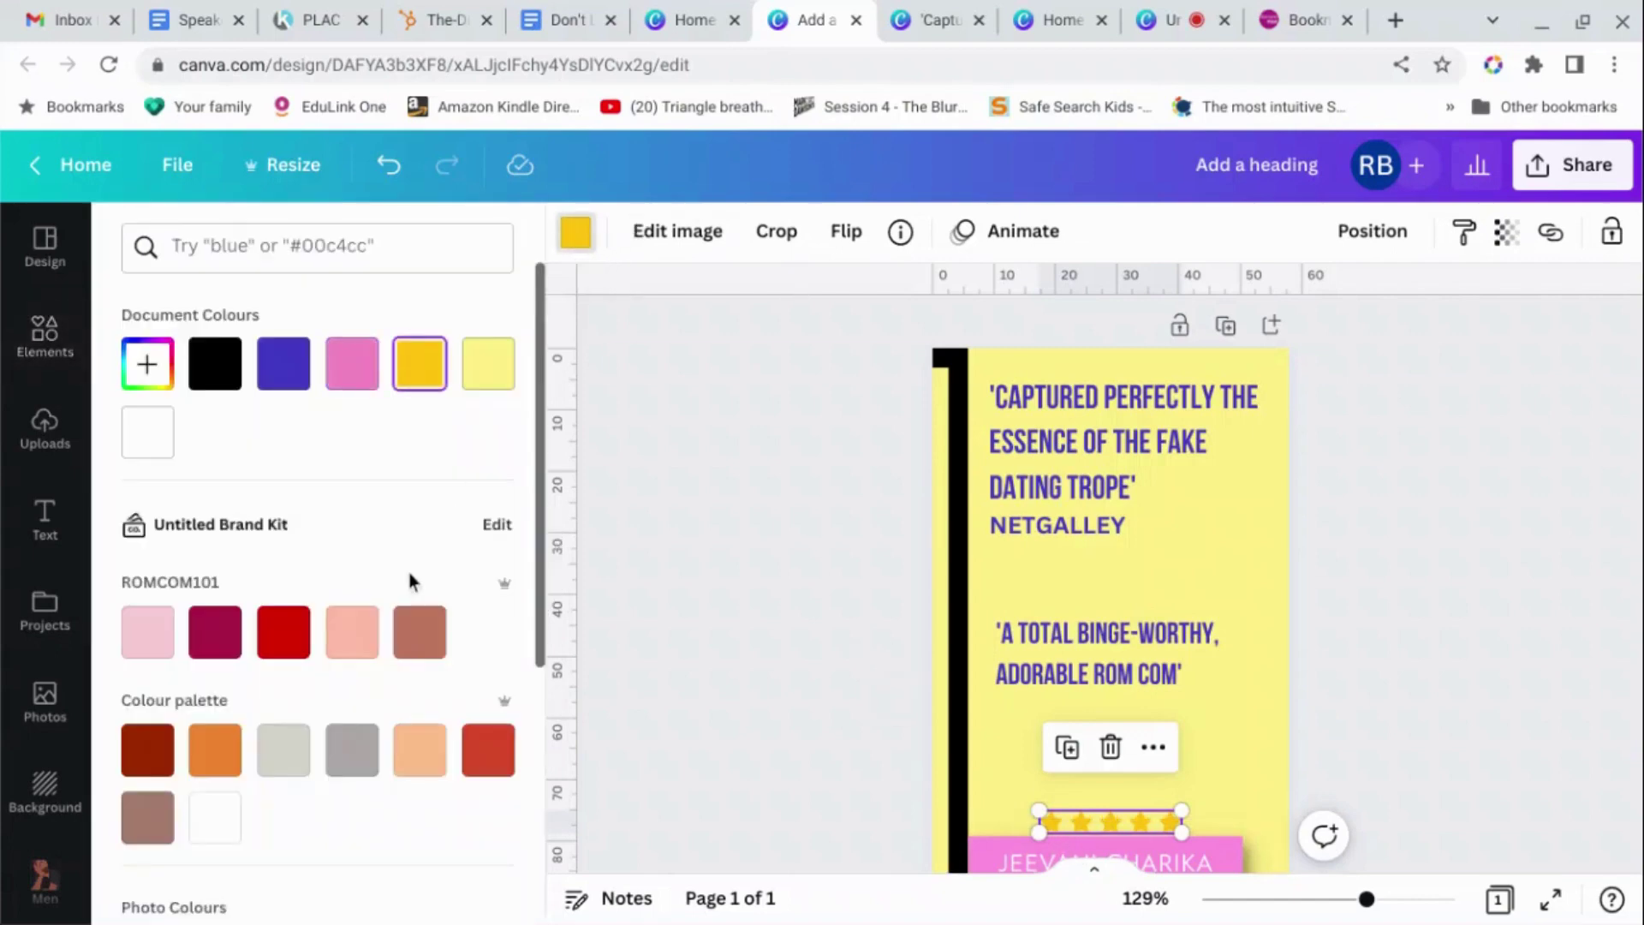
{"action": "scroll", "coordinate": [405, 564], "scroll_direction": "down", "scroll_amount": 4}
{"action": "left_click", "coordinate": [215, 594]}
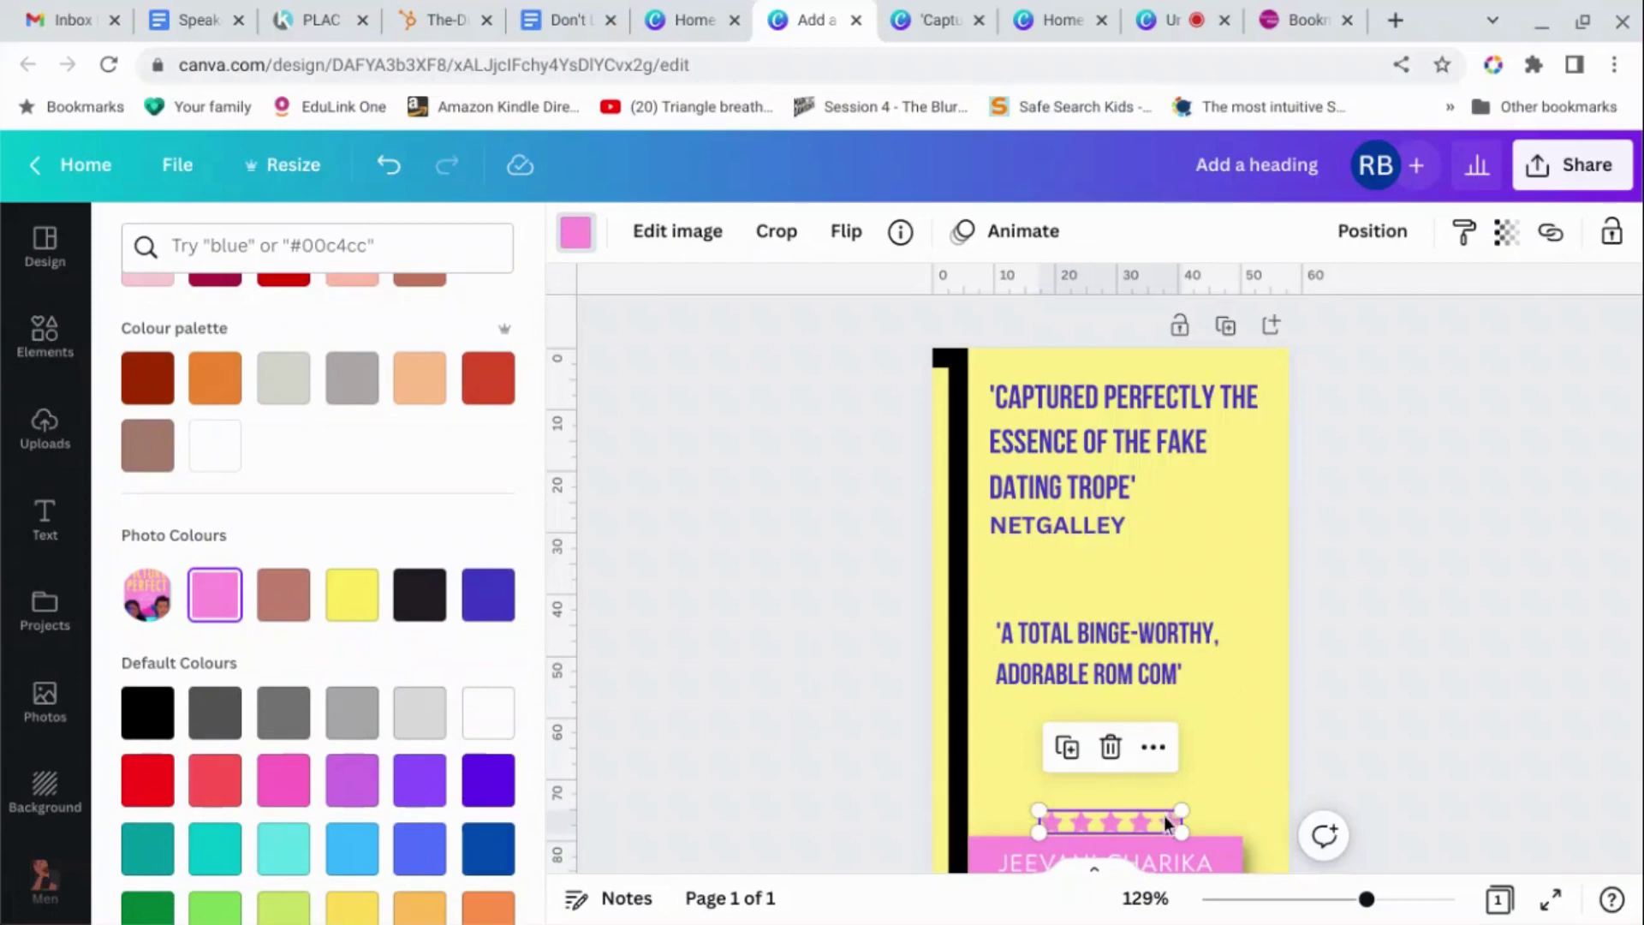
{"action": "left_click_drag", "start_coordinate": [1164, 822], "coordinate": [1253, 515]}
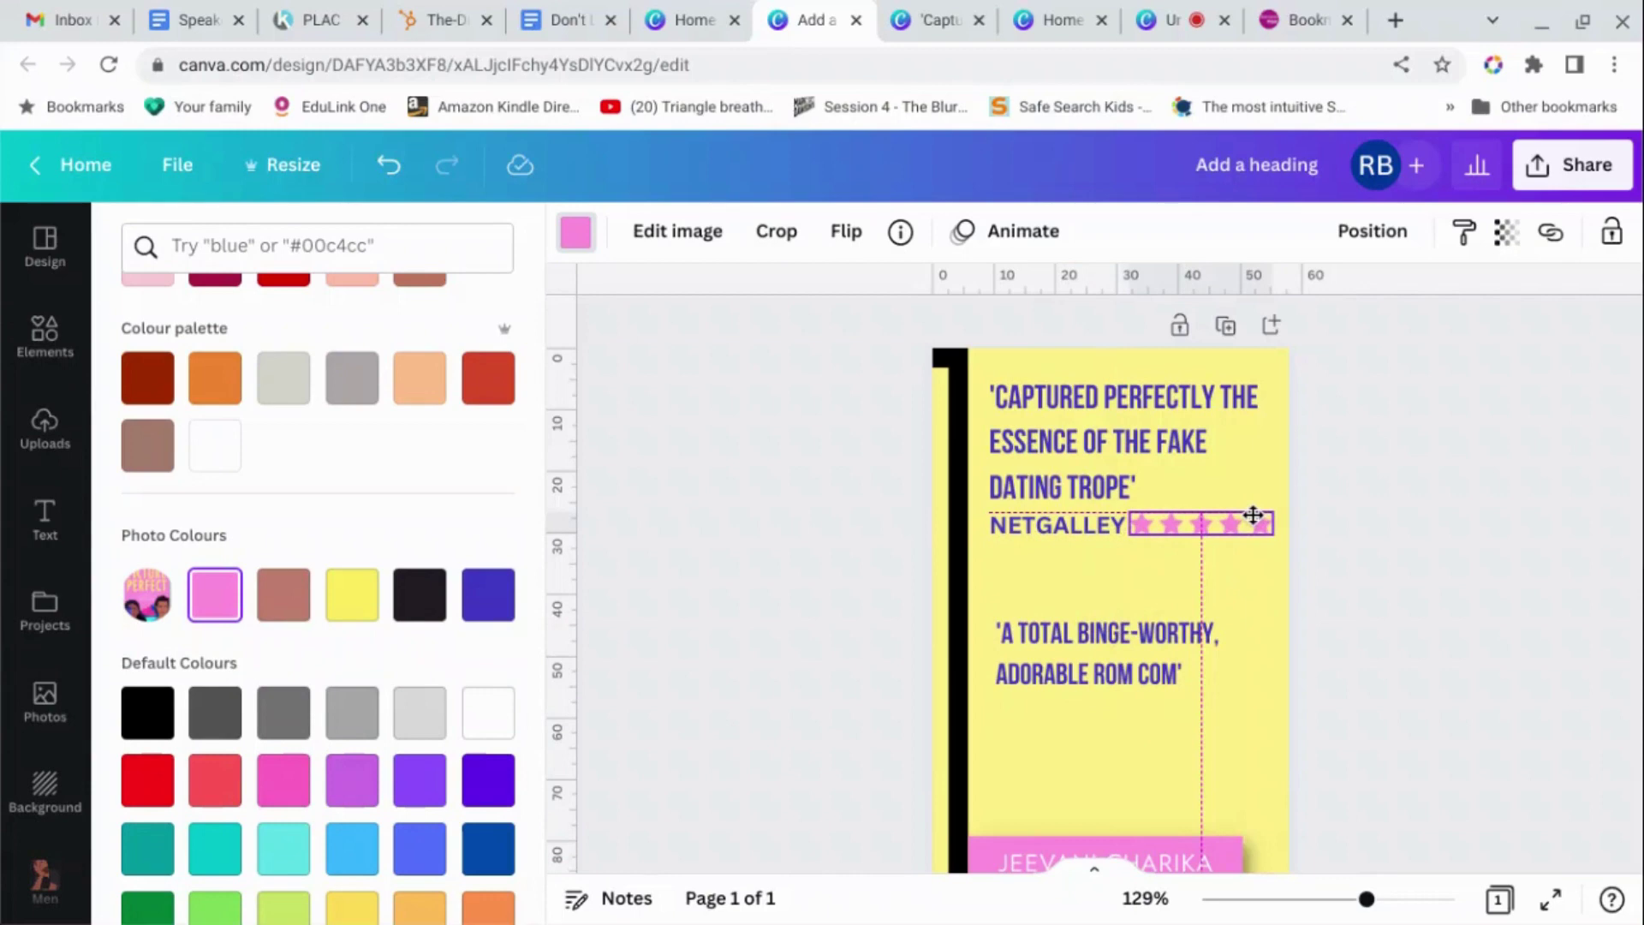
{"action": "left_click_drag", "start_coordinate": [1253, 514], "coordinate": [1250, 517]}
{"action": "left_click_drag", "start_coordinate": [1130, 523], "coordinate": [1147, 518]}
{"action": "left_click_drag", "start_coordinate": [1230, 588], "coordinate": [1225, 589]}
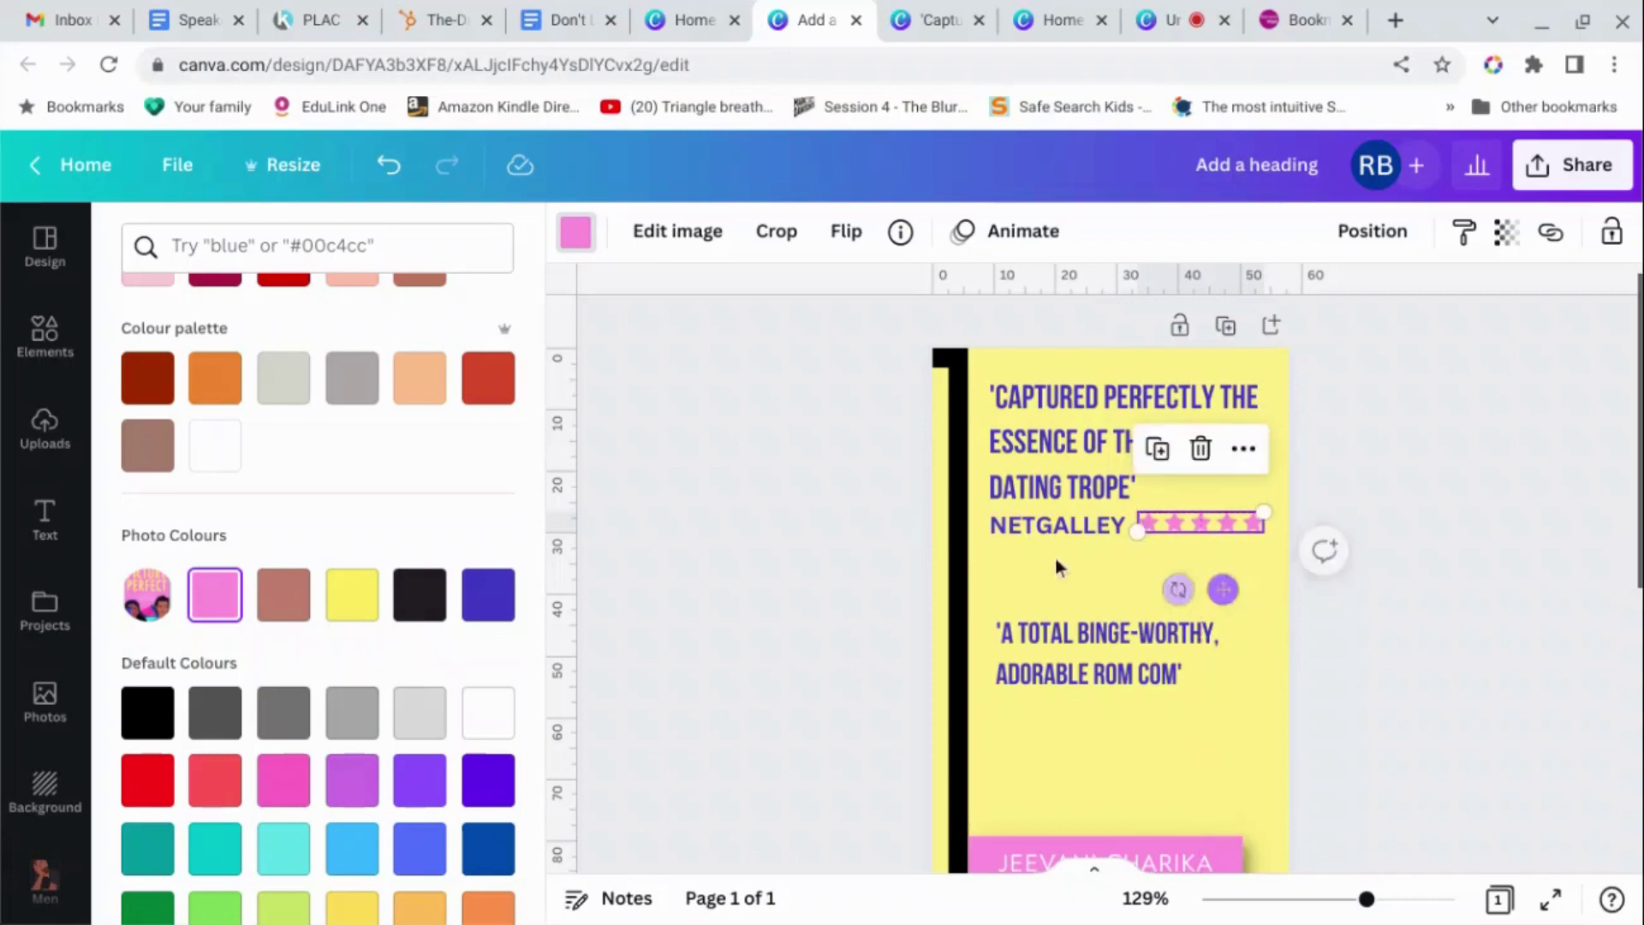
Turn the NETGALLEY text pink.
{"action": "left_click", "coordinate": [1043, 527]}
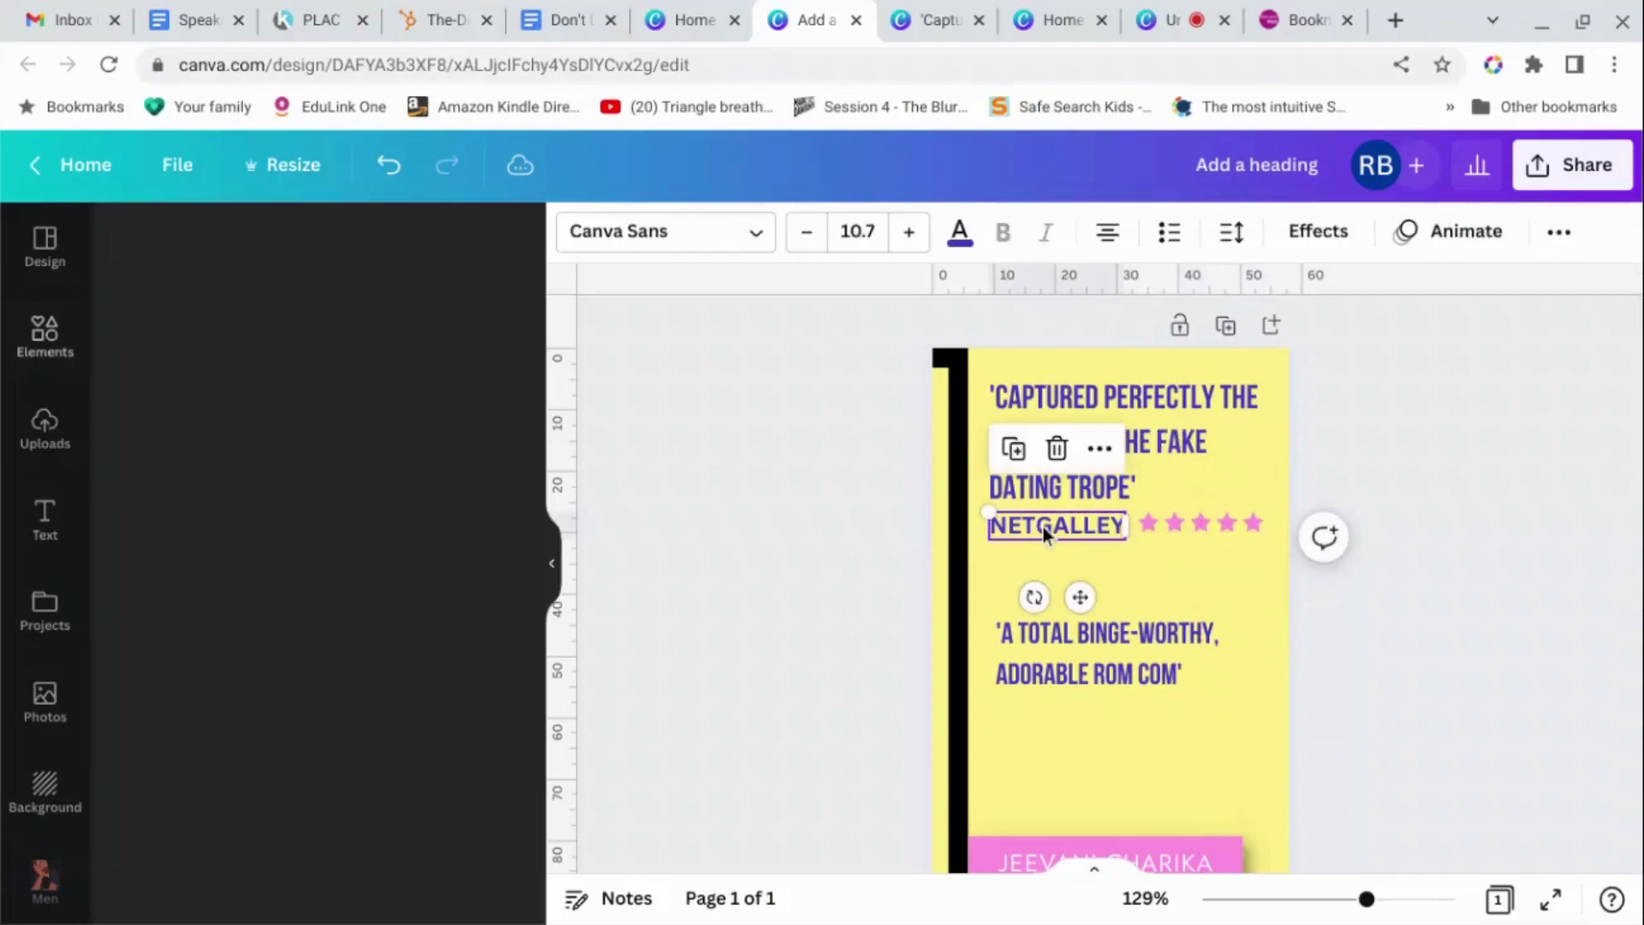
{"action": "left_click", "coordinate": [960, 231]}
{"action": "left_click", "coordinate": [423, 375]}
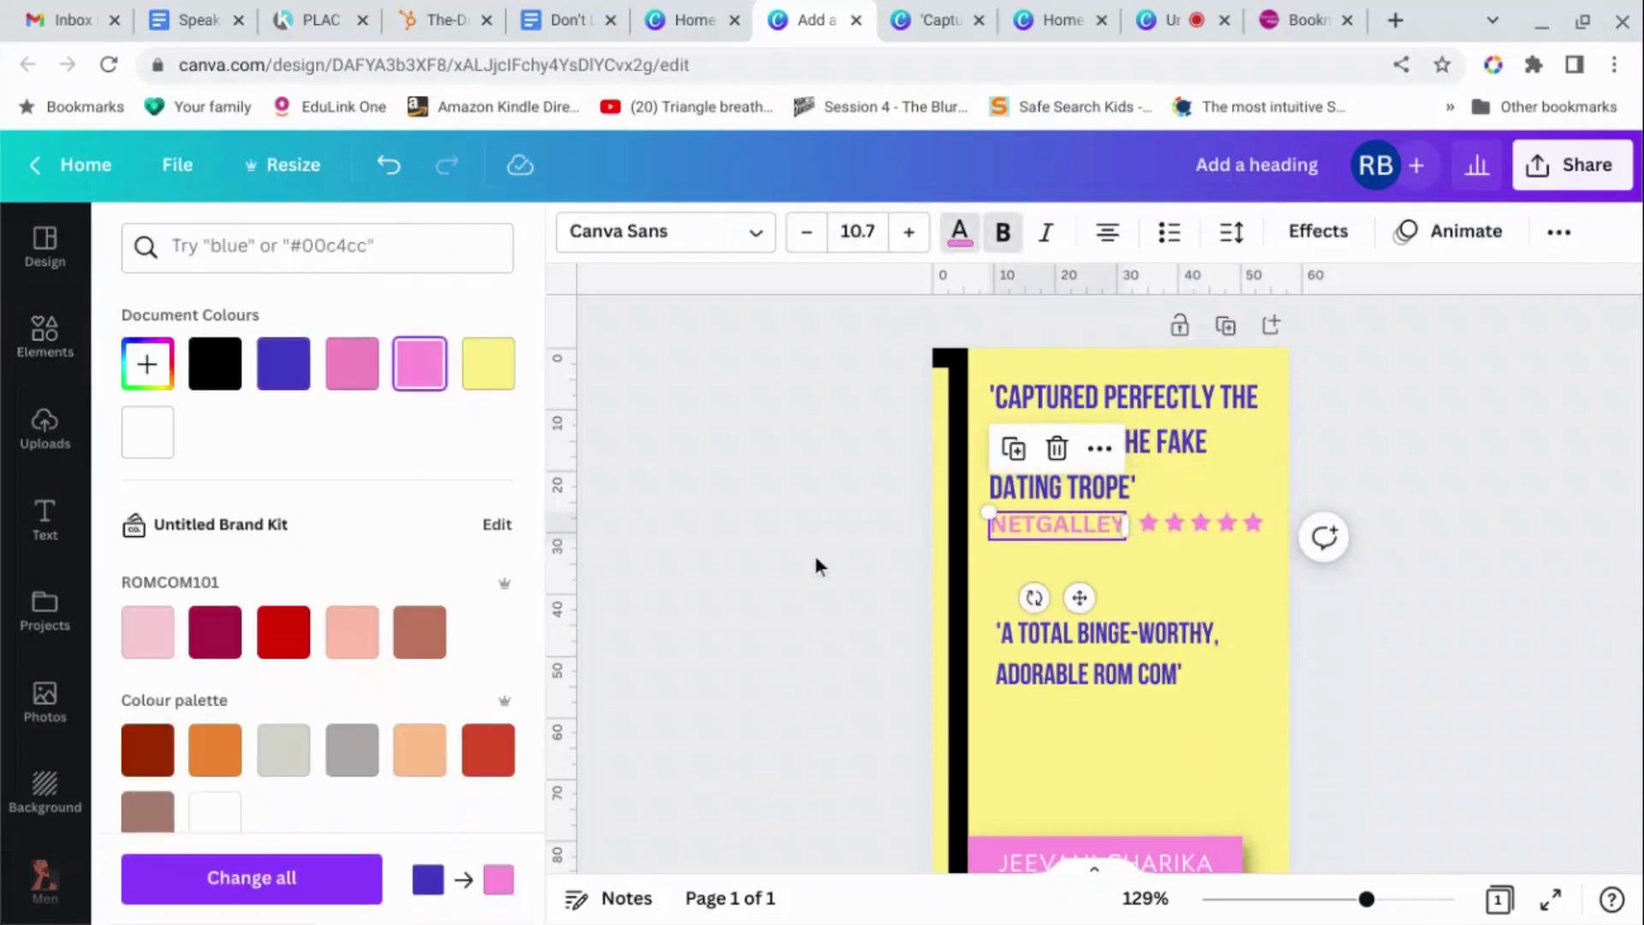
{"action": "left_click", "coordinate": [814, 551]}
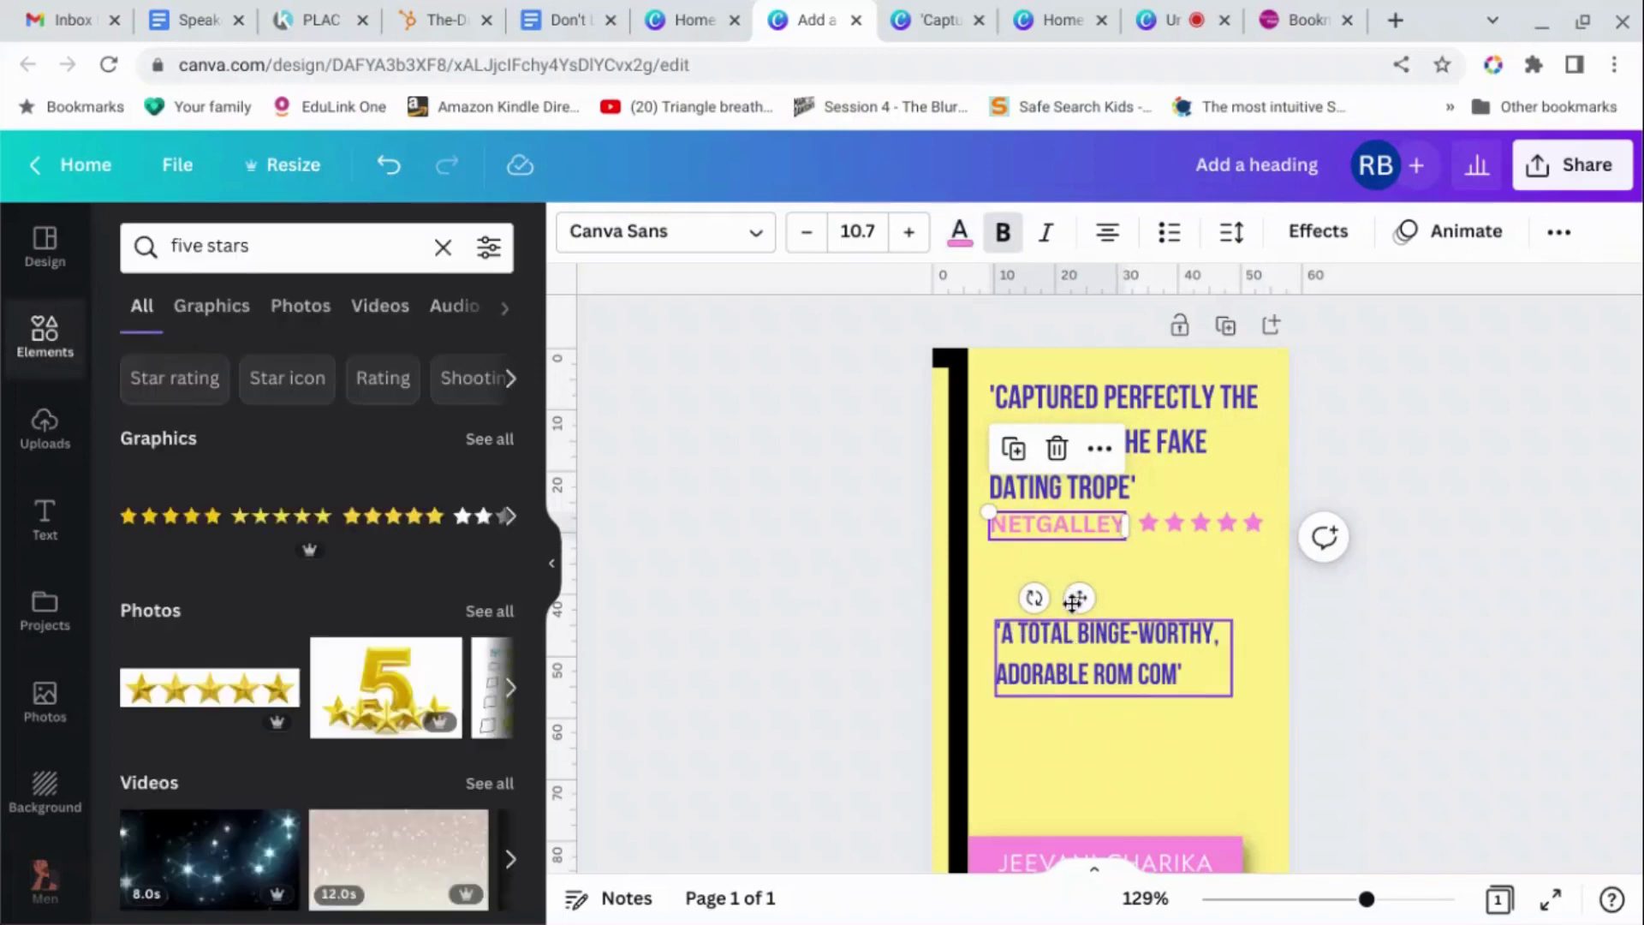
{"action": "left_click", "coordinate": [1276, 556]}
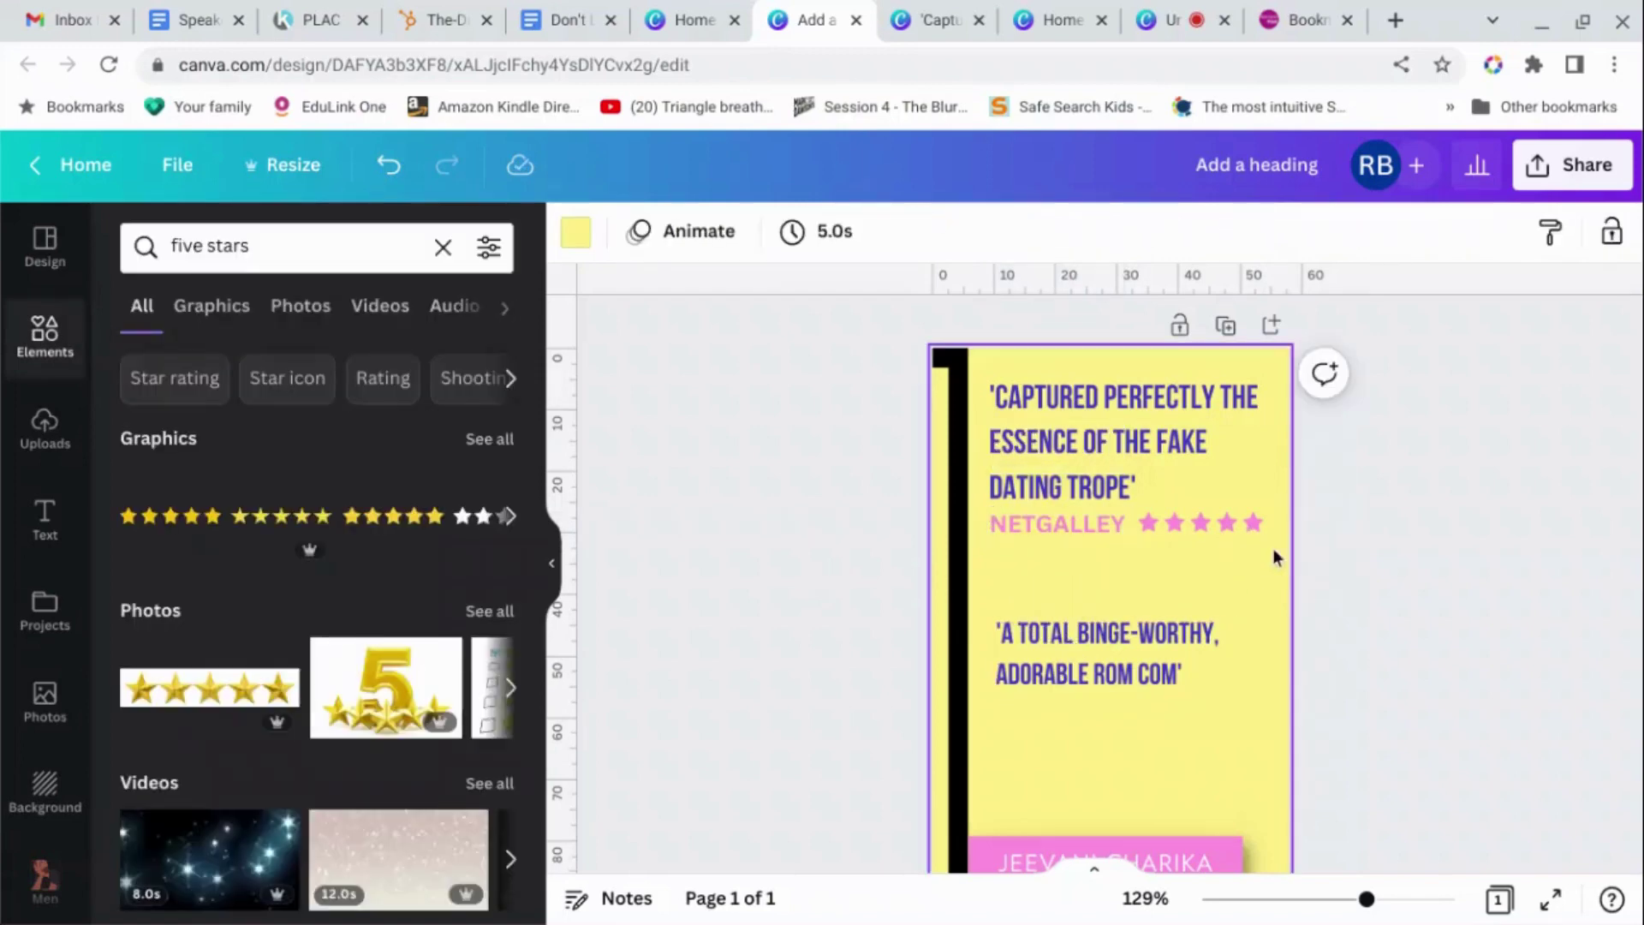
Duplicate the NETGALLEY label with its stars using Ctrl+D and move the copy below the second quote.
{"action": "left_click", "coordinate": [989, 519]}
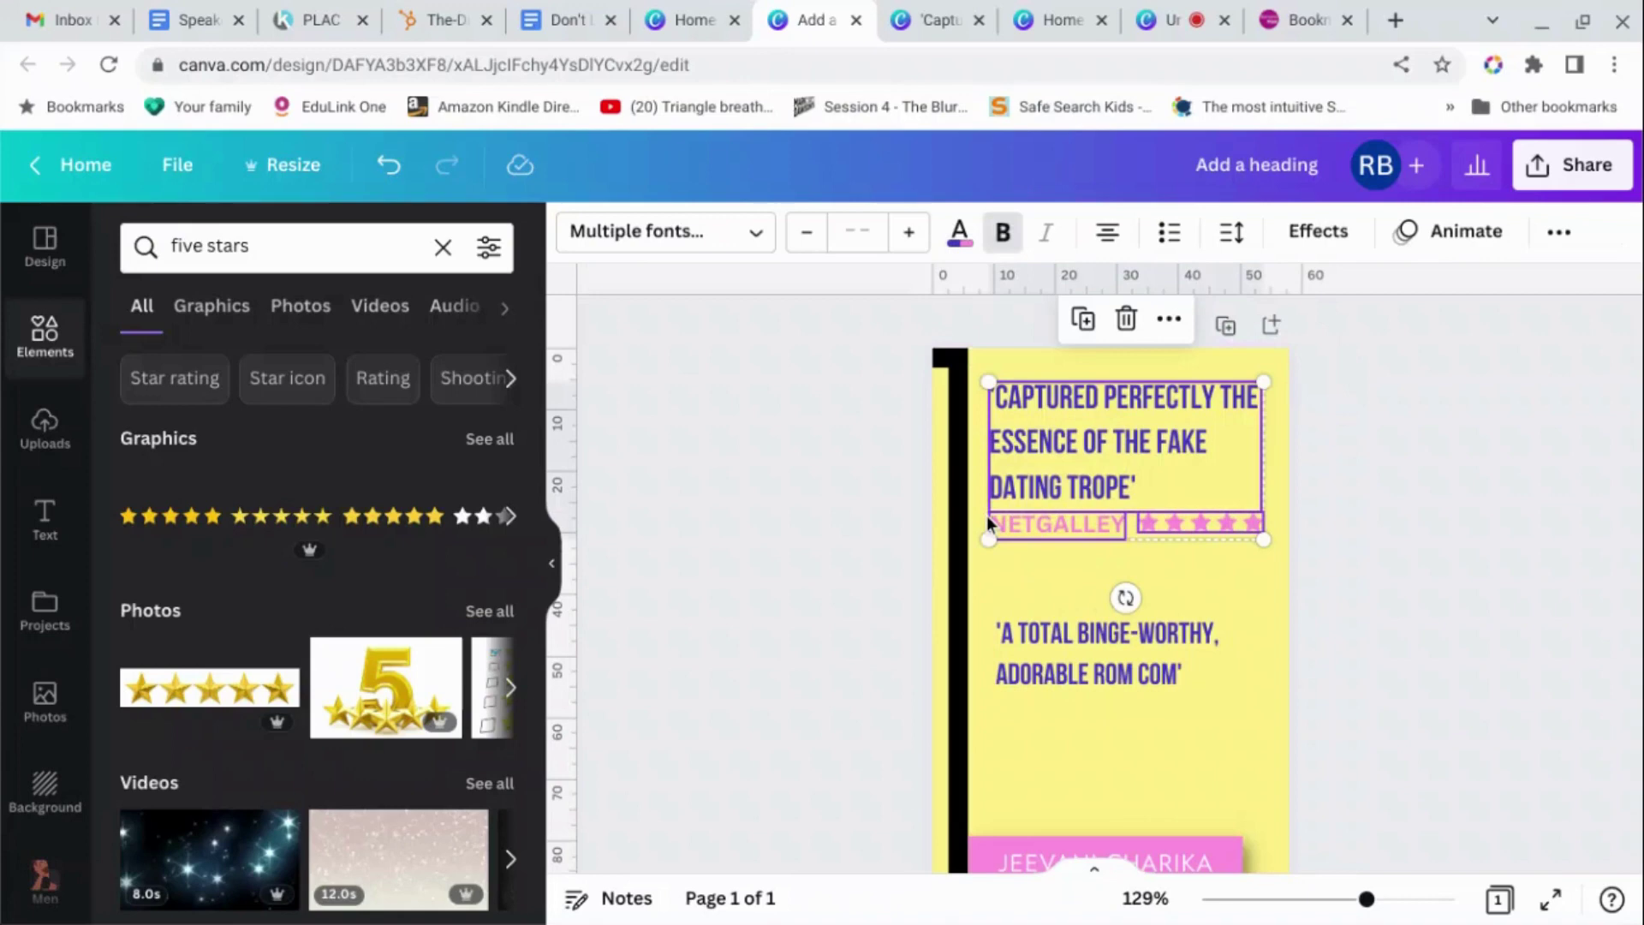
{"action": "left_click", "coordinate": [1121, 552]}
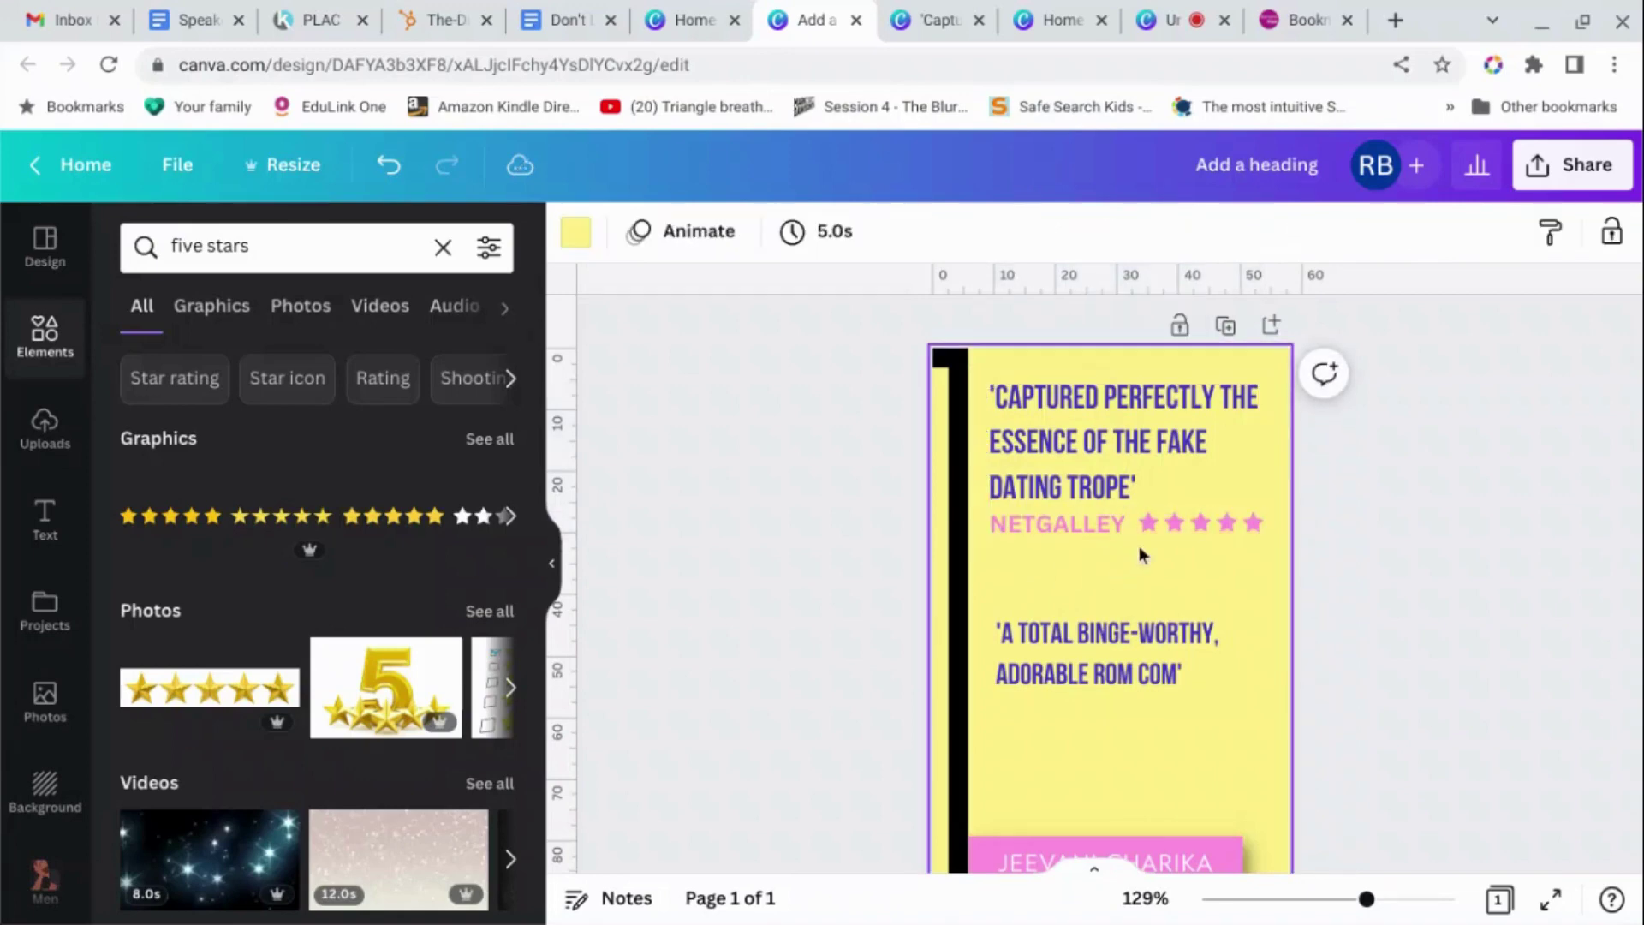
{"action": "left_click", "coordinate": [996, 525]}
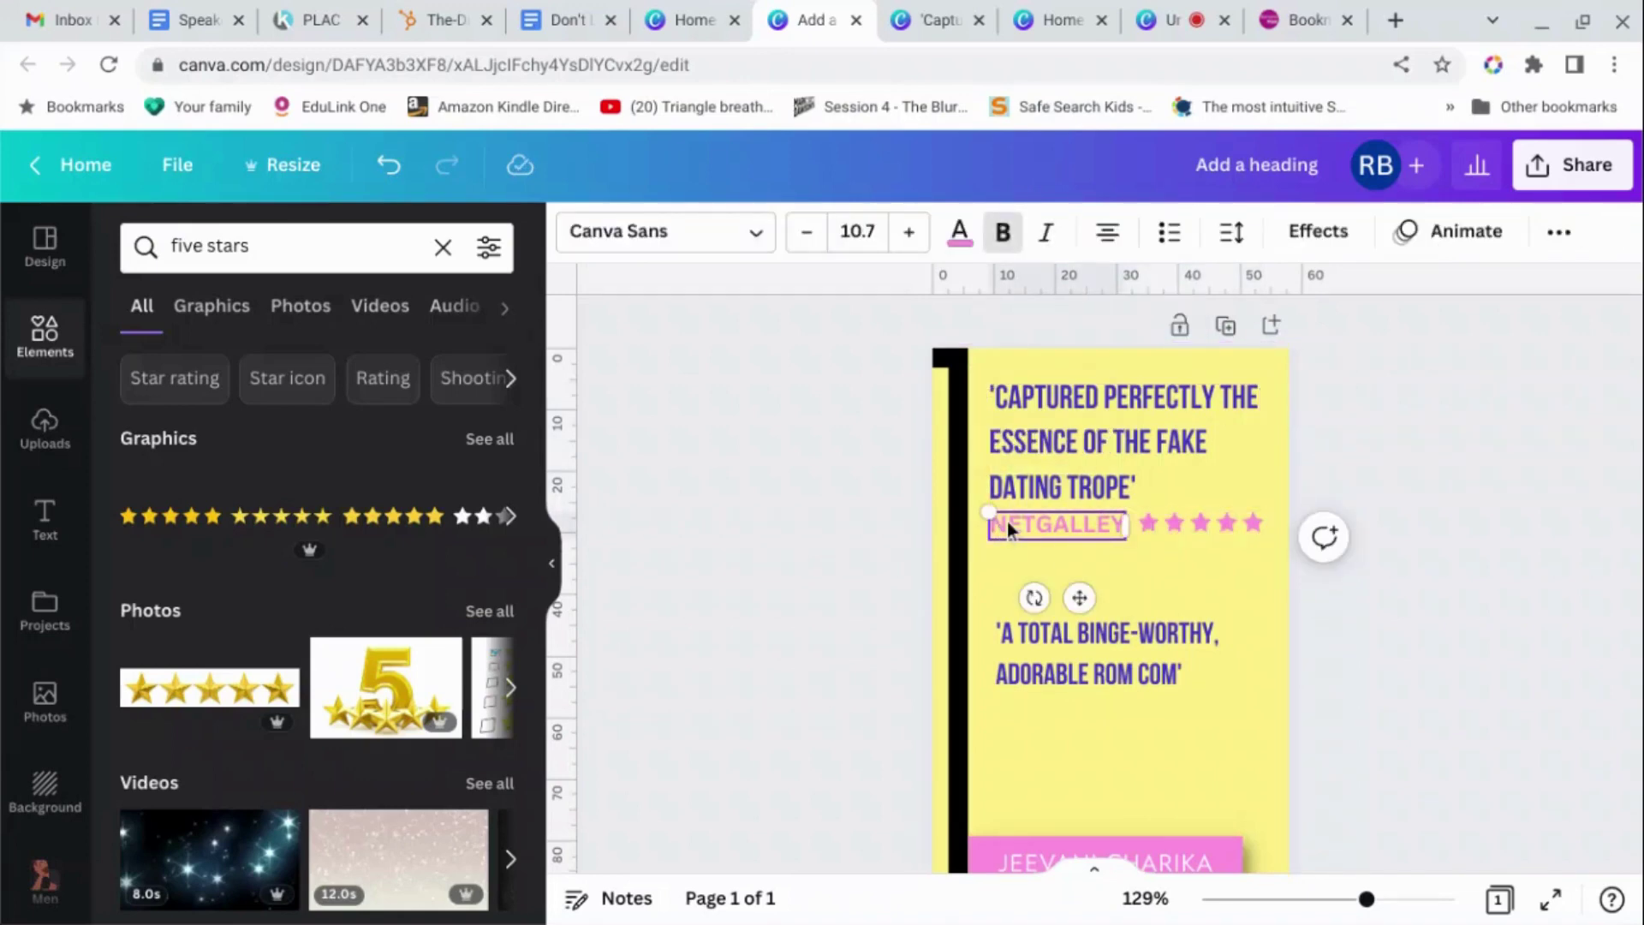
{"action": "left_click", "coordinate": [1039, 574]}
{"action": "left_click", "coordinate": [1040, 527]}
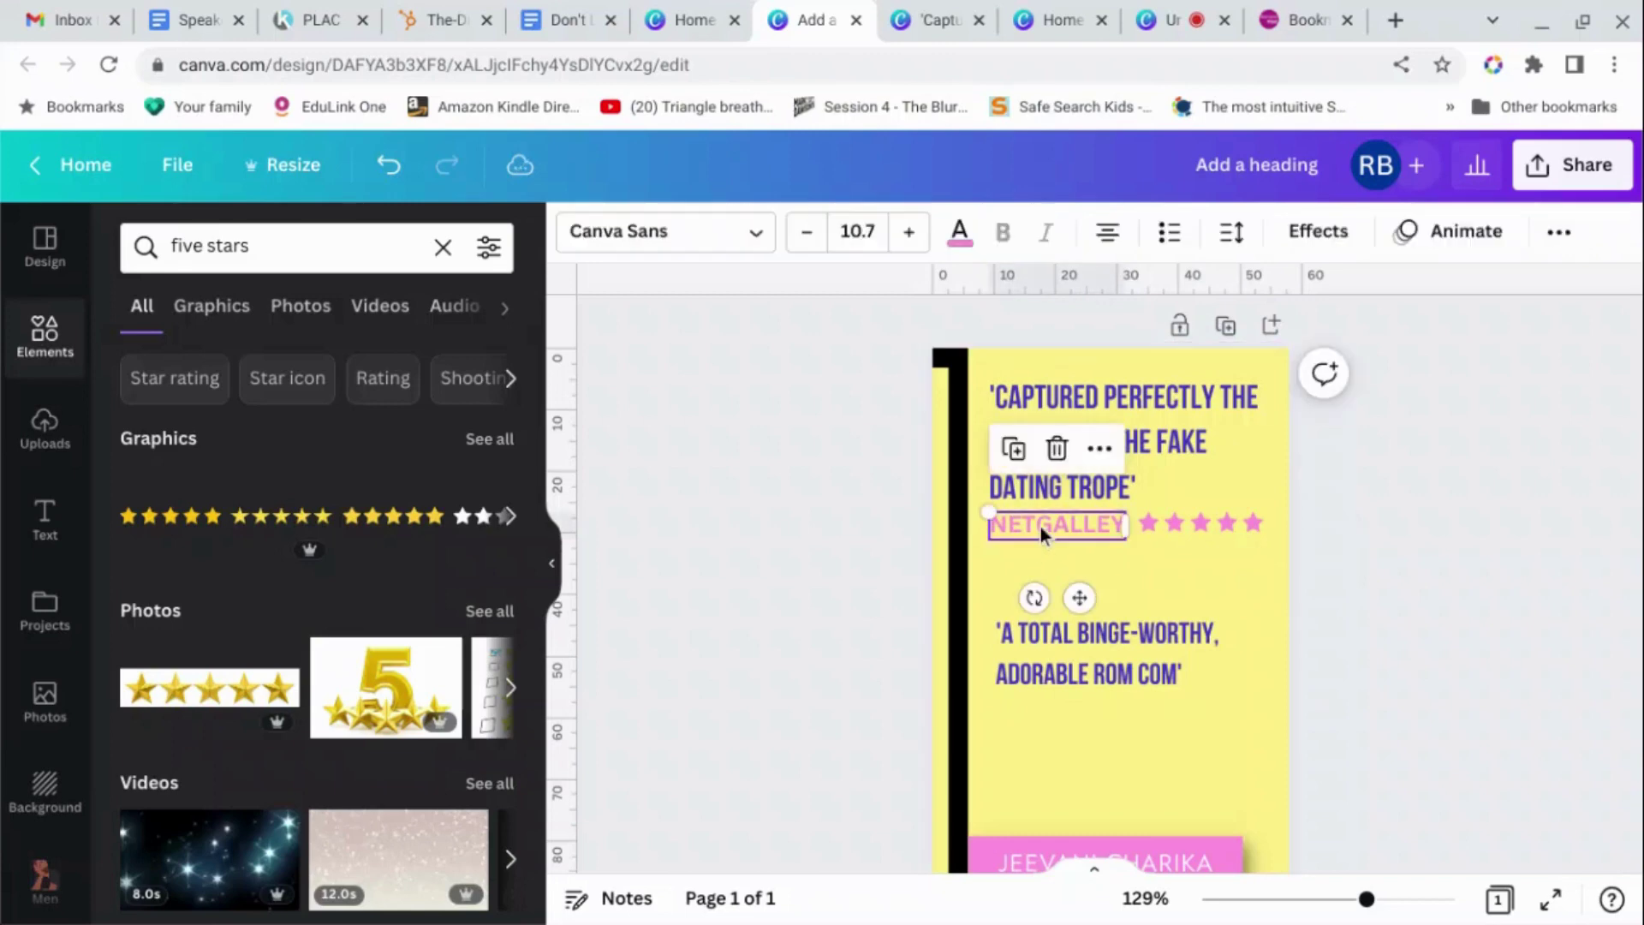
{"action": "left_click", "coordinate": [1208, 527], "text": "shift"}
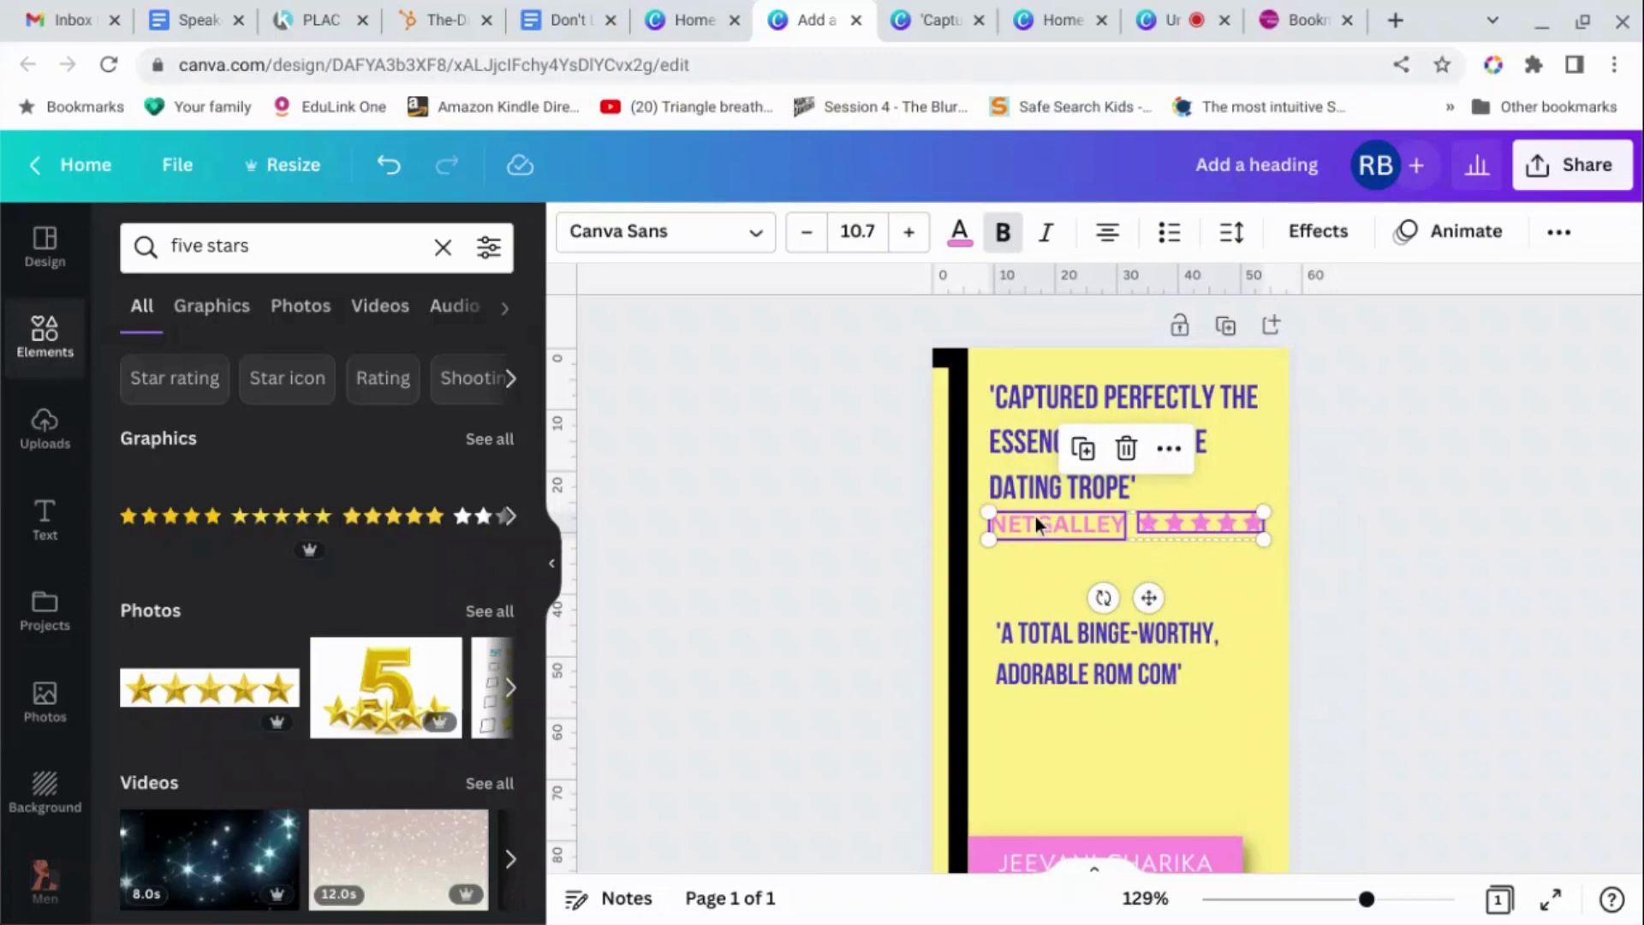
{"action": "key", "text": "ctrl+d"}
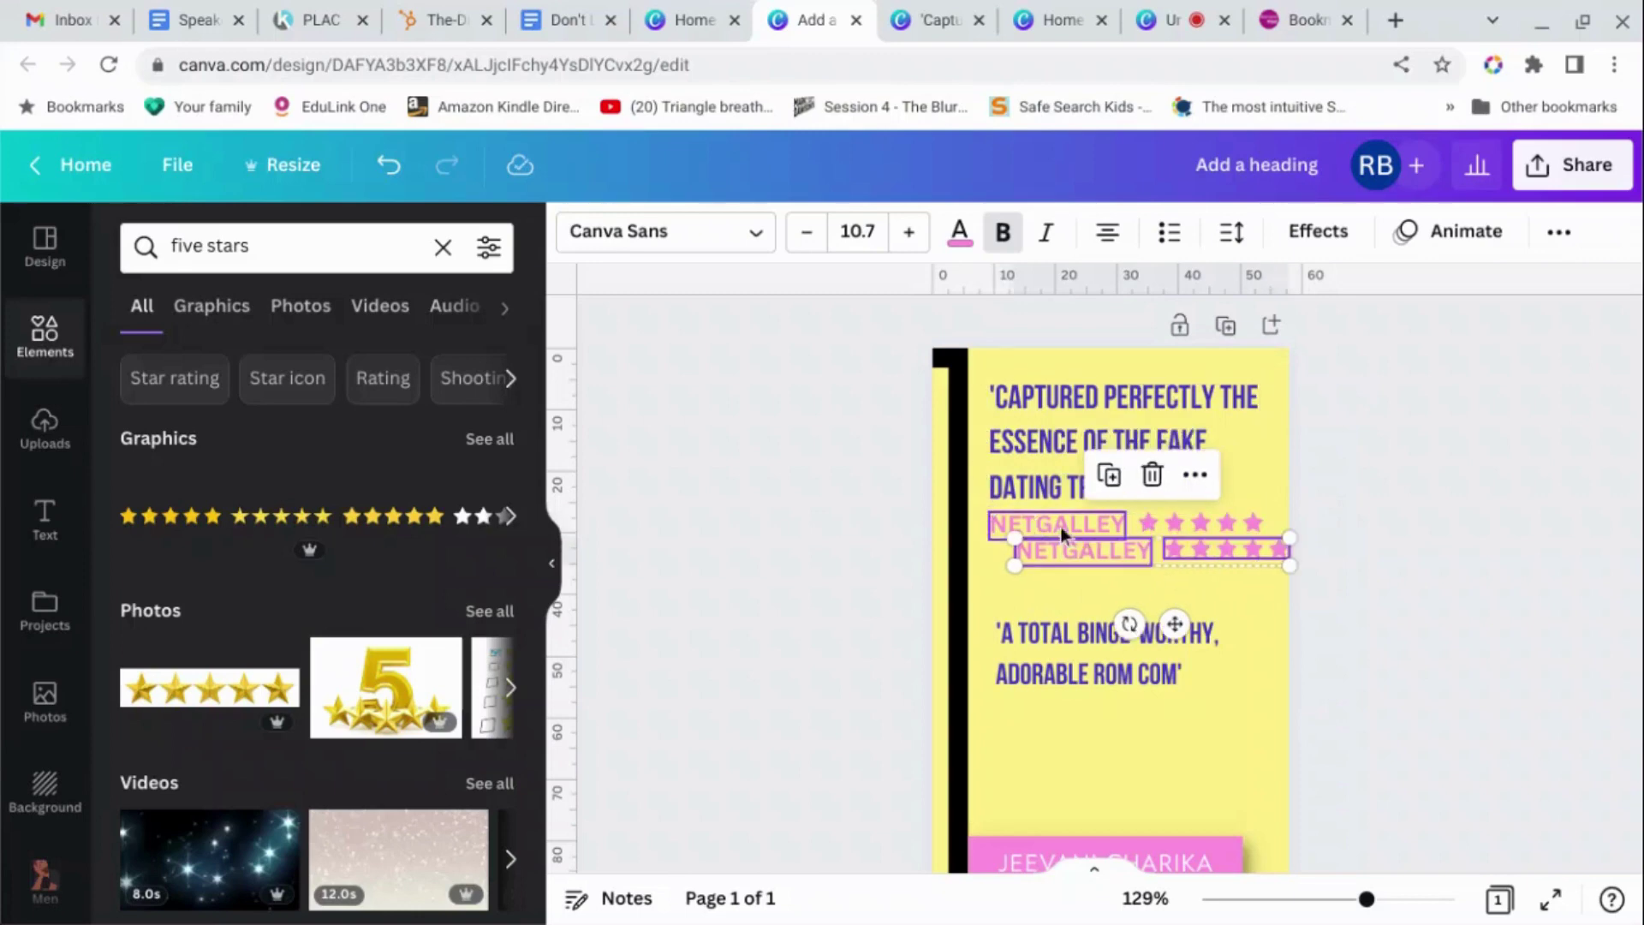
{"action": "left_click_drag", "start_coordinate": [1174, 624], "coordinate": [1138, 786]}
{"action": "left_click", "coordinate": [1412, 687]}
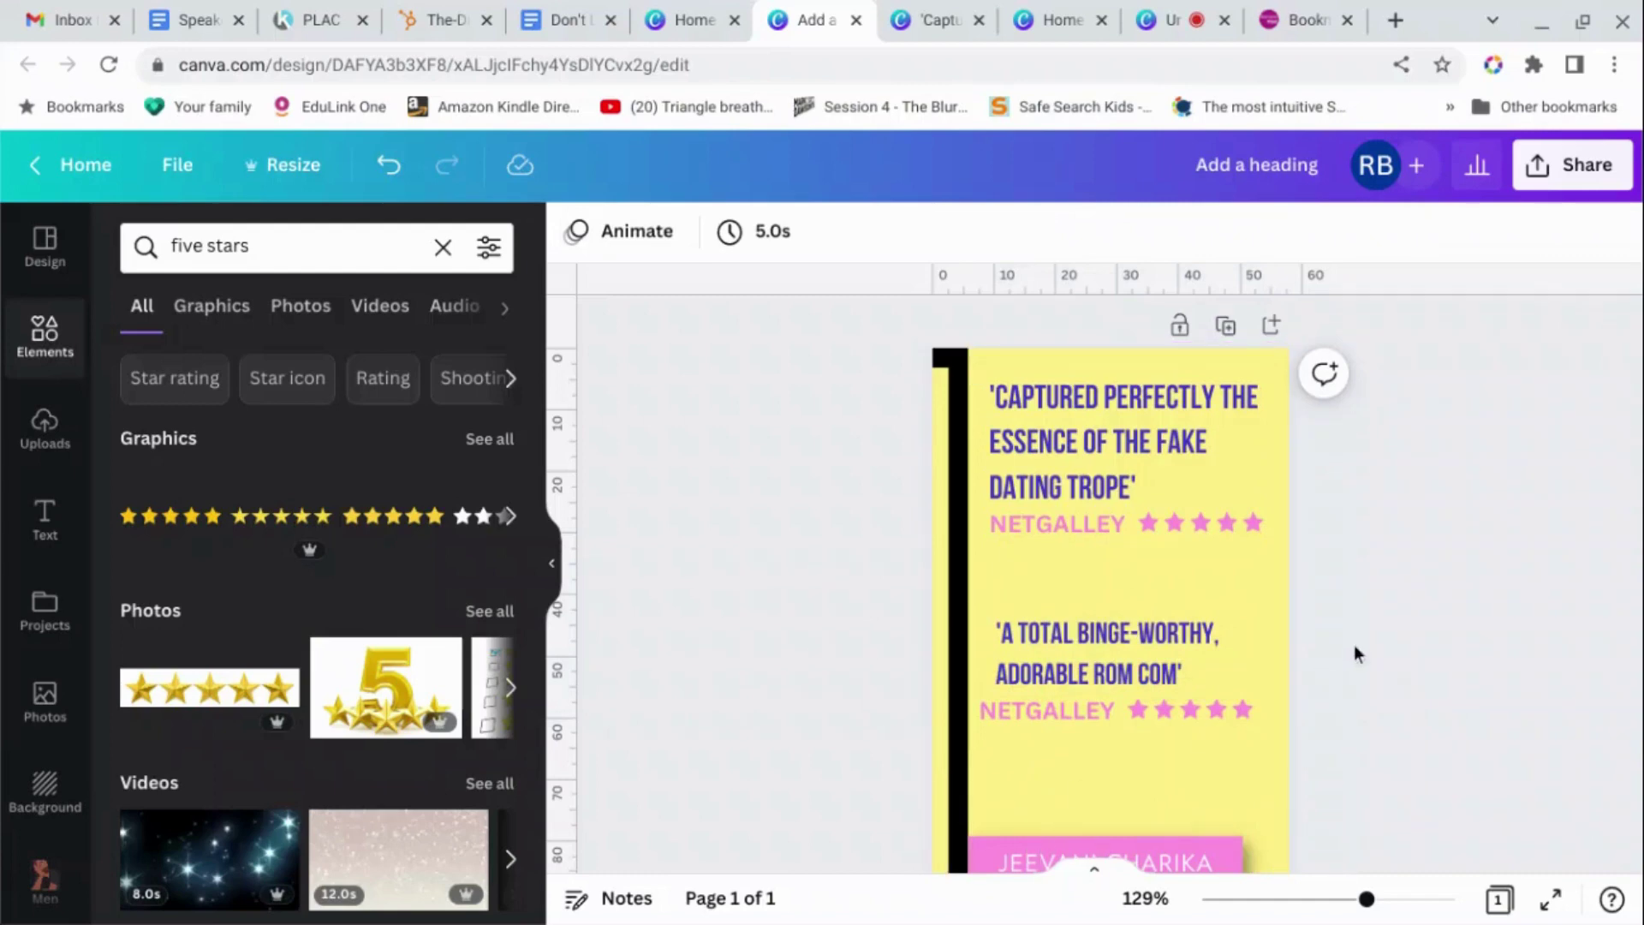
Zoom out and nudge the second review group slightly up.
{"action": "left_click_drag", "start_coordinate": [1368, 899], "coordinate": [1325, 901]}
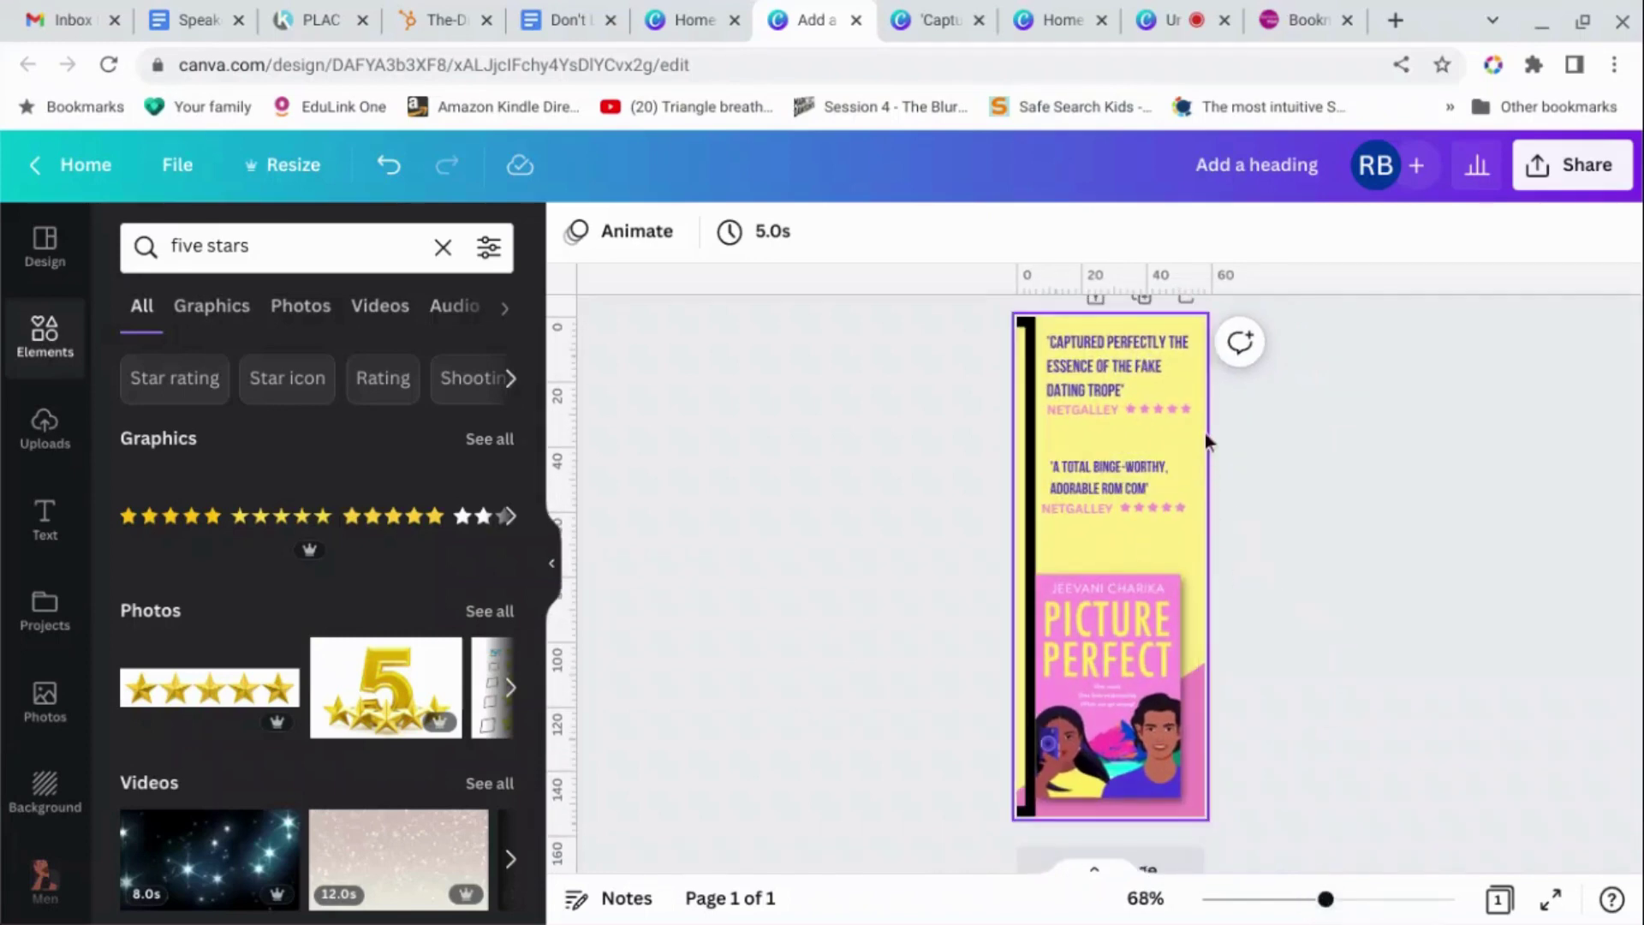
{"action": "left_click", "coordinate": [1055, 522]}
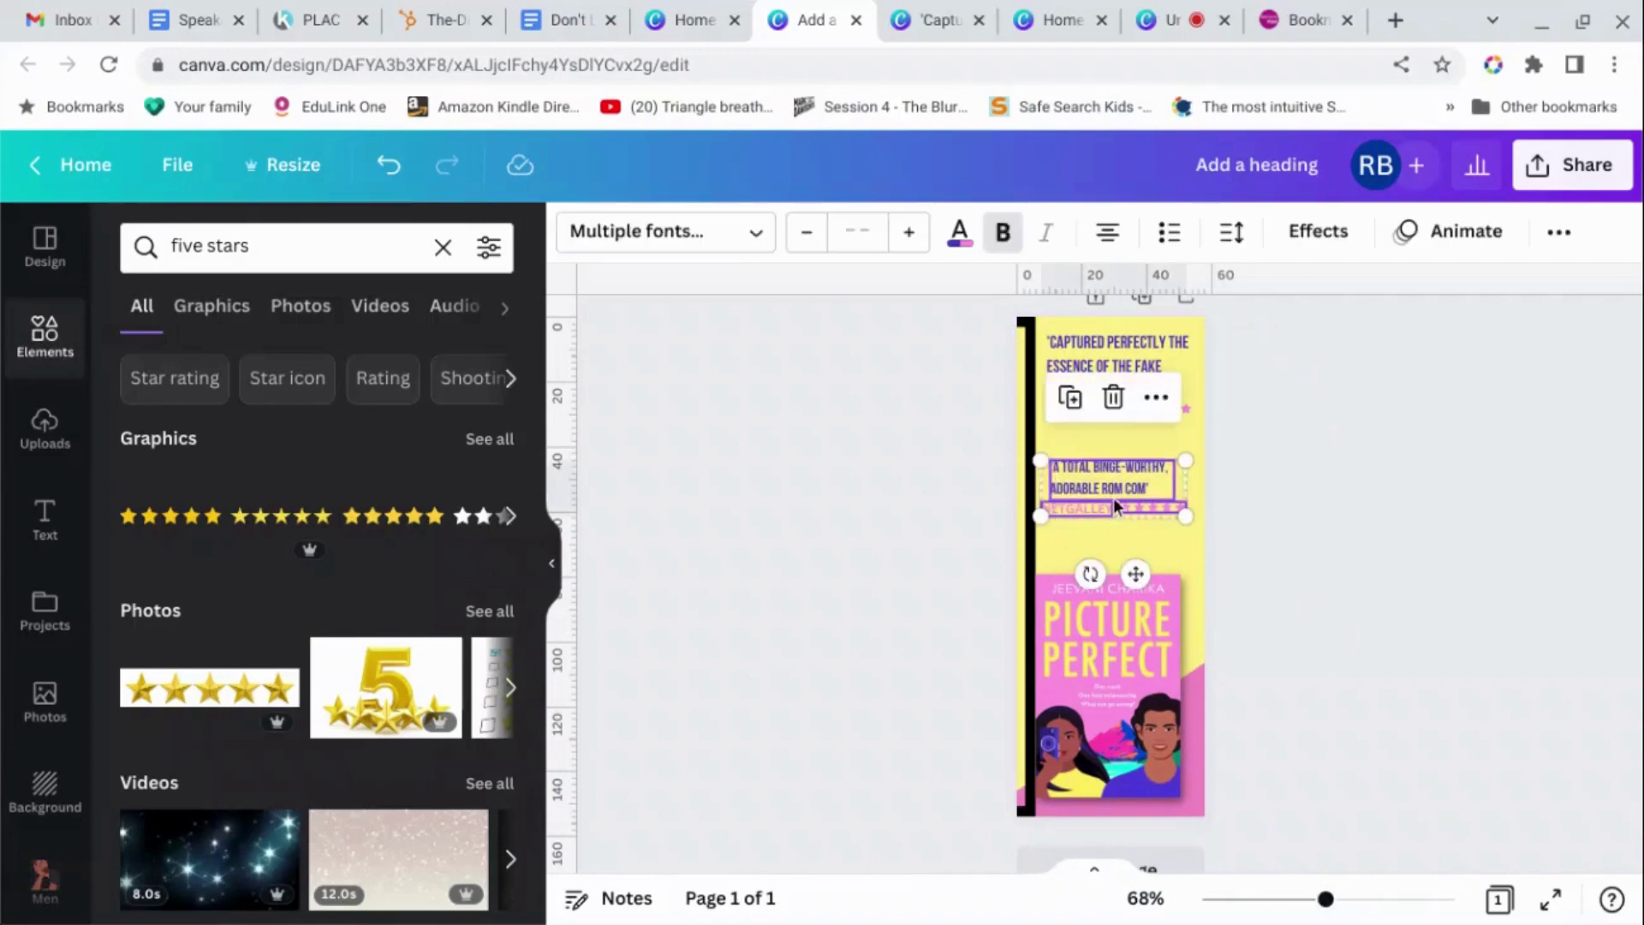
{"action": "left_click_drag", "start_coordinate": [1113, 497], "coordinate": [1117, 480]}
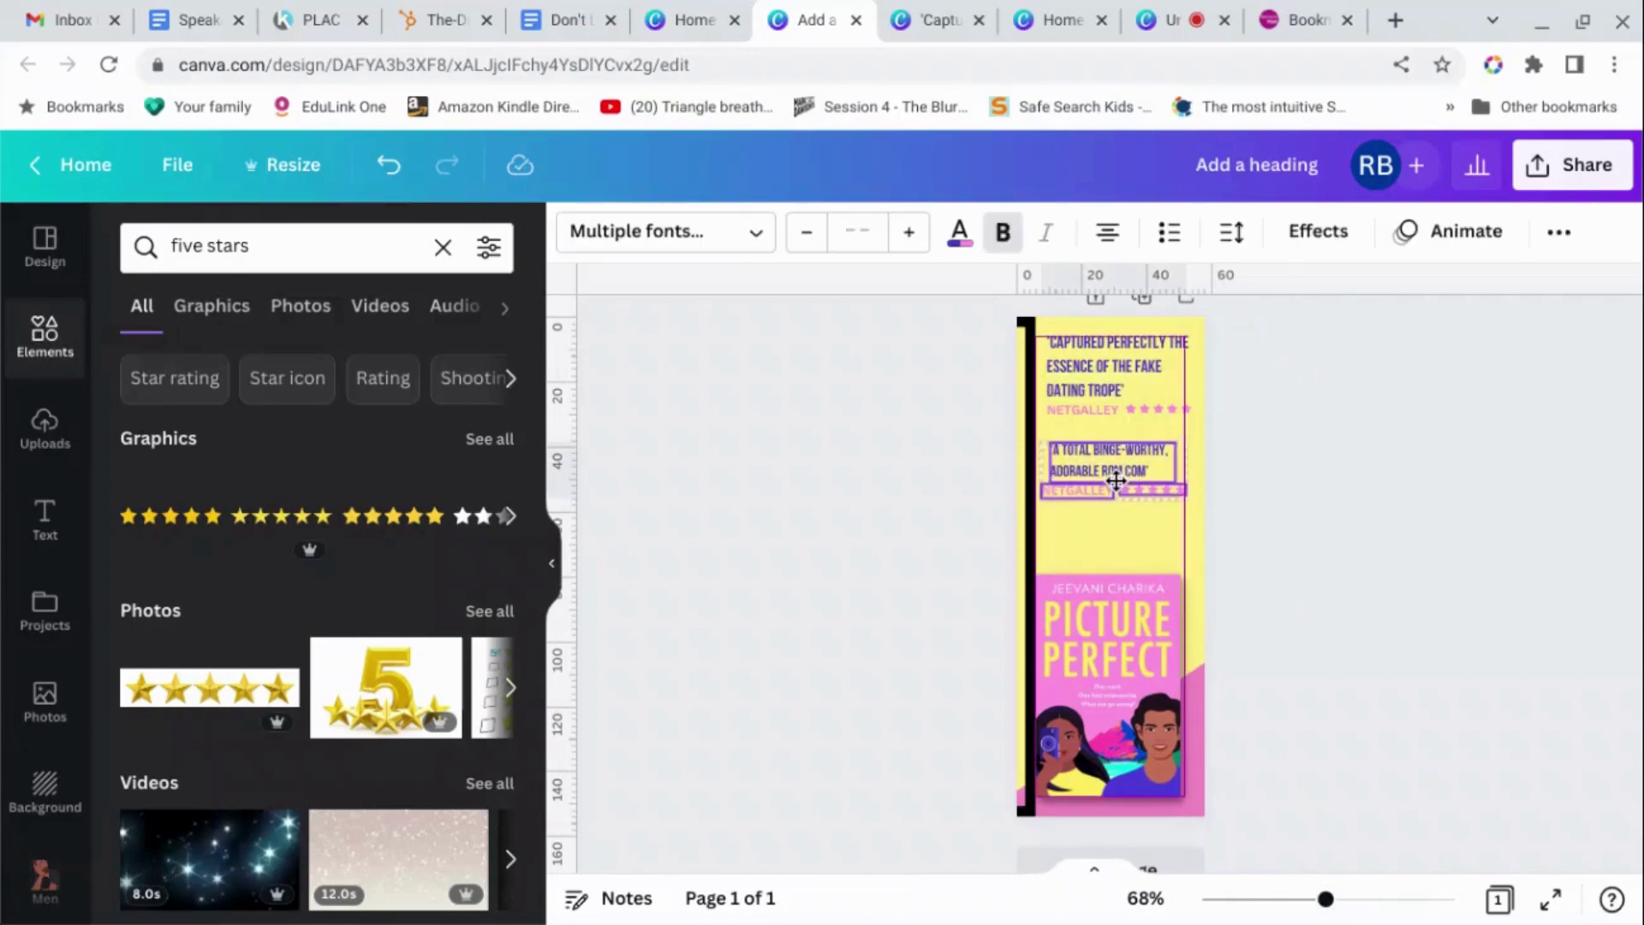
{"action": "left_click", "coordinate": [1277, 551]}
Enlarge the book cover to about 50 × 72.9 and move it lower.
{"action": "left_click", "coordinate": [1151, 644]}
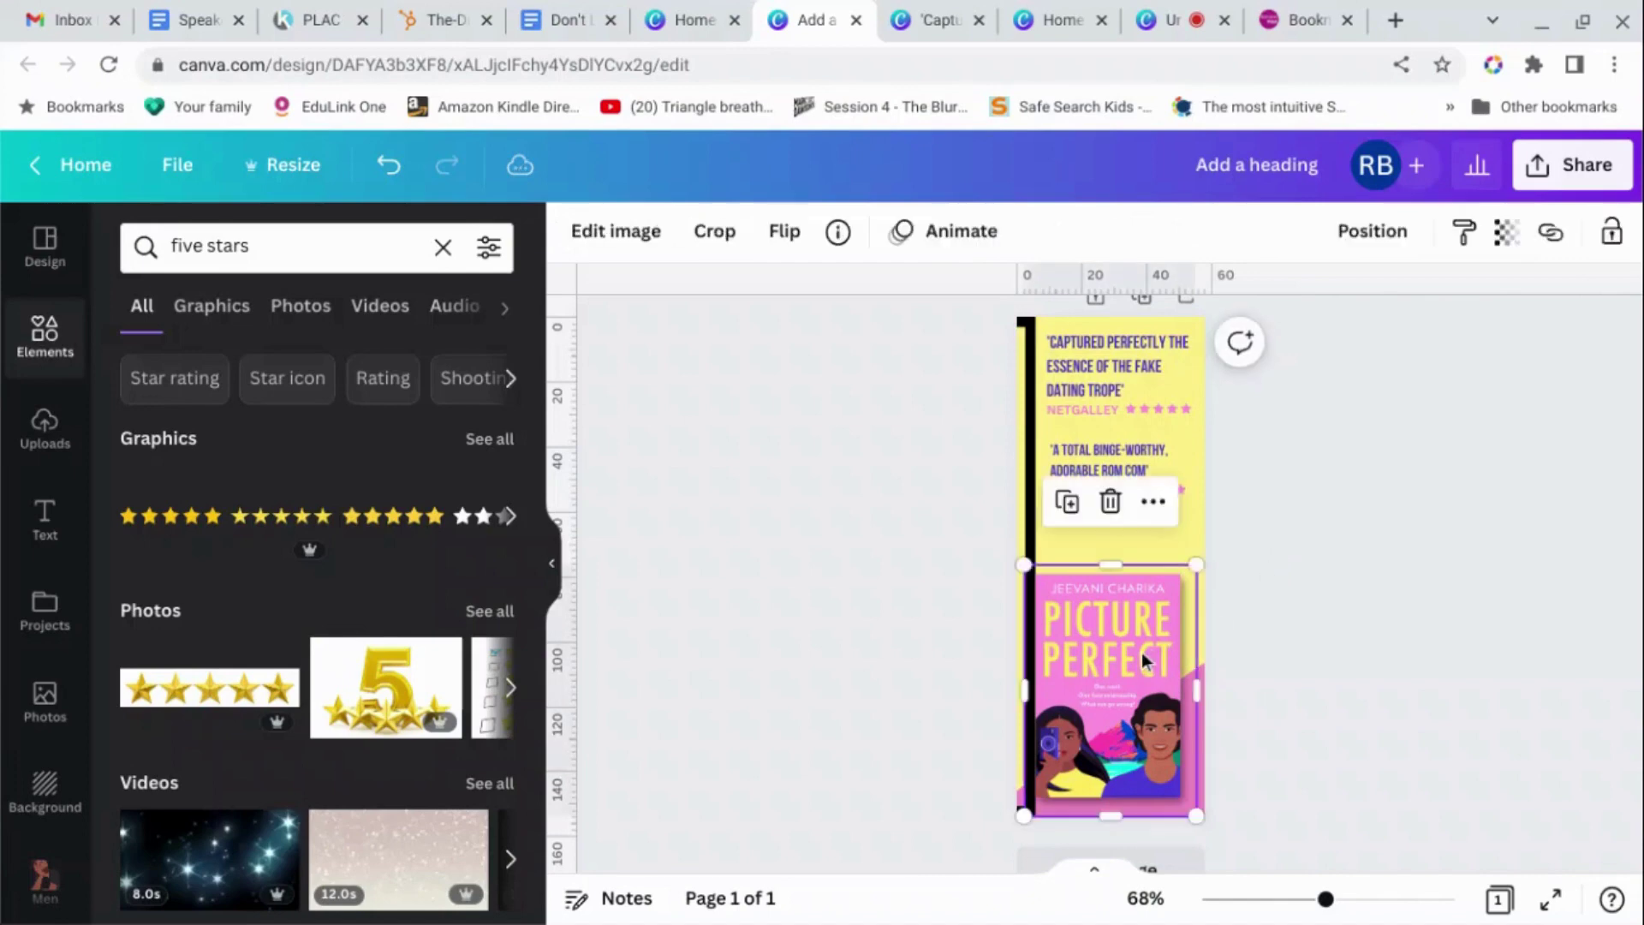
{"action": "mouse_move", "coordinate": [1196, 566]}
{"action": "left_mouse_down"}
{"action": "mouse_move", "coordinate": [1185, 594]}
{"action": "mouse_move", "coordinate": [1188, 572]}
{"action": "left_mouse_up"}
{"action": "left_click_drag", "start_coordinate": [1141, 700], "coordinate": [1138, 688]}
{"action": "left_click", "coordinate": [1308, 687]}
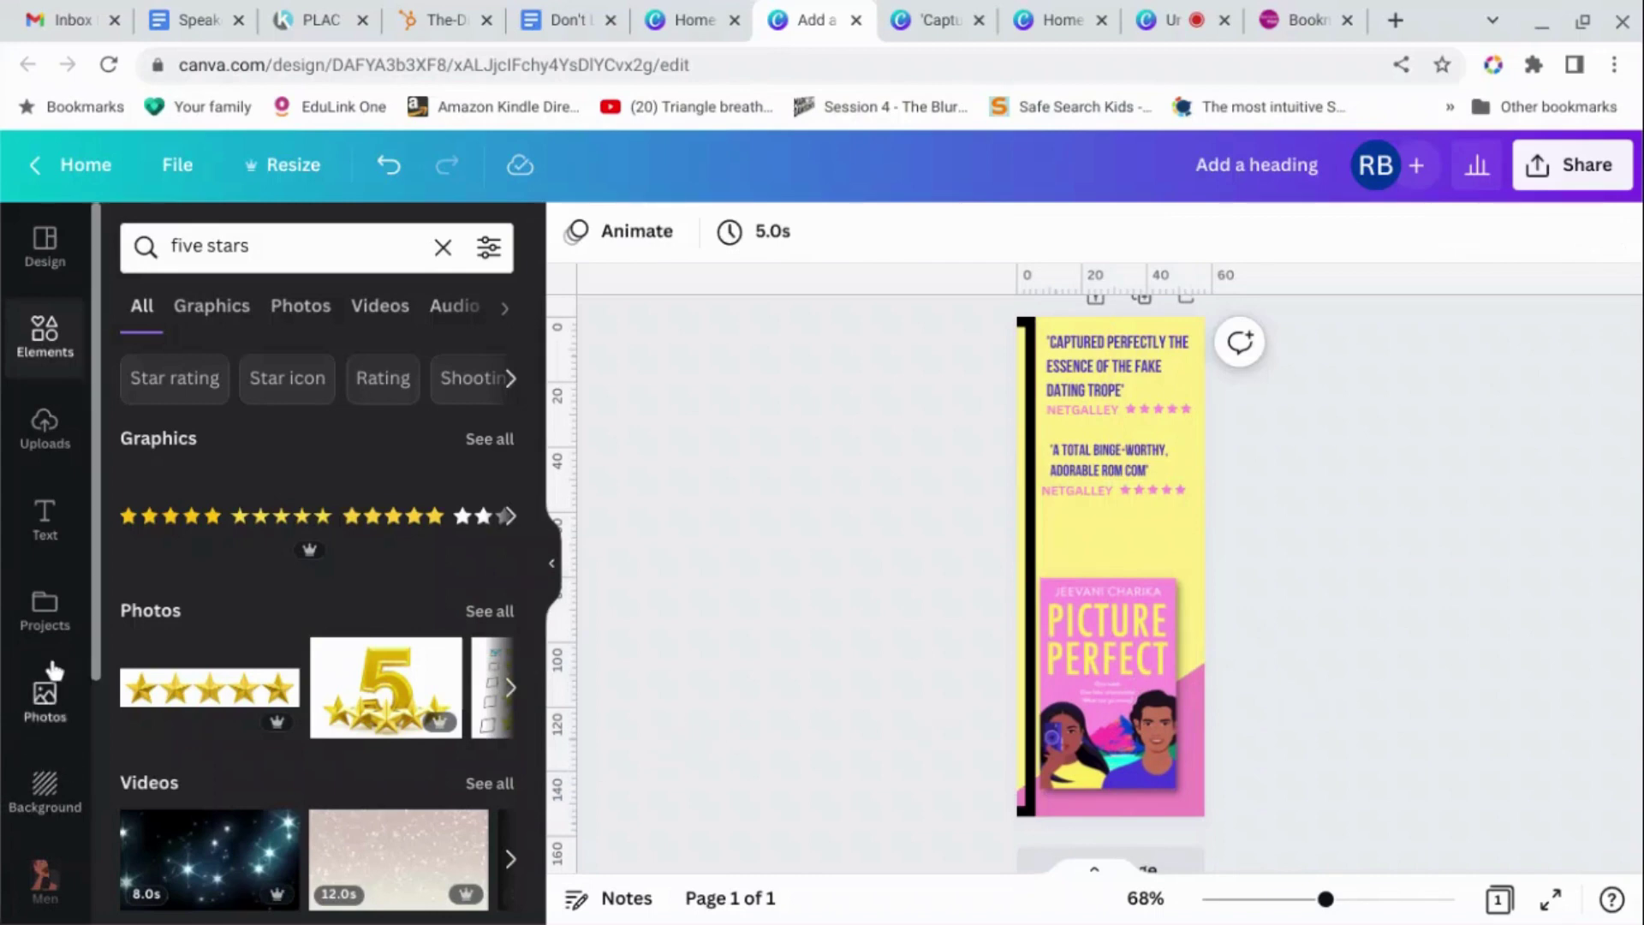
{"action": "scroll", "coordinate": [51, 659], "scroll_direction": "down", "scroll_amount": 1}
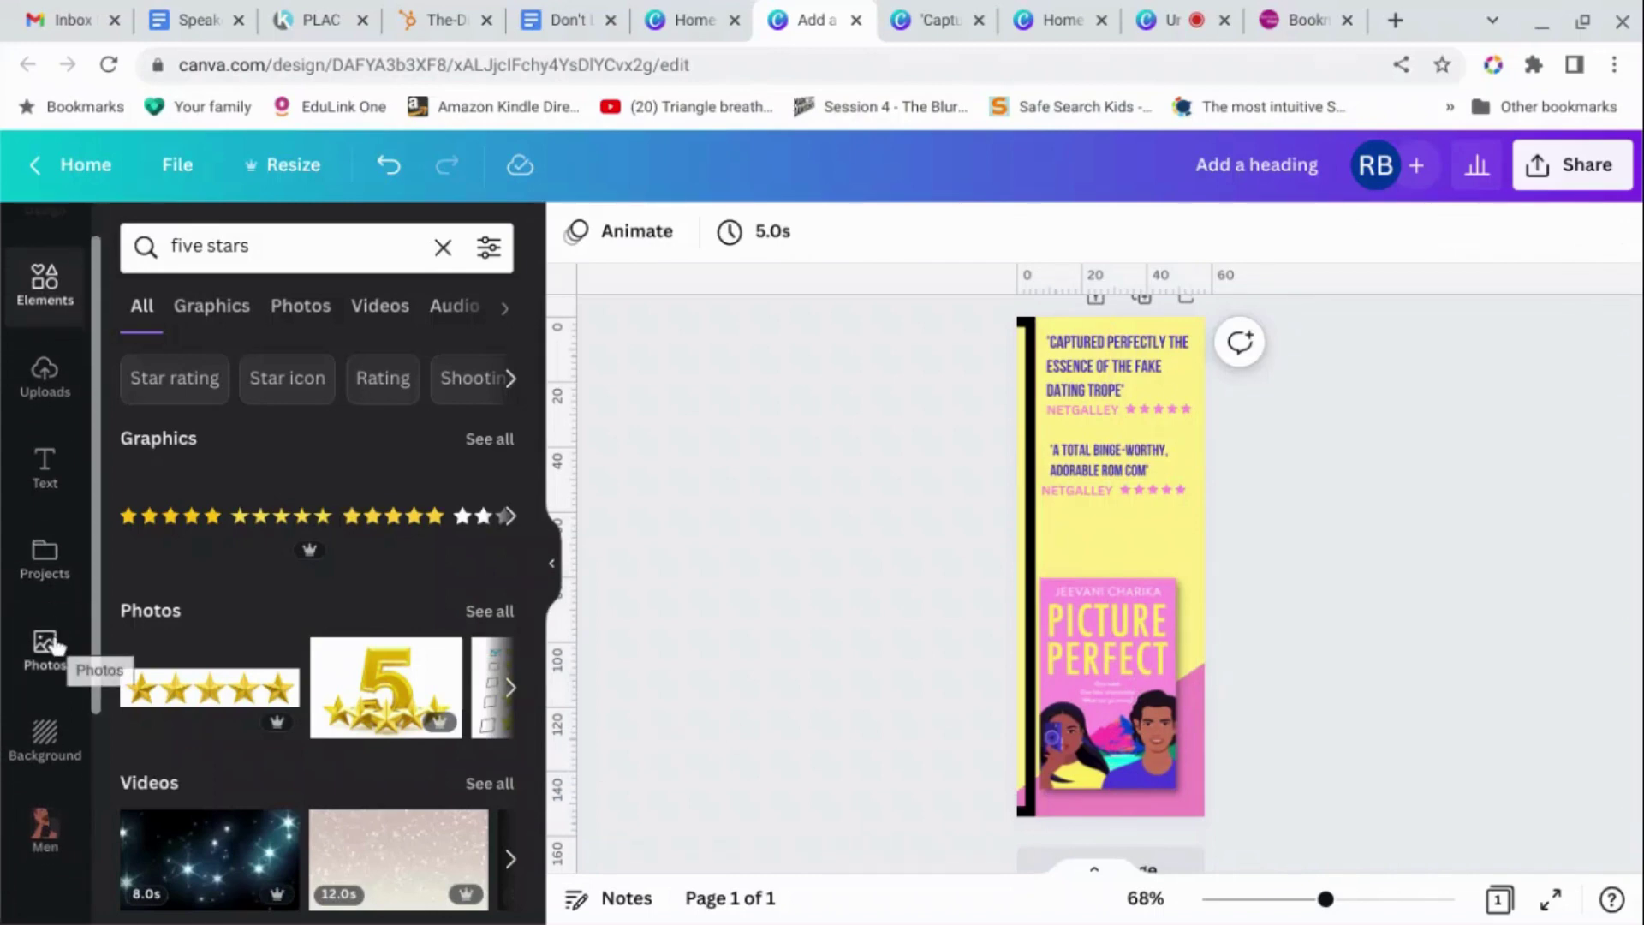
{"action": "scroll", "coordinate": [53, 651], "scroll_direction": "down", "scroll_amount": 4}
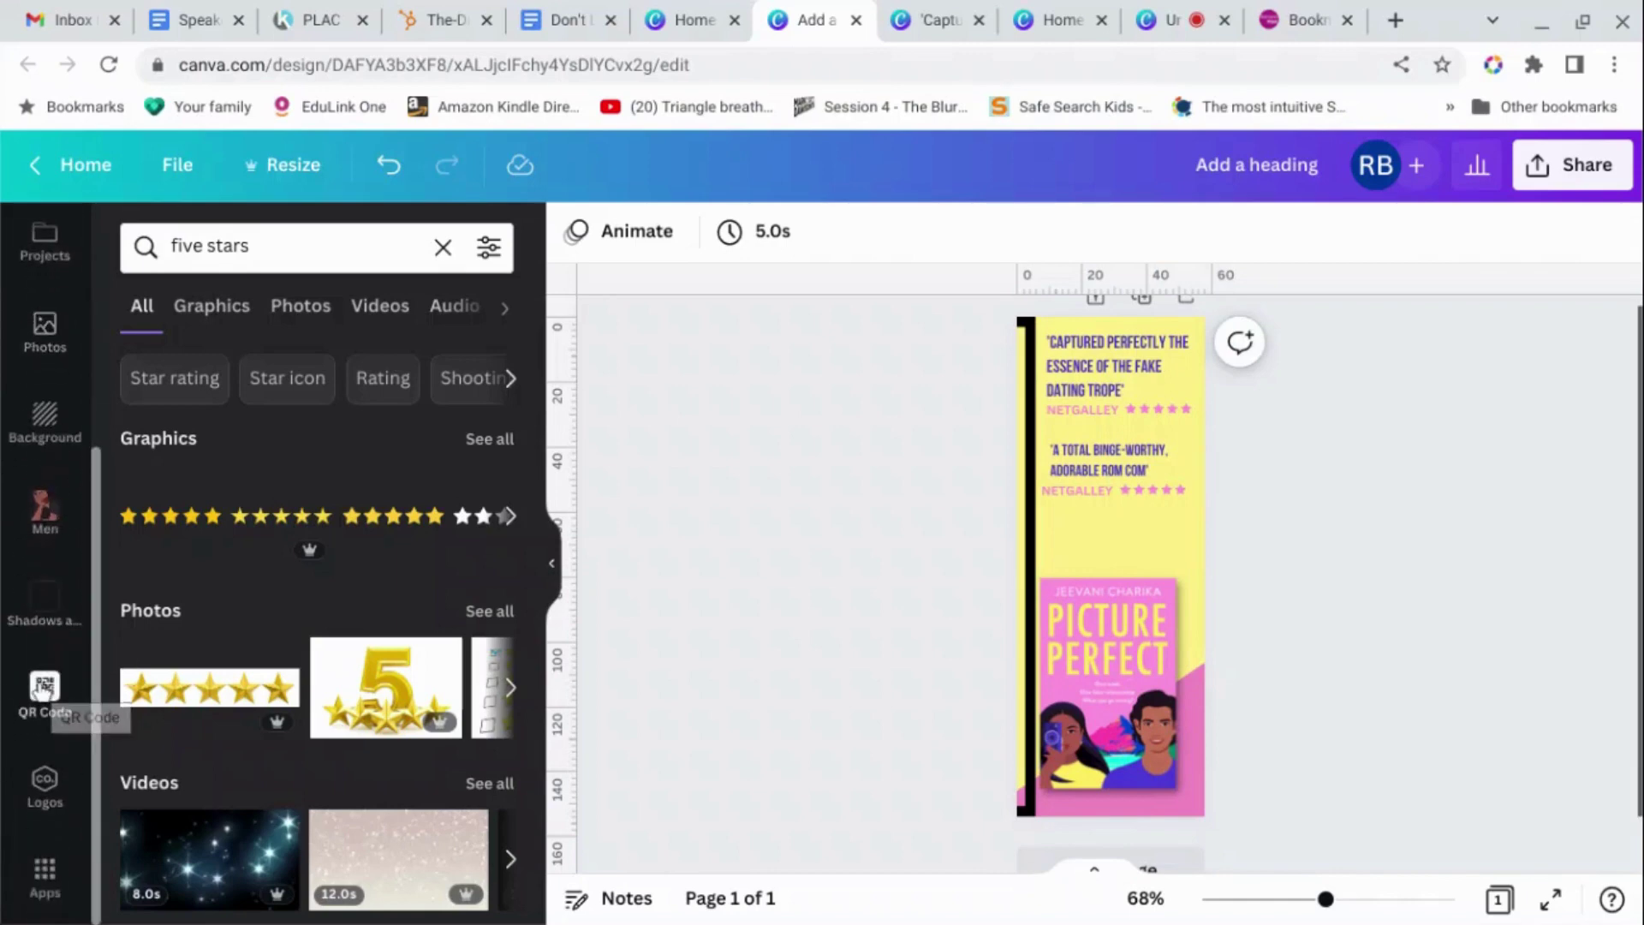
{"action": "left_click", "coordinate": [44, 877]}
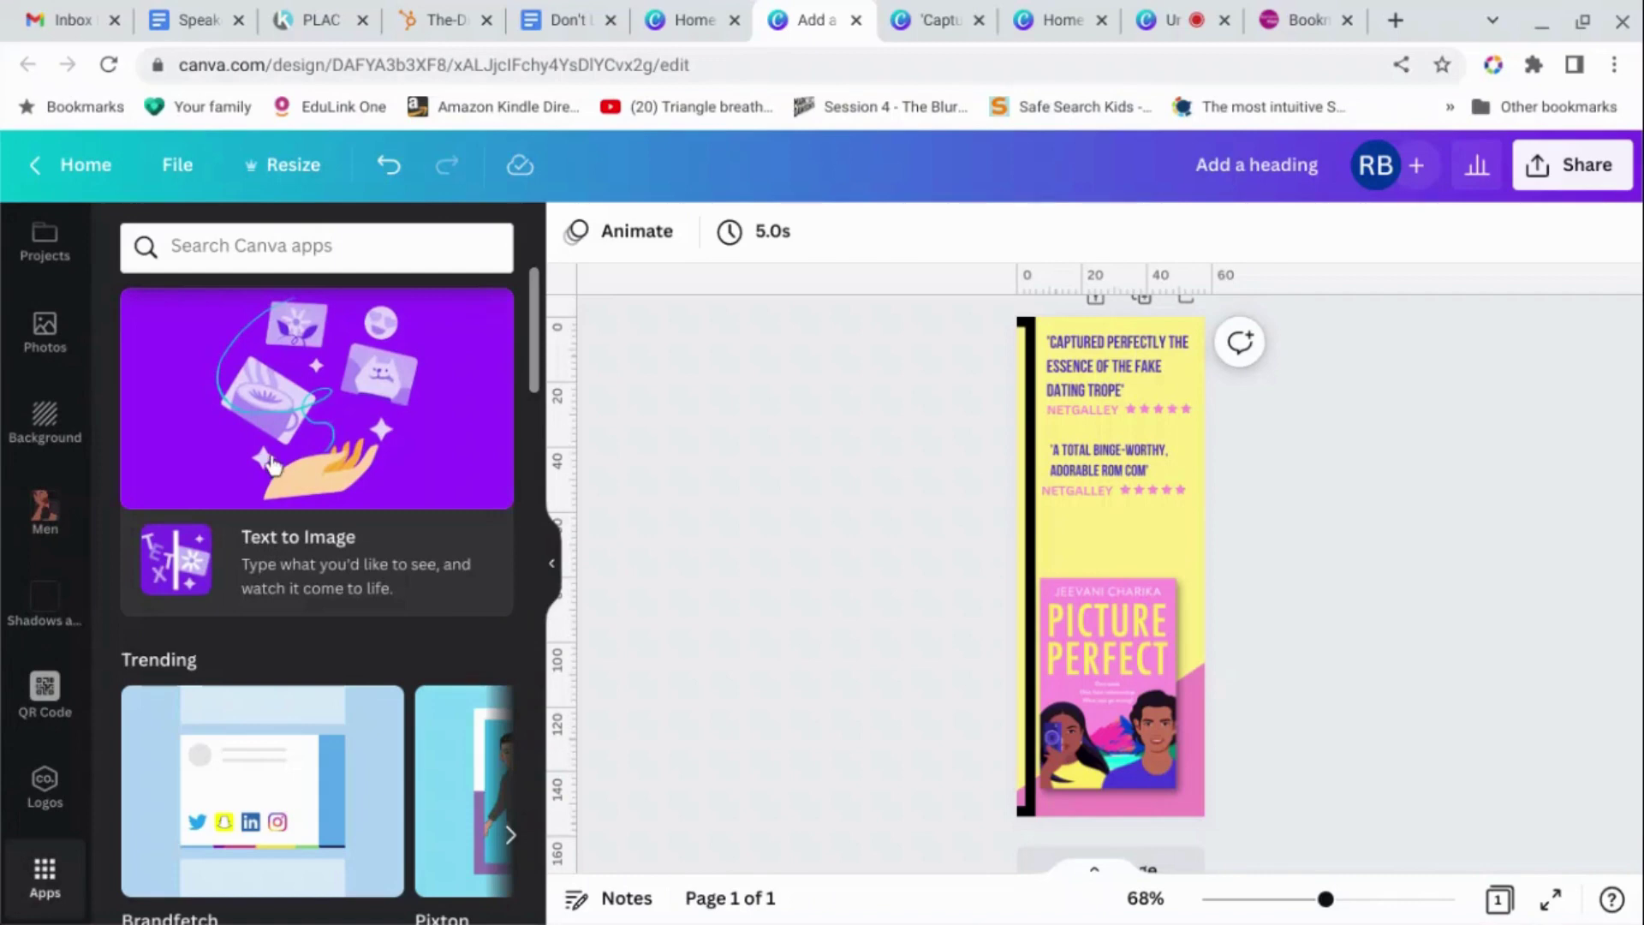
{"action": "scroll", "coordinate": [270, 462], "scroll_direction": "down", "scroll_amount": 10}
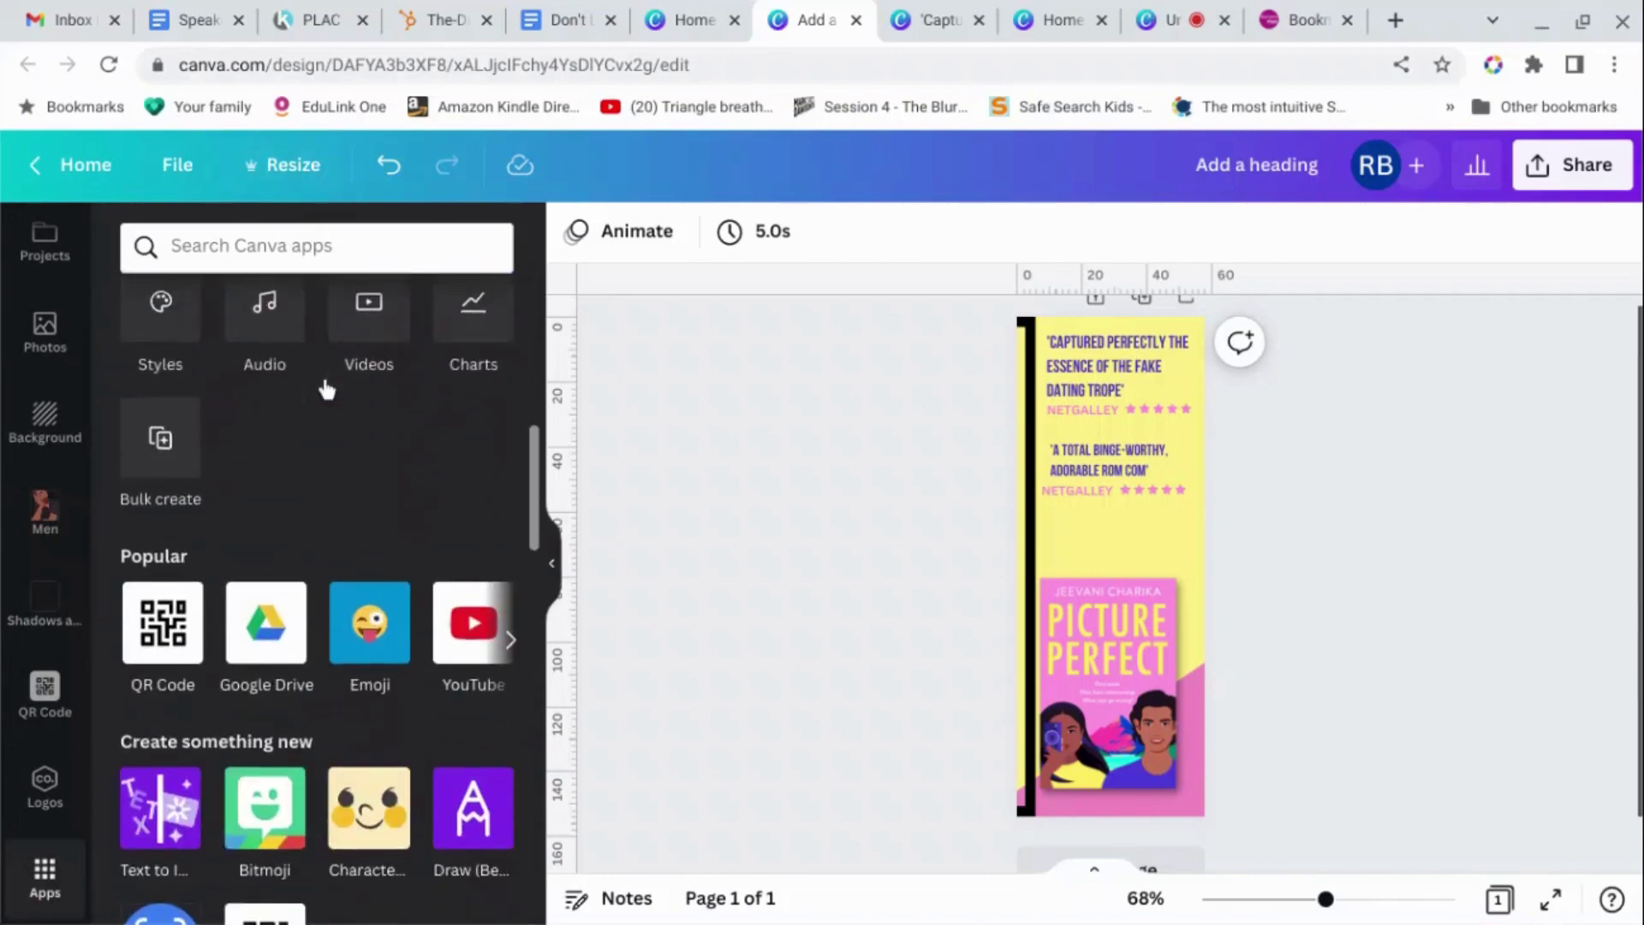
{"action": "left_click", "coordinate": [163, 634]}
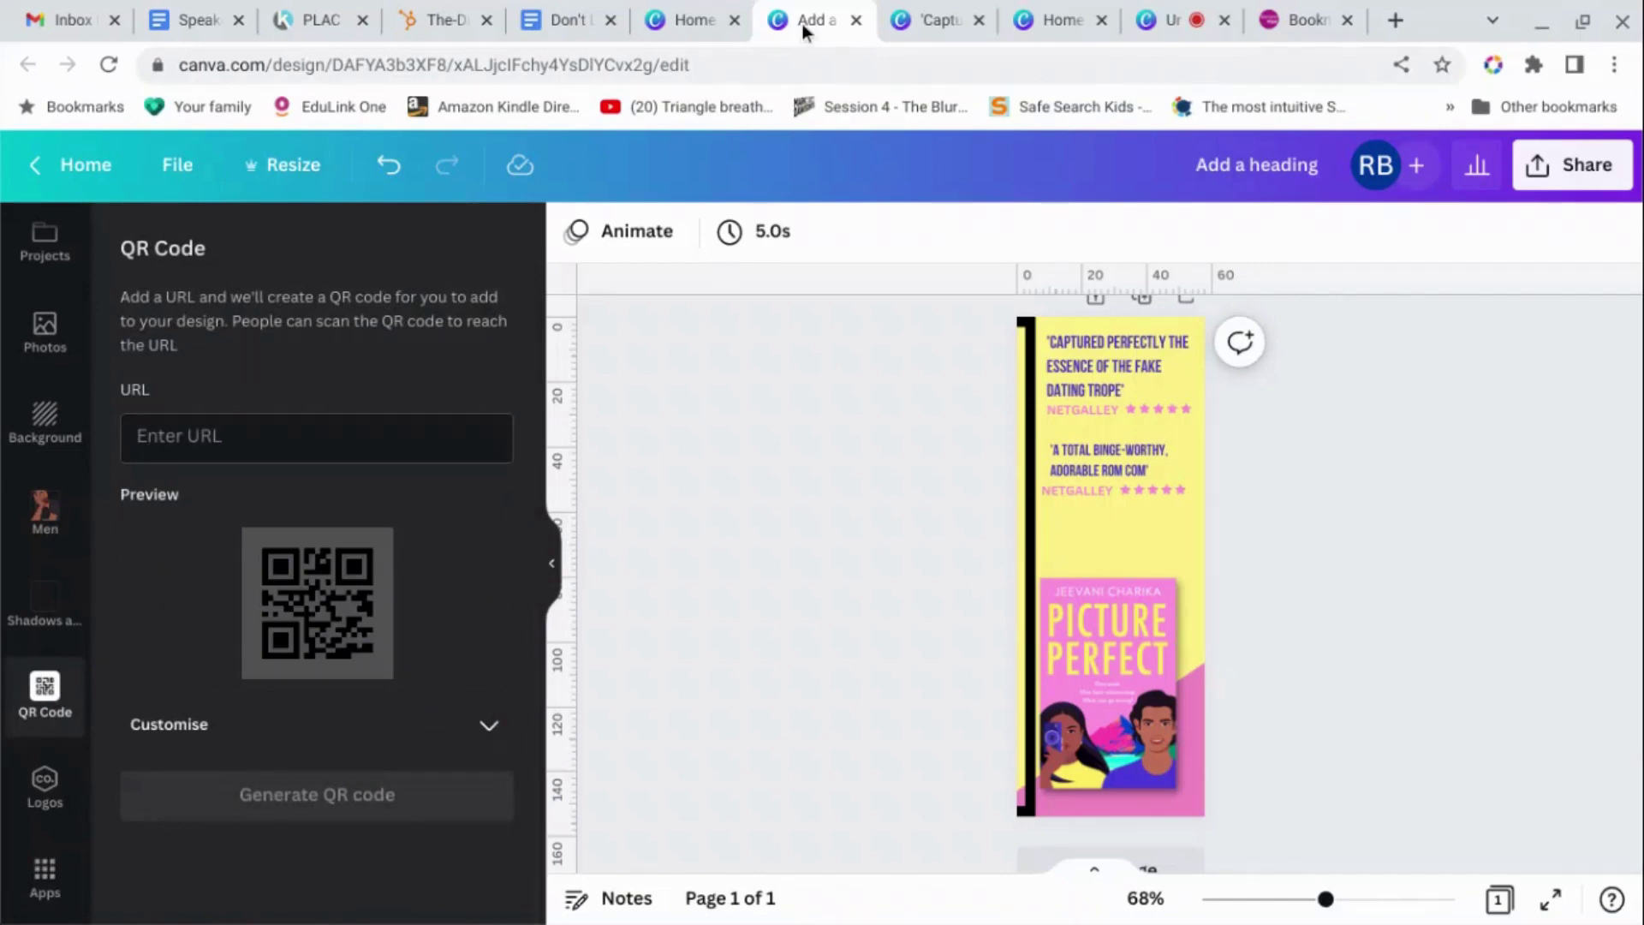
{"action": "left_click", "coordinate": [451, 447]}
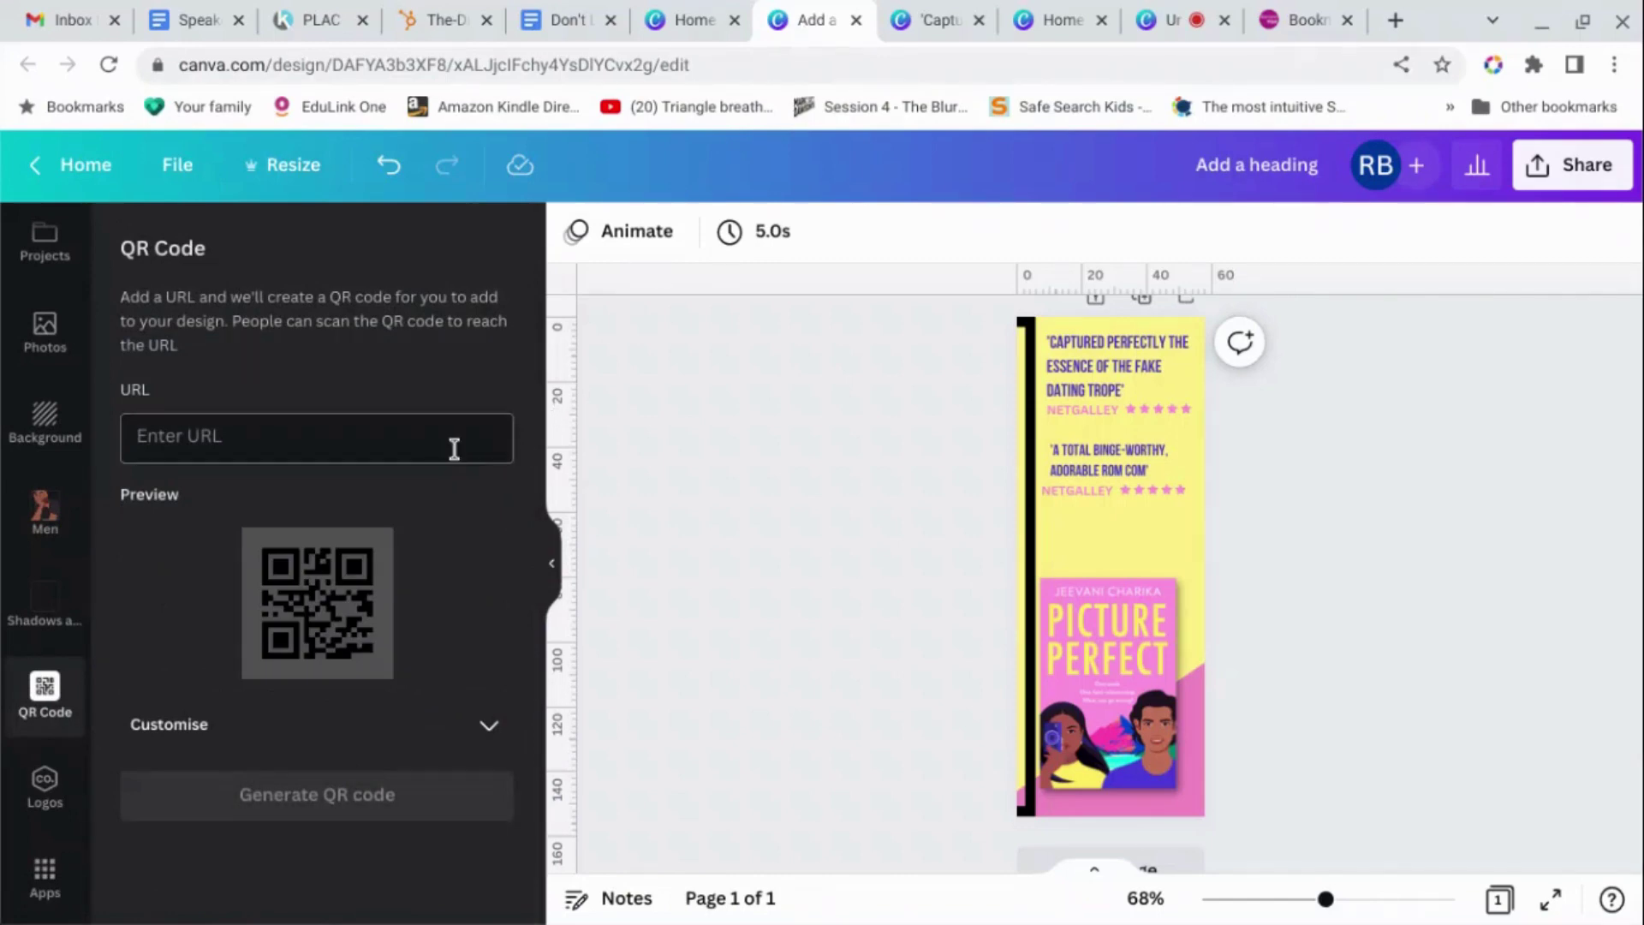
{"action": "right_click", "coordinate": [452, 447]}
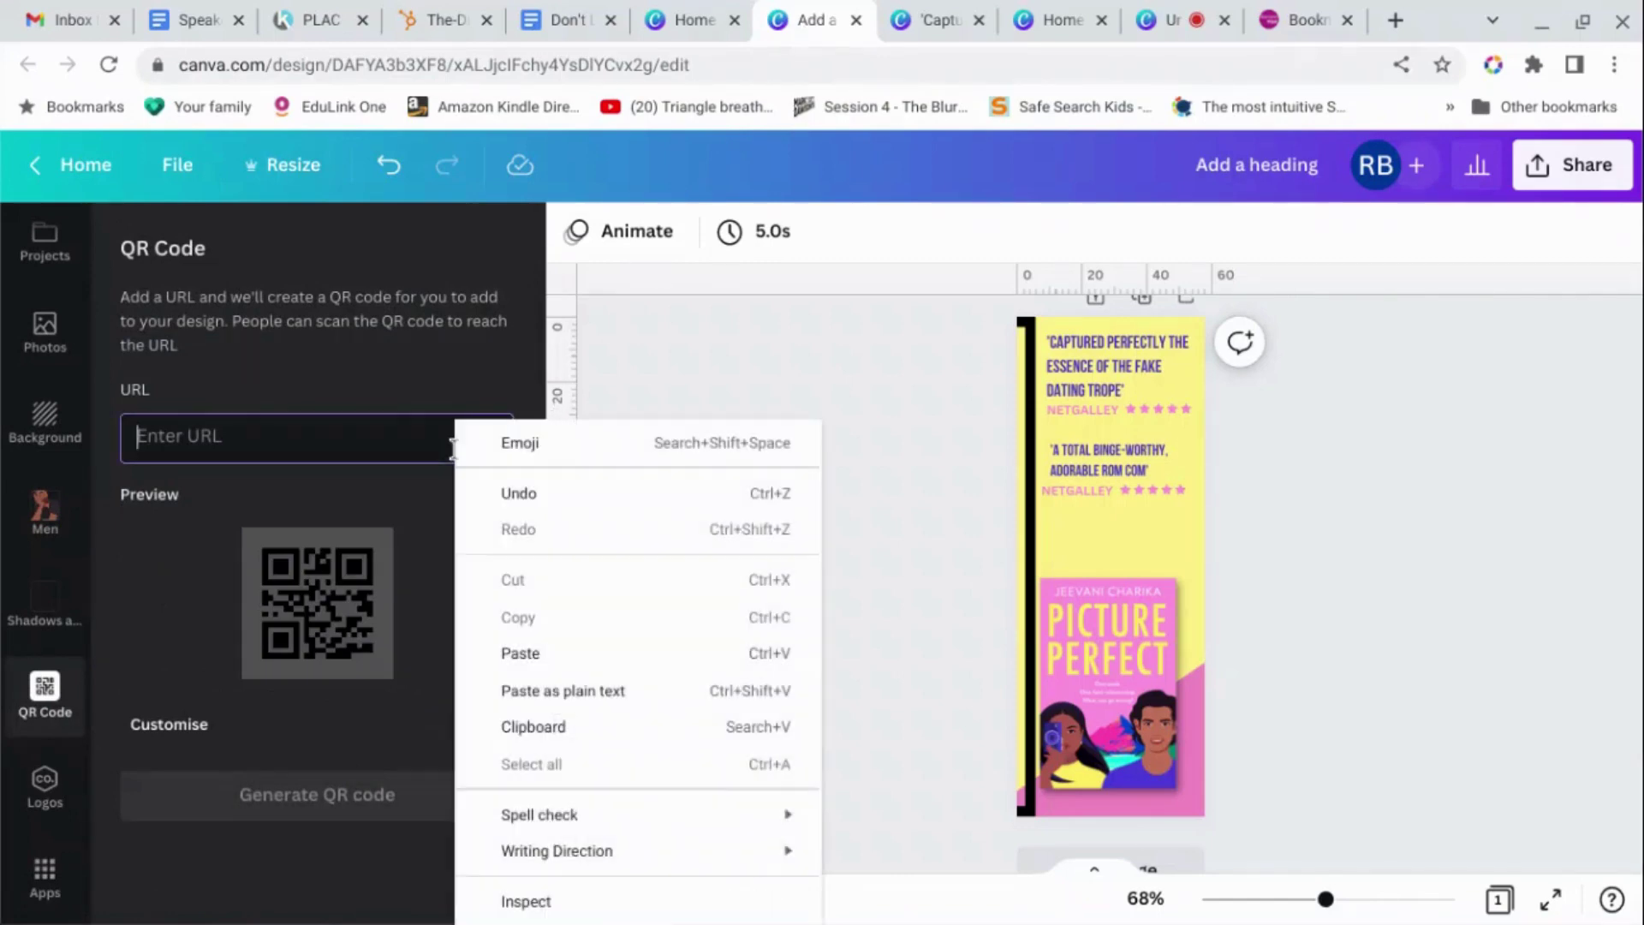
{"action": "left_click", "coordinate": [538, 658]}
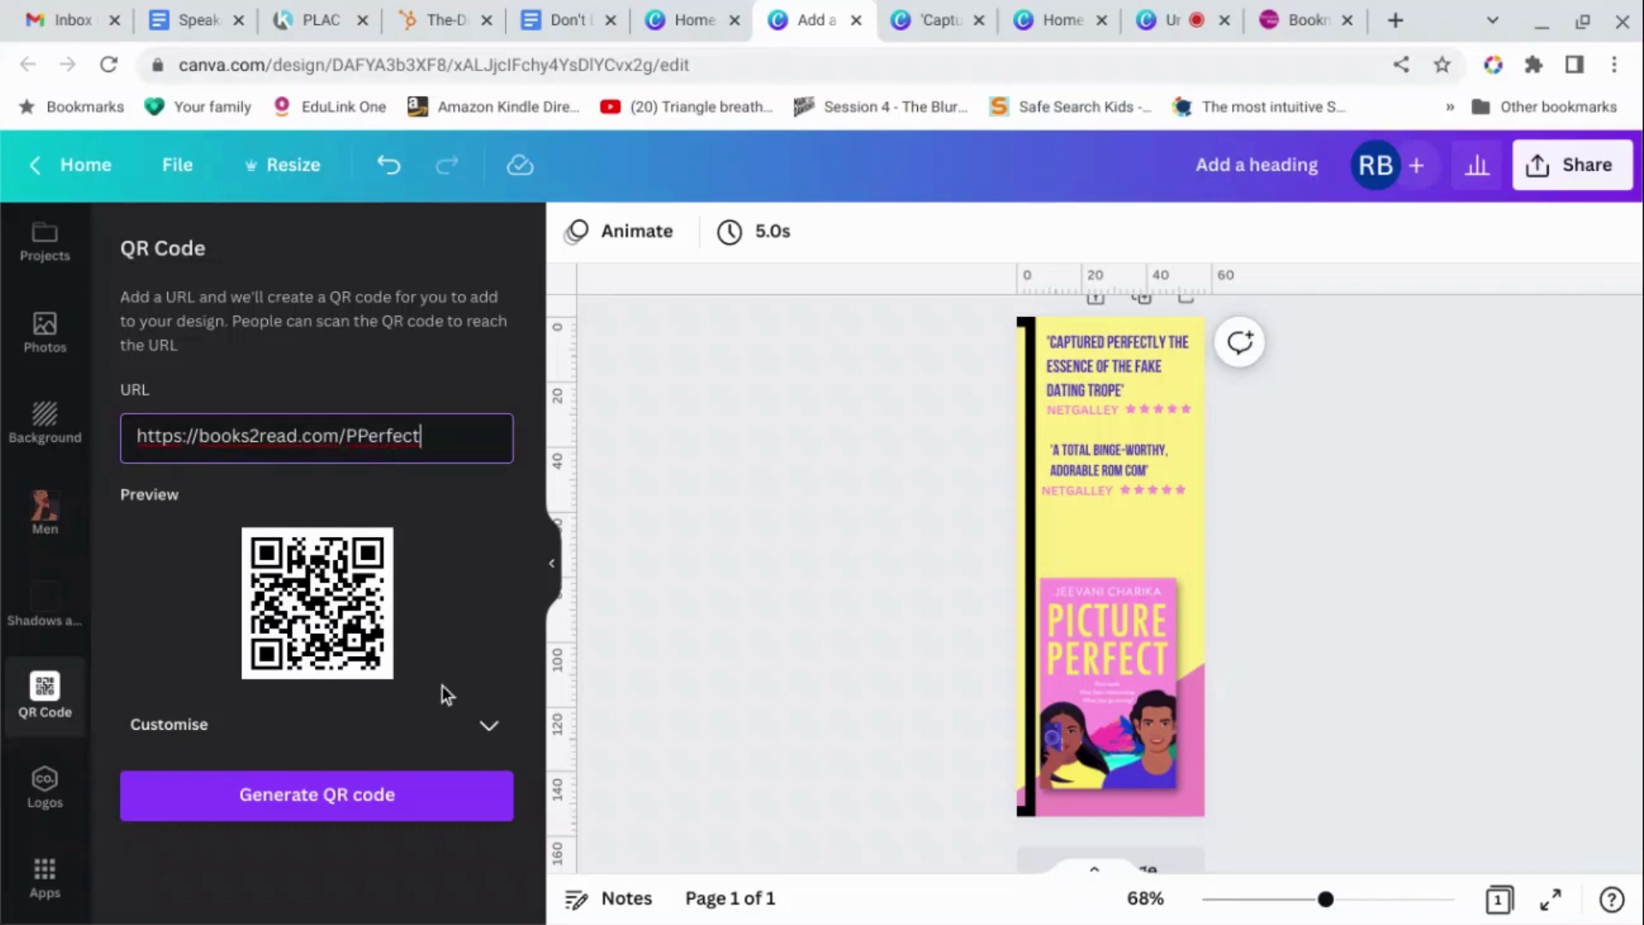
Generate the QR code and drag it below the second NETGALLEY review.
{"action": "left_click", "coordinate": [356, 814]}
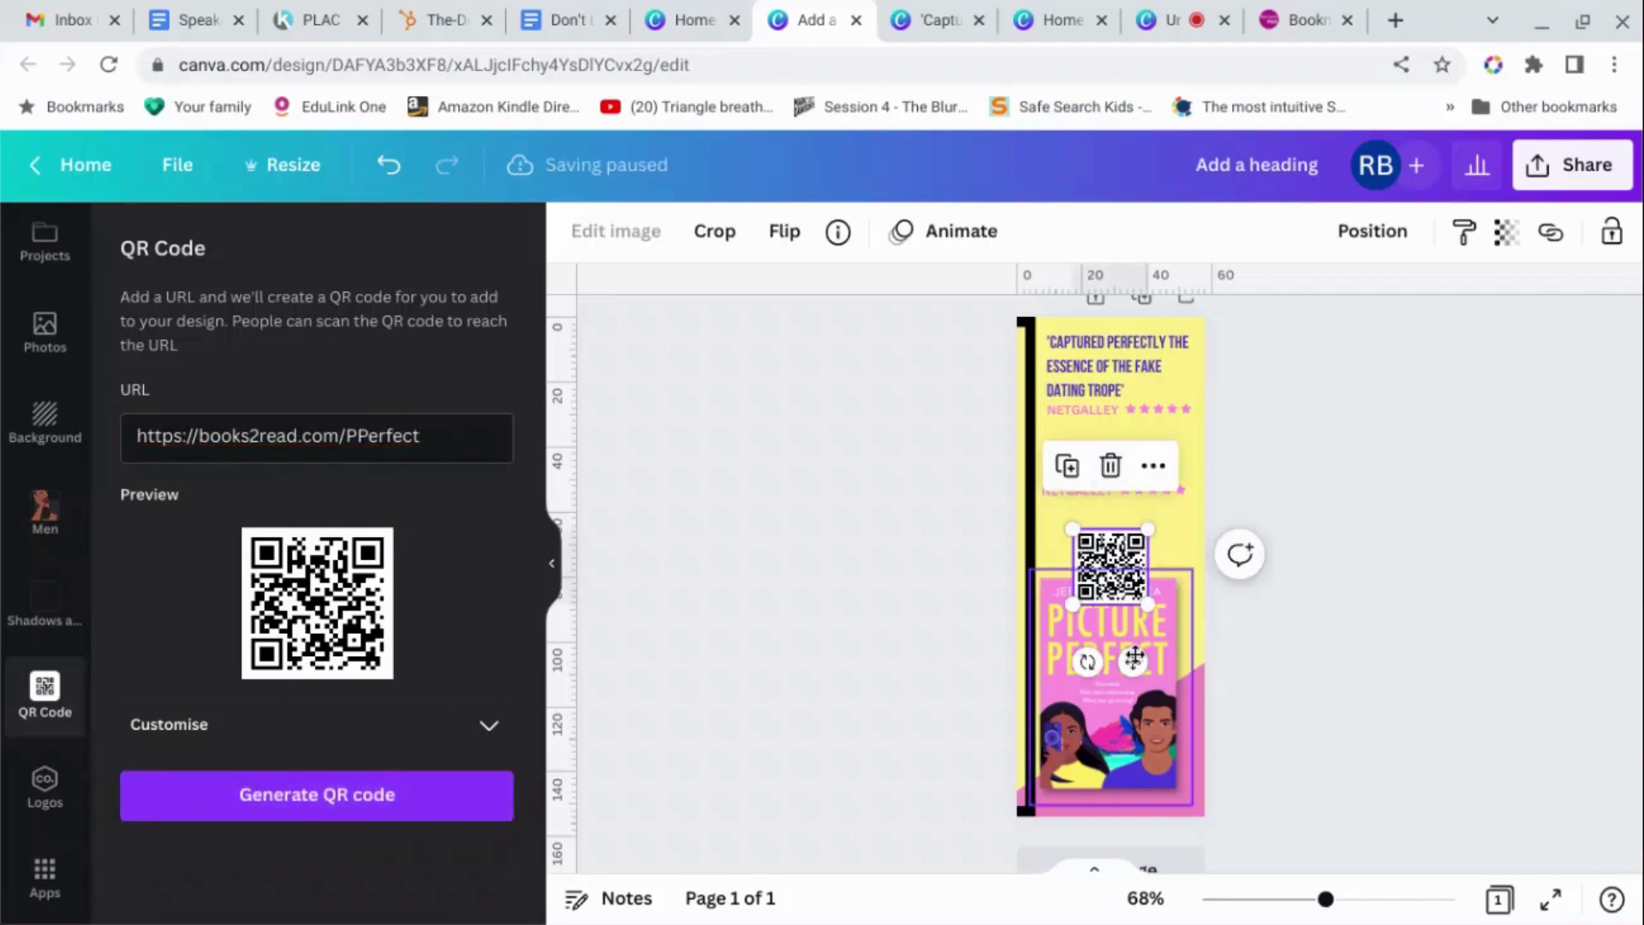
{"action": "left_click_drag", "start_coordinate": [1134, 656], "coordinate": [1139, 625]}
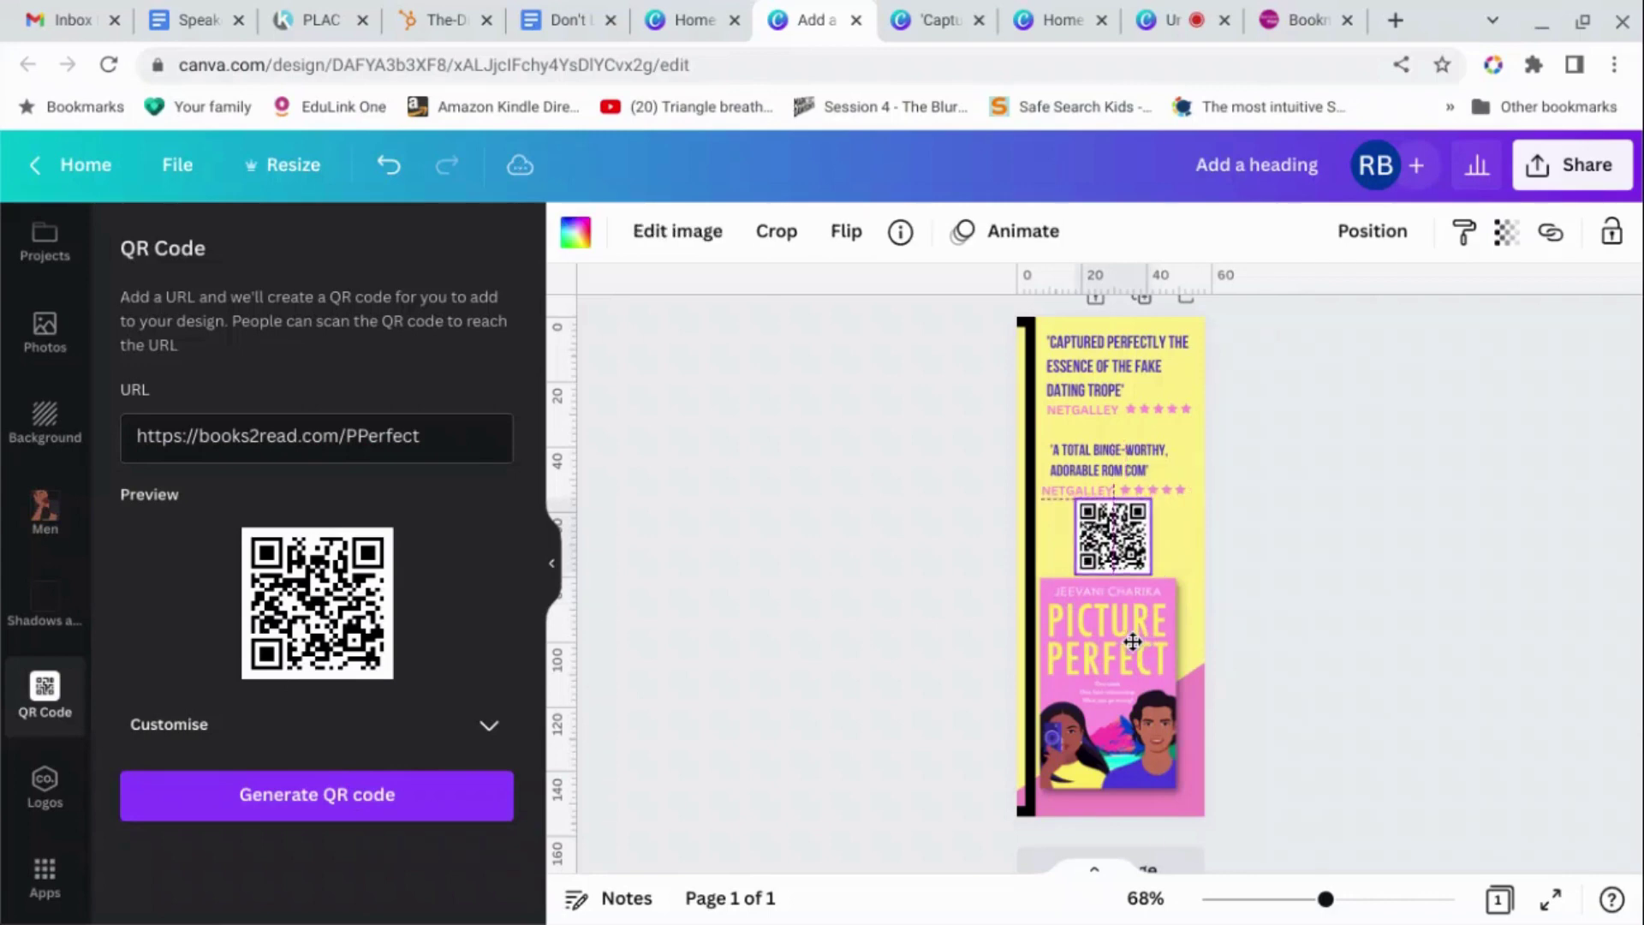
Shrink the QR code to 21×21, settle it above the cover, and move the black frame over the page.
{"action": "left_click", "coordinate": [1091, 557]}
{"action": "left_click_drag", "start_coordinate": [1075, 498], "coordinate": [1089, 514]}
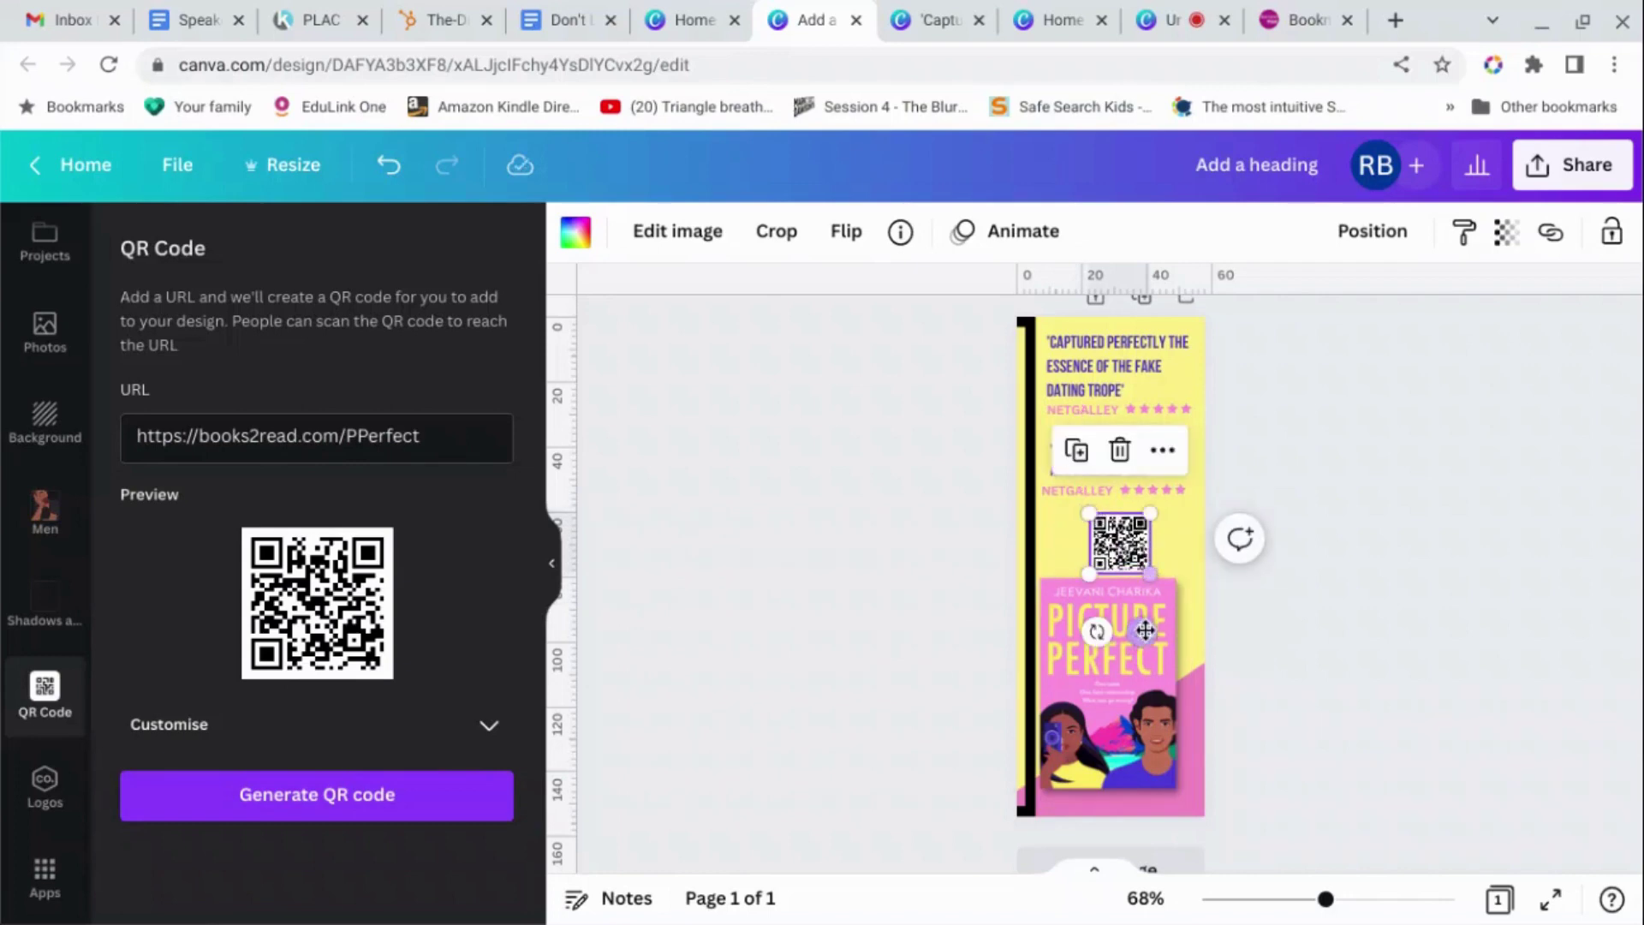
{"action": "left_click_drag", "start_coordinate": [1140, 642], "coordinate": [1135, 635]}
{"action": "left_click", "coordinate": [1272, 601]}
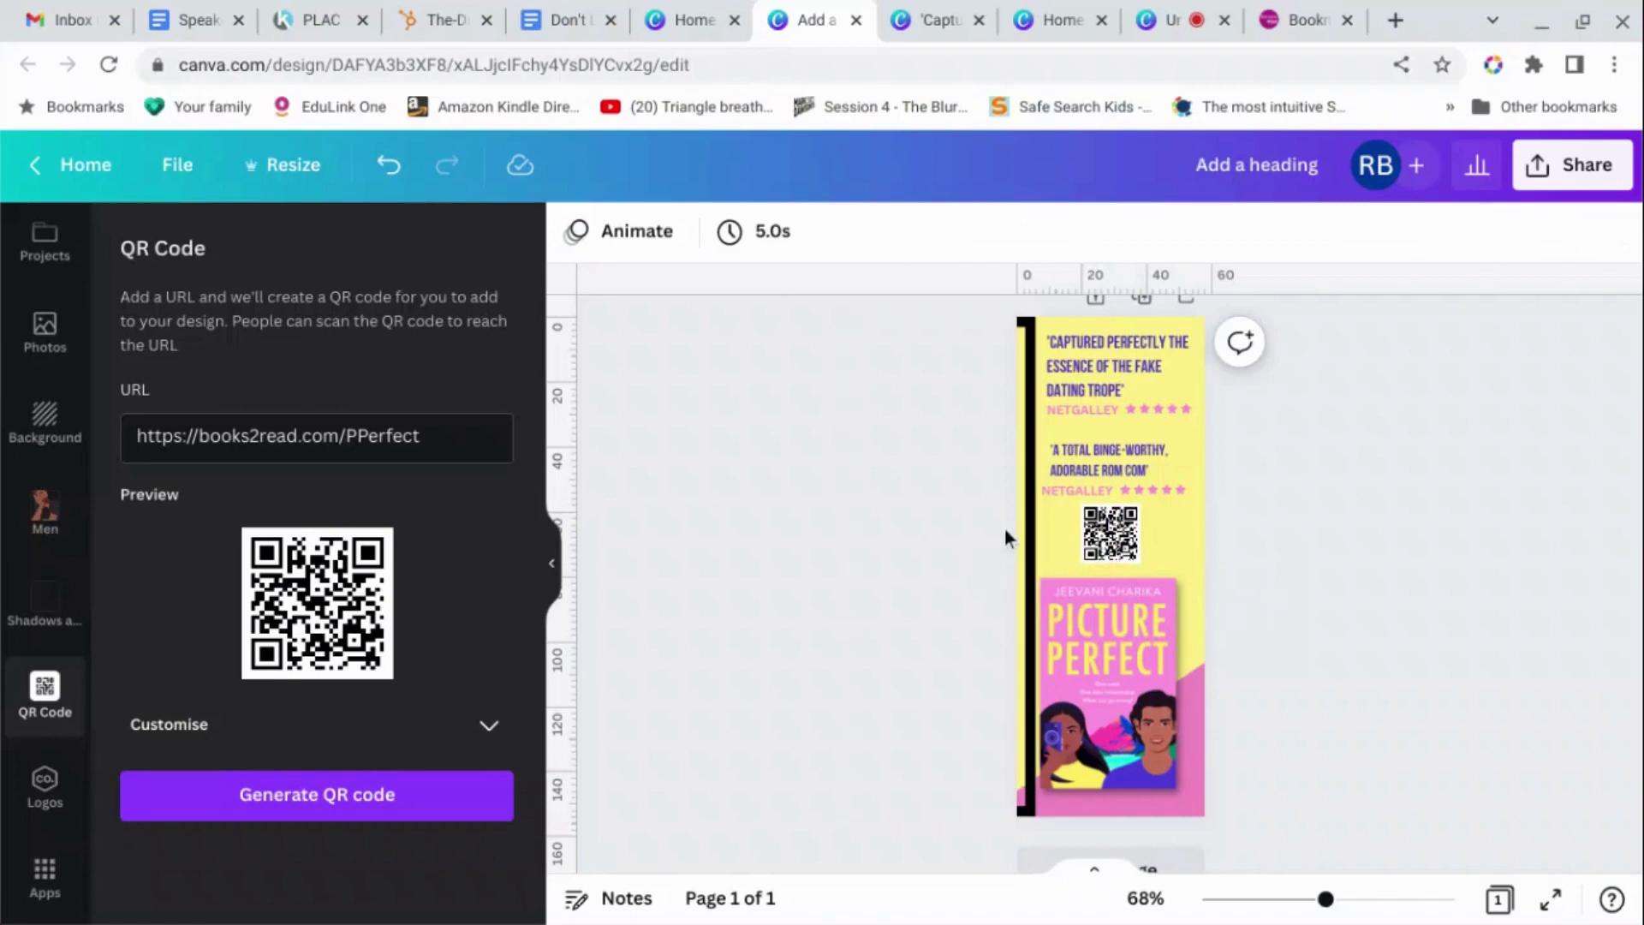
{"action": "left_click_drag", "start_coordinate": [1020, 569], "coordinate": [1183, 572]}
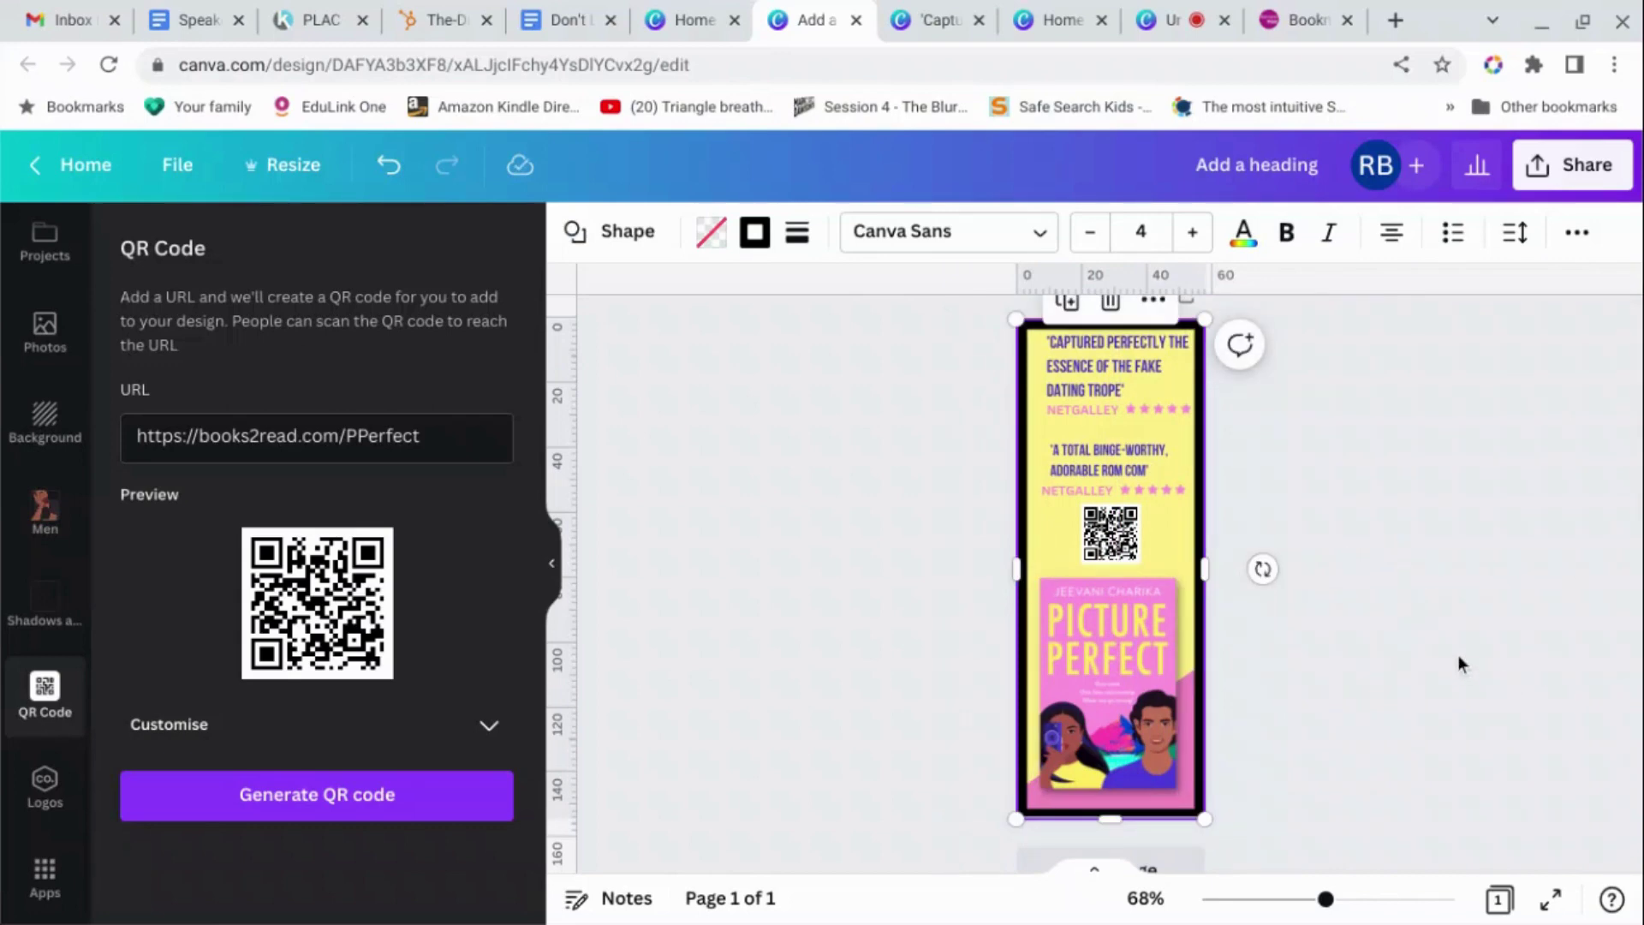
Delete the black frame and scroll down to Page 2's Playing for Love bookmark.
{"action": "key", "text": "Delete"}
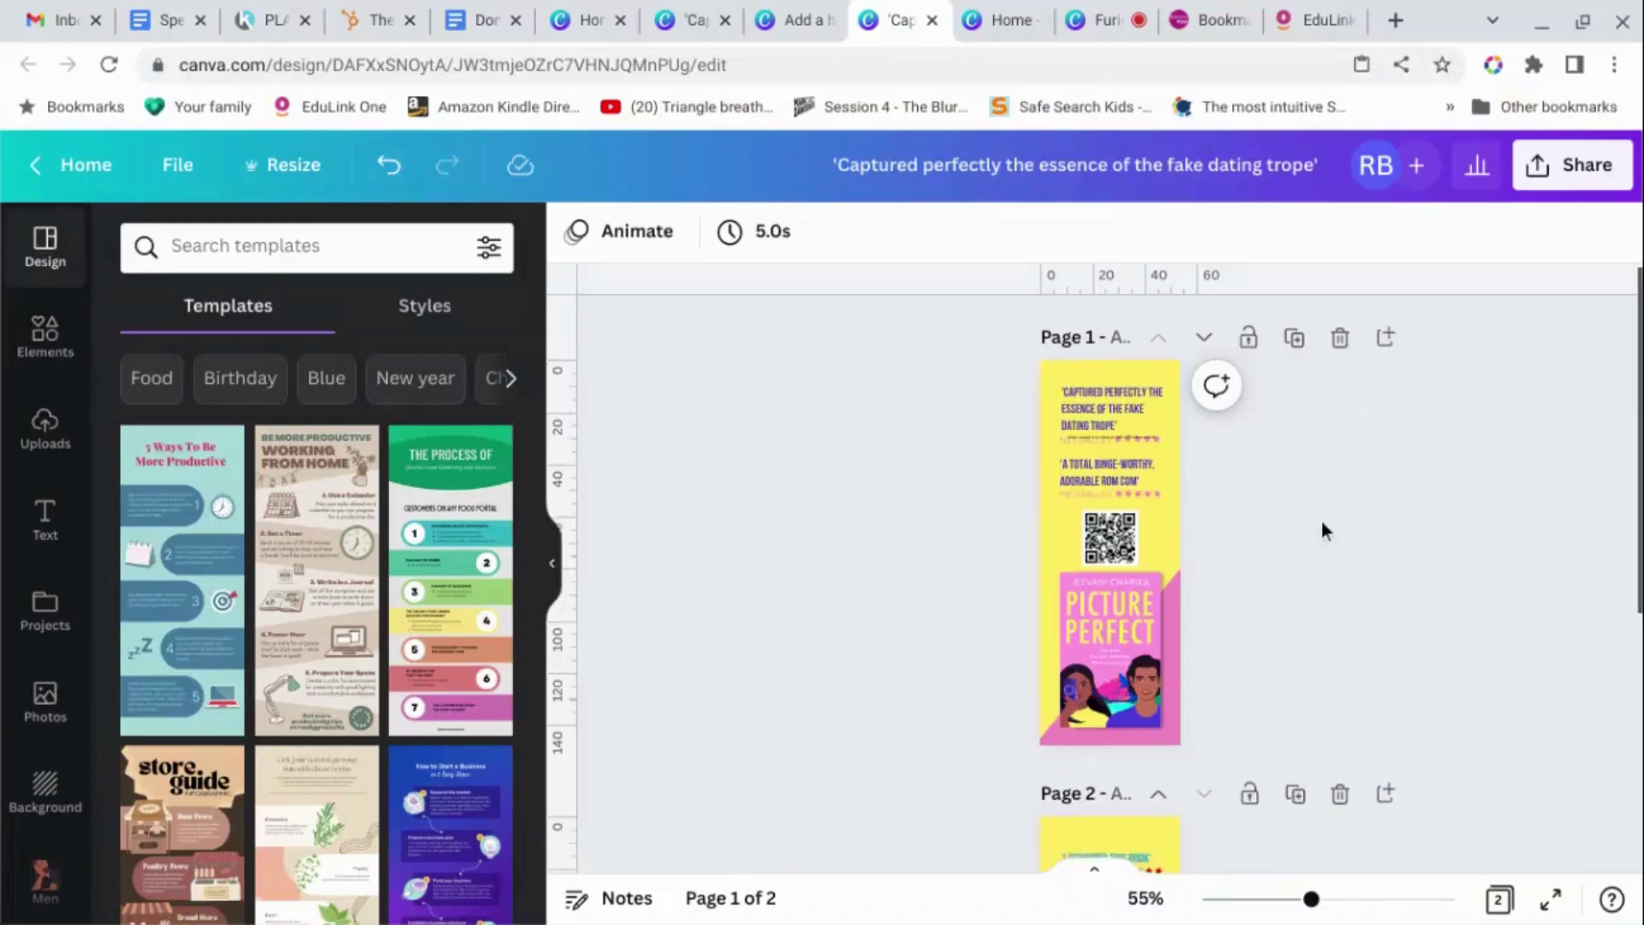
{"action": "scroll", "coordinate": [1322, 530], "scroll_direction": "down", "scroll_amount": 5}
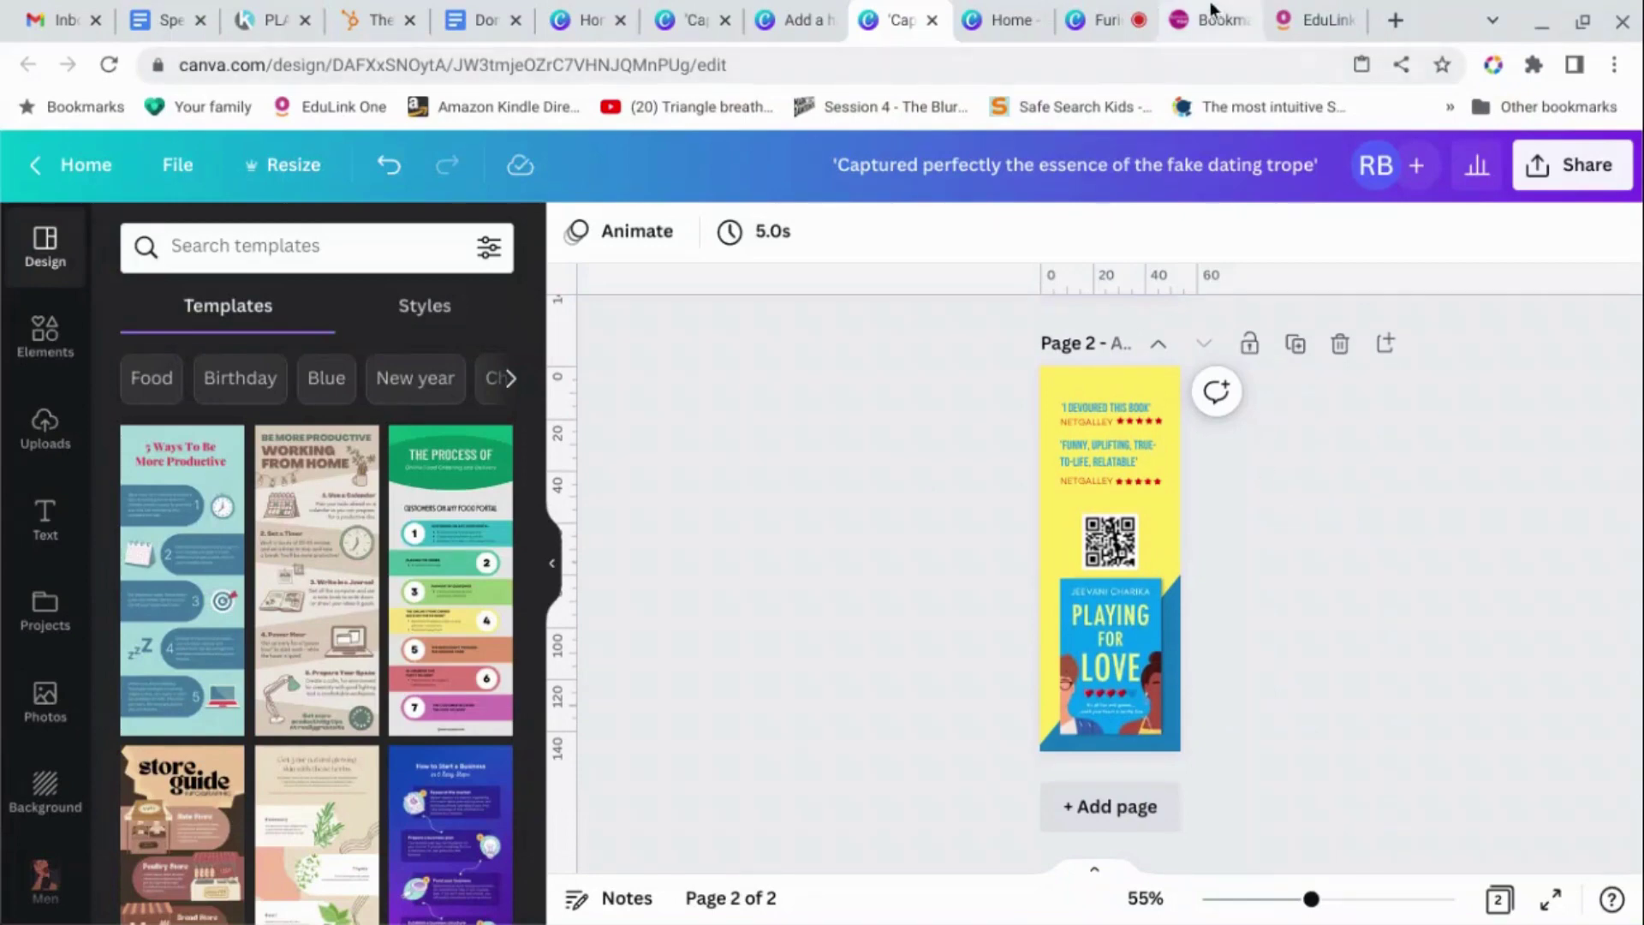
Check Banana Print's front and back page upload slots, then return to the Canva design.
{"action": "left_click", "coordinate": [1216, 24]}
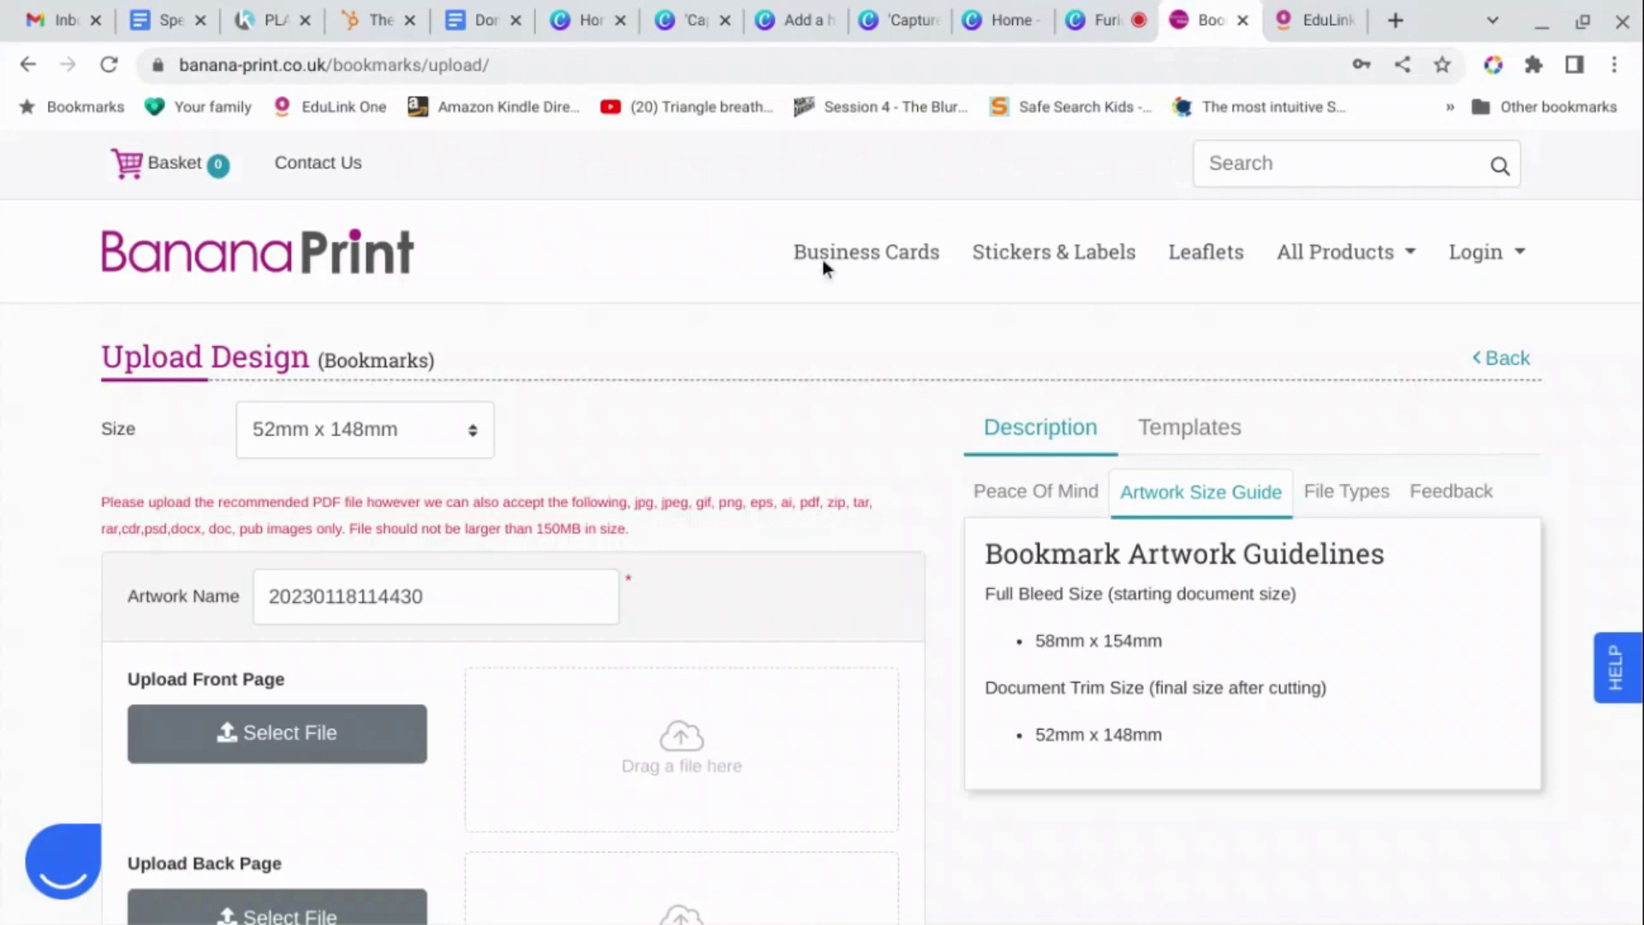
{"action": "scroll", "coordinate": [804, 286], "scroll_direction": "down", "scroll_amount": 3}
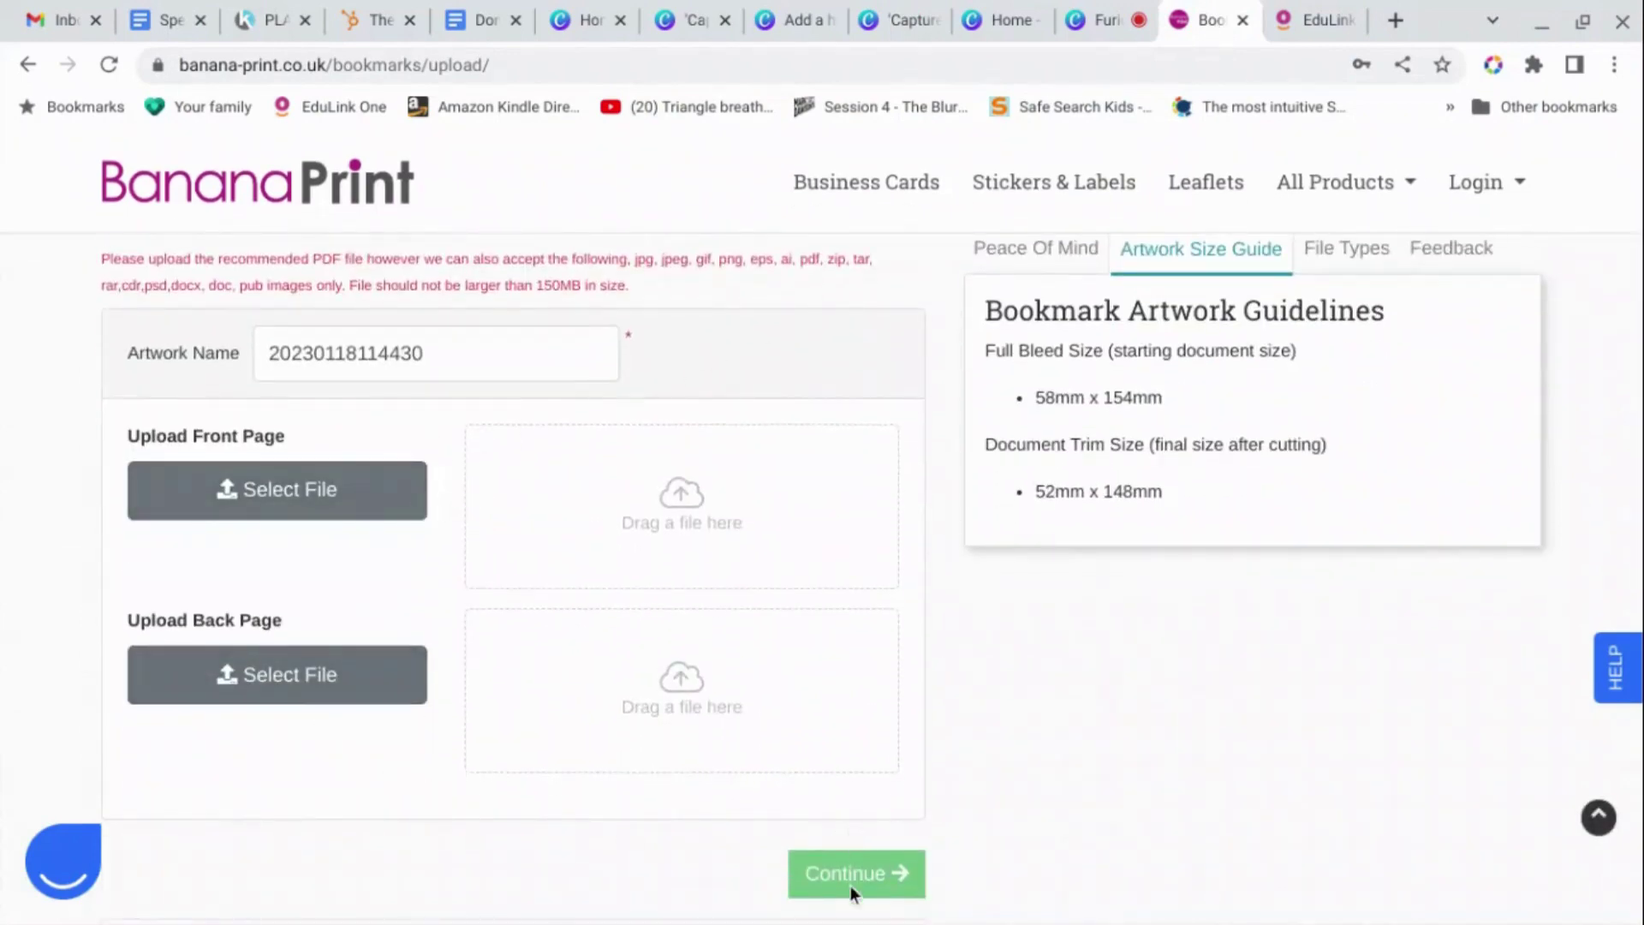
{"action": "left_click", "coordinate": [1103, 22]}
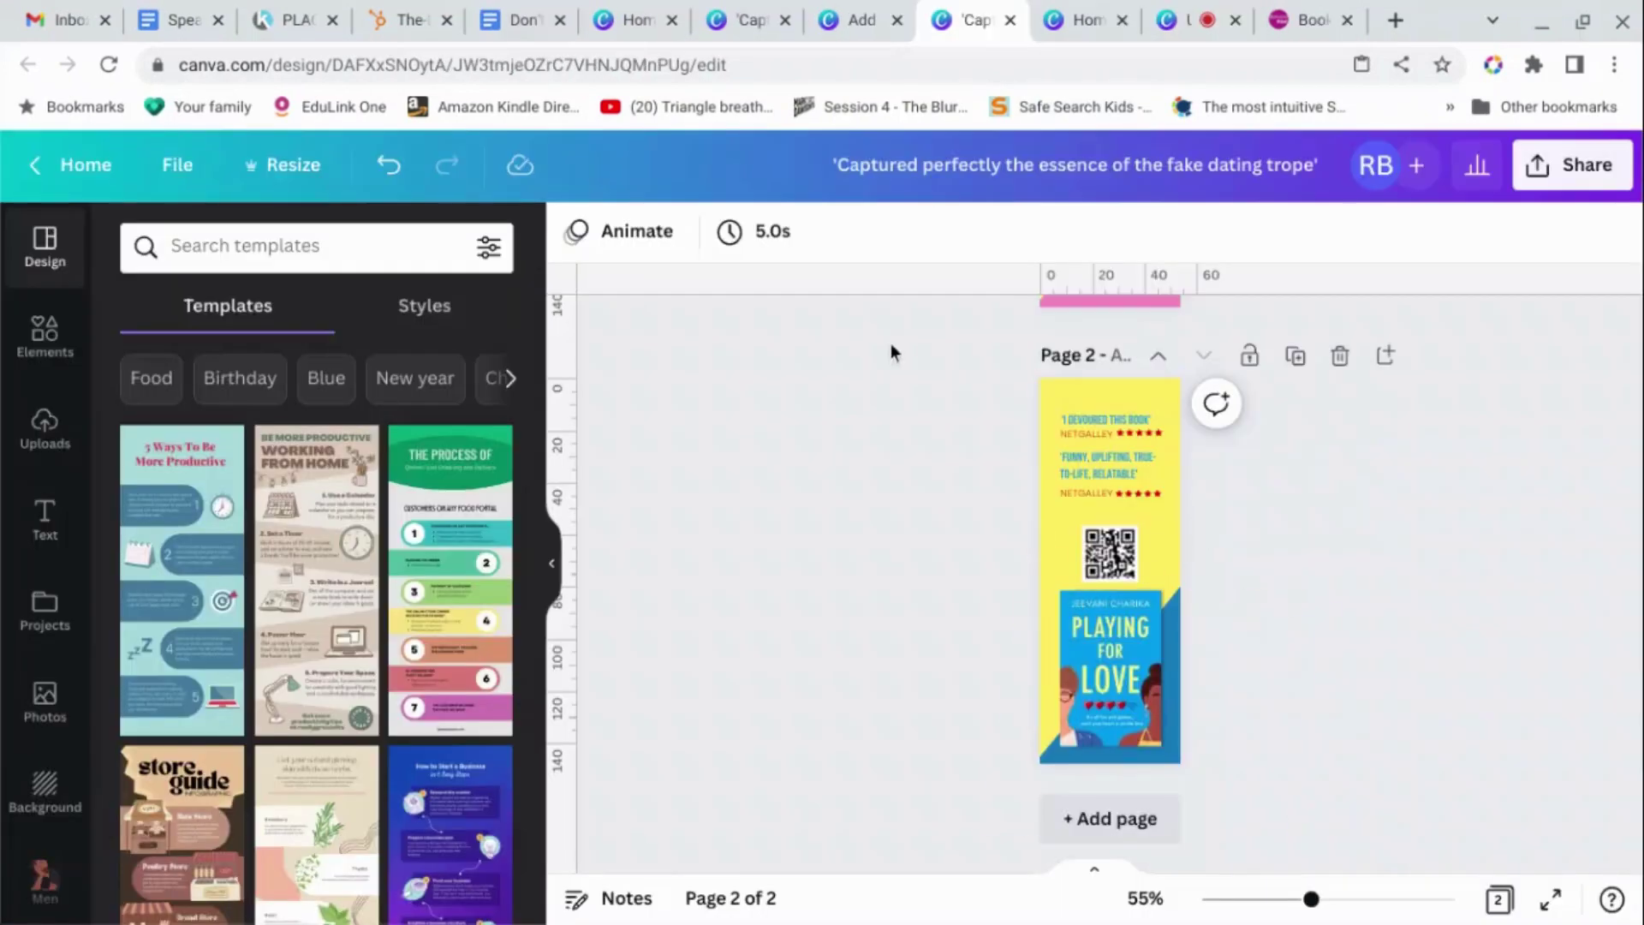
{"action": "scroll", "coordinate": [913, 552], "scroll_direction": "up", "scroll_amount": 3}
{"action": "scroll", "coordinate": [913, 552], "scroll_direction": "down", "scroll_amount": 2}
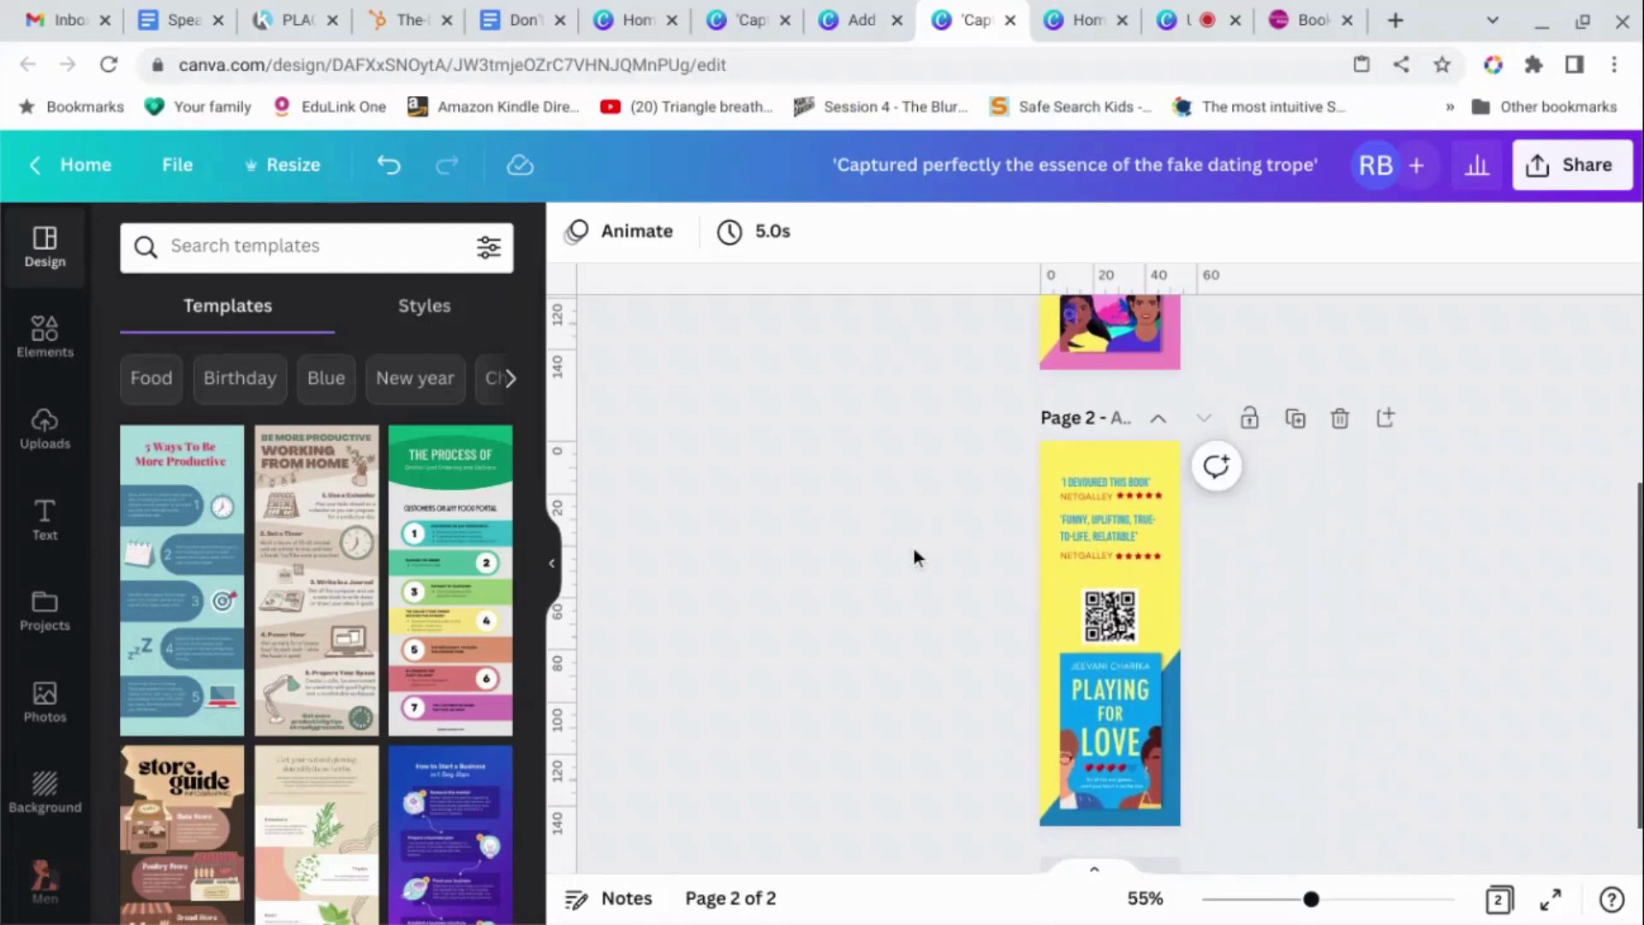